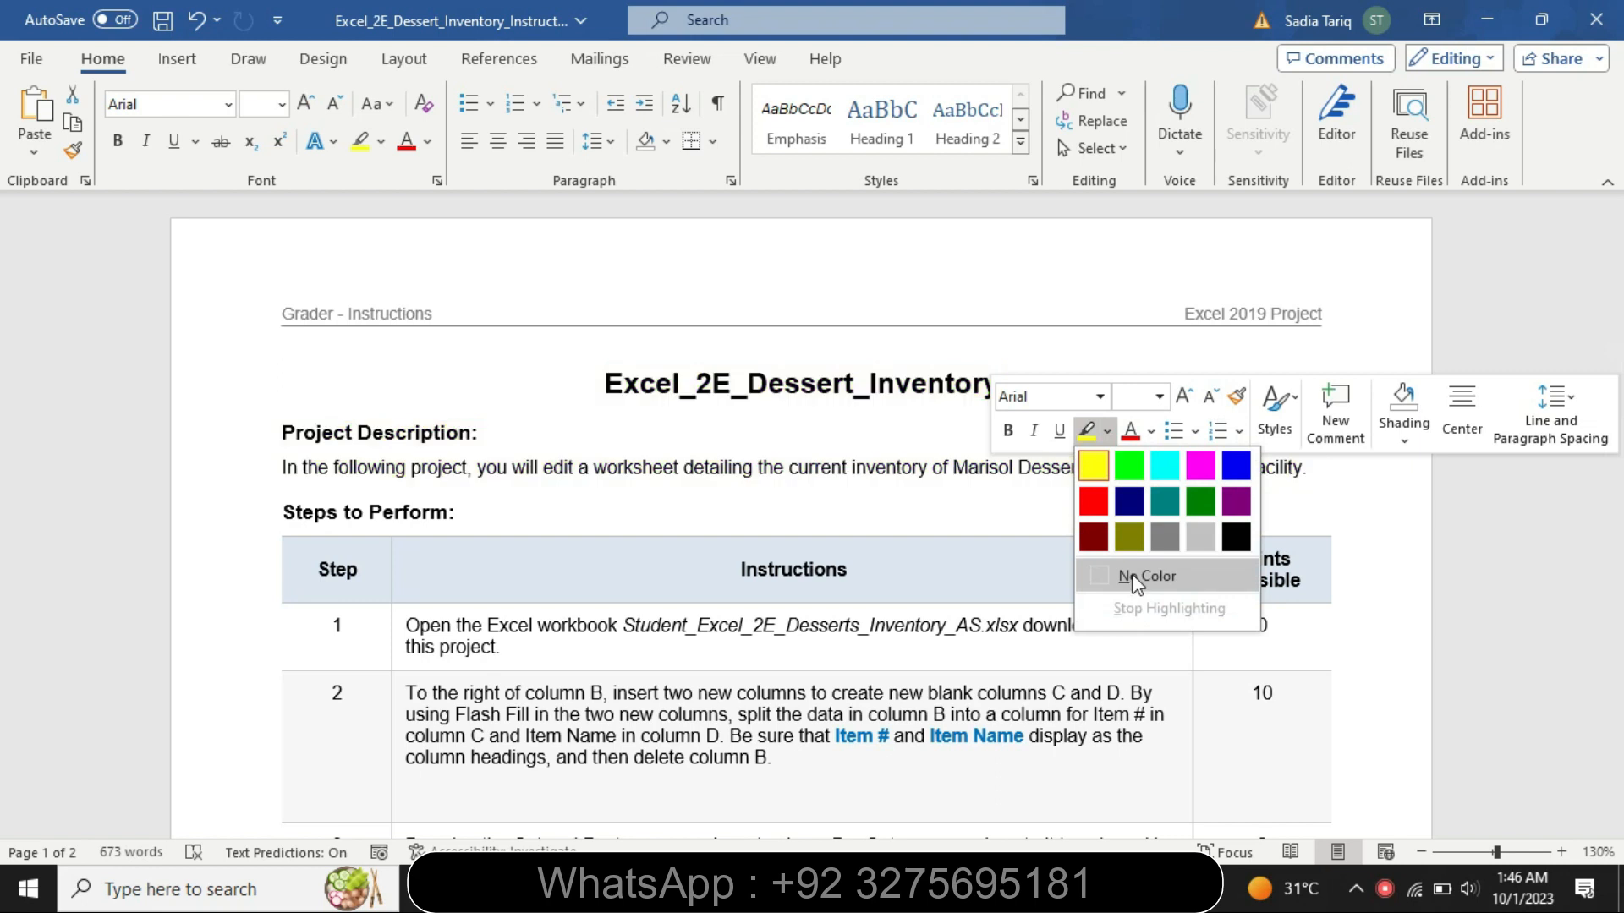
# - Set the step 1 instruction text in the table to 14 pt and highlight it in yellow
pyautogui.click(394, 654)
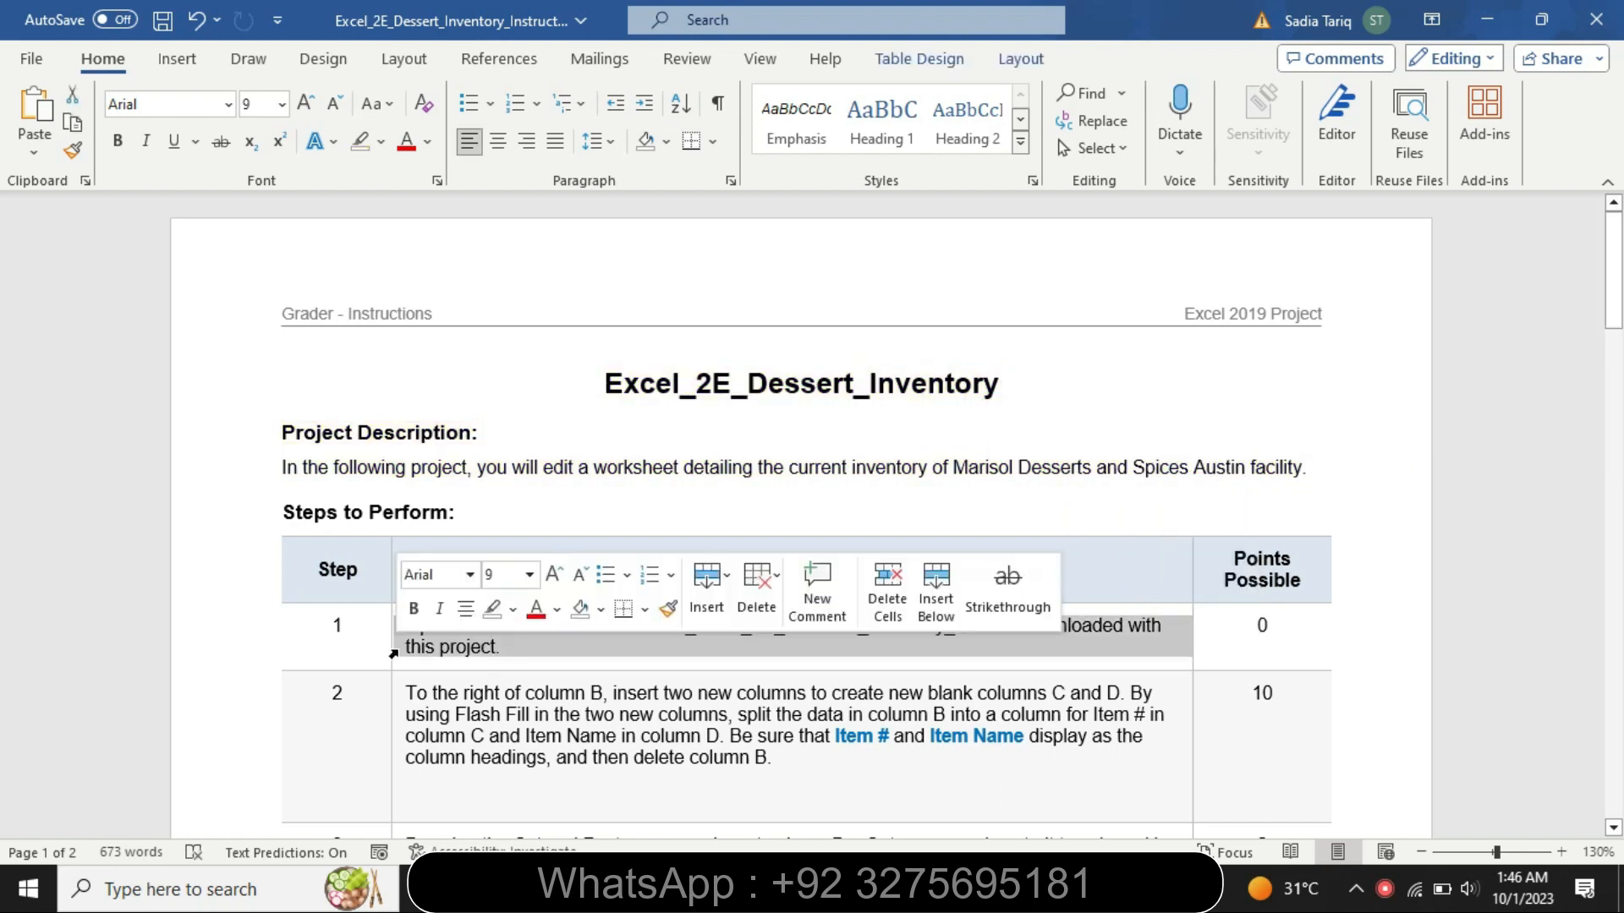
pyautogui.click(529, 575)
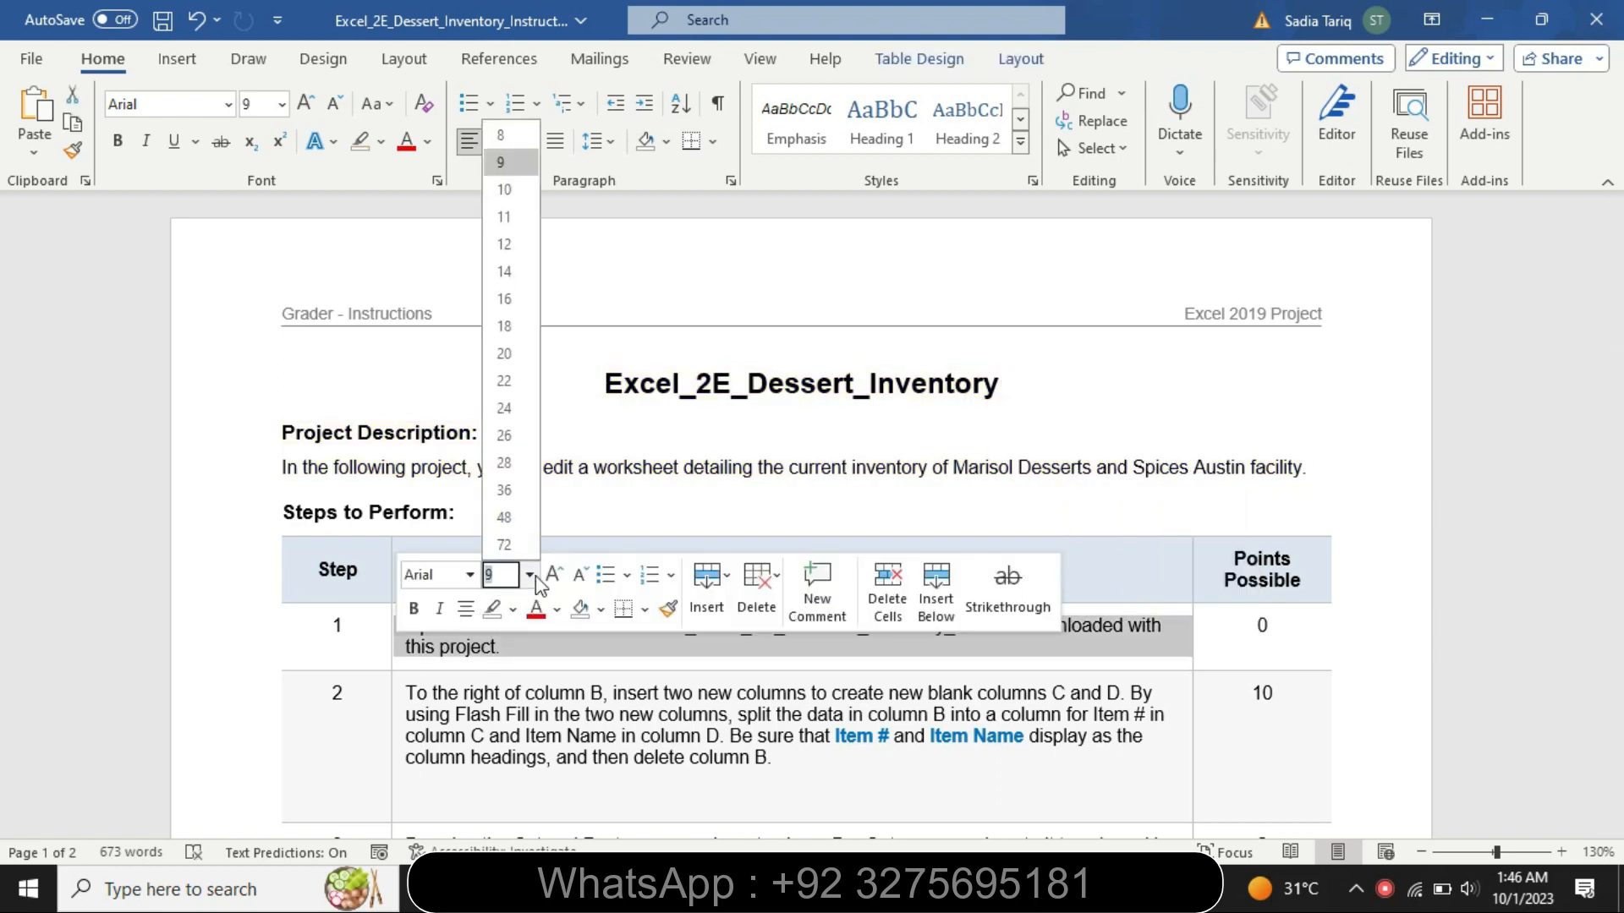
pyautogui.click(515, 269)
pyautogui.click(381, 141)
pyautogui.click(367, 176)
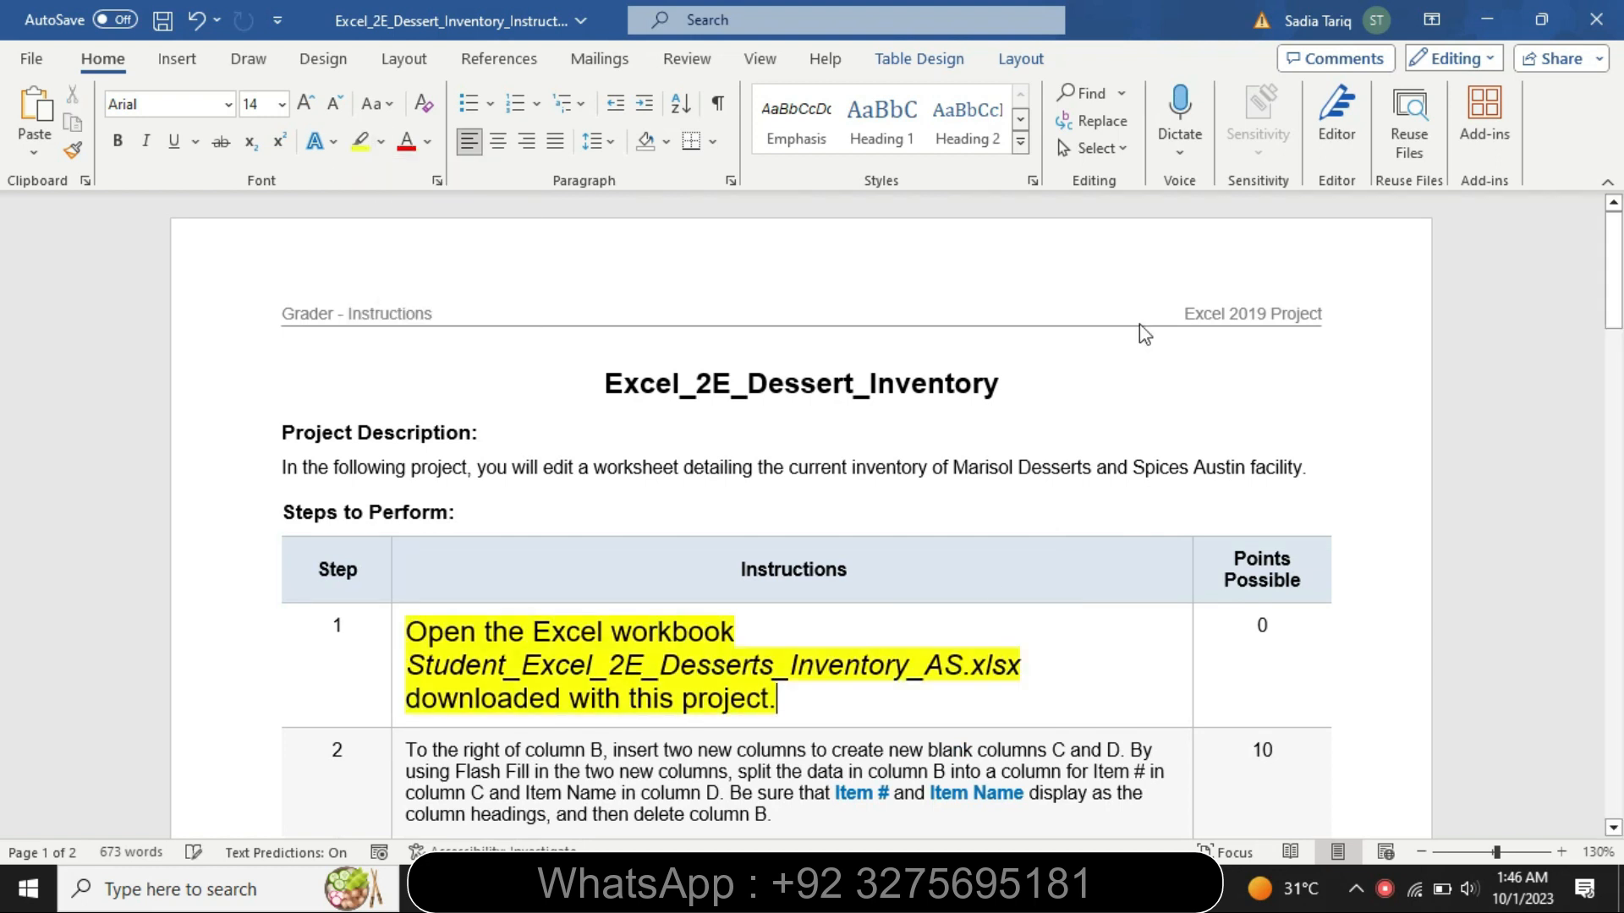
# - Look over the dessert inventory worksheet in Excel and return to the Word instructions
pyautogui.moveTo(1615, 307); pyautogui.dragTo(1619, 341)
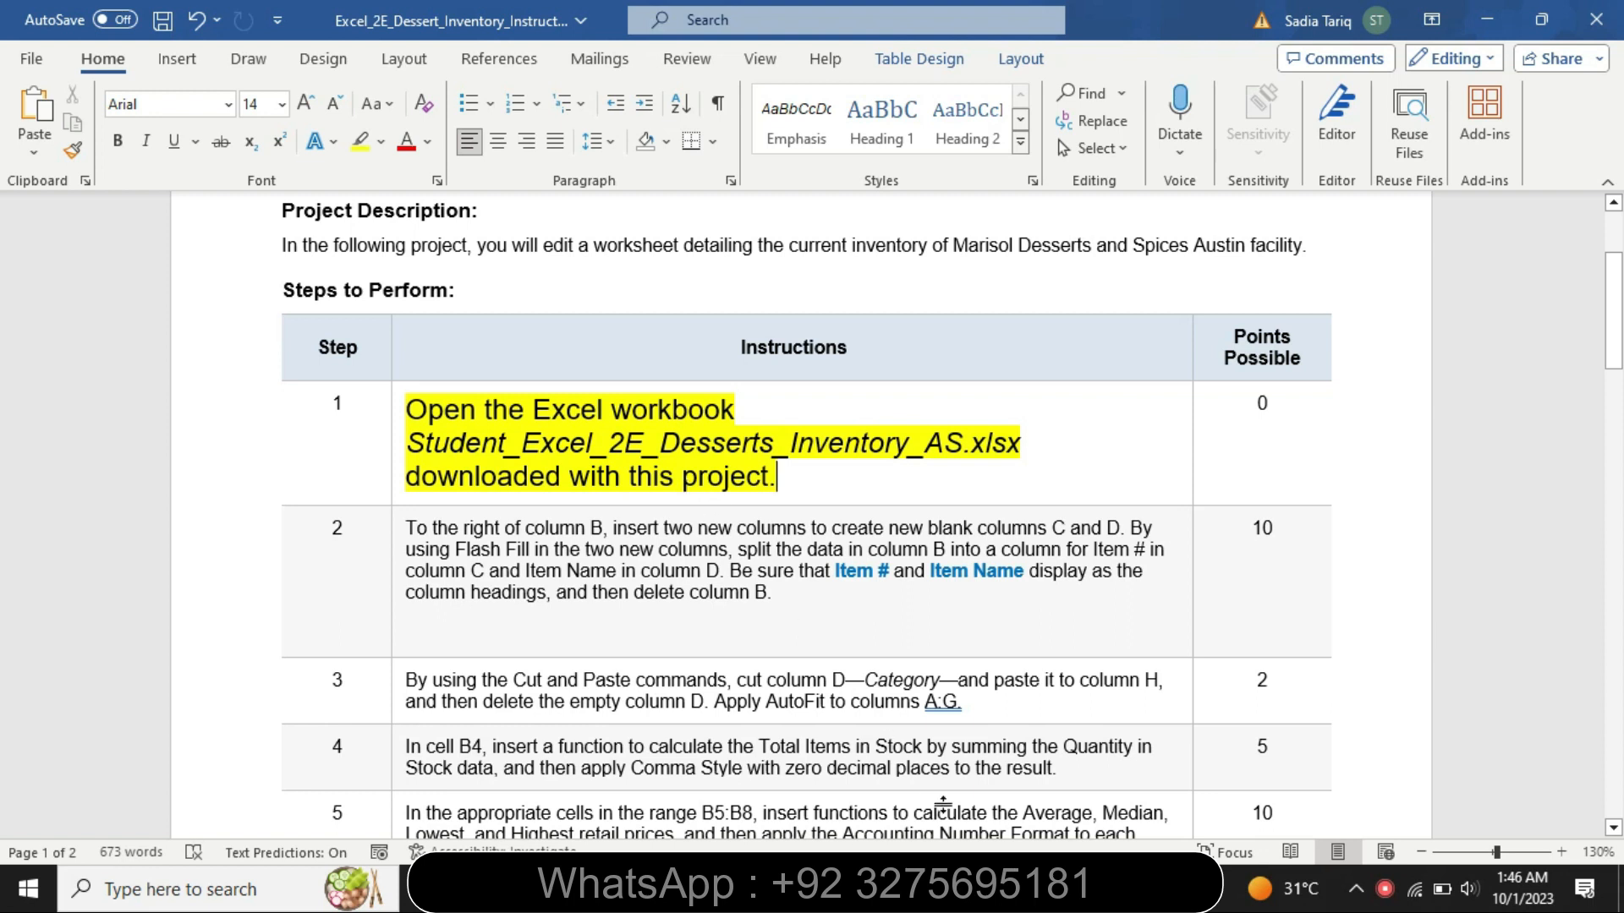
pyautogui.hotkey('alt', 'Tab')
pyautogui.moveTo(1620, 452); pyautogui.dragTo(1618, 359)
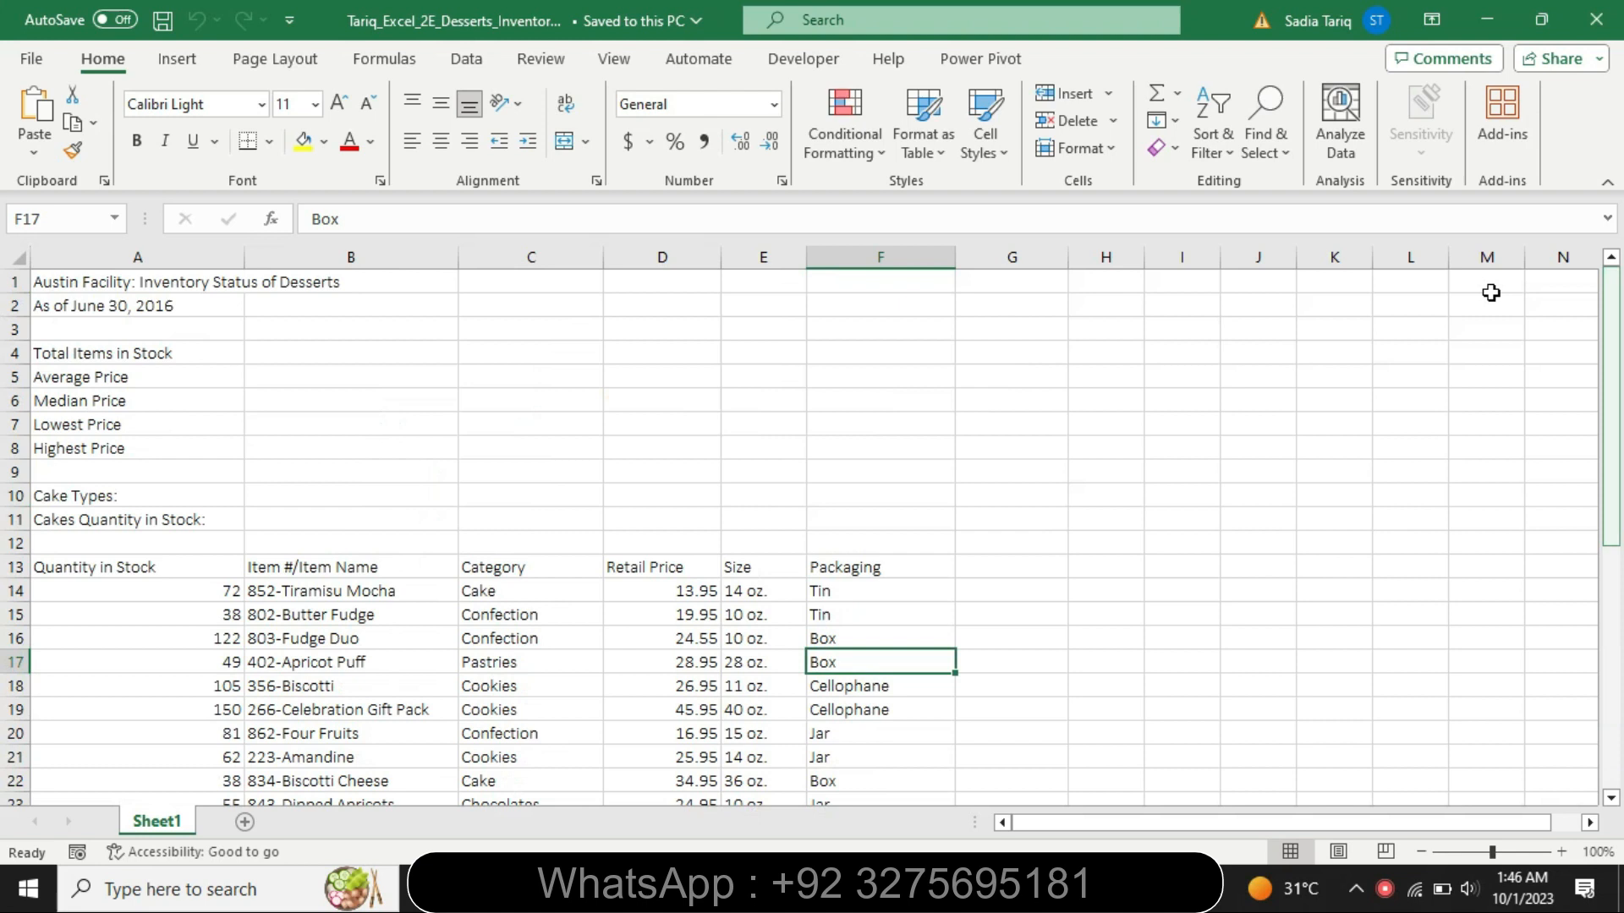
pyautogui.hotkey('alt', 'Tab')
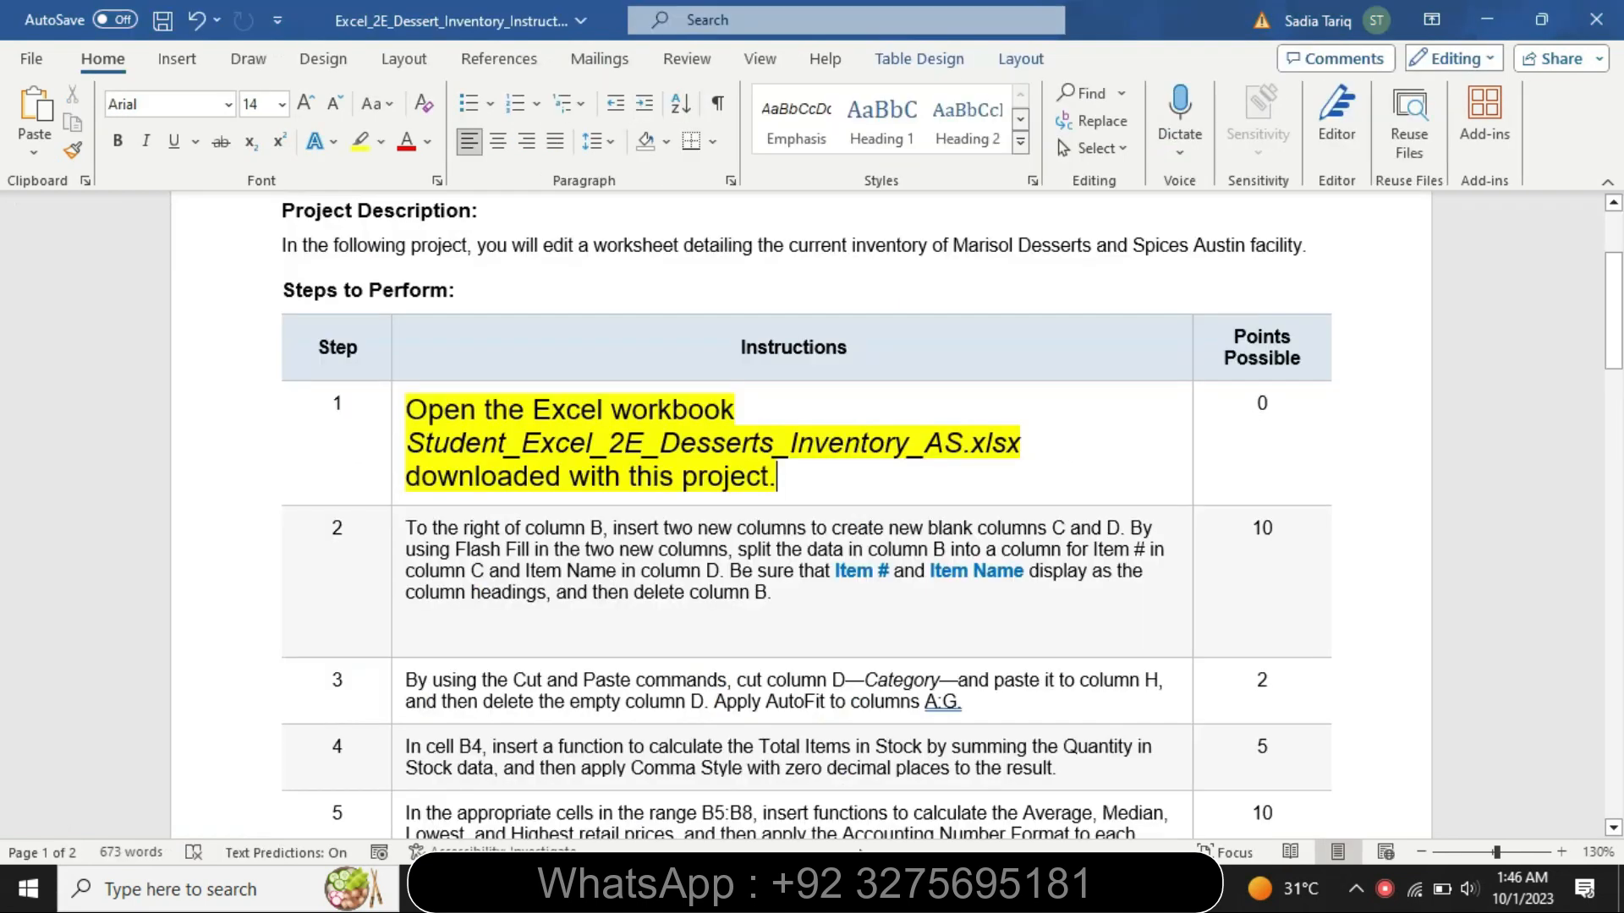
# - Set the step 1 instruction text back to 9 pt and remove its highlight
pyautogui.click(394, 499)
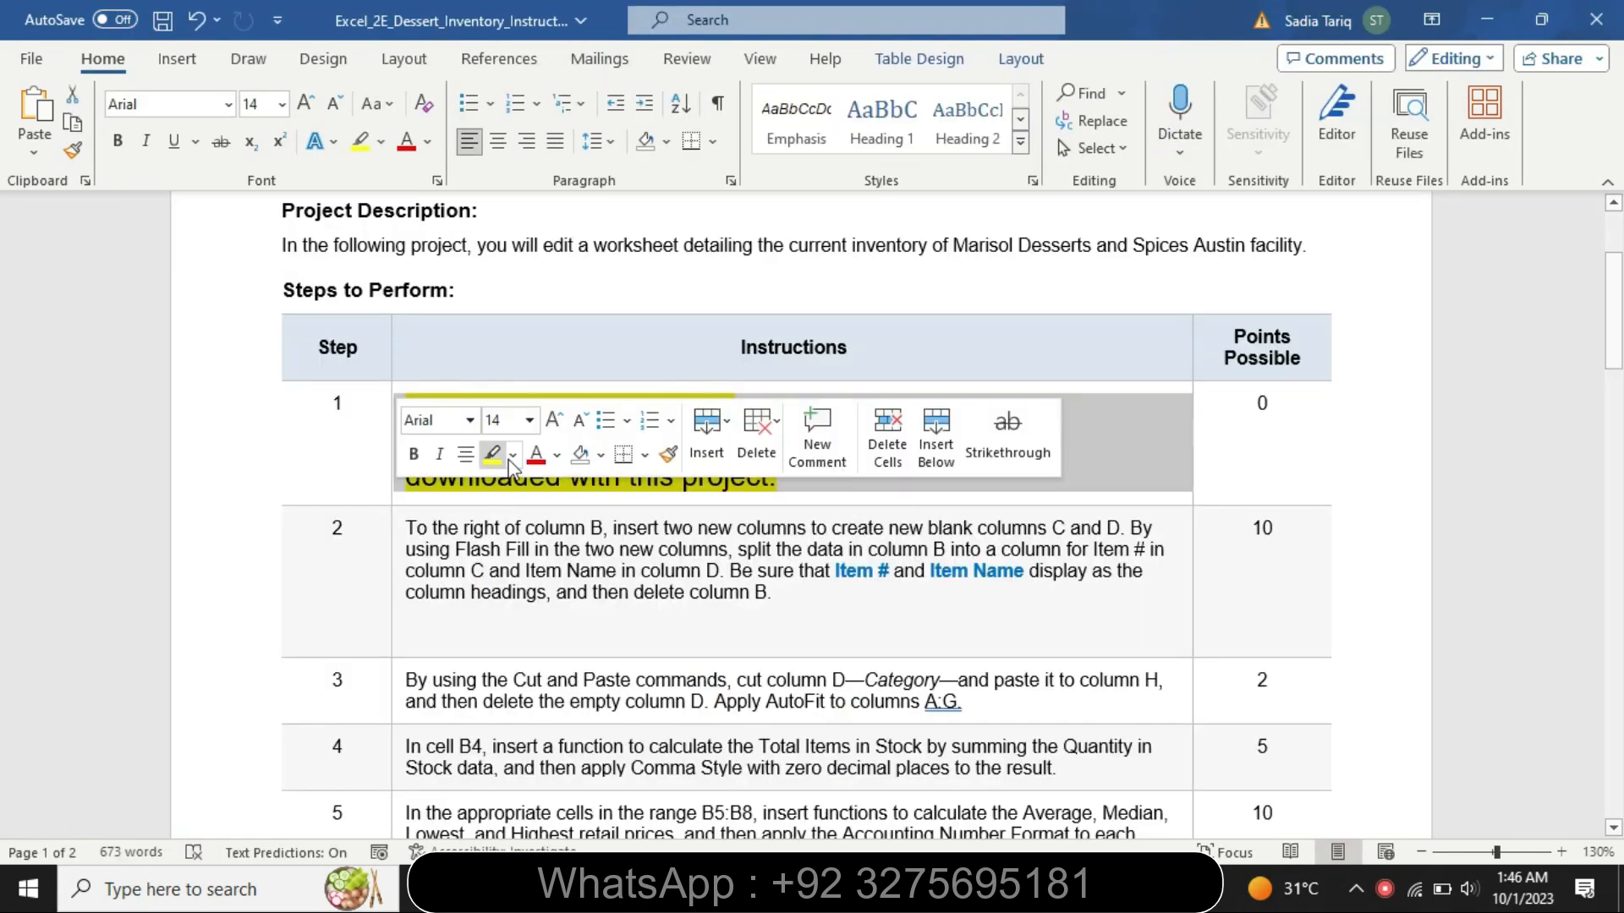
pyautogui.click(529, 420)
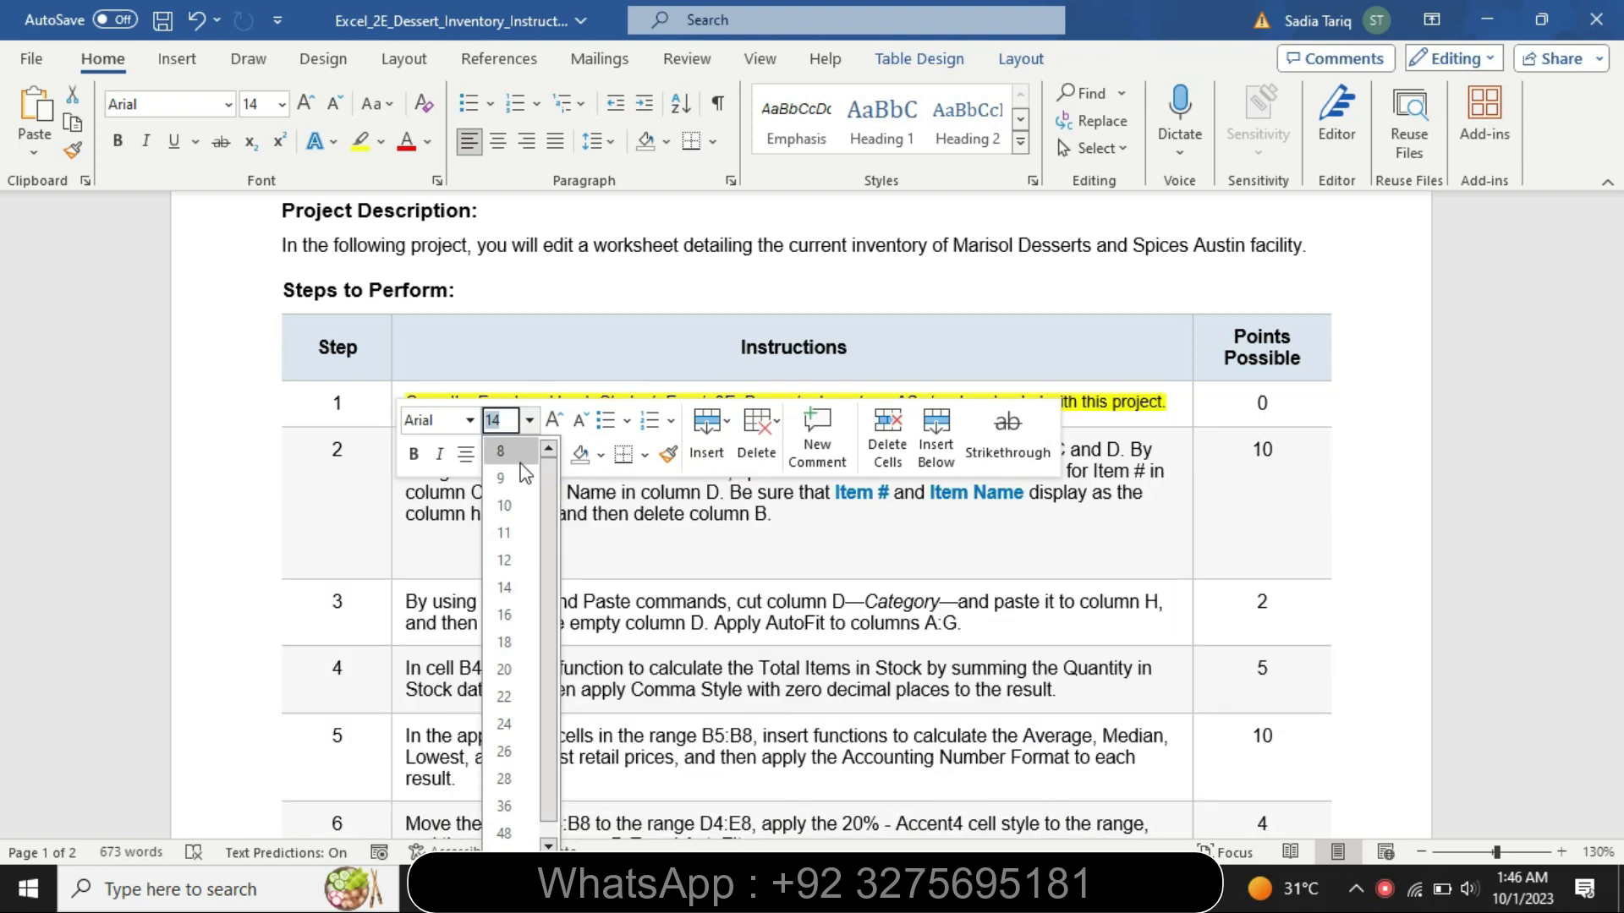
pyautogui.click(519, 473)
pyautogui.click(389, 141)
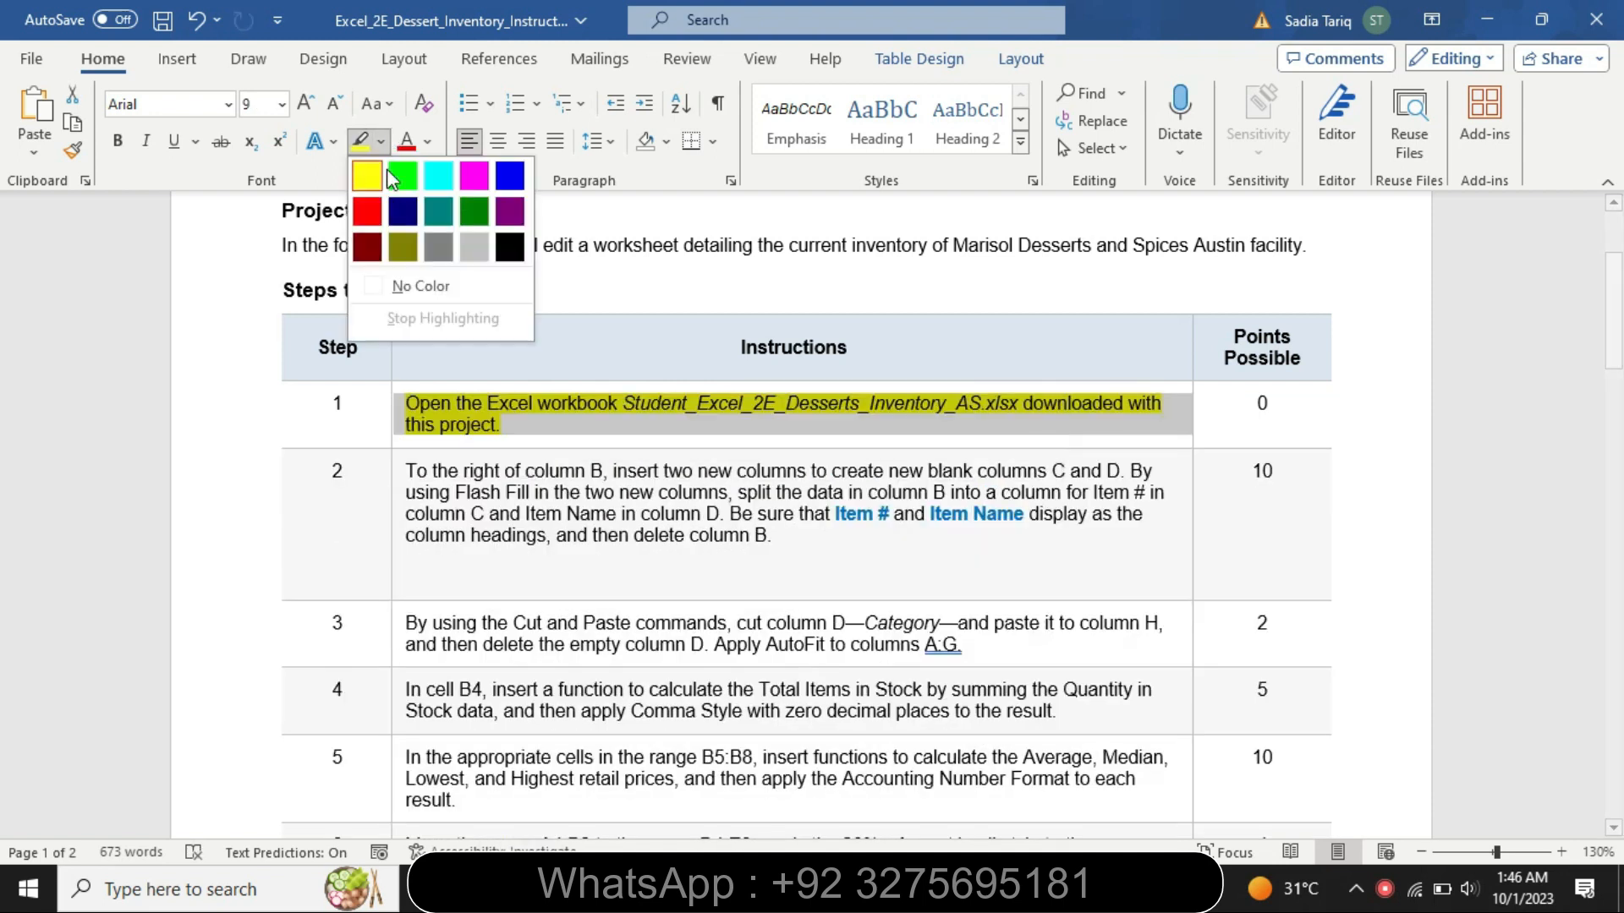
pyautogui.click(423, 284)
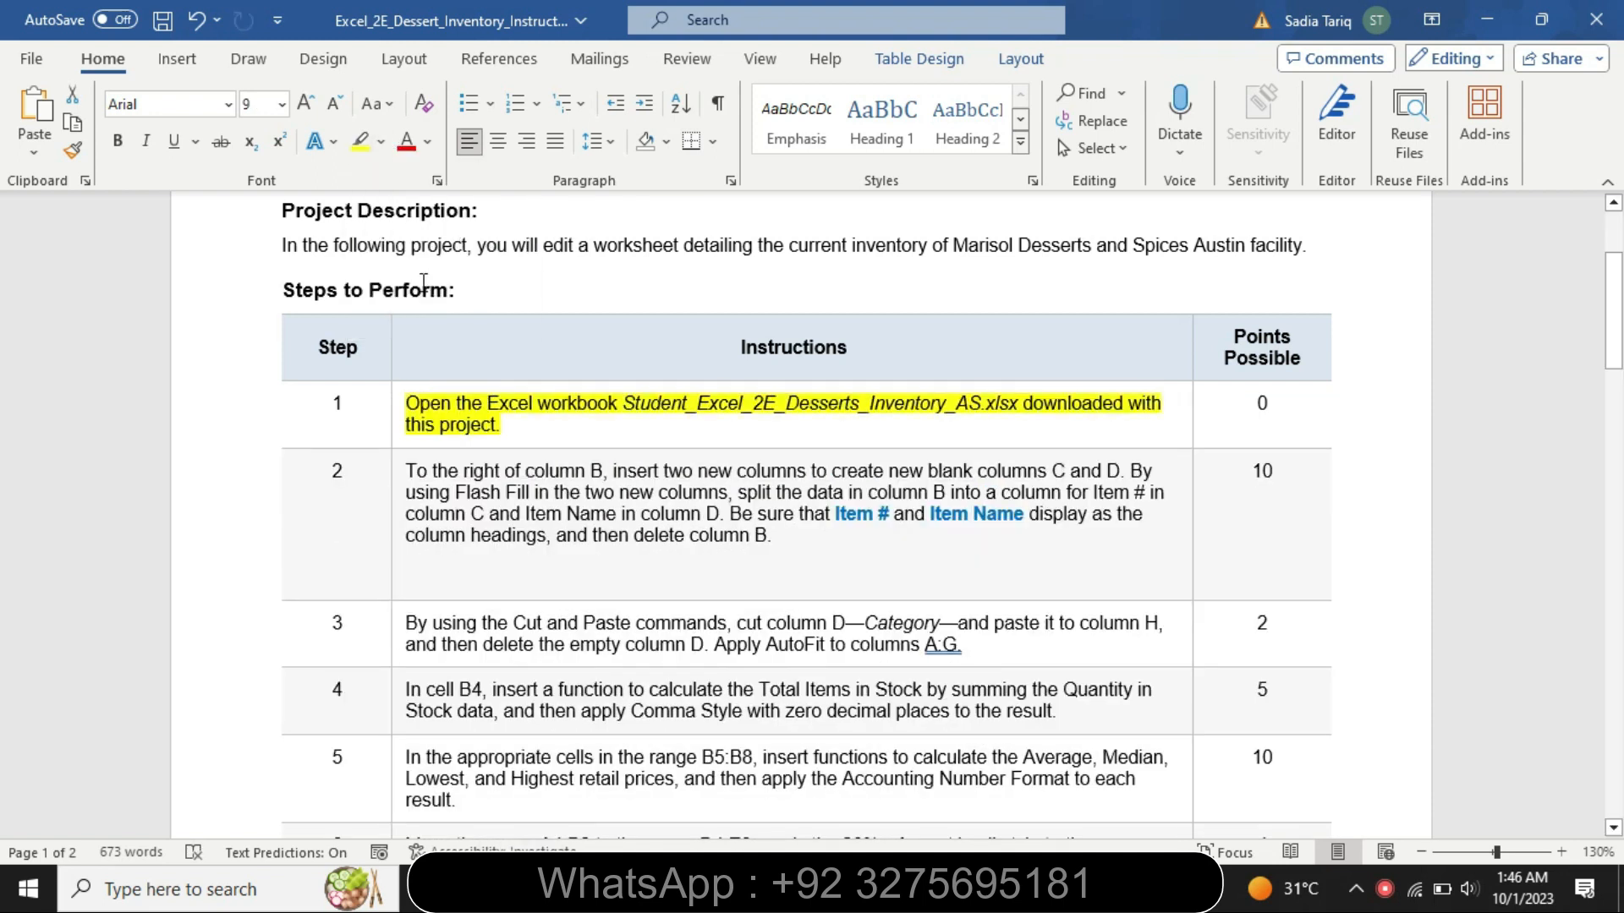
# - Set the step 2 instruction text to 14 pt and highlight it in yellow
pyautogui.click(400, 537)
pyautogui.click(525, 459)
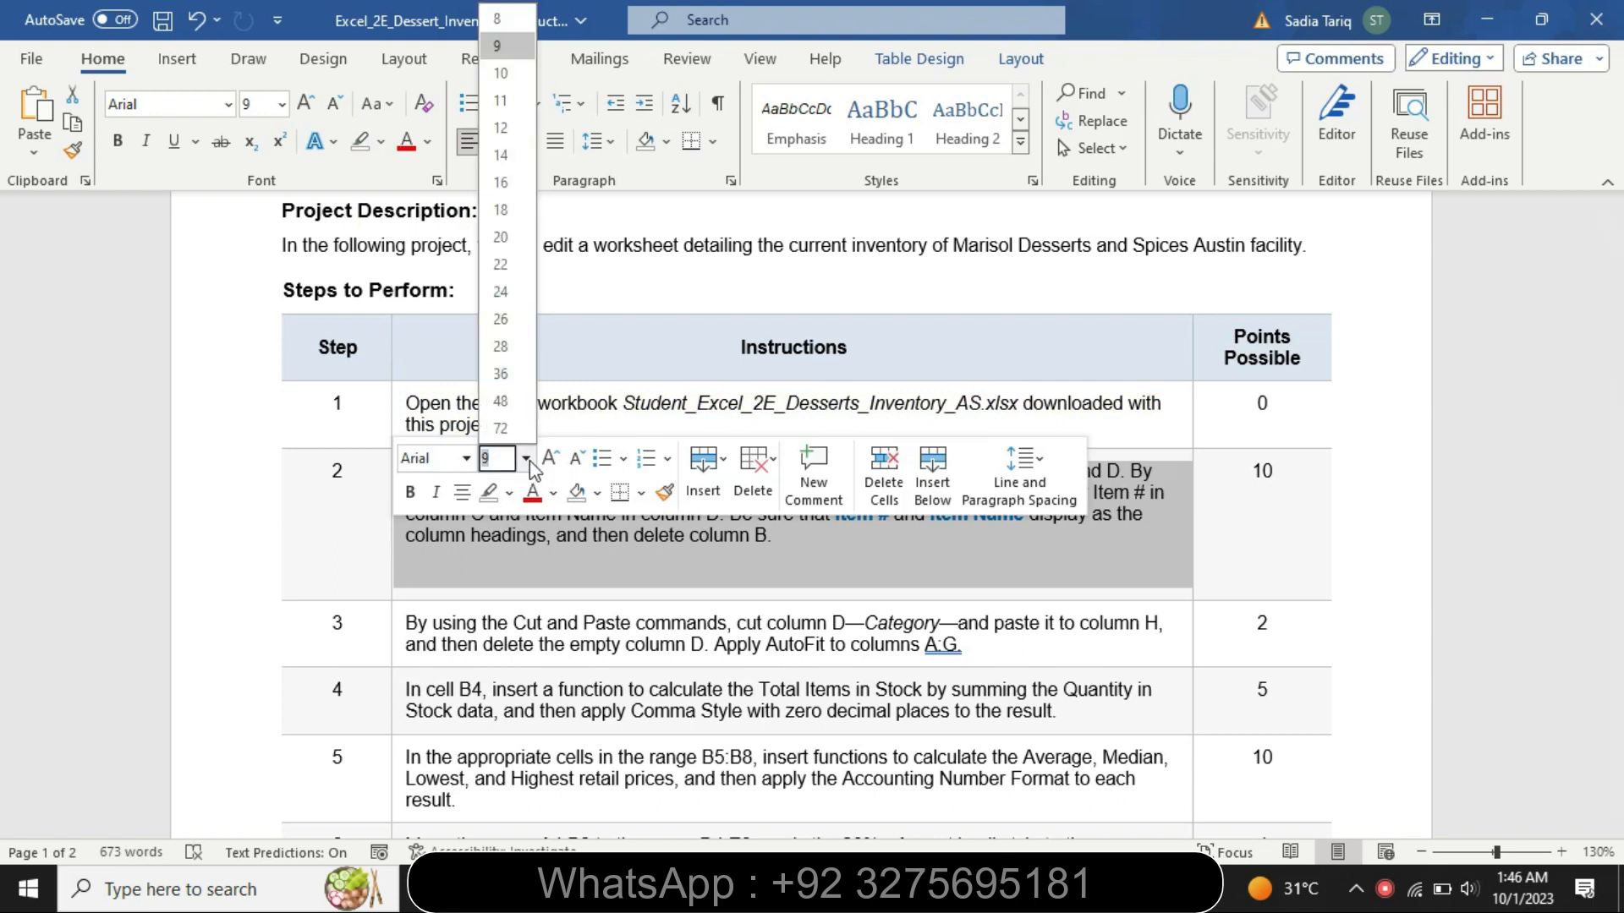
pyautogui.click(508, 160)
pyautogui.click(376, 141)
pyautogui.click(368, 176)
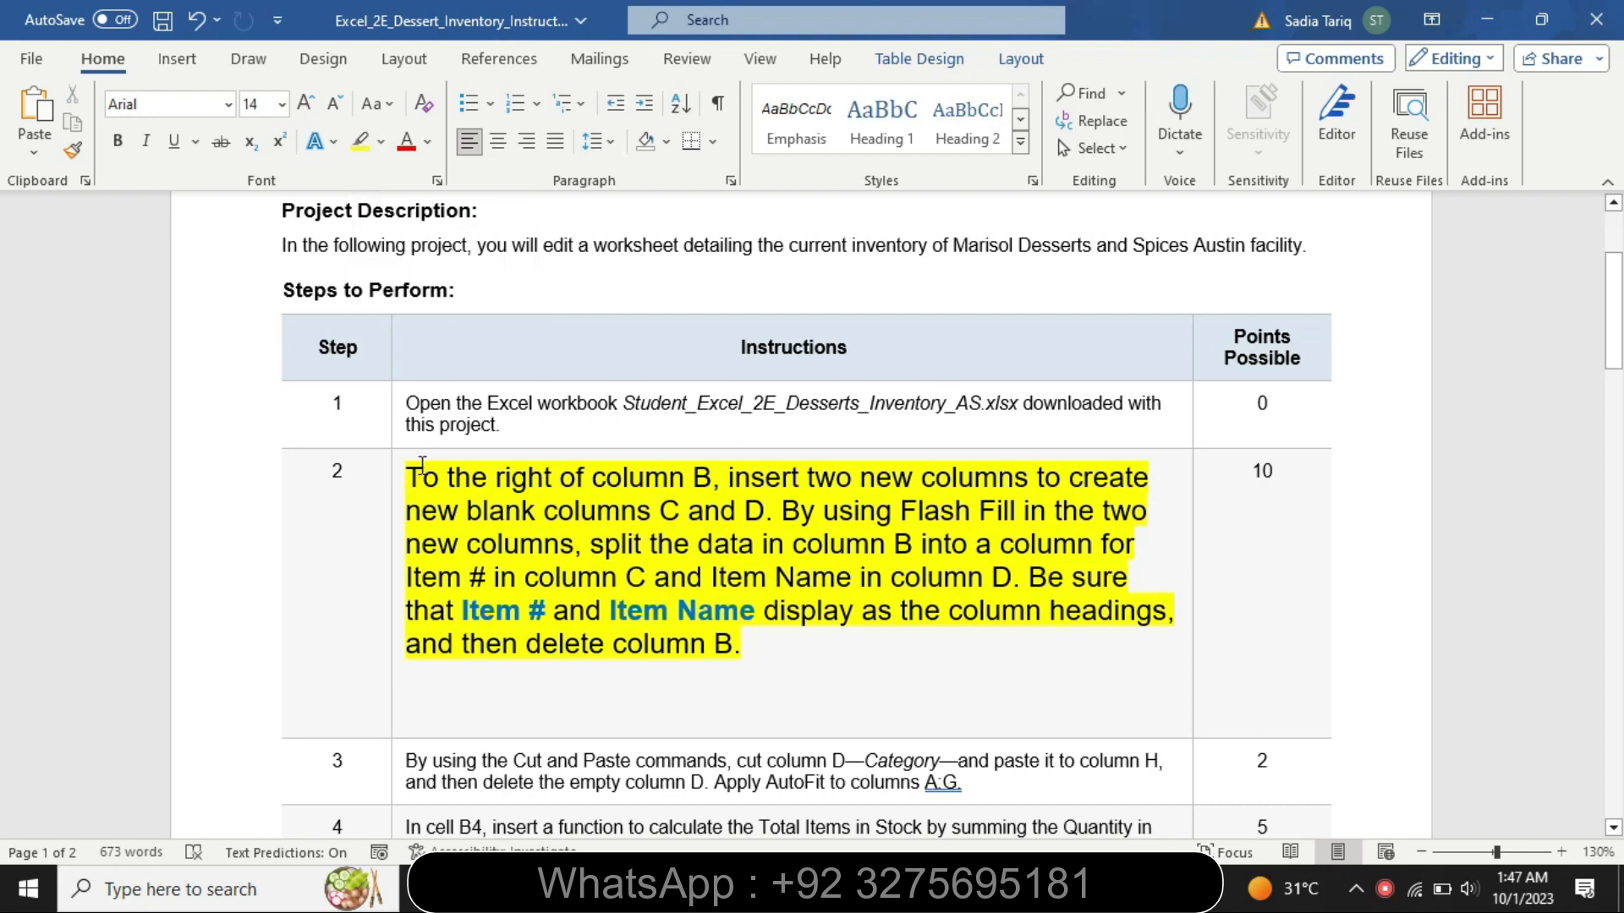
# - Highlight the step 2 text from "To the right of column B" through "Item Name in column D" in turquoise
pyautogui.moveTo(407, 478); pyautogui.dragTo(1011, 588)
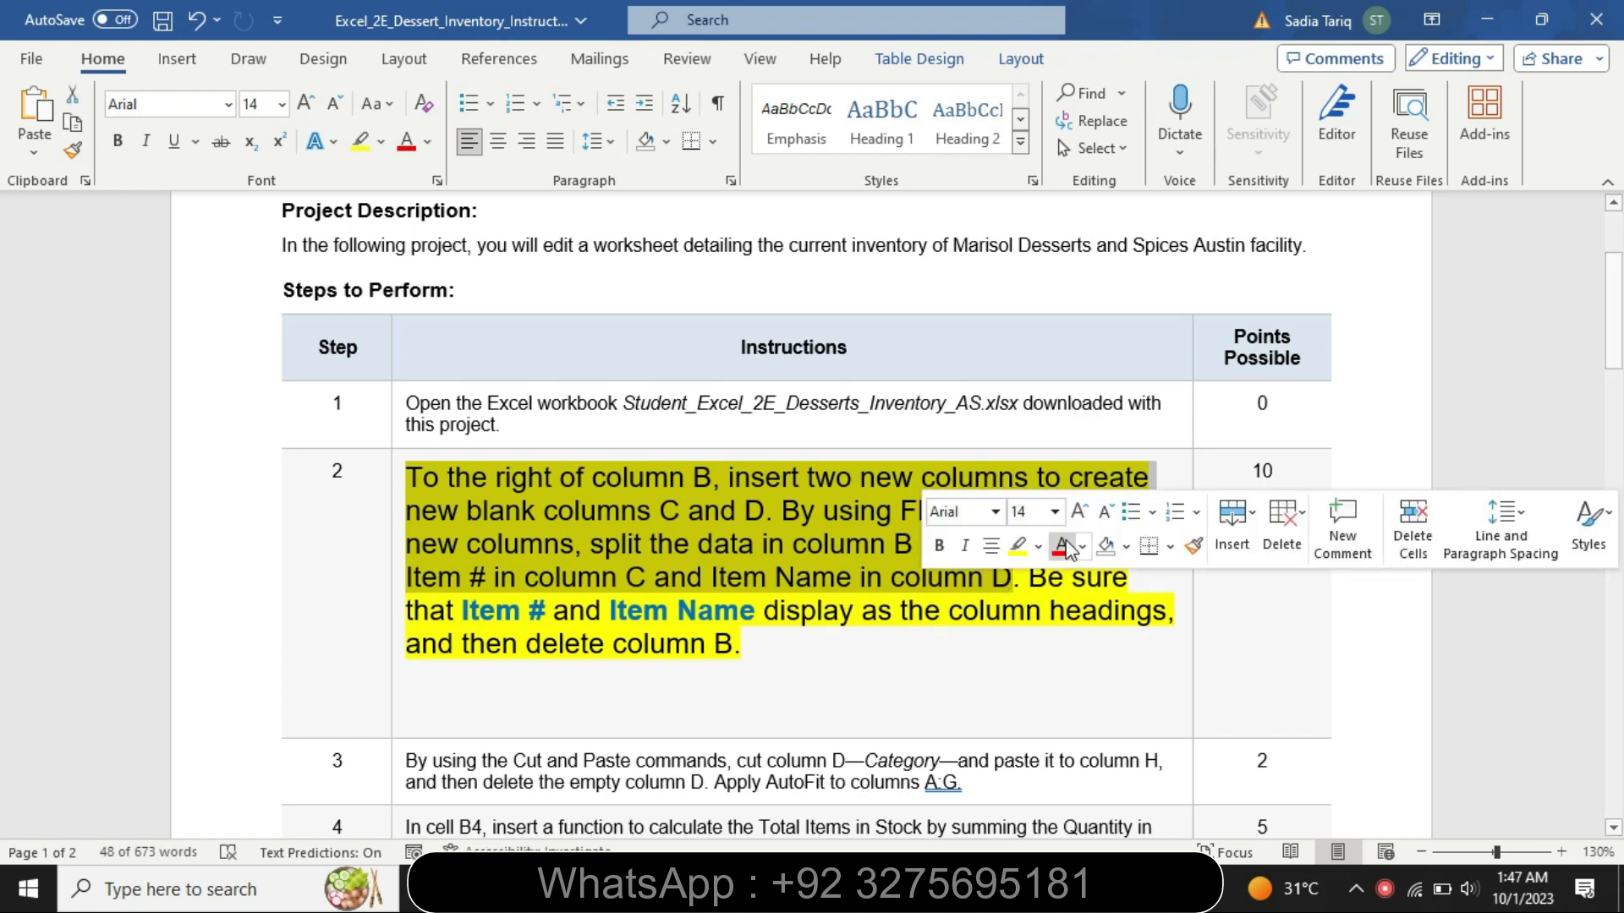
pyautogui.click(1041, 548)
pyautogui.click(1095, 580)
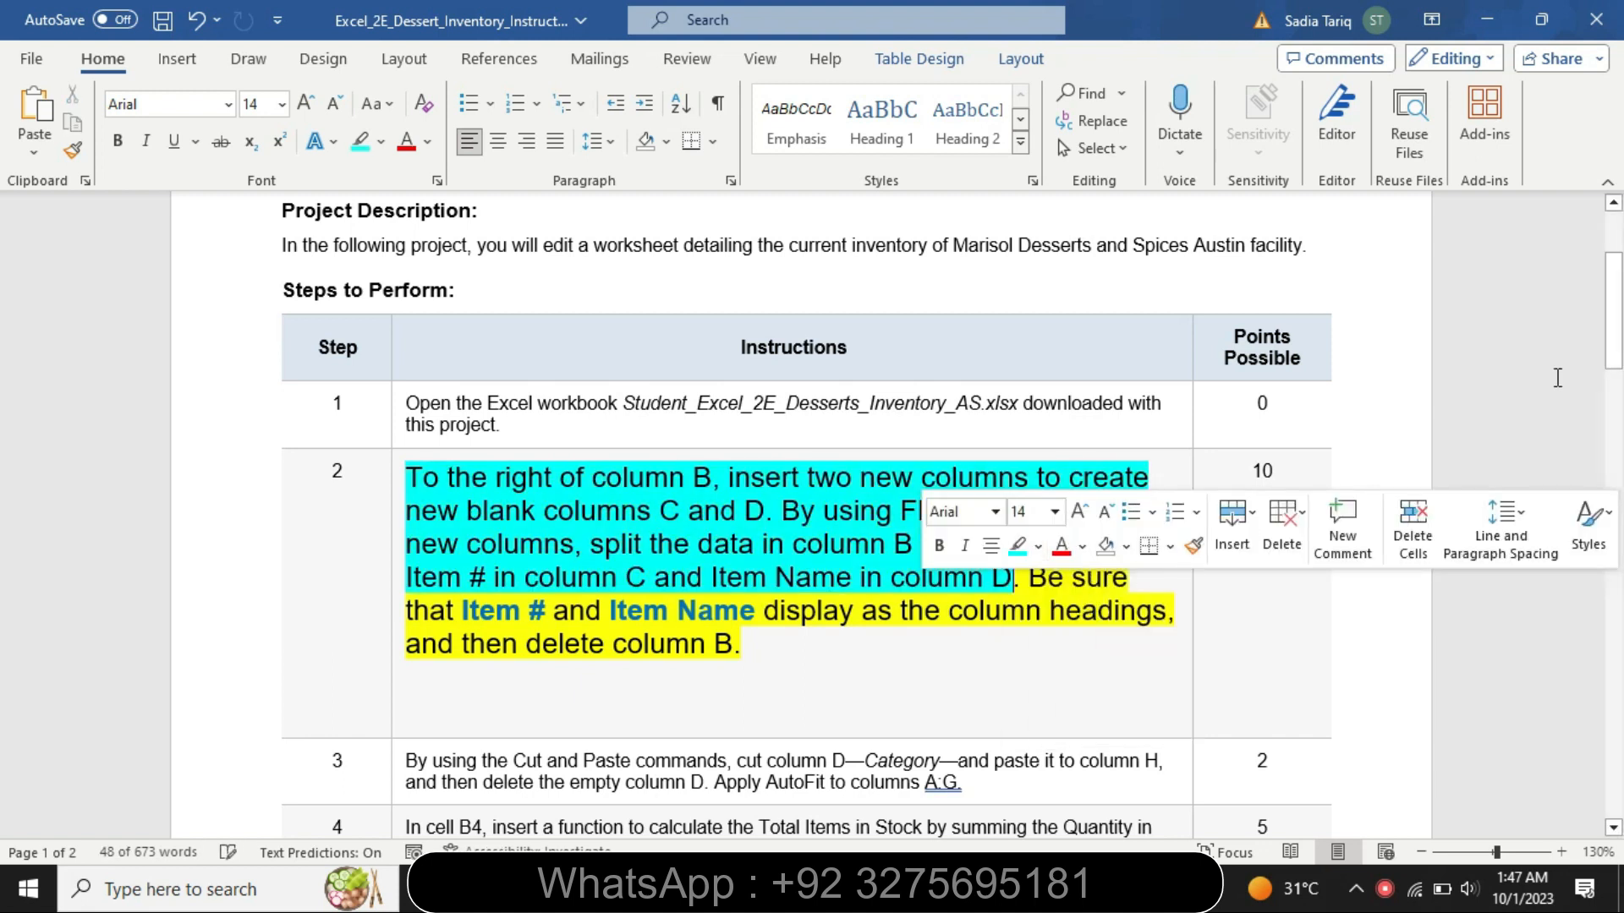
pyautogui.moveTo(1614, 335)
pyautogui.mouseDown()
pyautogui.moveTo(1616, 732)
pyautogui.moveTo(1582, 495)
pyautogui.moveTo(1582, 334)
pyautogui.mouseUp()
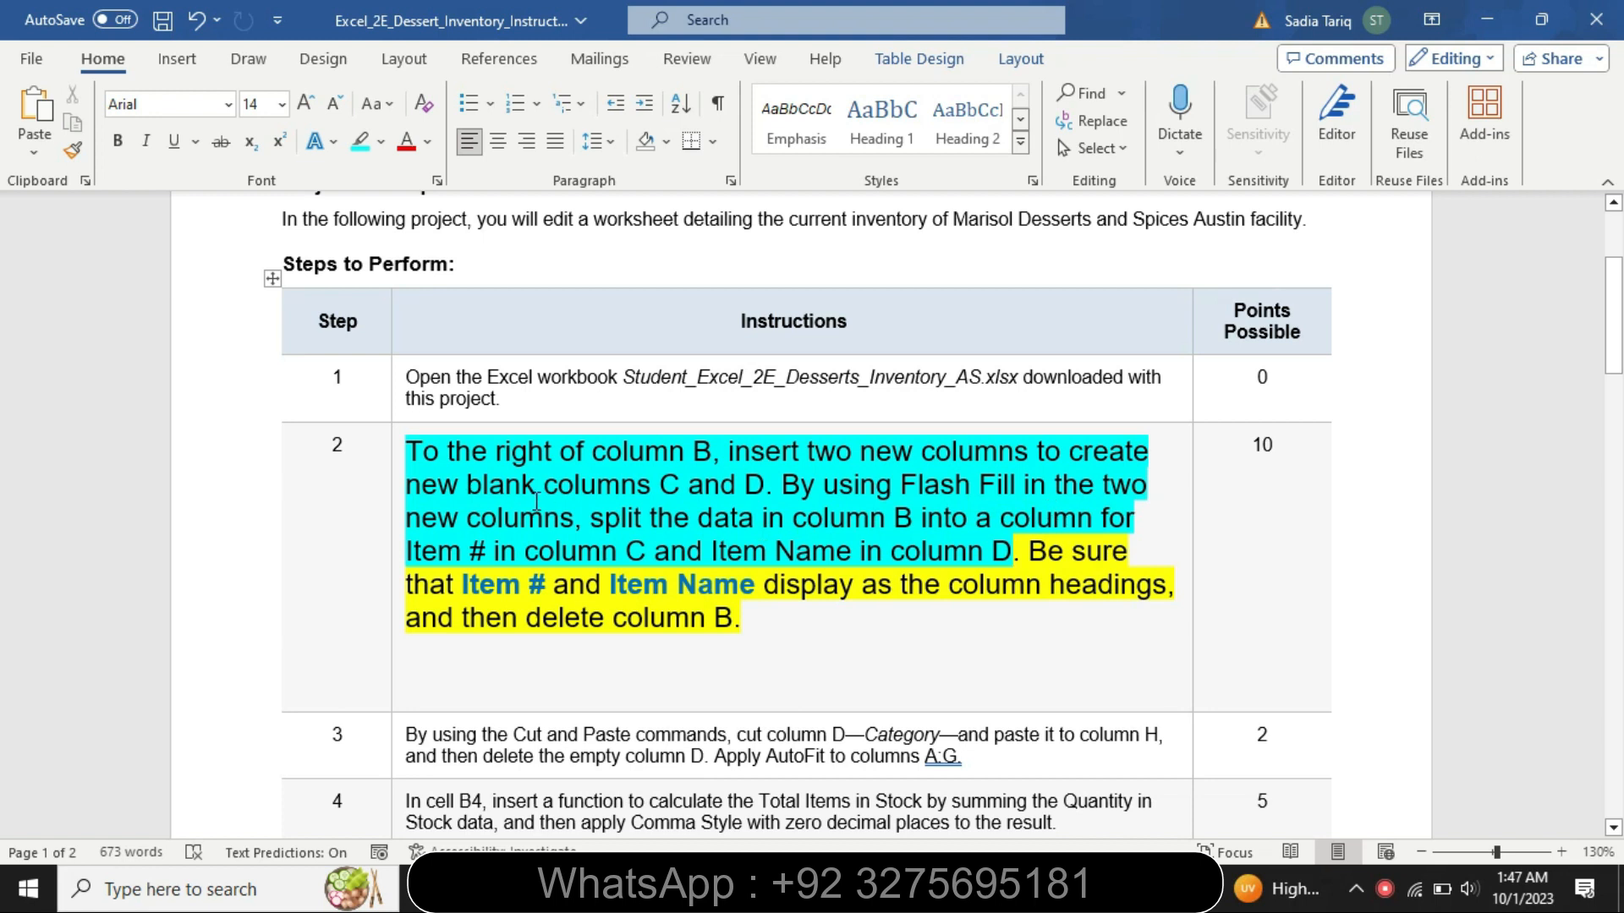
# - Switch to the Excel inventory workbook and insert two blank columns to the right of column B
pyautogui.moveTo(429, 457); pyautogui.dragTo(715, 457)
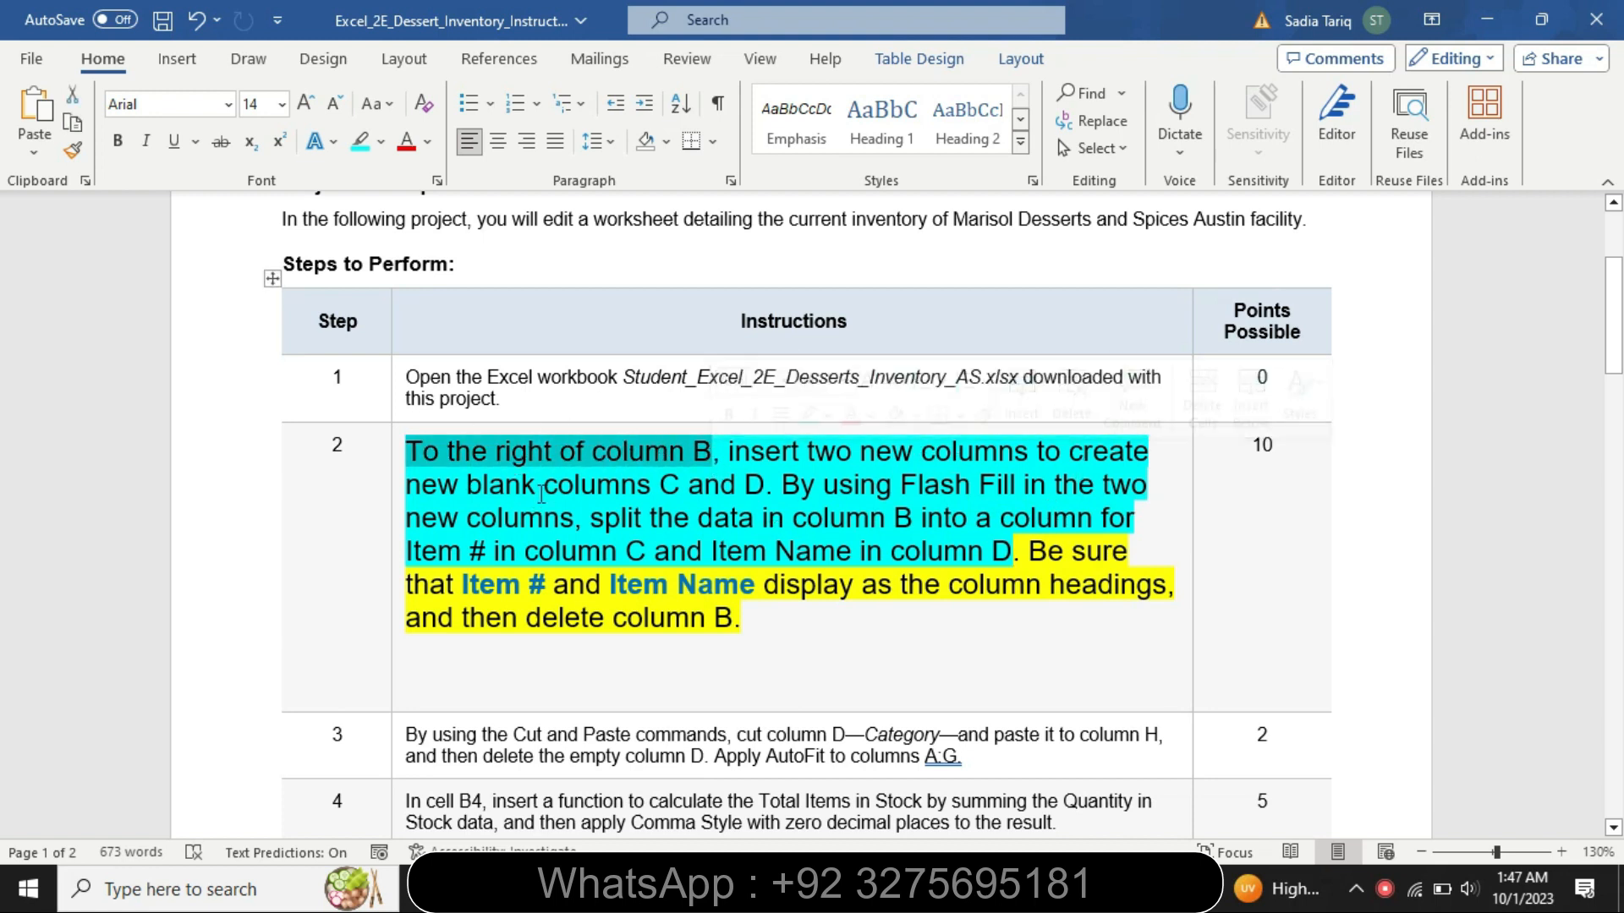
pyautogui.click(1004, 886)
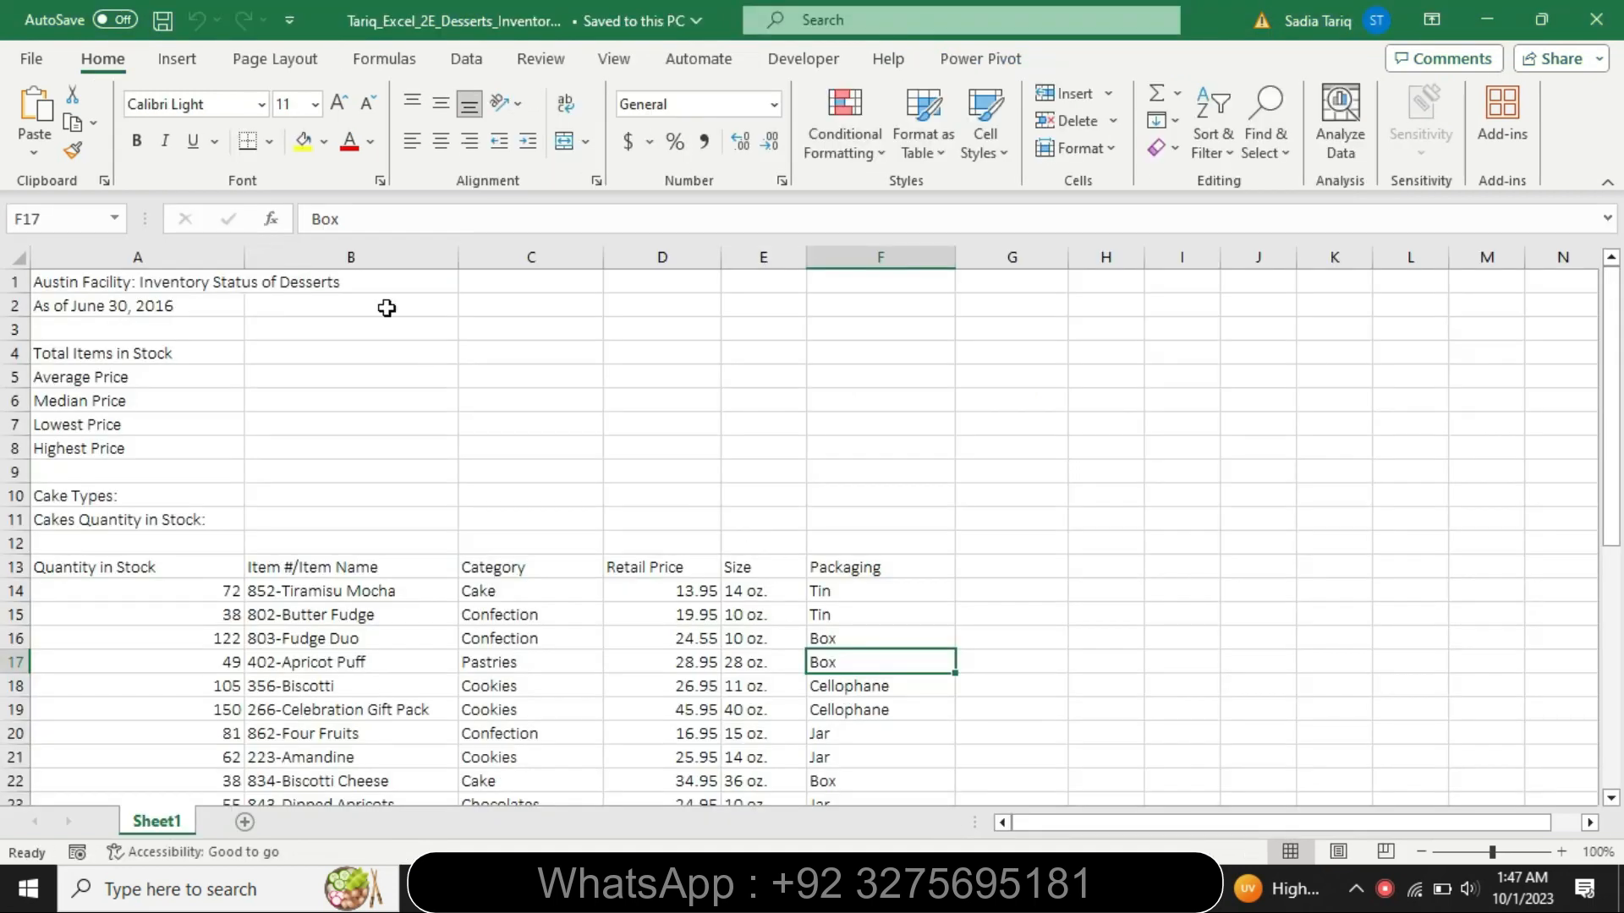
pyautogui.click(383, 256)
pyautogui.click(521, 257)
pyautogui.rightClick(521, 258)
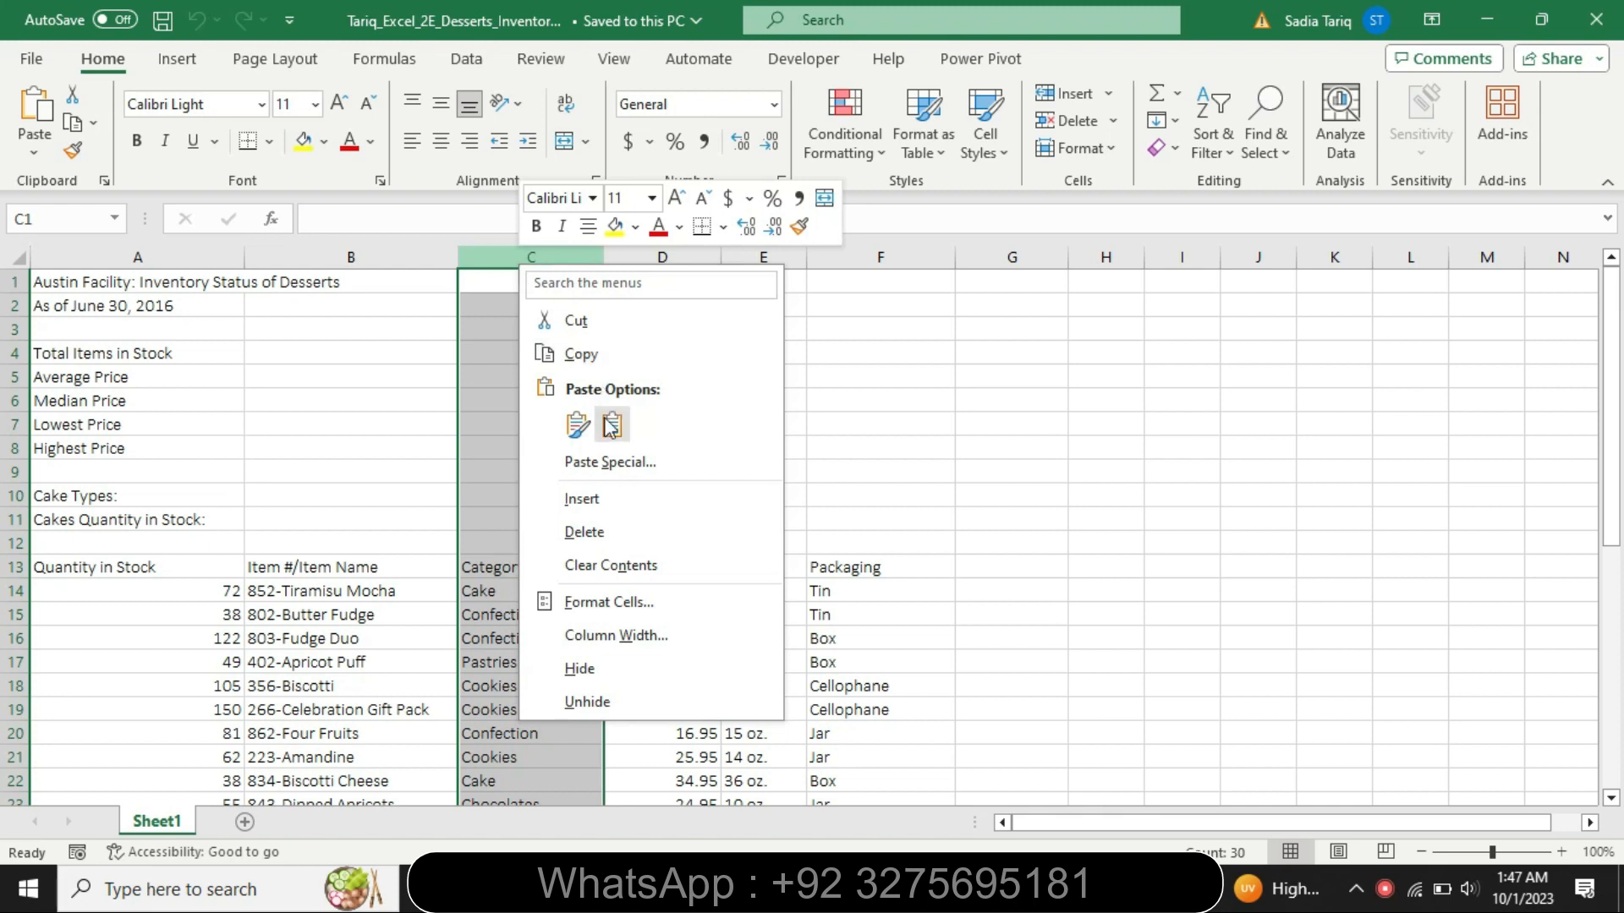
pyautogui.click(601, 505)
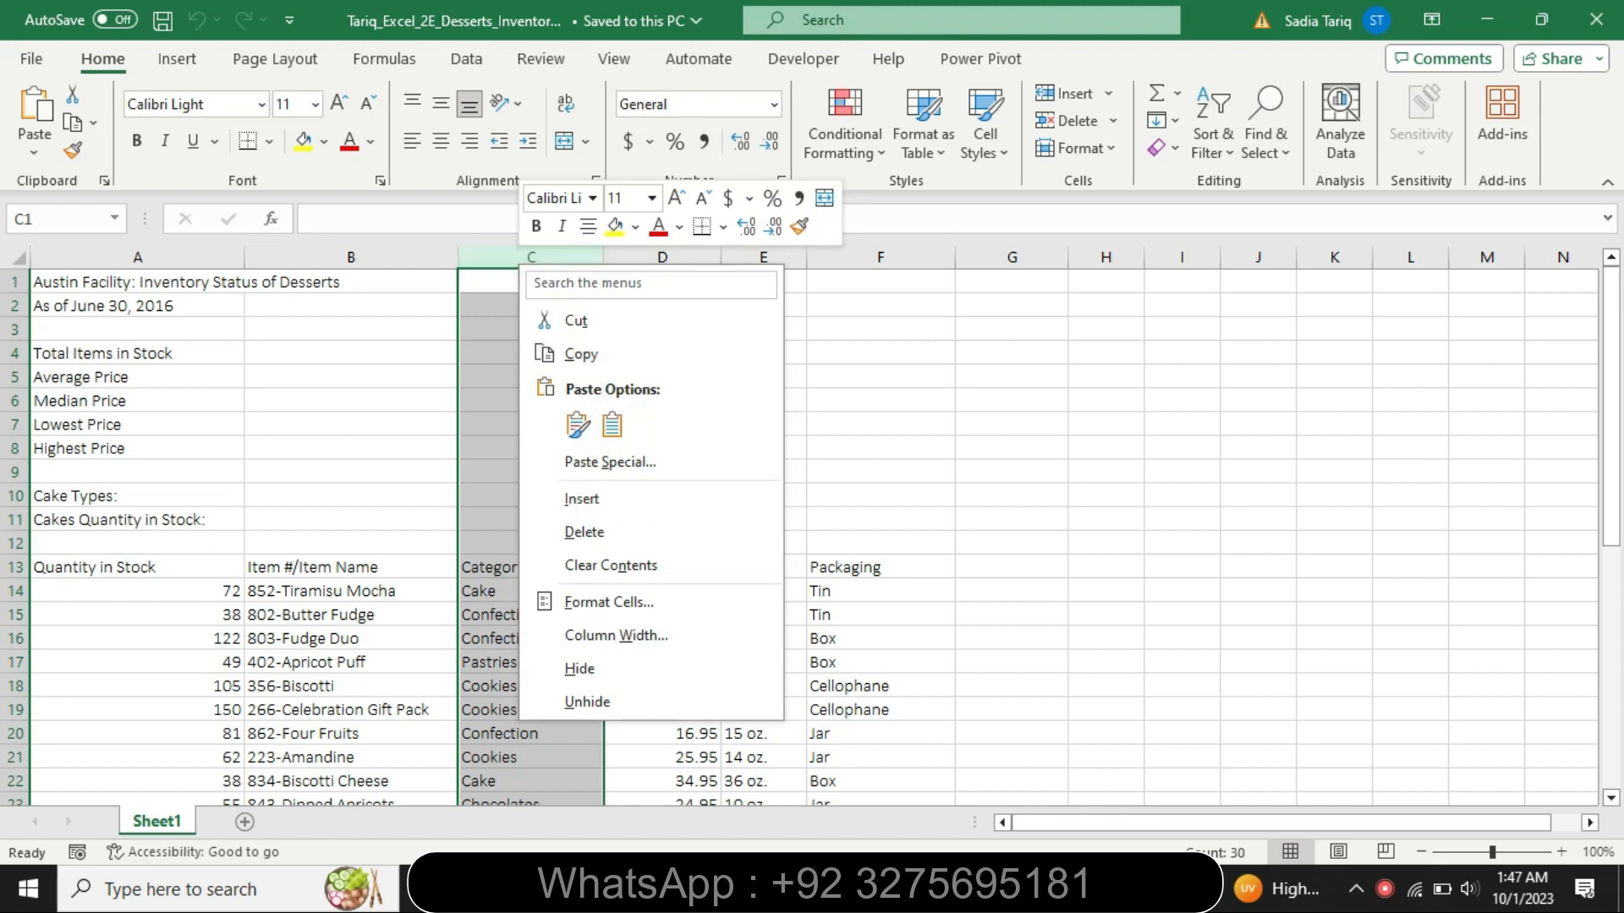
pyautogui.click(587, 508)
pyautogui.rightClick(585, 260)
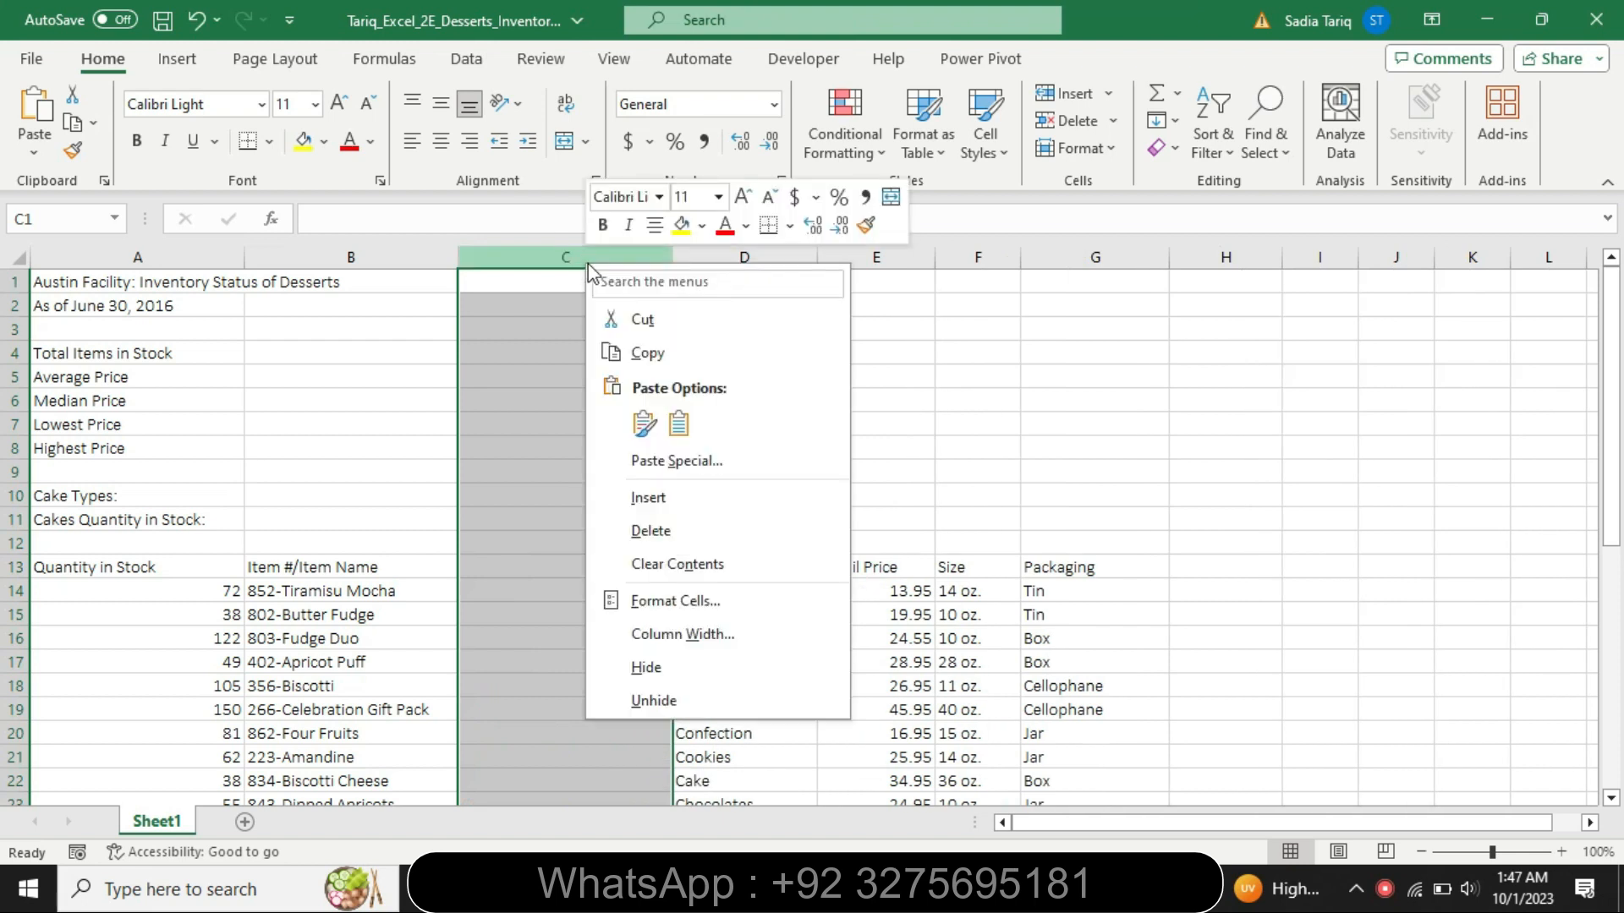
pyautogui.click(672, 500)
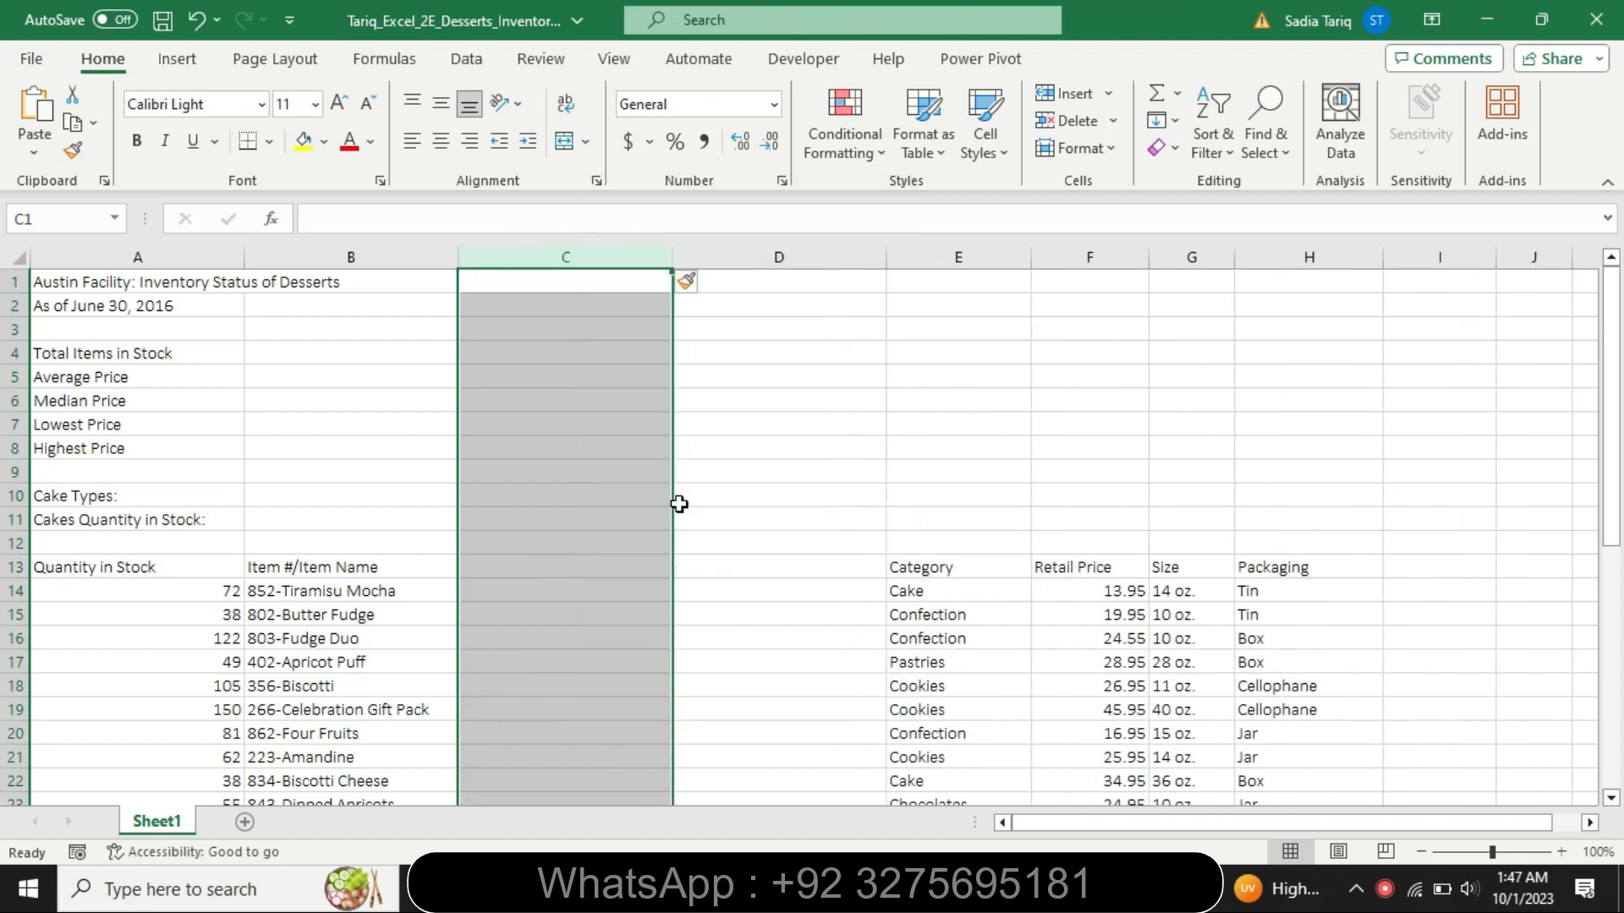
# - Check the Flash Fill instruction in Word and enter the first item number, 852, in cell C14 of the Excel worksheet
pyautogui.hotkey('alt', 'Tab')
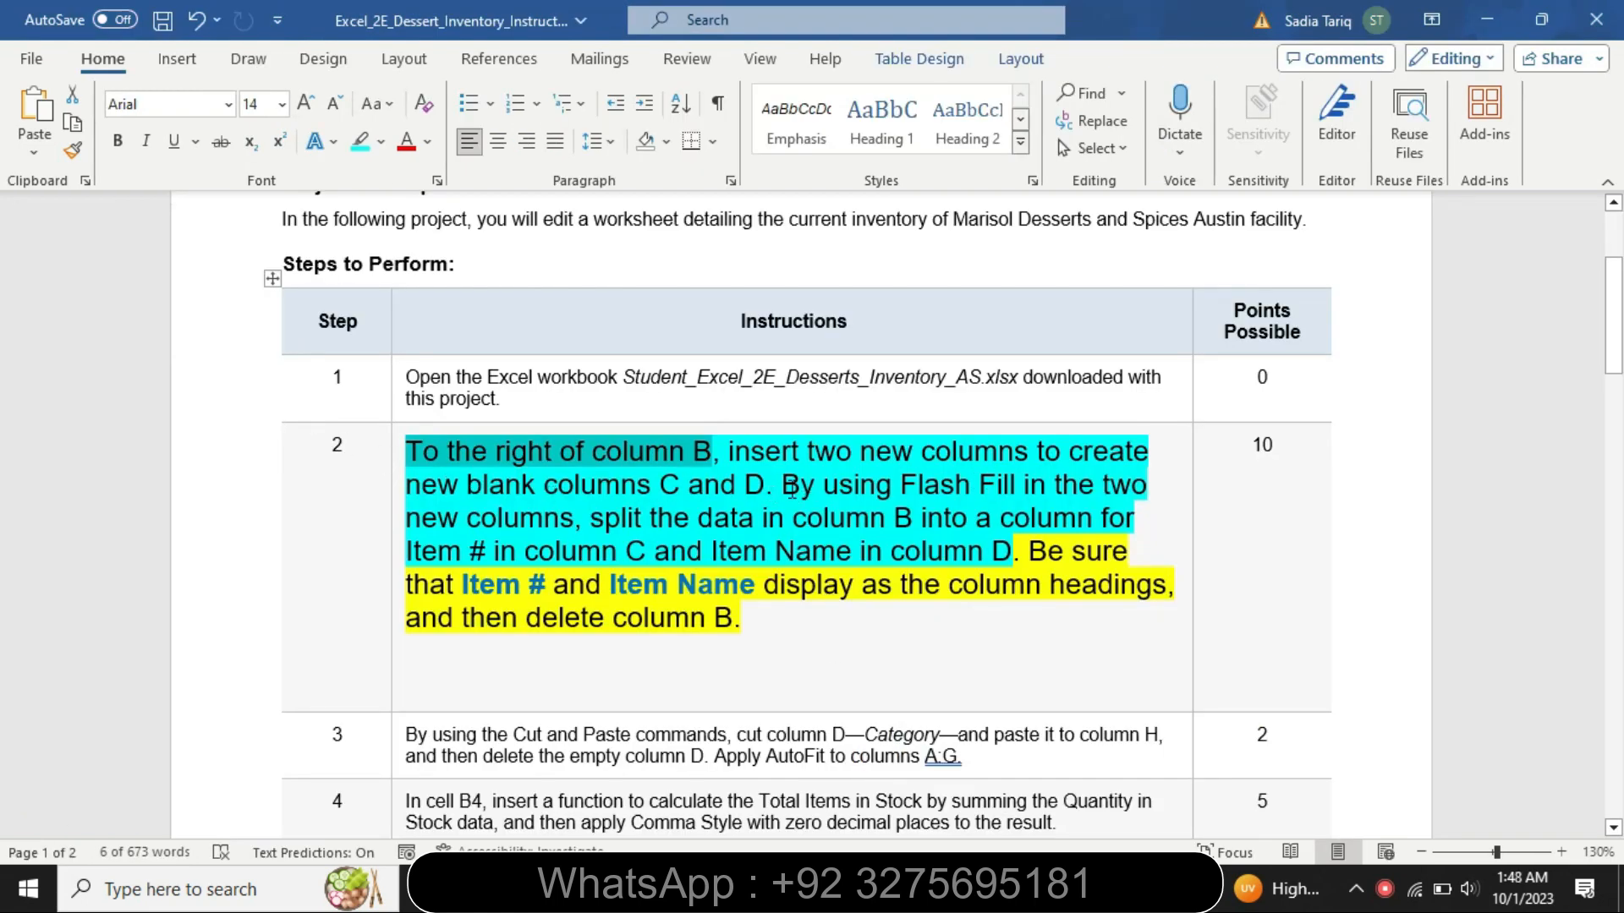
pyautogui.moveTo(784, 489); pyautogui.dragTo(1025, 550)
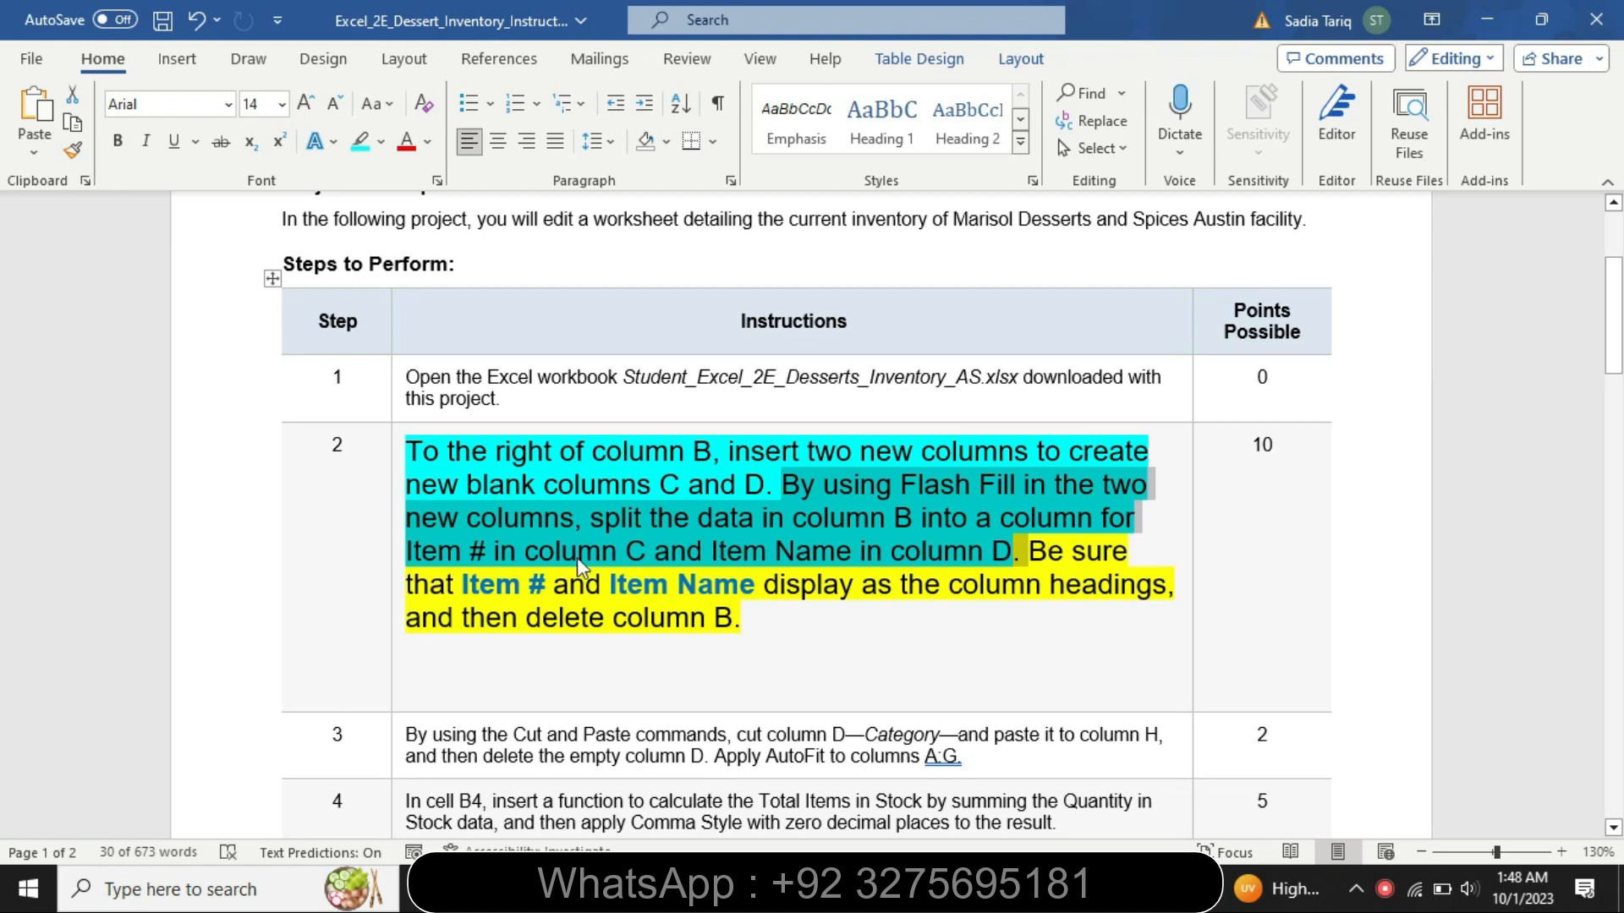
pyautogui.hotkey('alt', 'Tab')
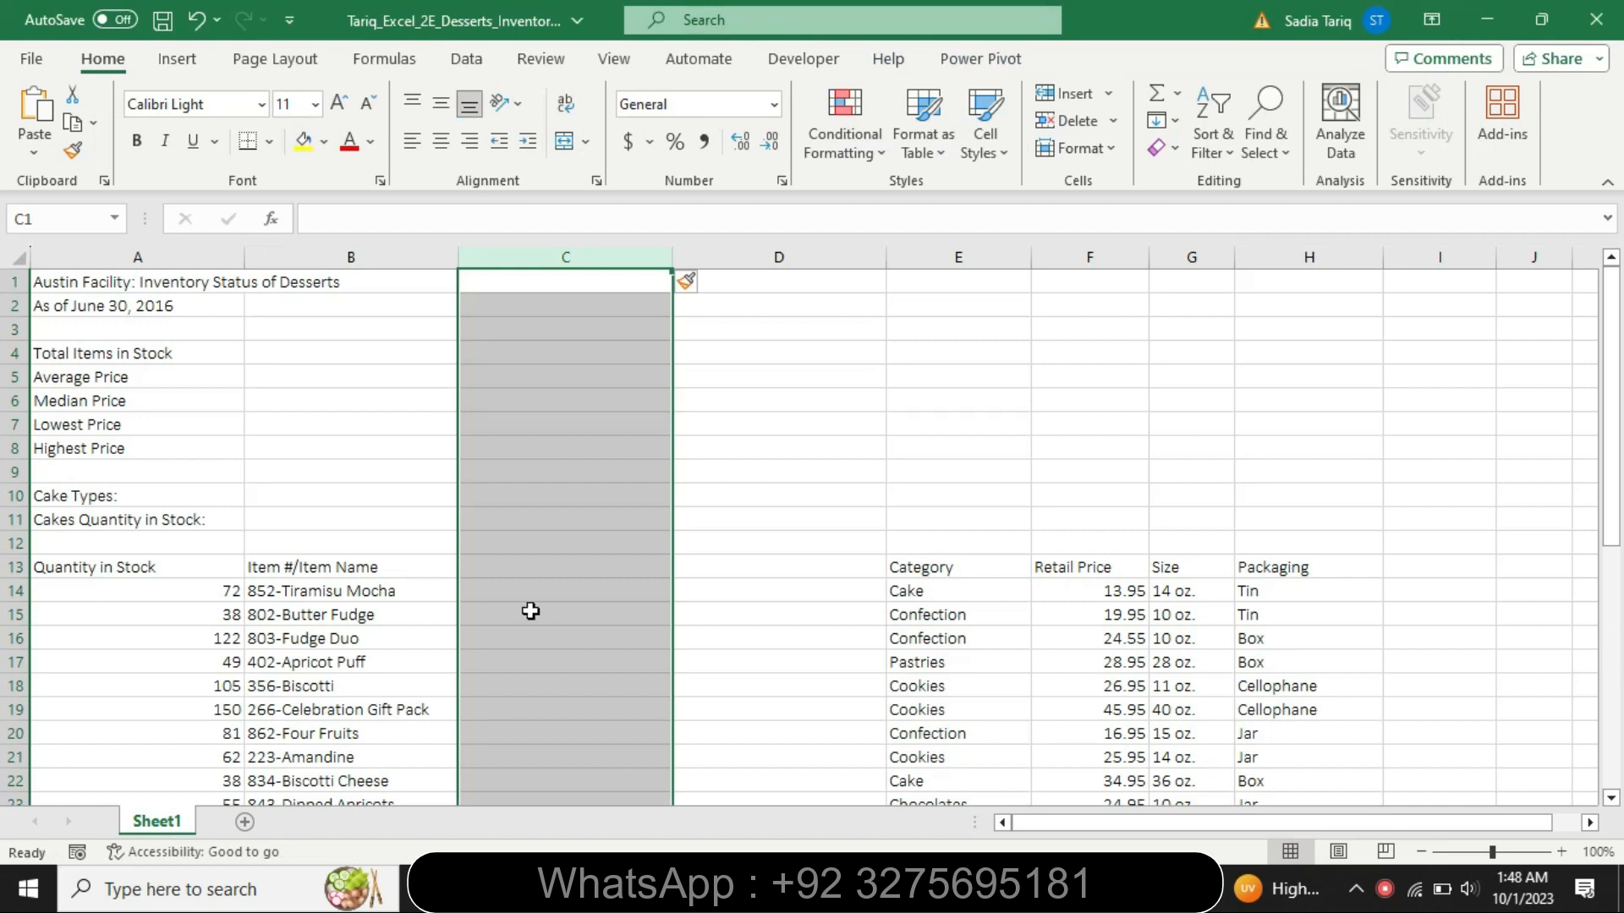
pyautogui.click(506, 592)
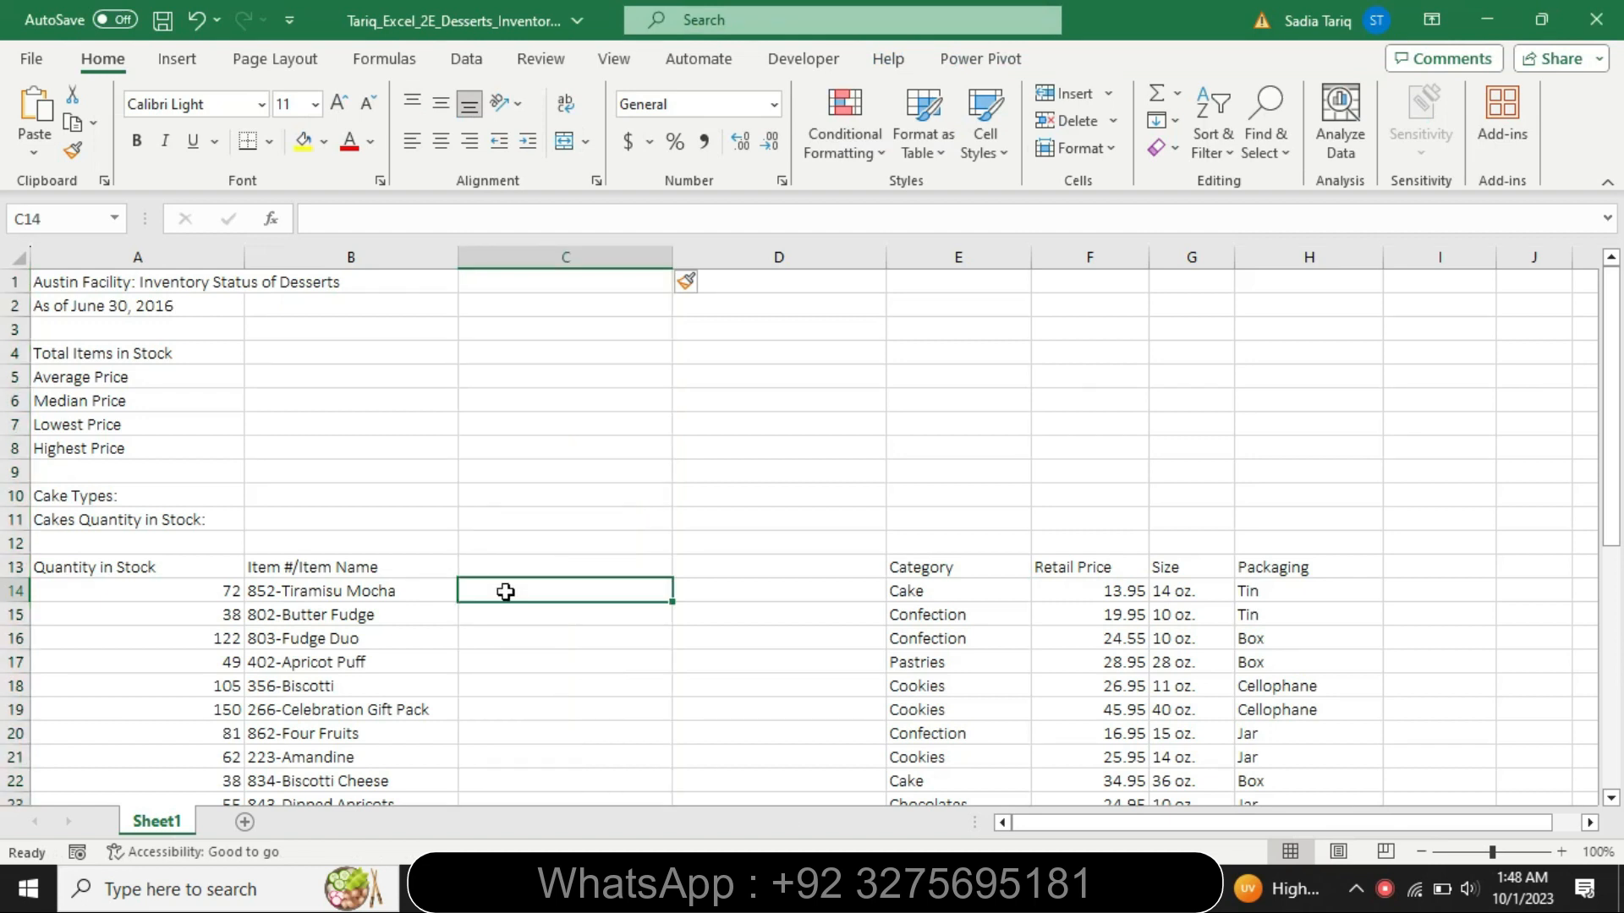
pyautogui.write('852')
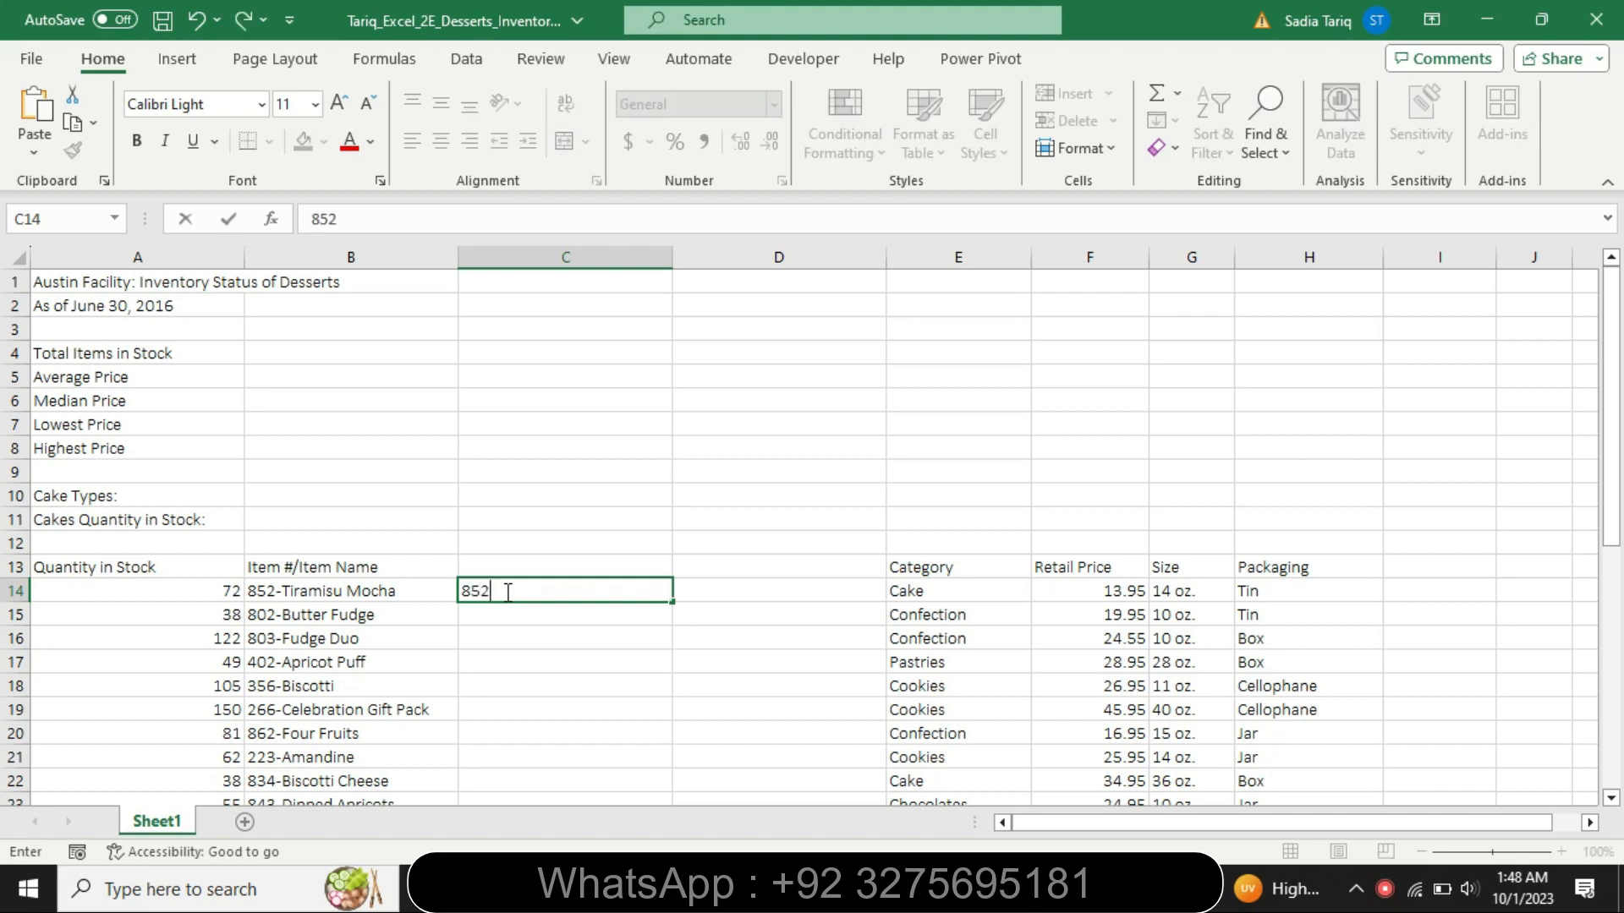
pyautogui.press('Return')
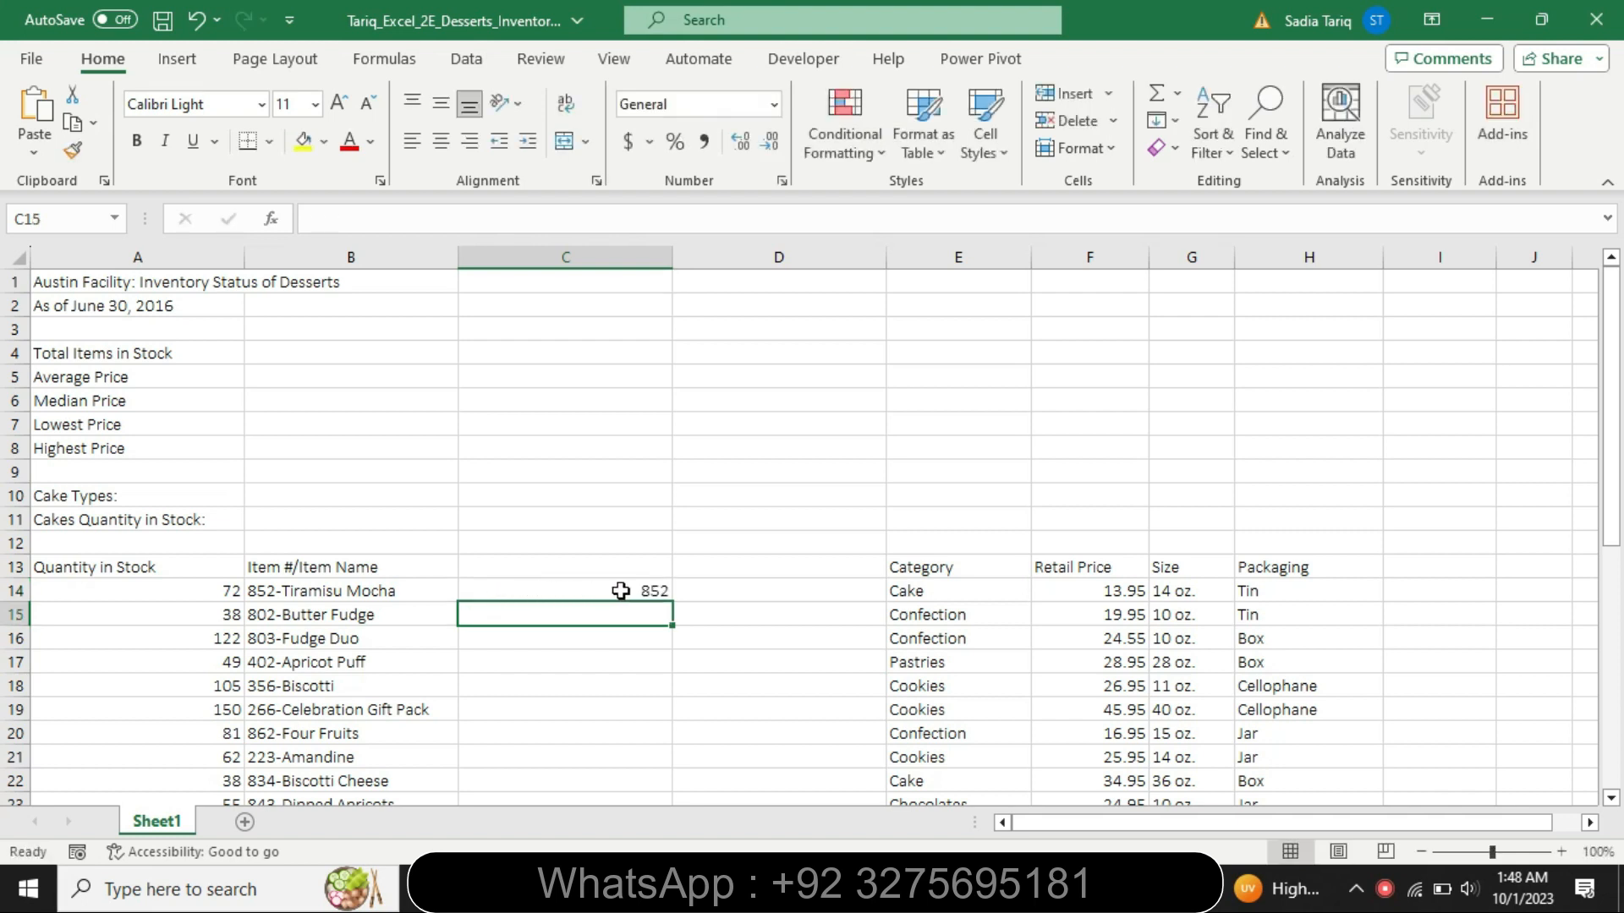
# - Recheck the Word instructions and enter the first item name, Tiramisu Mocha, in cell D14 of the Excel worksheet
pyautogui.hotkey('alt', 'Tab')
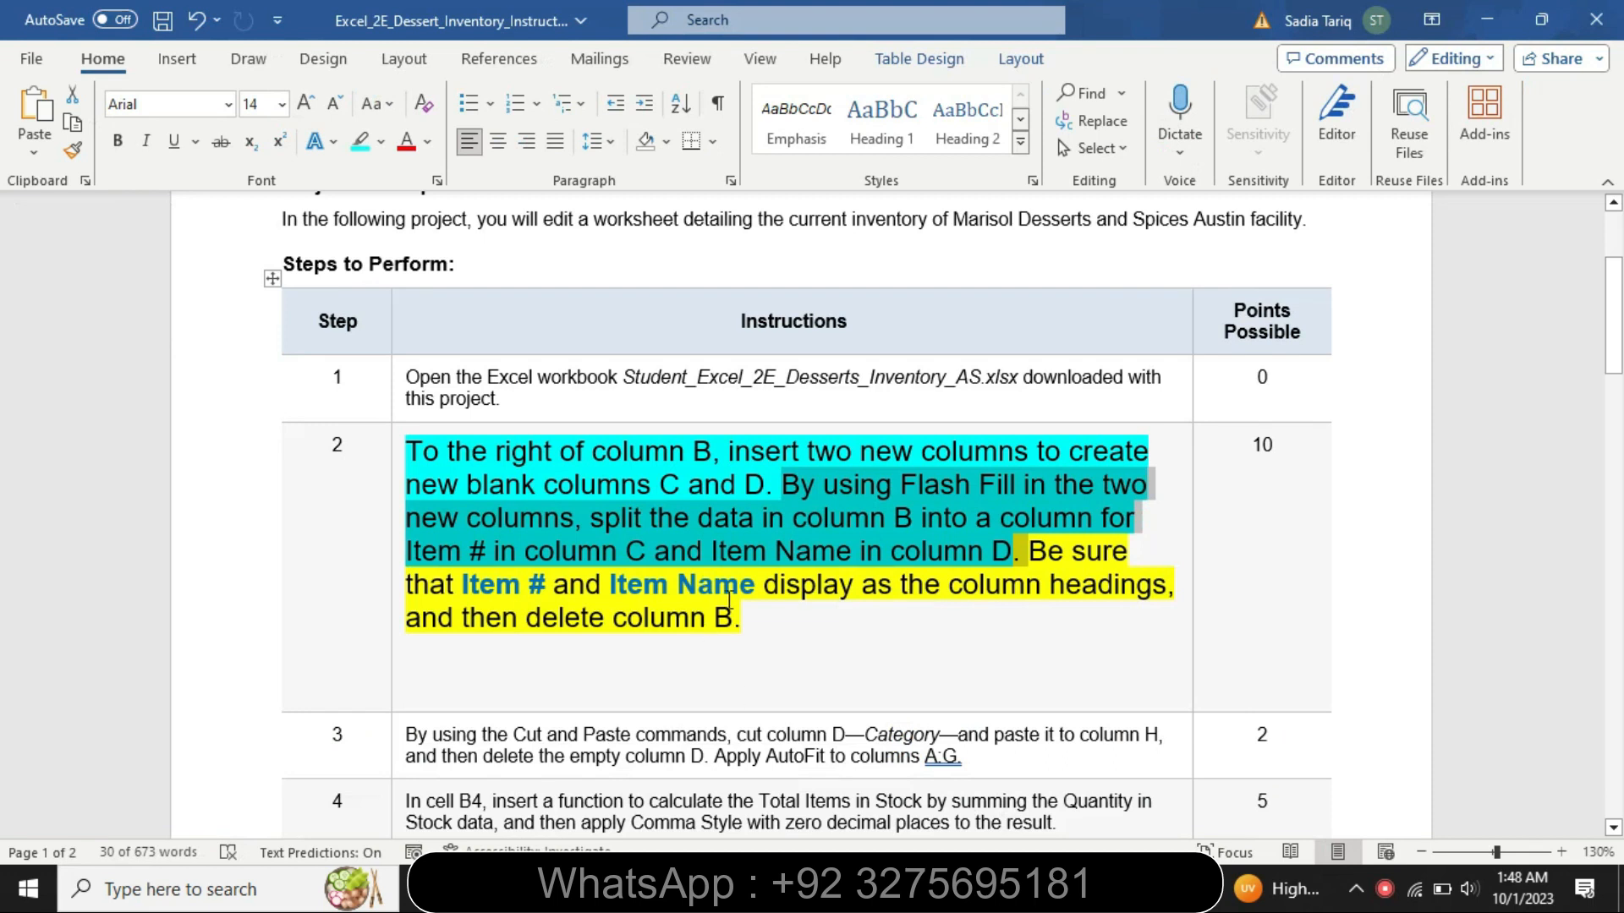
pyautogui.hotkey('alt', 'Tab')
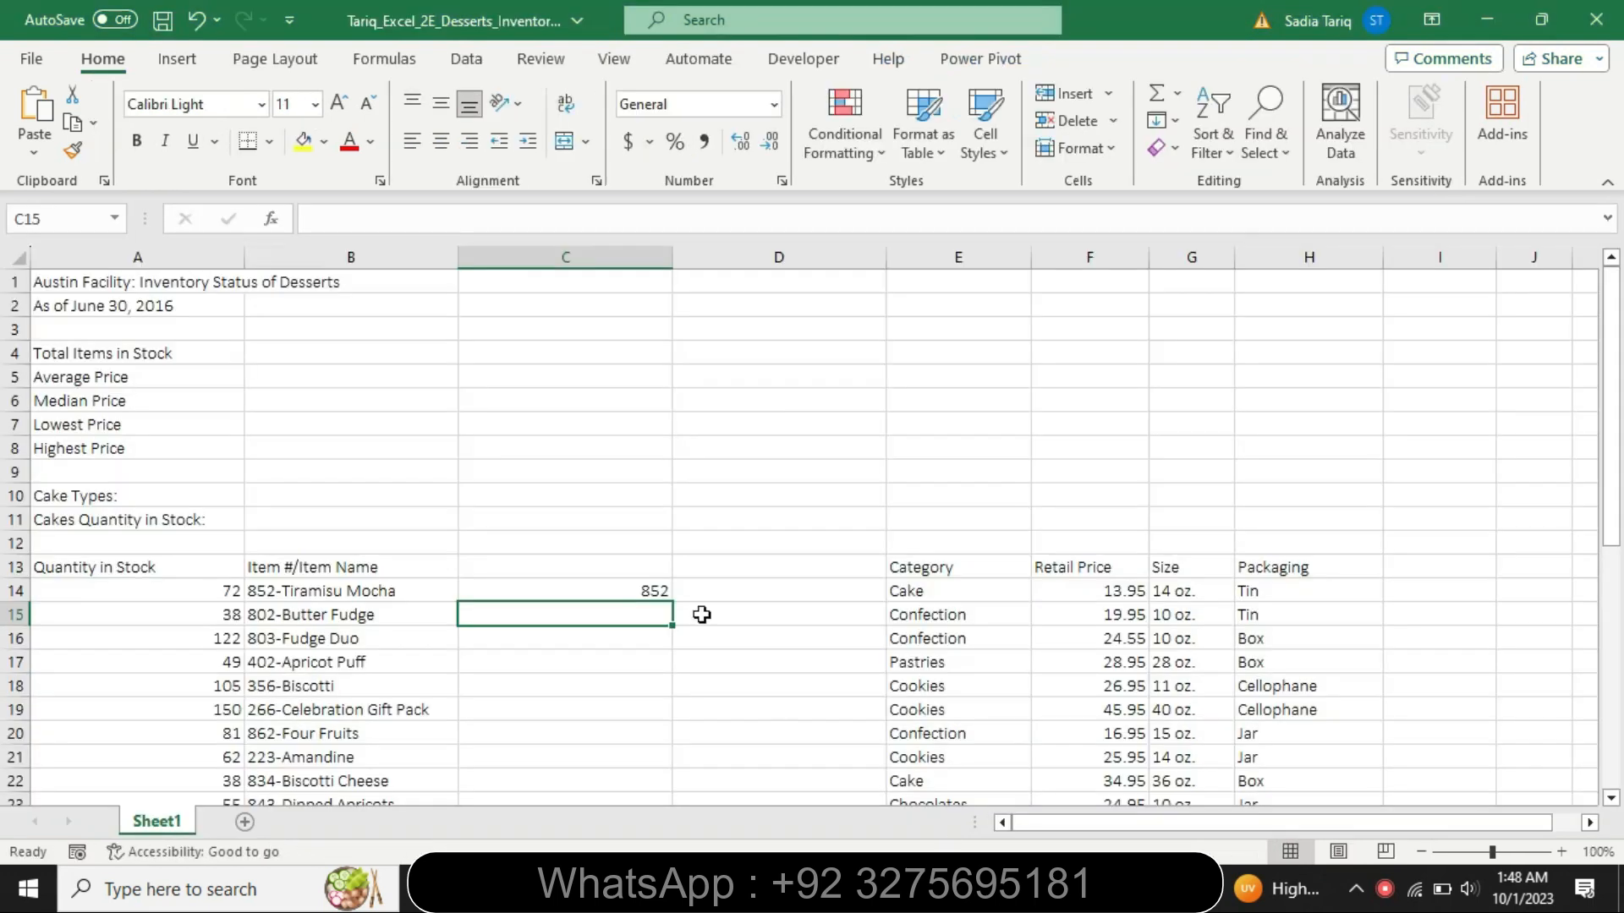
pyautogui.click(718, 595)
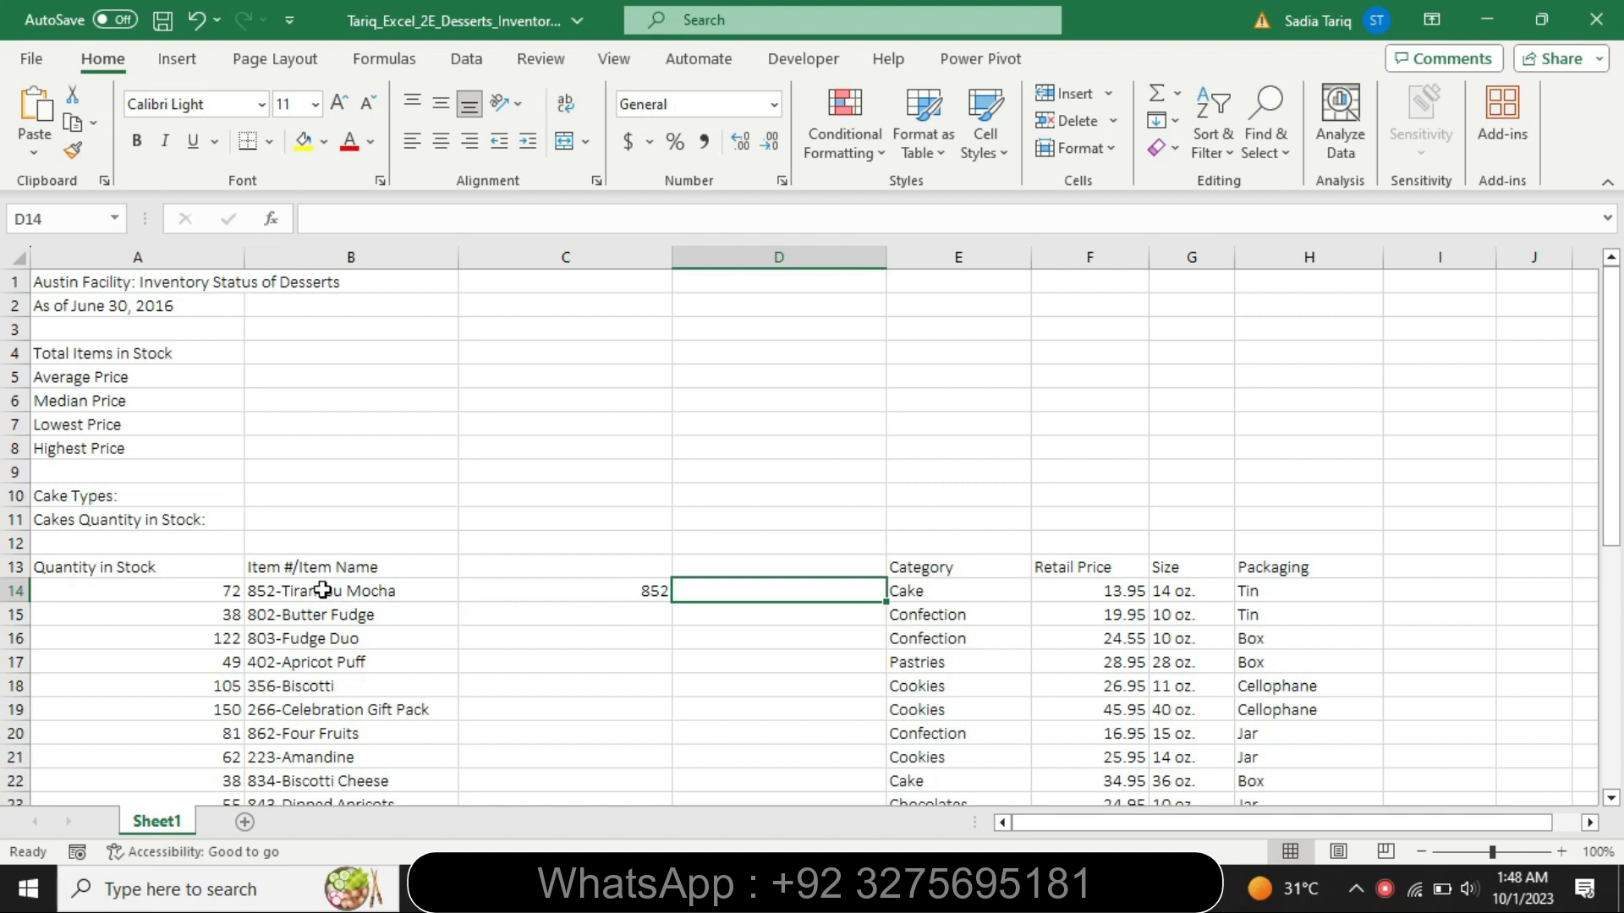
pyautogui.write('Tir')
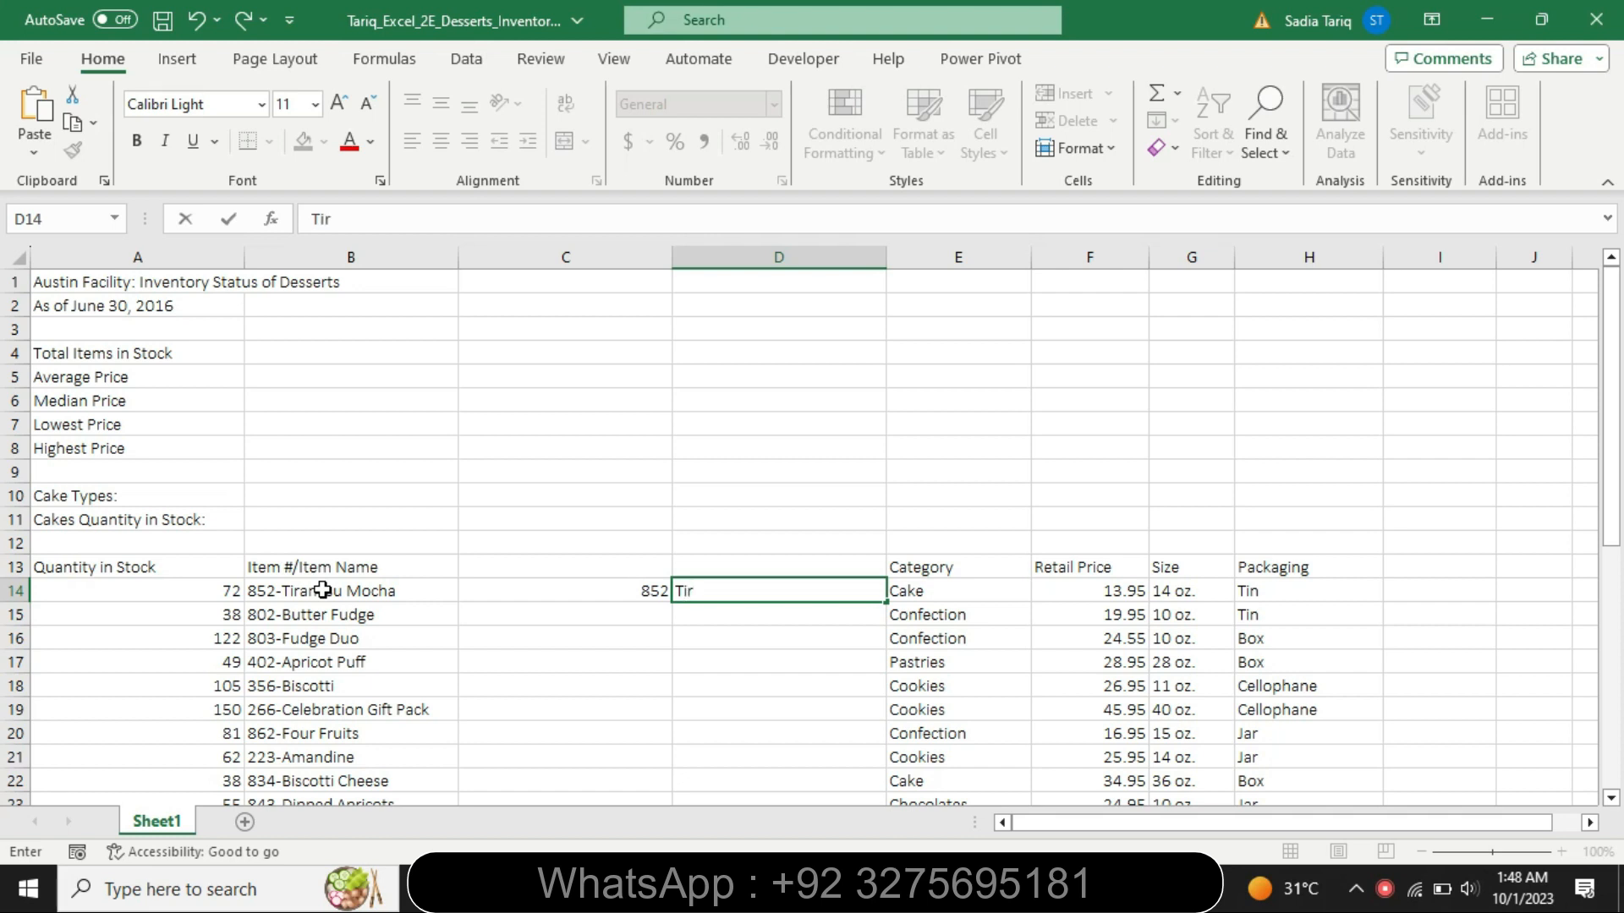
pyautogui.write('a')
pyautogui.write('misu')
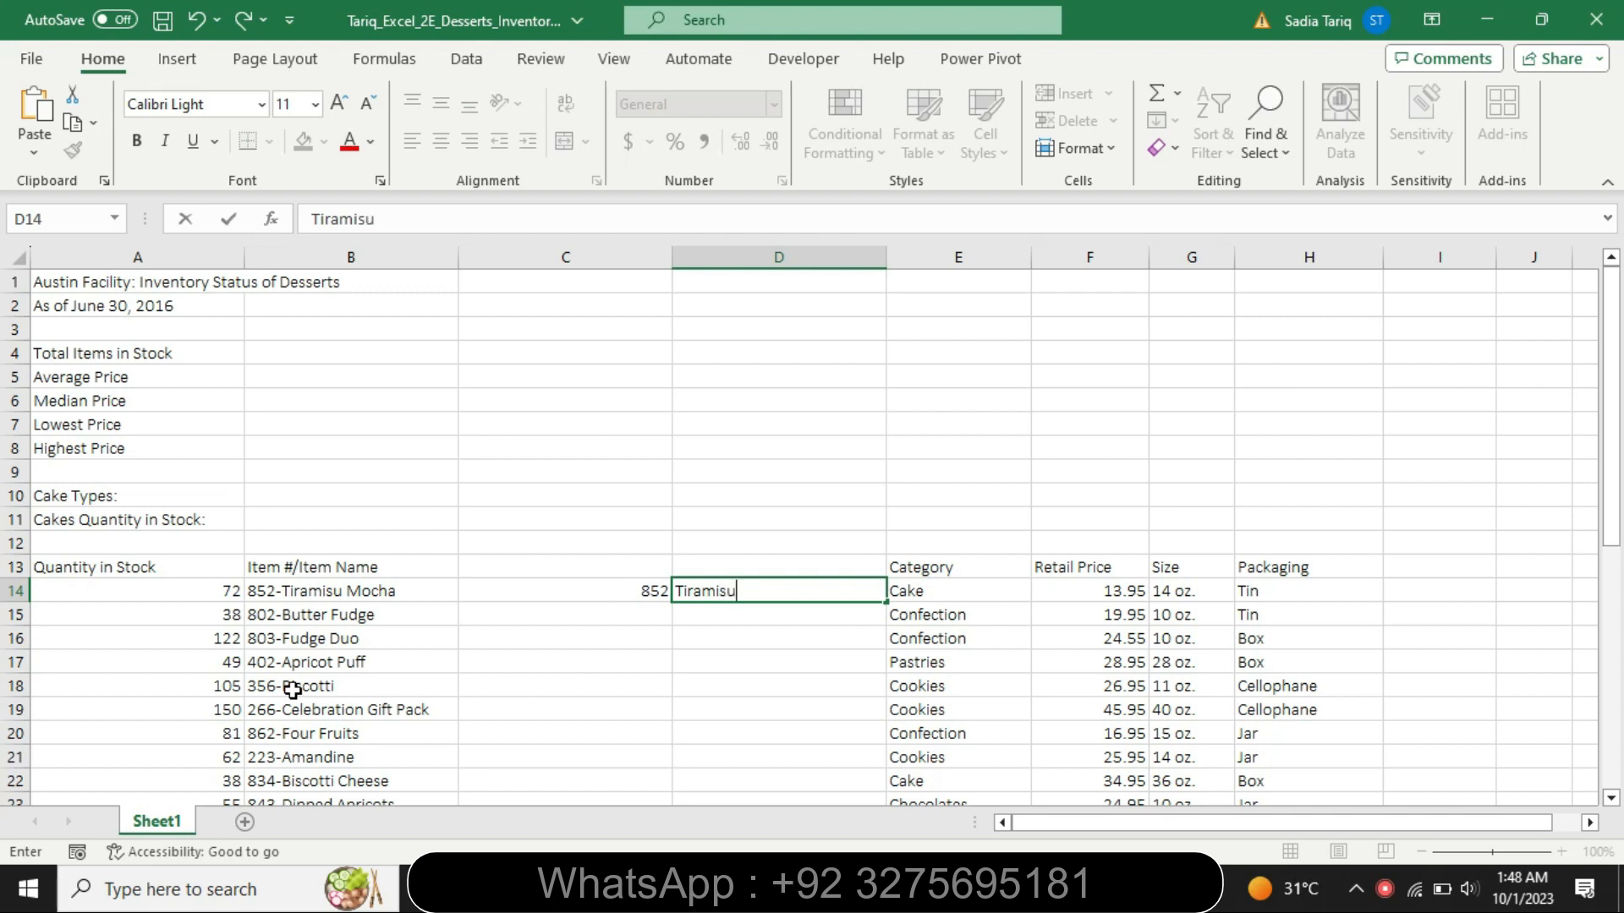
pyautogui.write(' Mocha')
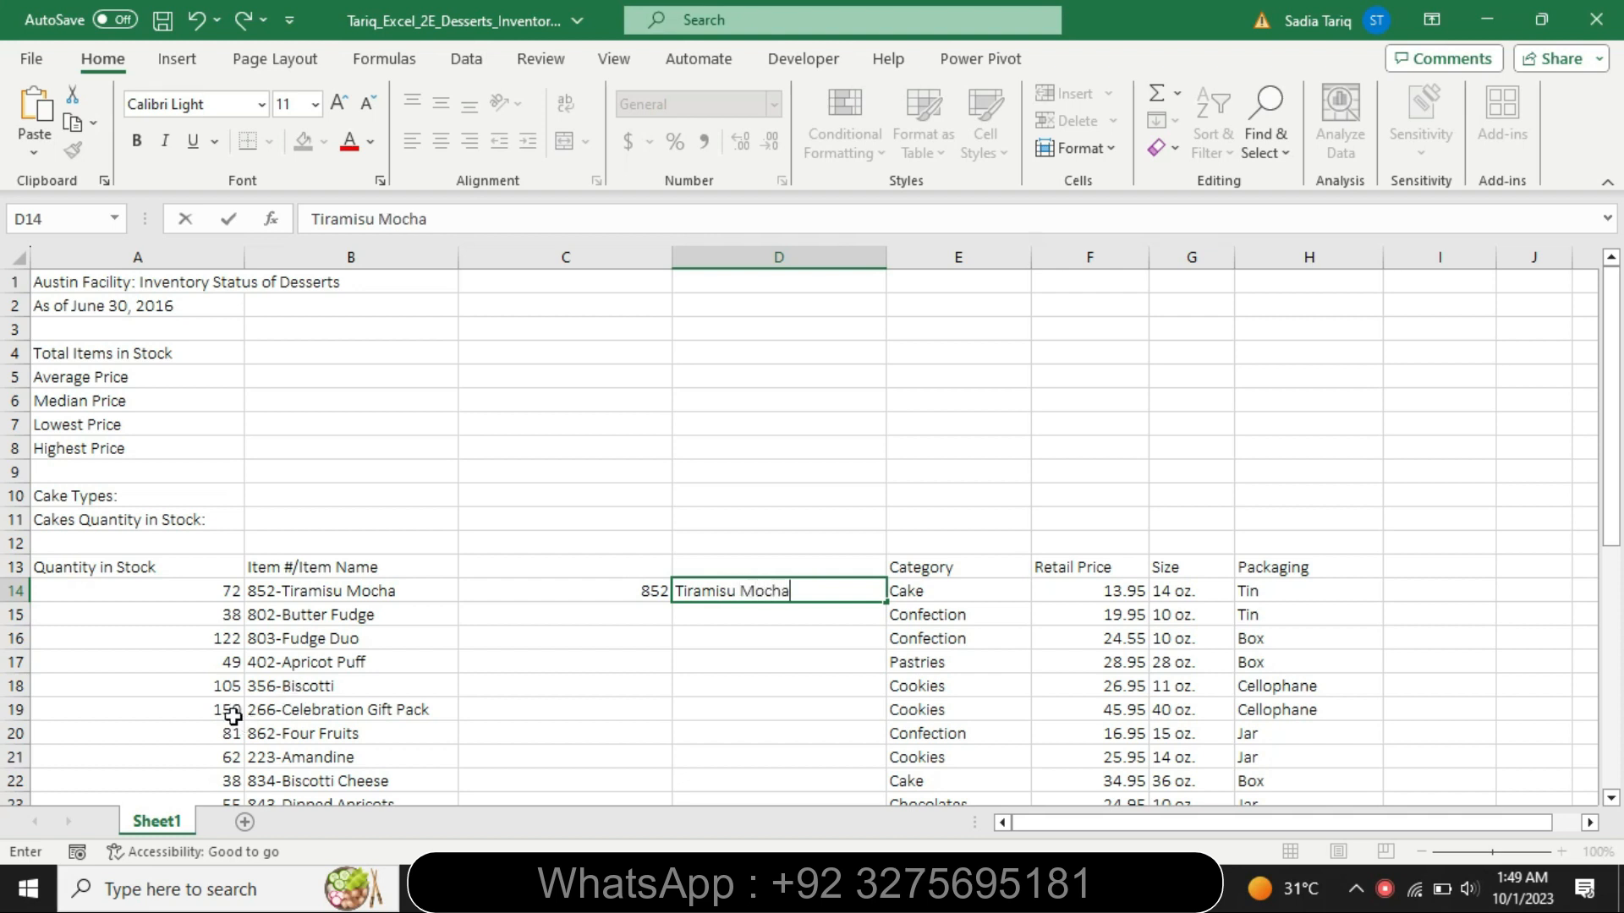
# - Flash Fill column C with the item numbers from cell C14 and column D with the item names from cell D14
pyautogui.click(554, 582)
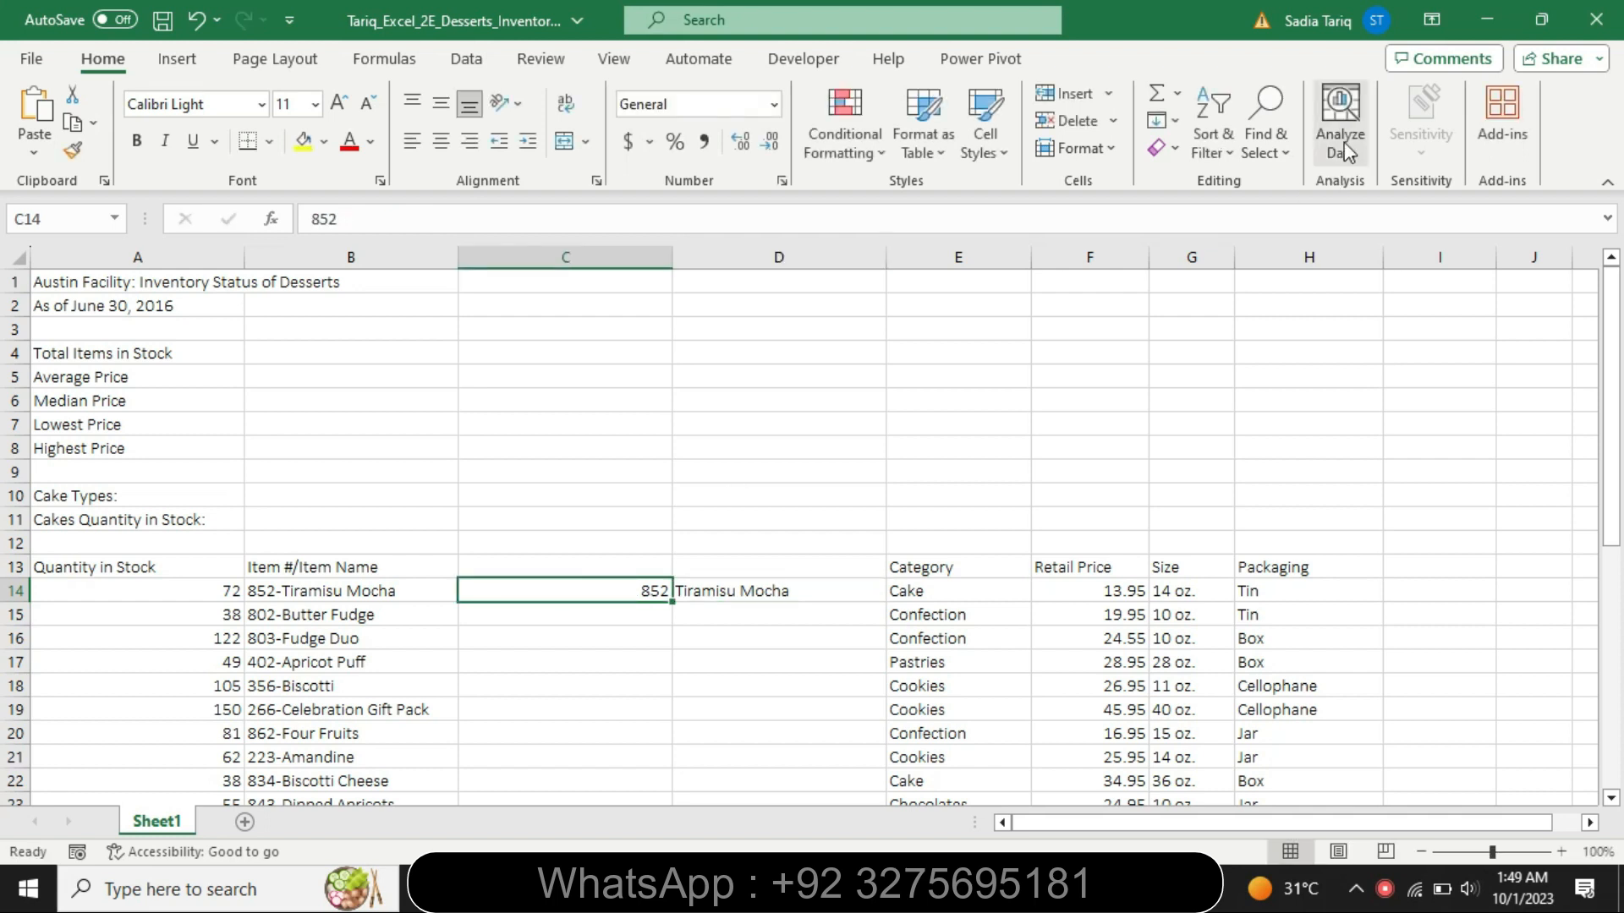
pyautogui.click(1172, 120)
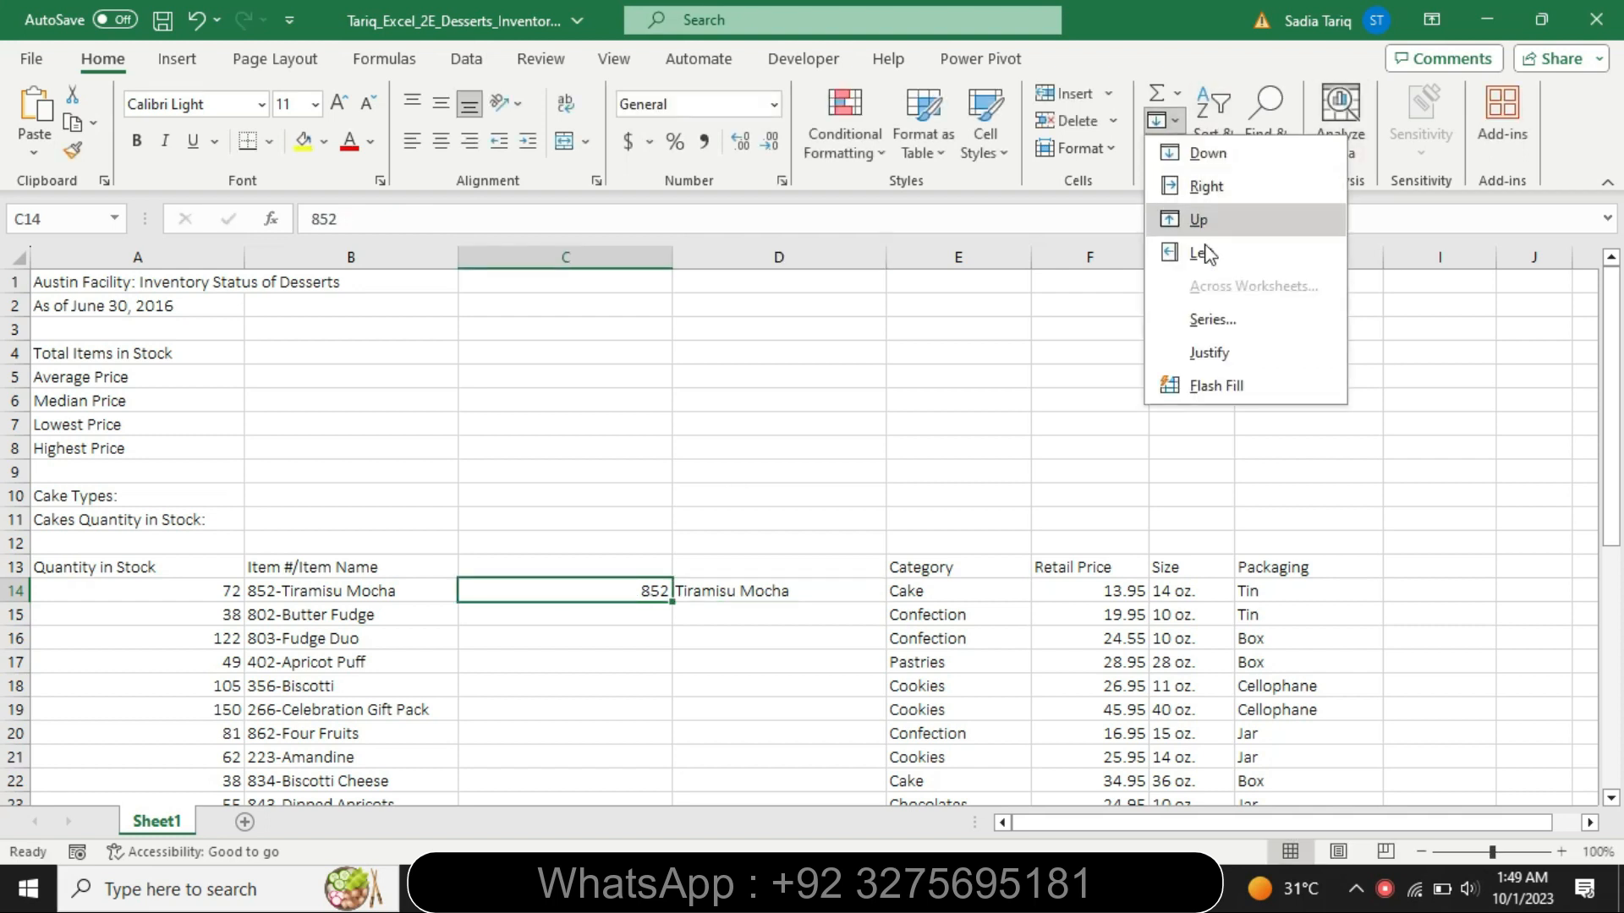
pyautogui.click(1201, 385)
pyautogui.click(772, 589)
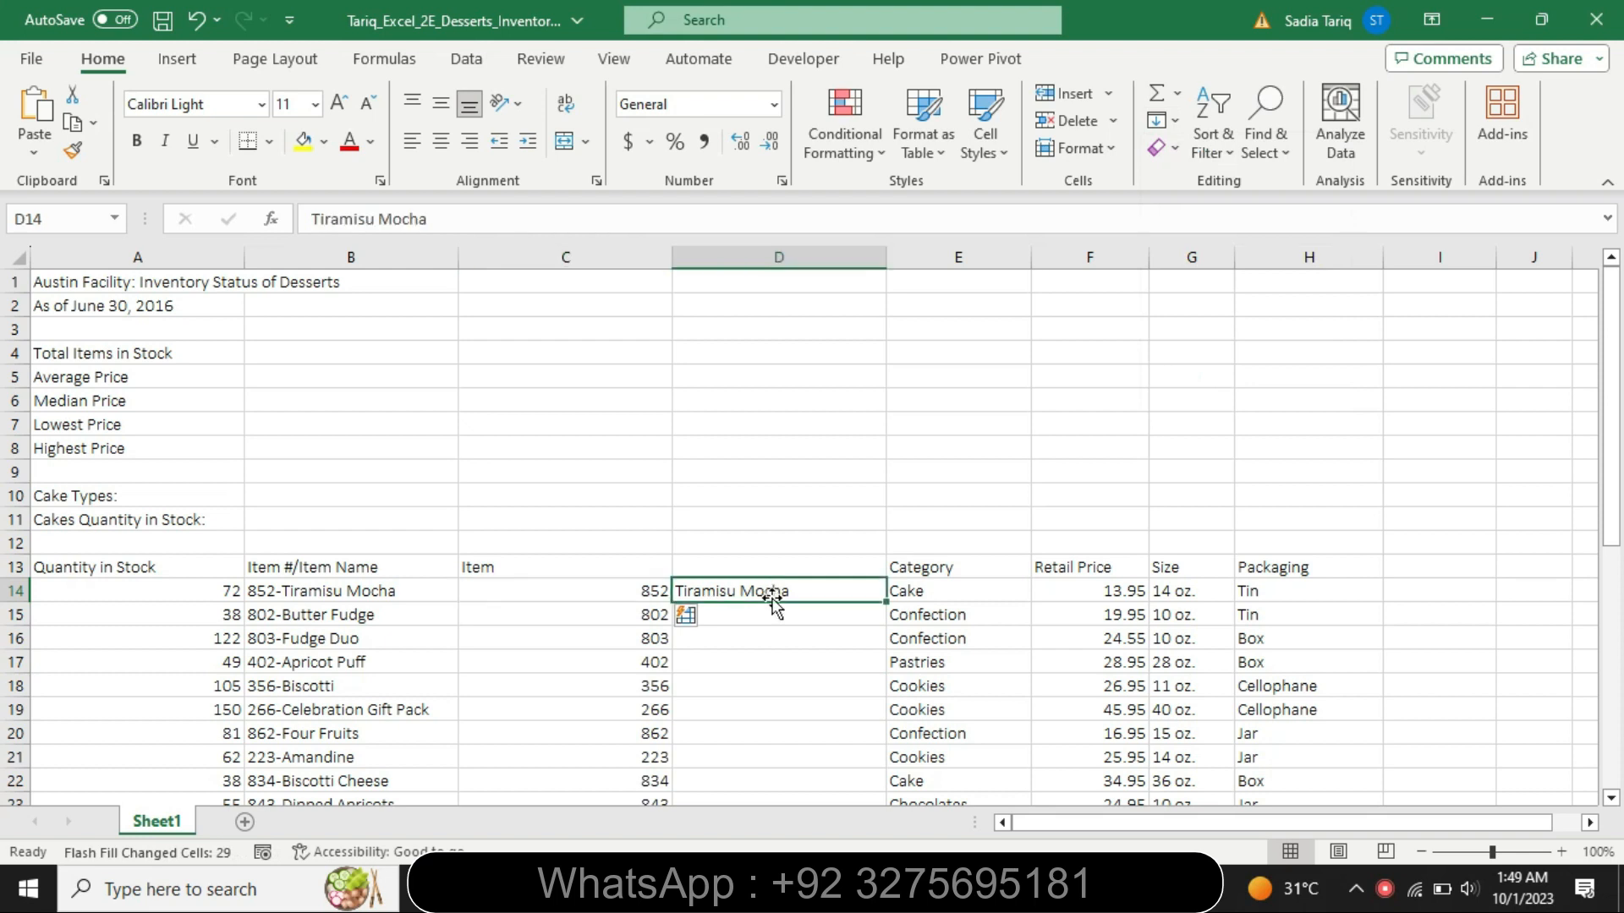
pyautogui.click(1181, 120)
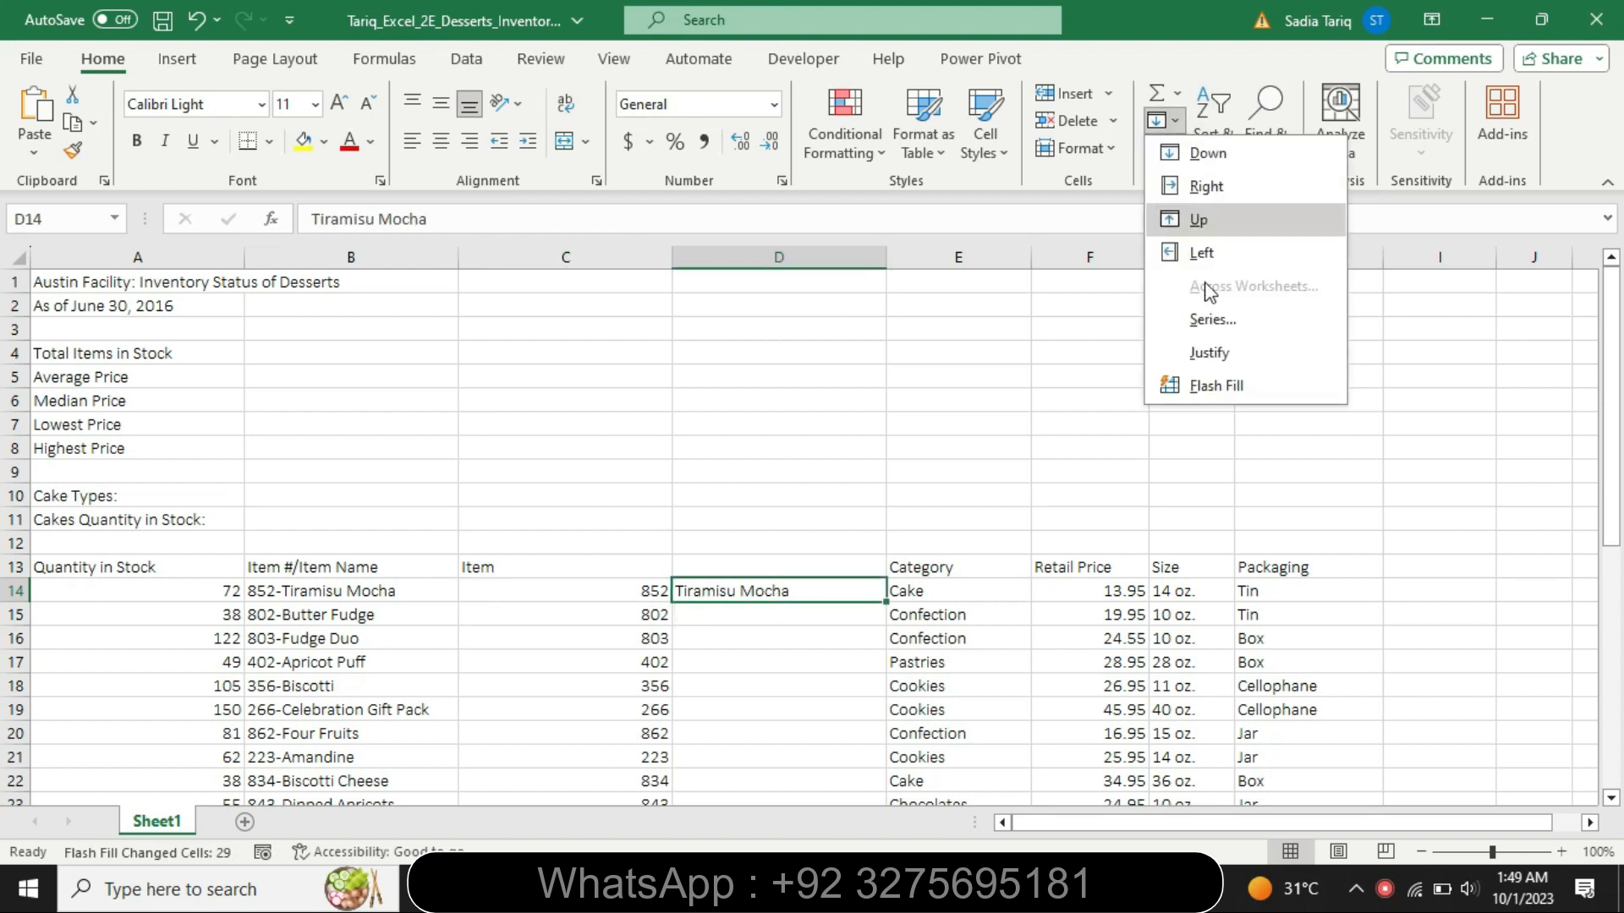
pyautogui.click(1208, 393)
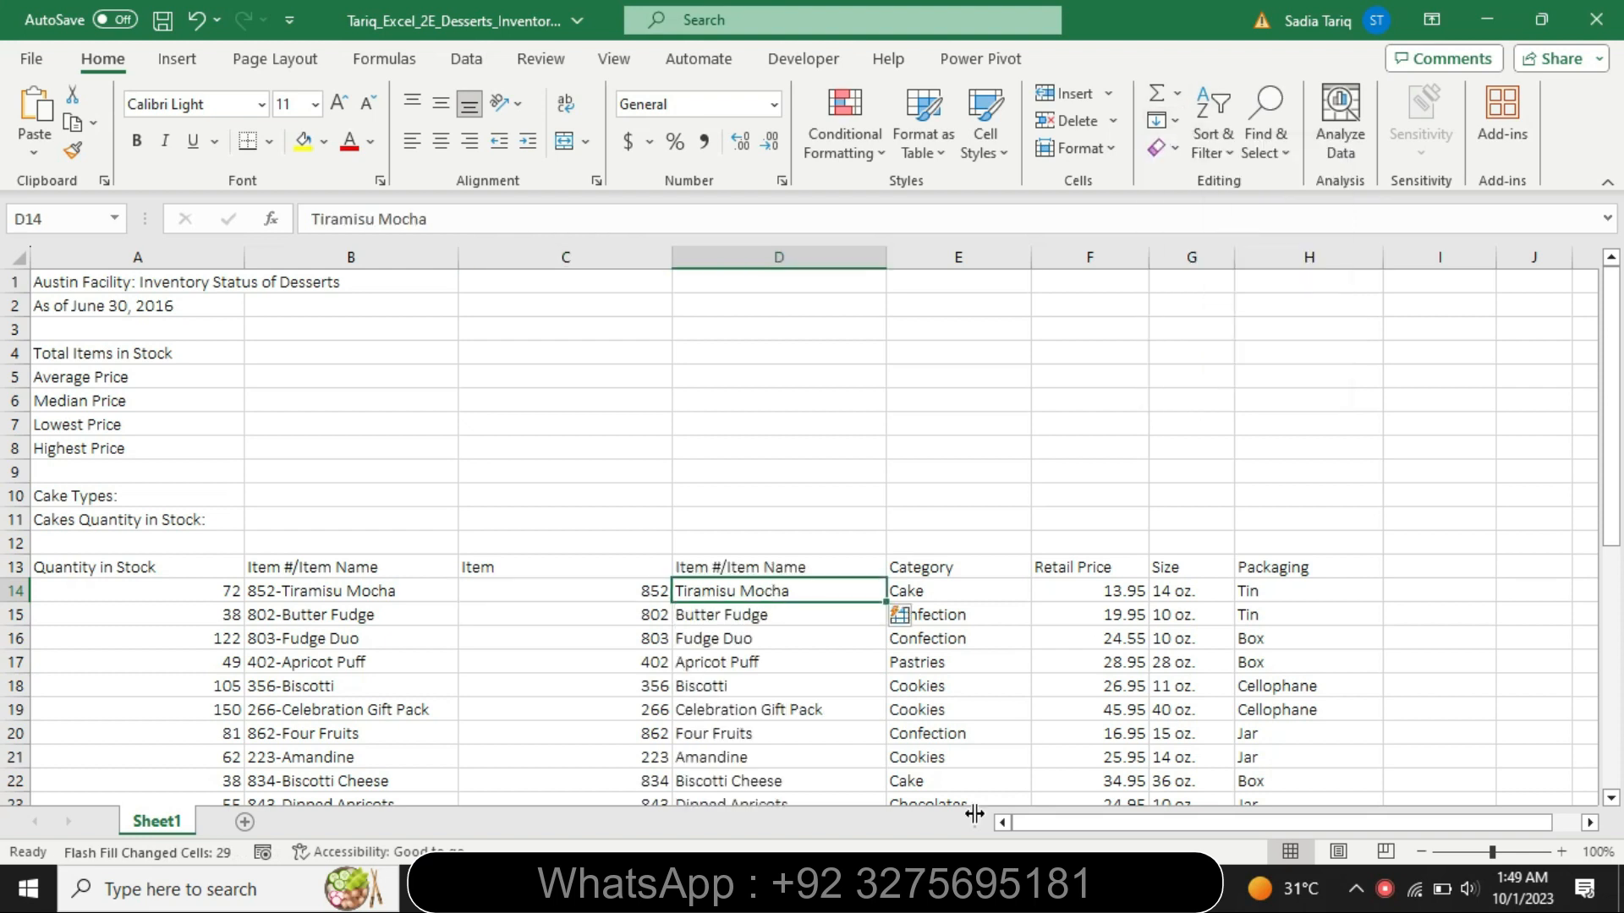
# - Copy the heading text "Item #" from step 2 of the Word instructions and enter it in cell C13 of the Excel worksheet
pyautogui.click(926, 888)
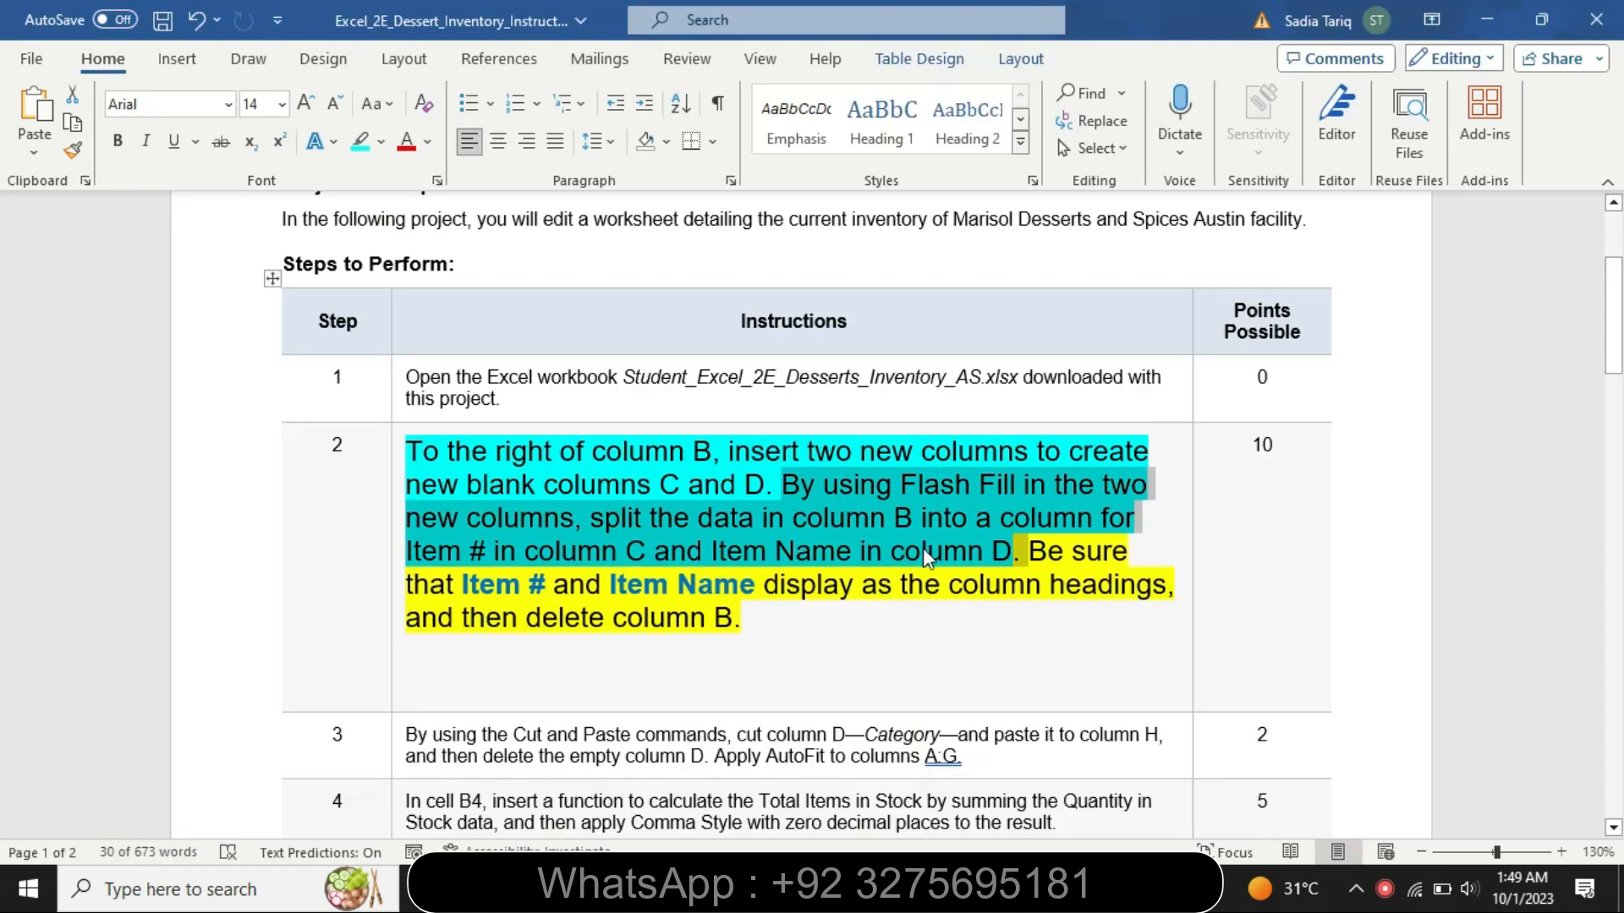
pyautogui.moveTo(541, 581); pyautogui.dragTo(498, 590)
pyautogui.hotkey('ctrl', 'c')
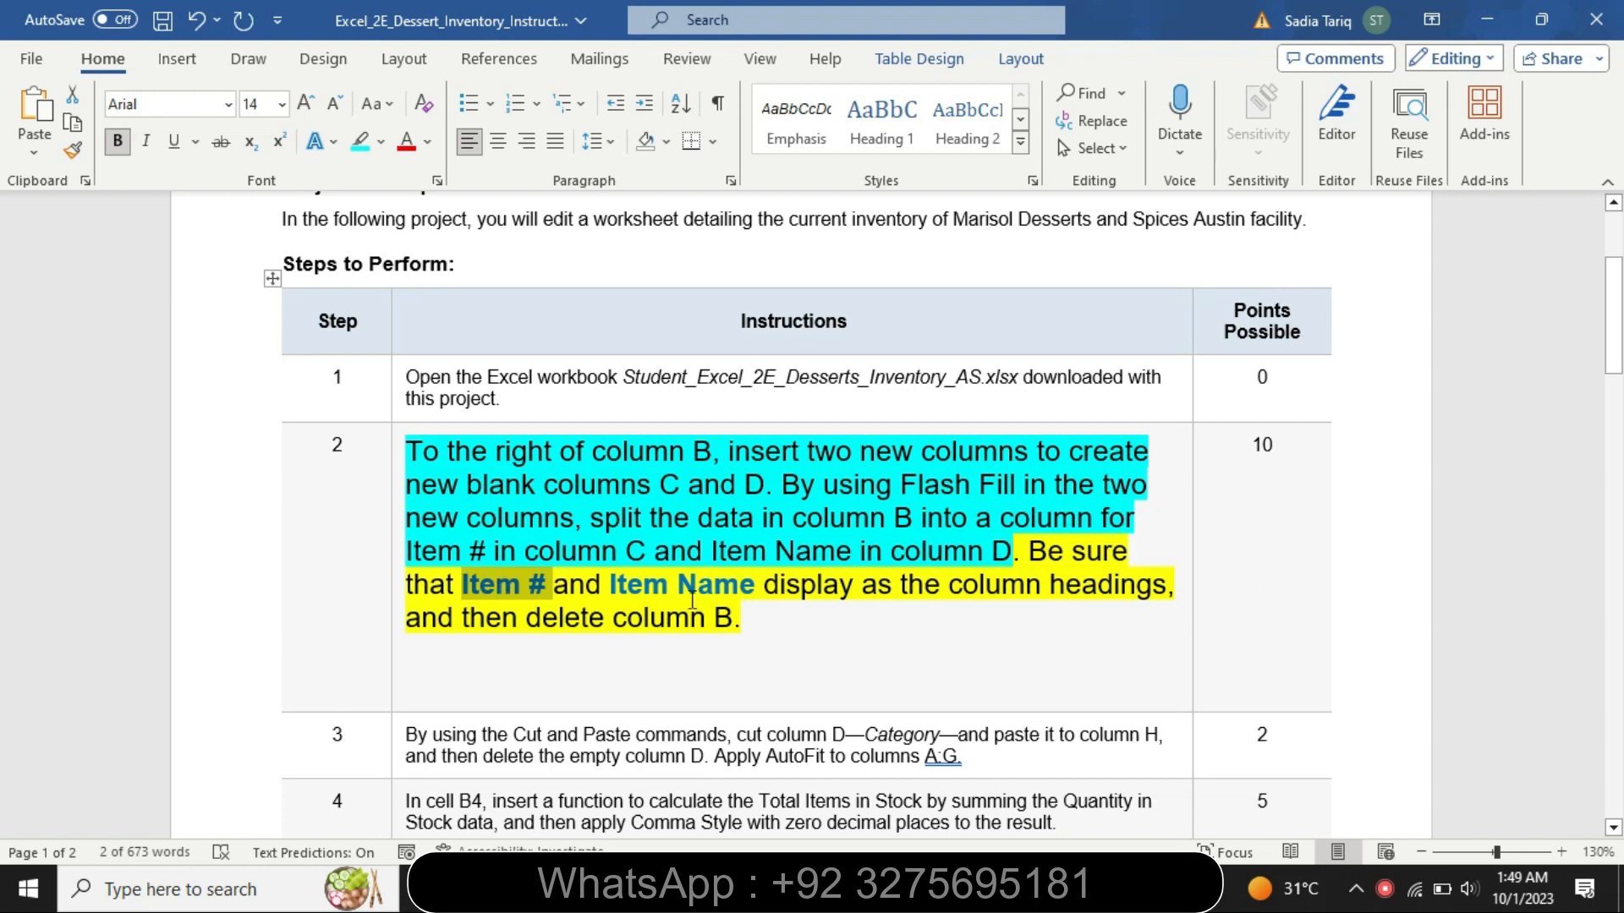
pyautogui.hotkey('alt', 'Tab')
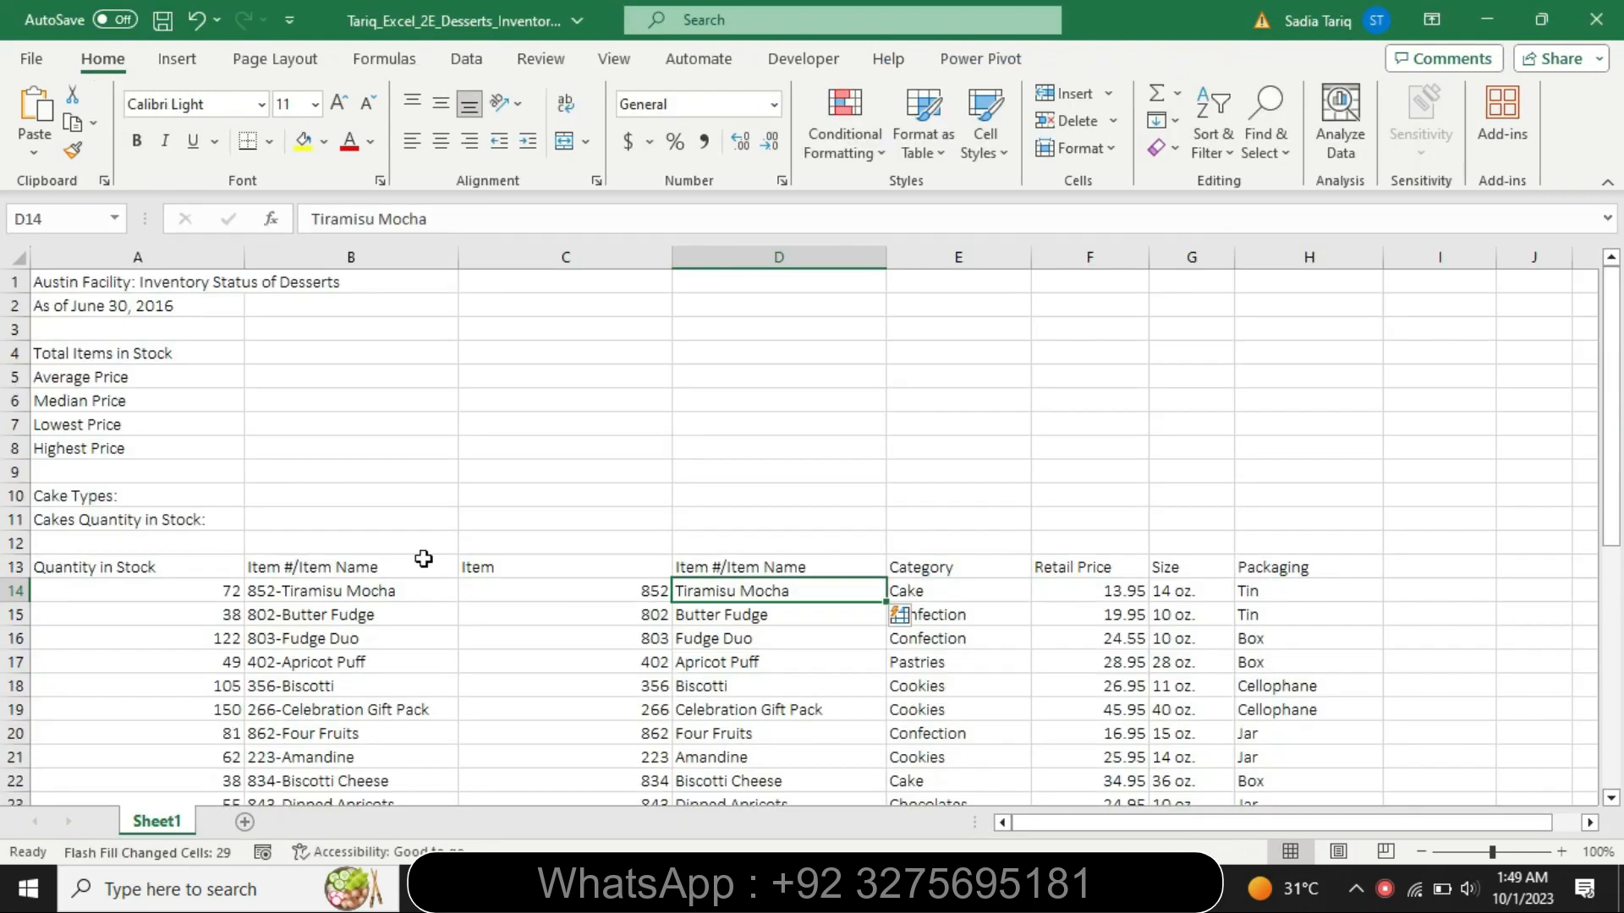
pyautogui.click(480, 567)
pyautogui.doubleClick(342, 220)
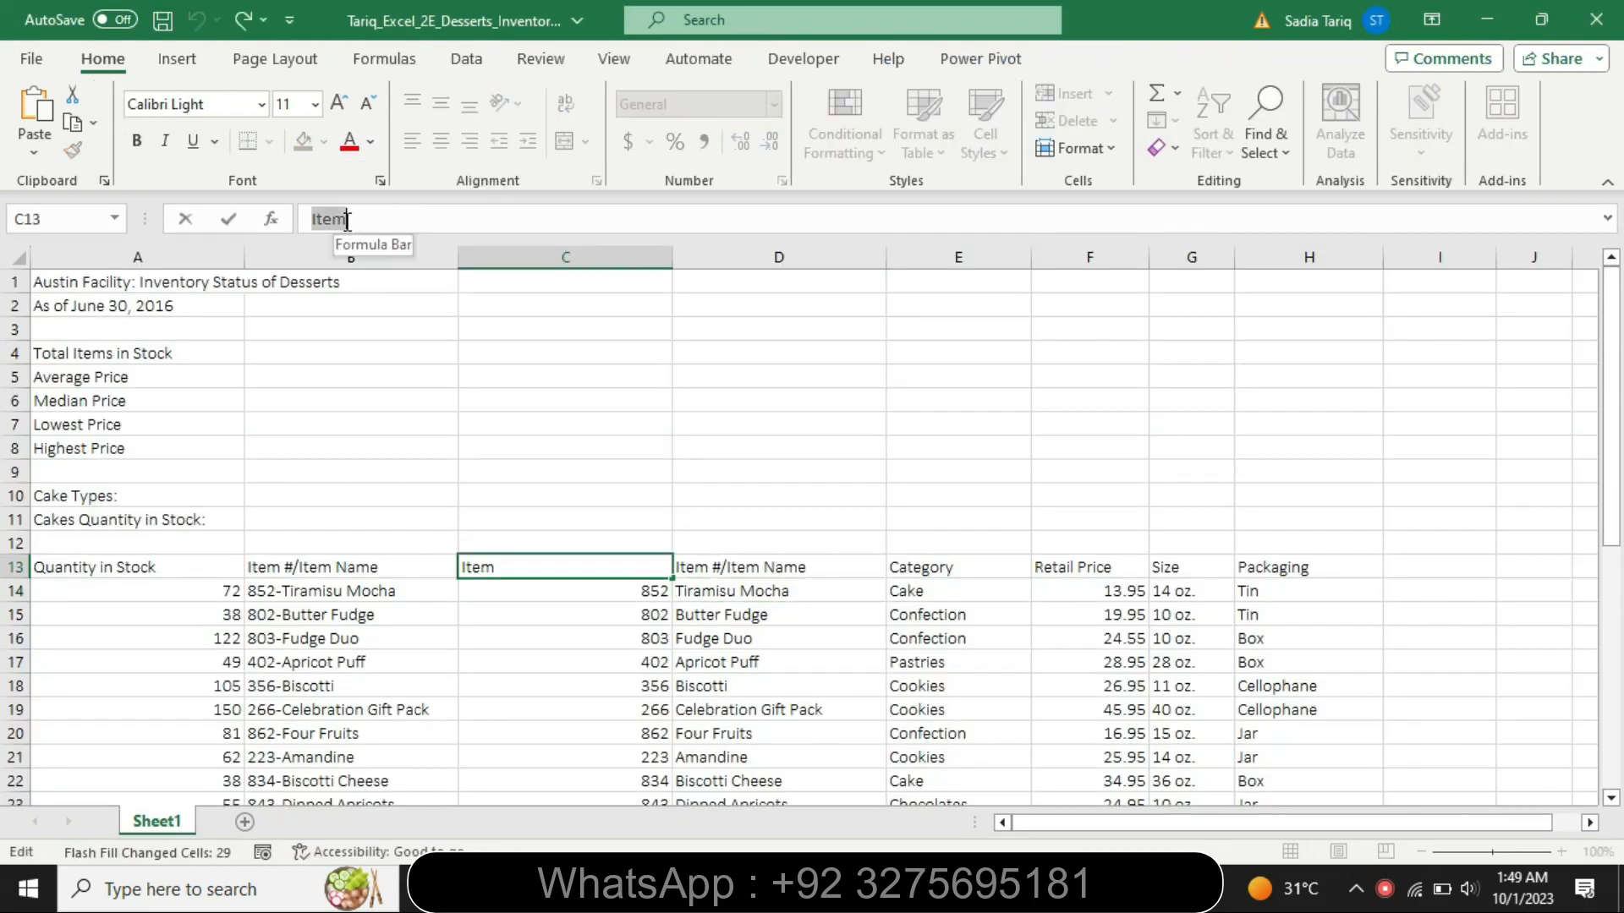
pyautogui.hotkey('ctrl', 'v')
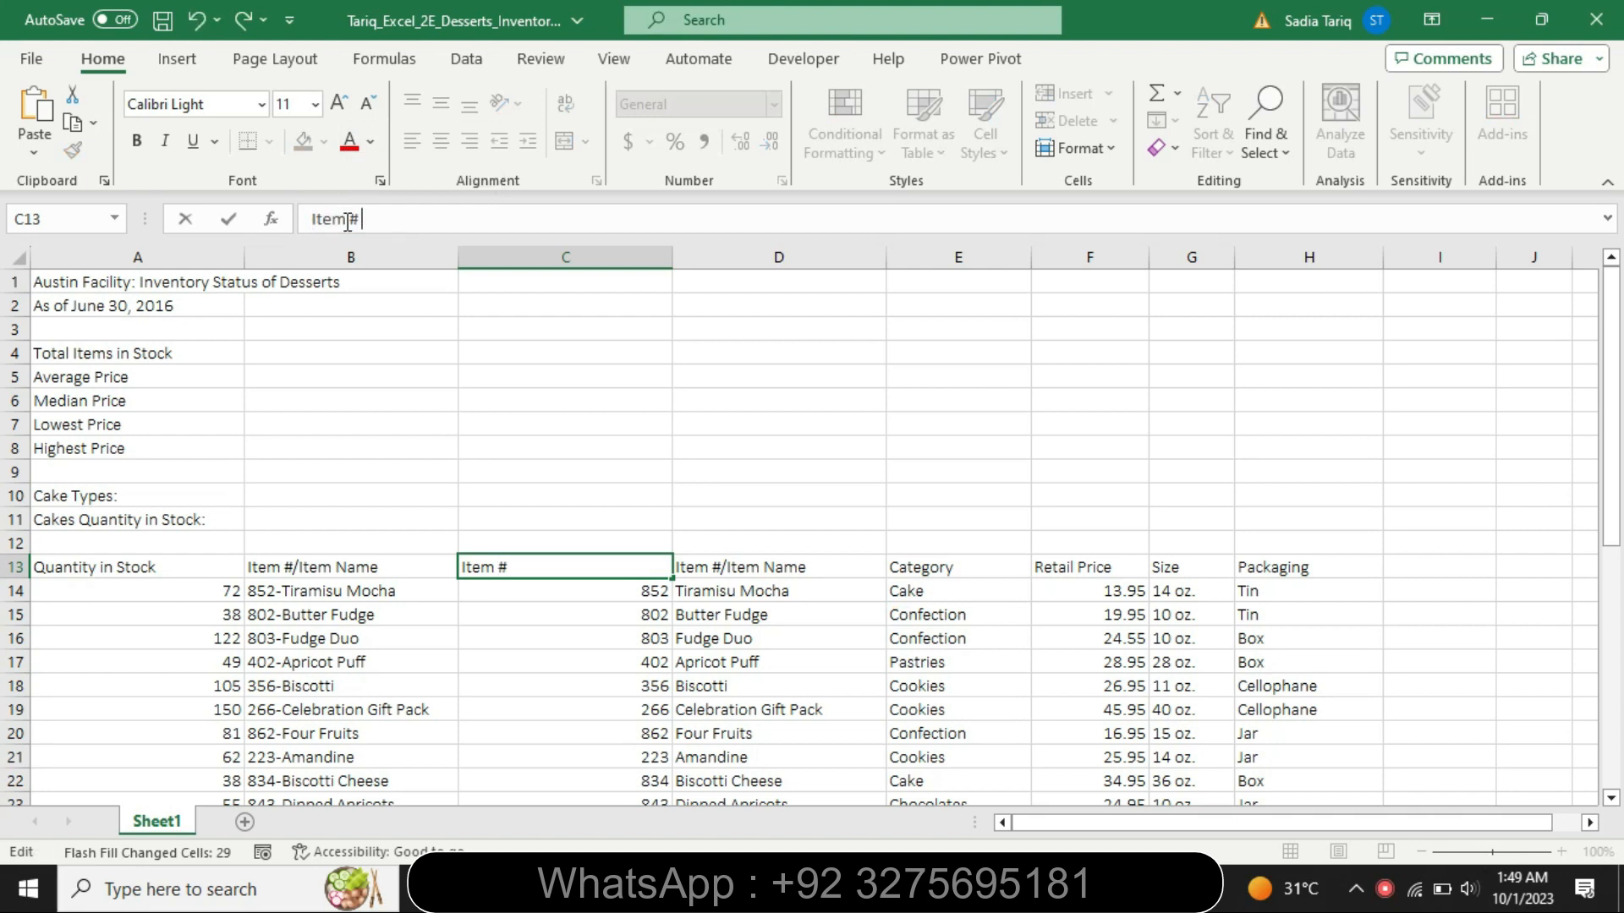
pyautogui.press('Return')
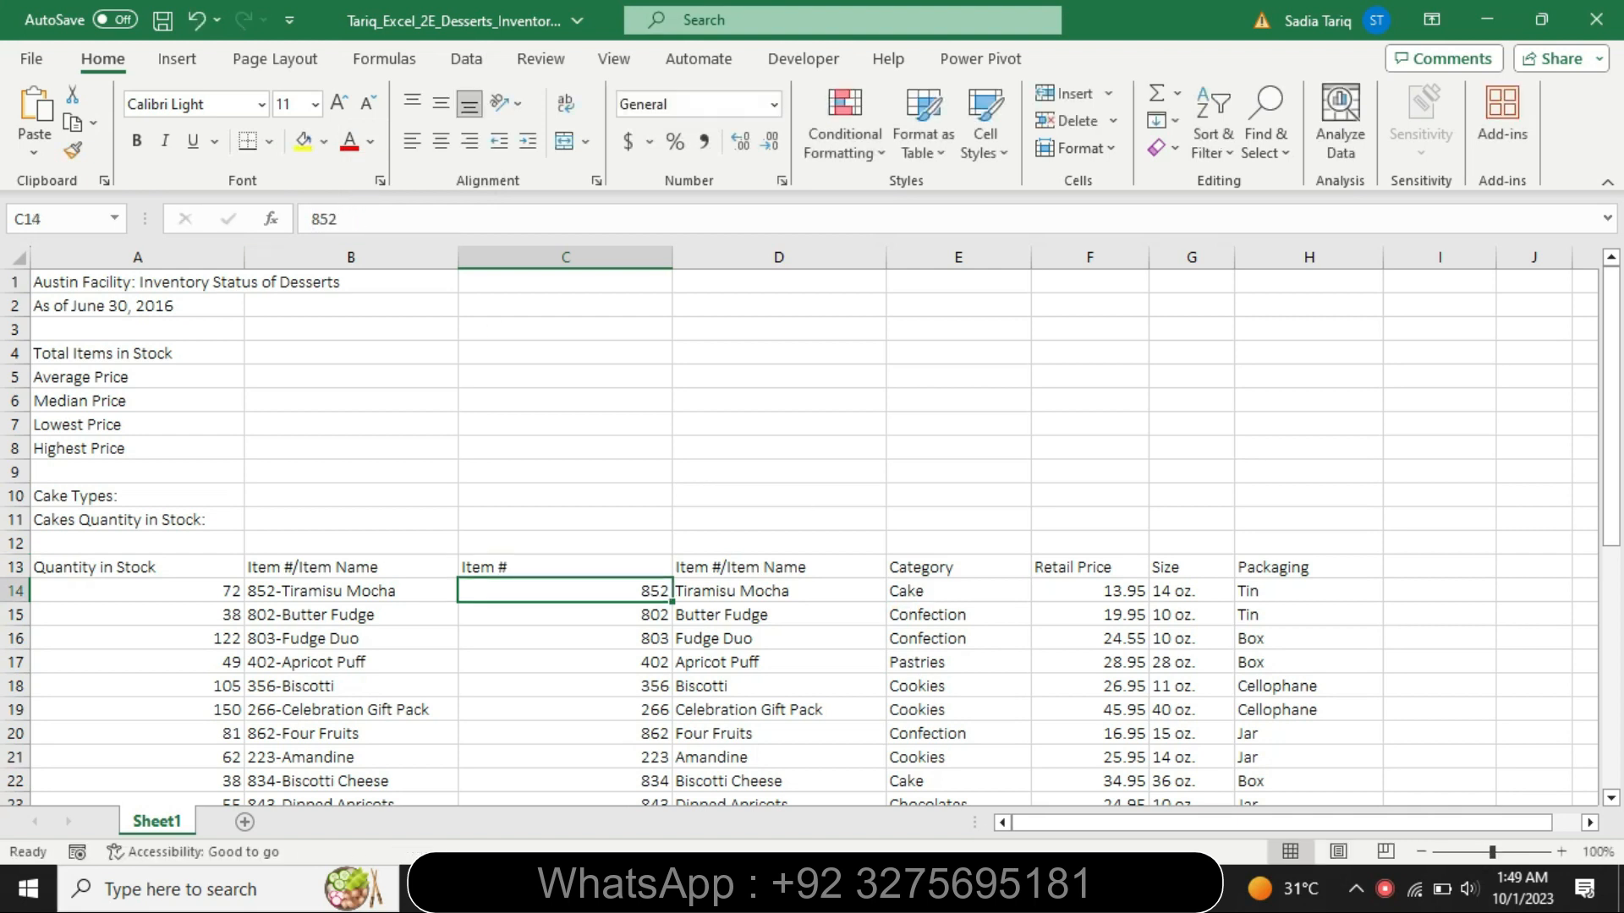
# - Check the second heading in the Word instructions and shorten the heading in cell D13 of the Excel worksheet to Item Name
pyautogui.hotkey('alt', 'Tab')
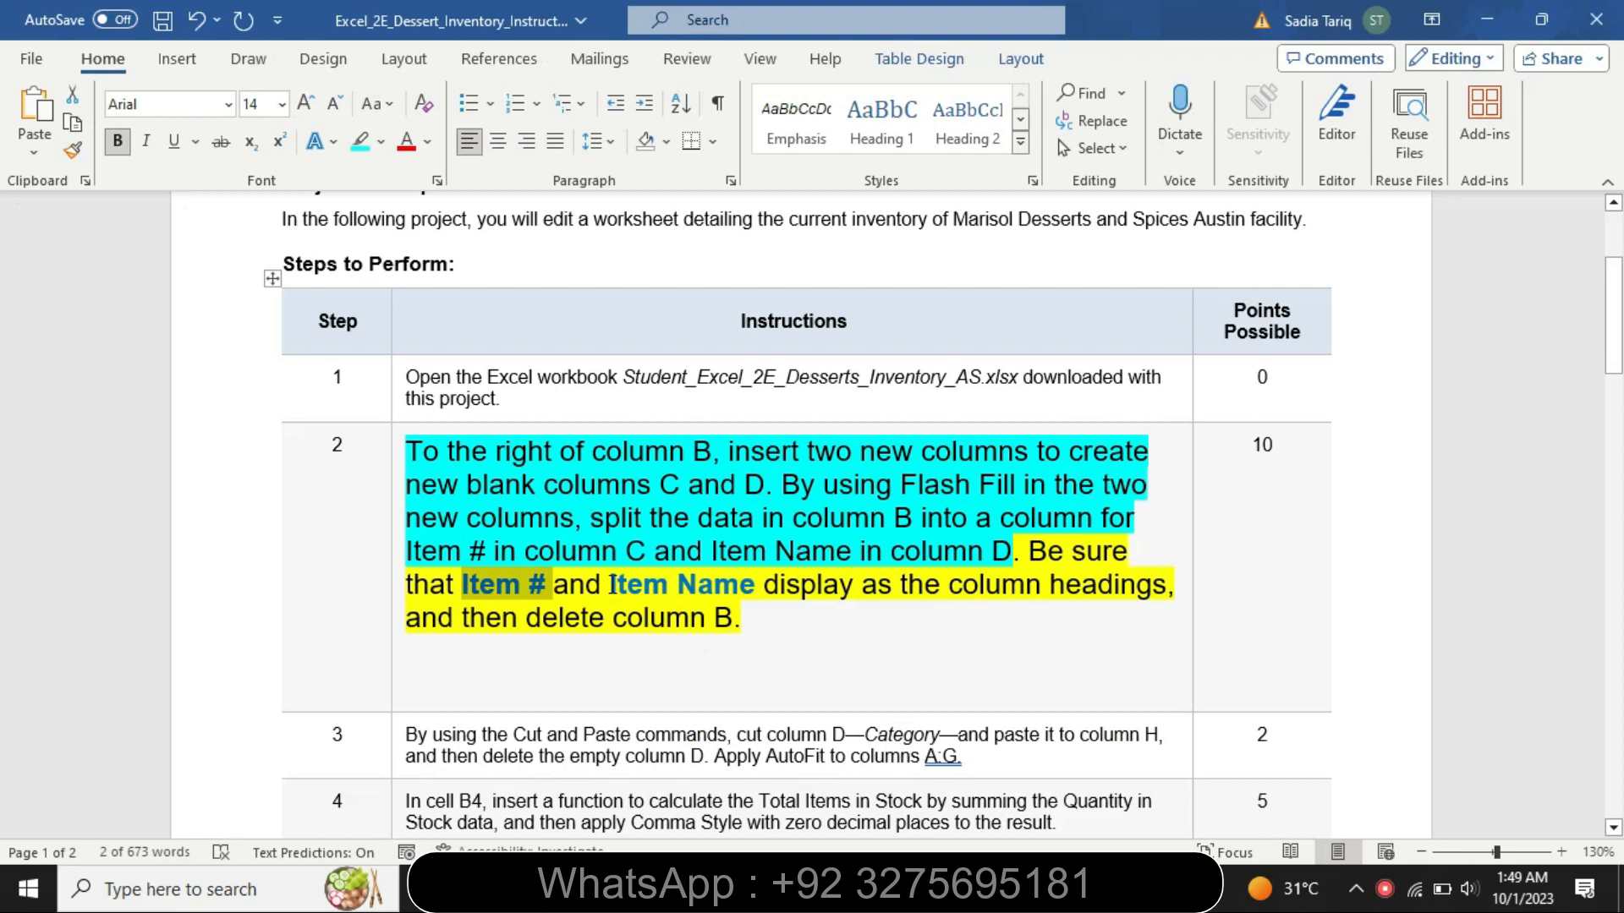
pyautogui.moveTo(610, 584); pyautogui.dragTo(751, 589)
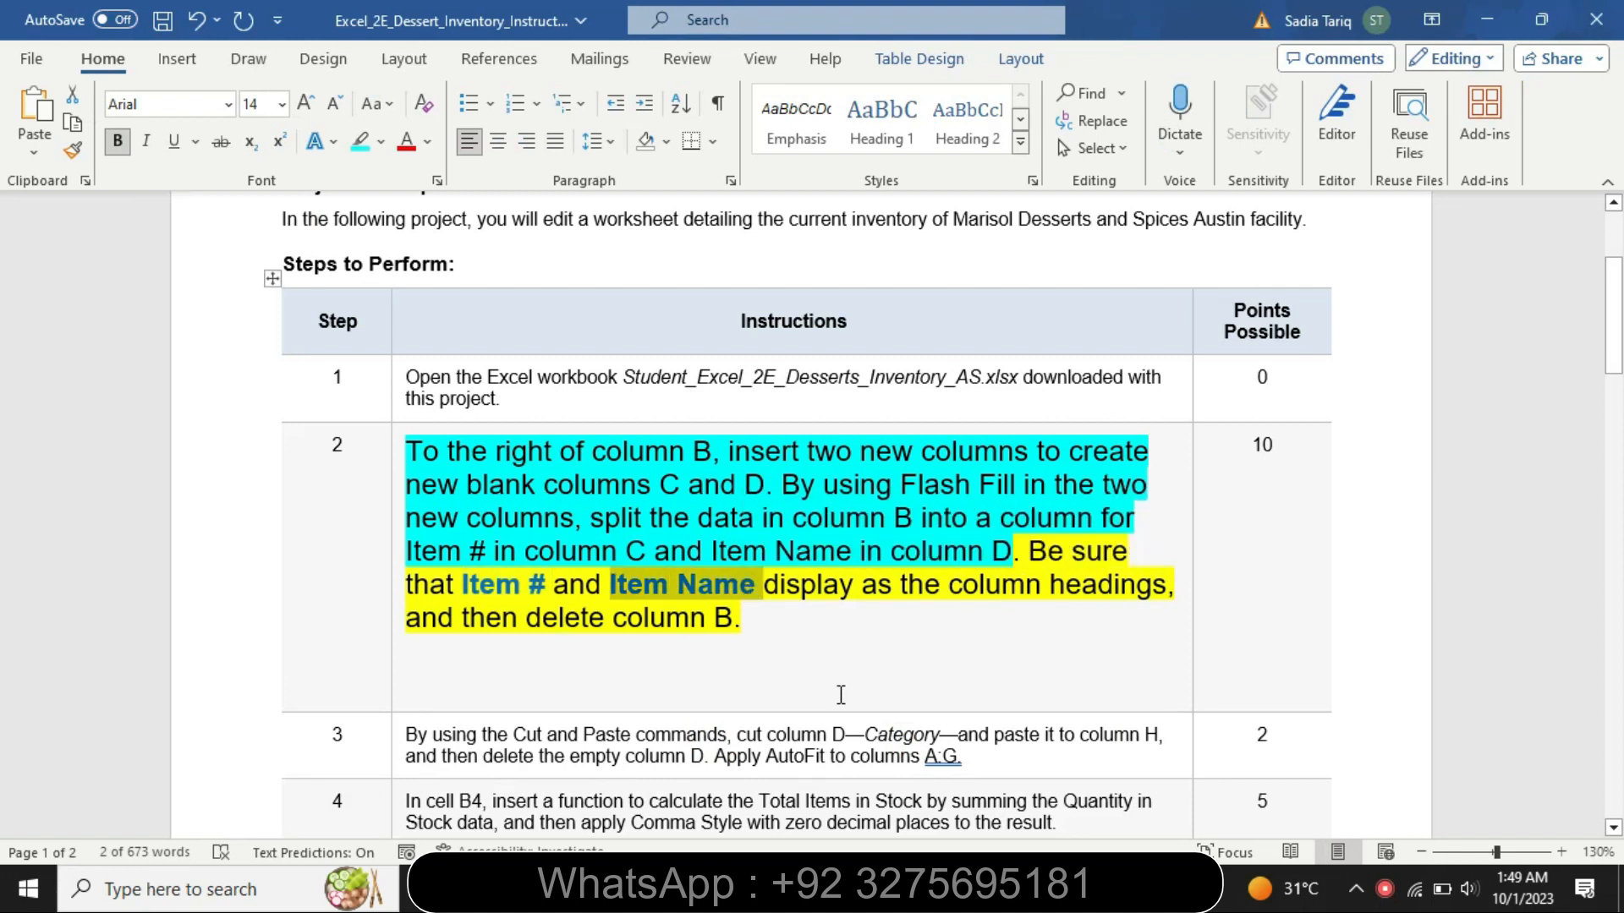
pyautogui.click(734, 888)
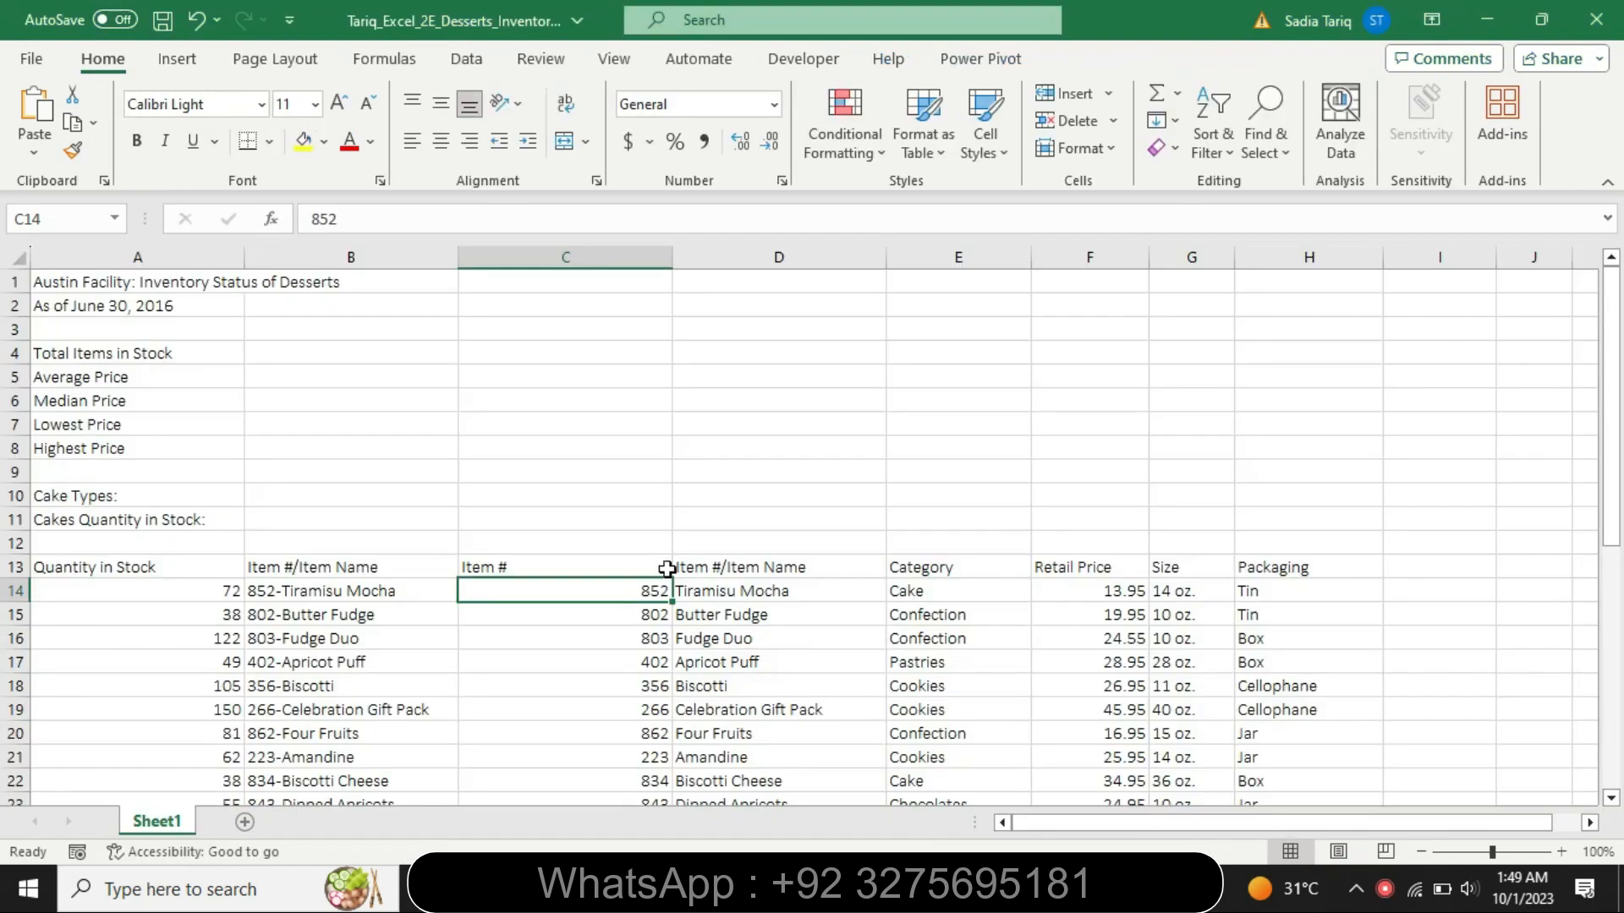
pyautogui.click(727, 569)
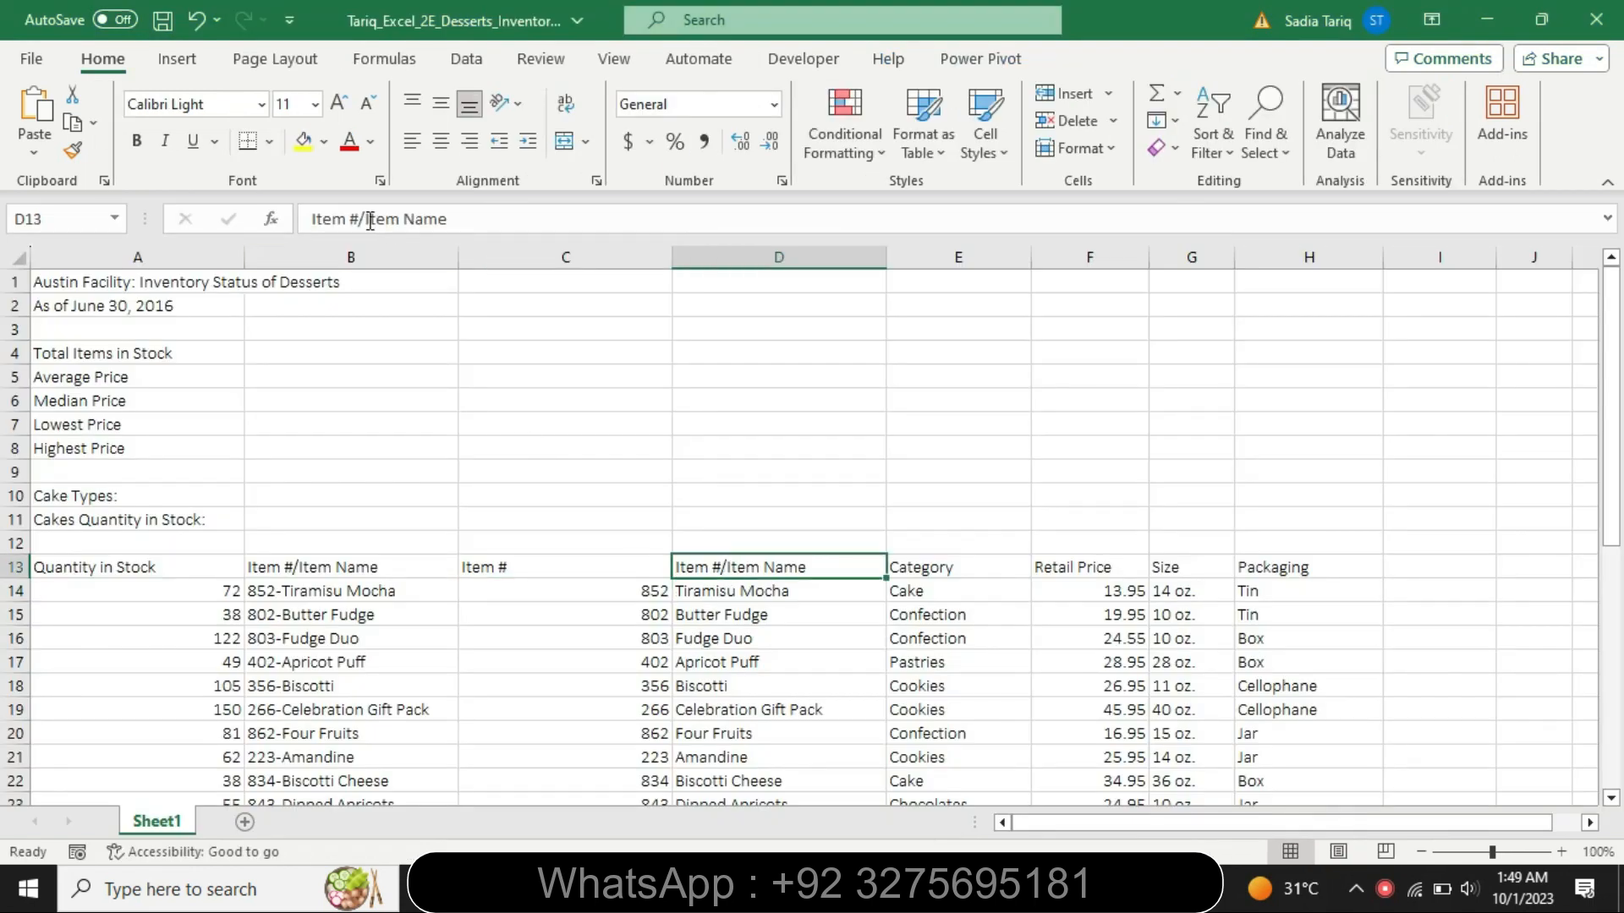
pyautogui.moveTo(359, 220); pyautogui.dragTo(300, 207)
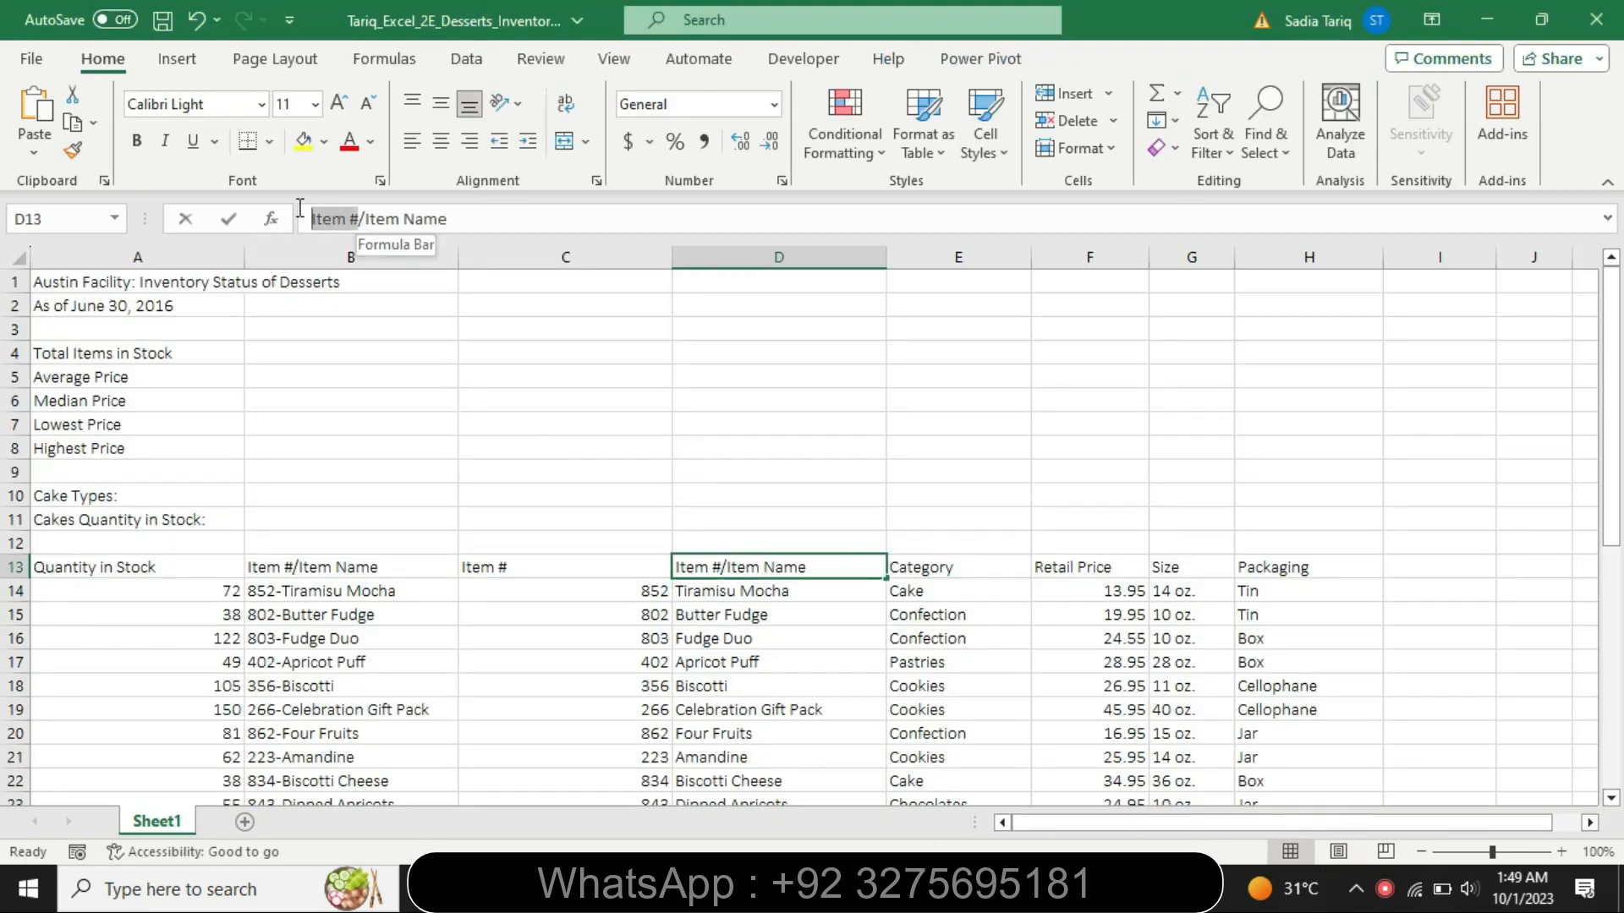
pyautogui.press('BackSpace')
pyautogui.press('BackSpace')
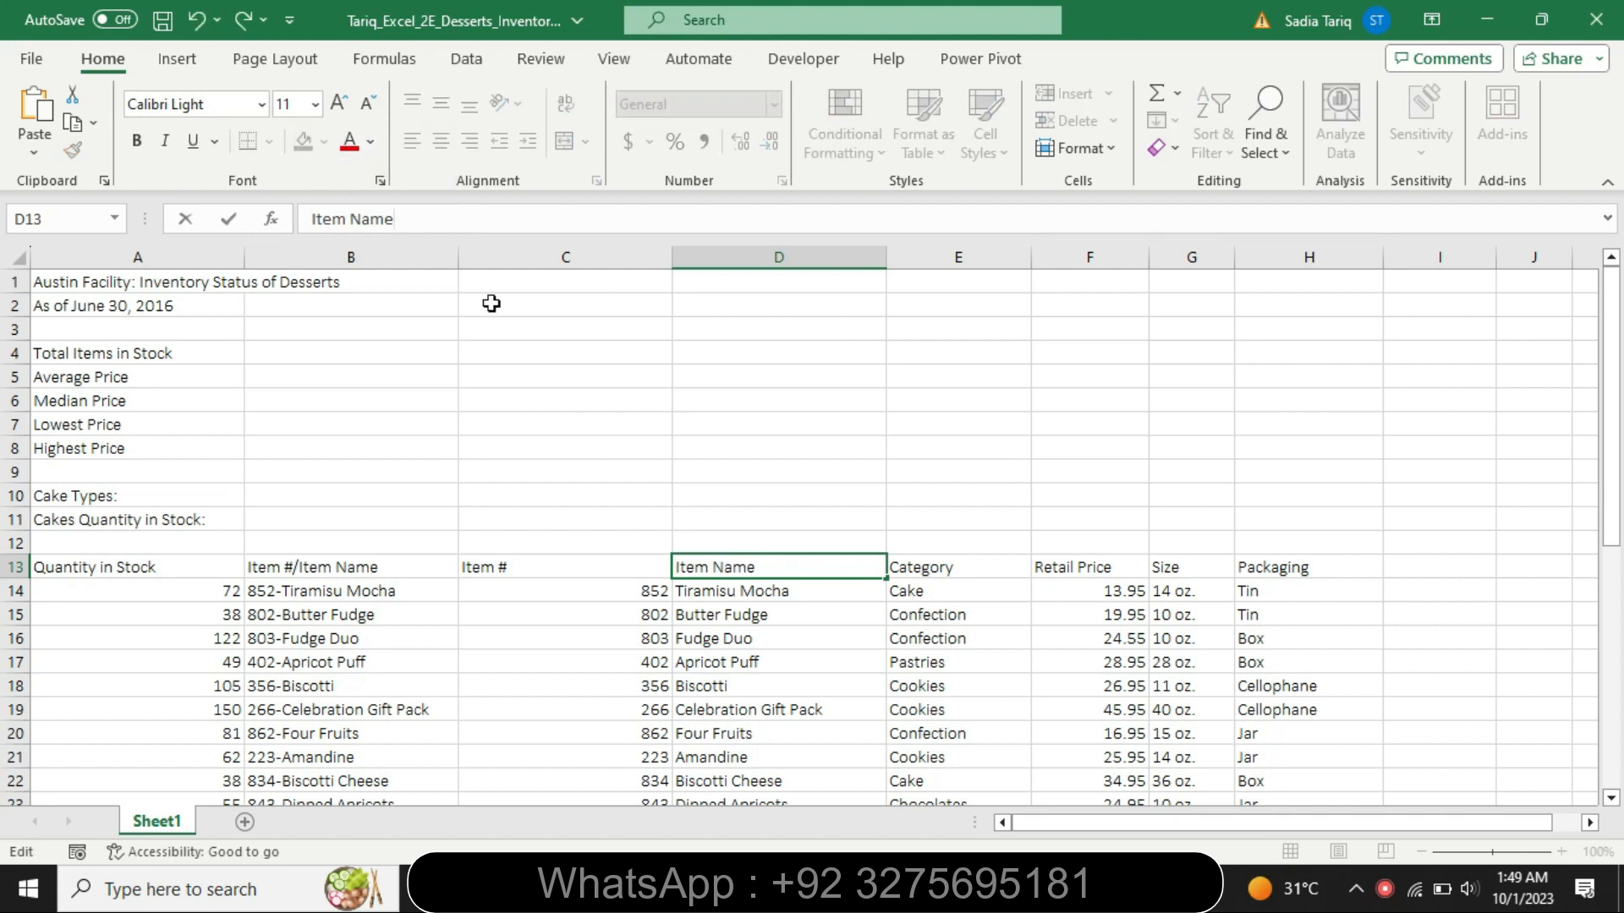
pyautogui.click(554, 496)
# - Recheck the Word instructions and delete the combined Item #/Item Name column B from the Excel worksheet
pyautogui.click(888, 889)
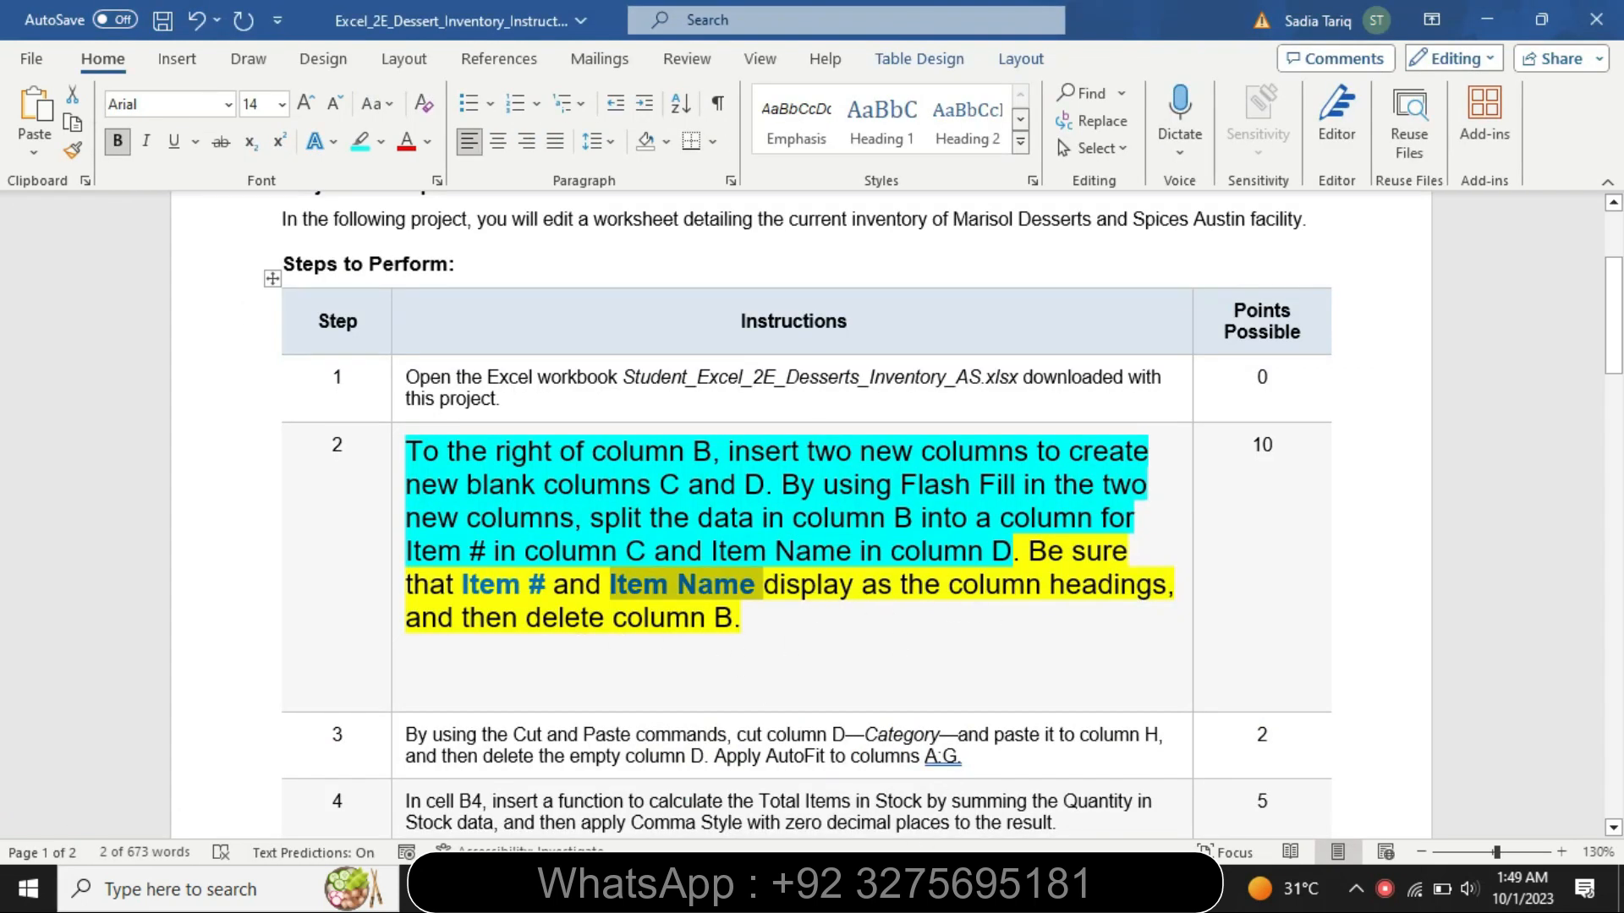
pyautogui.hotkey('alt', 'Tab')
pyautogui.click(319, 251)
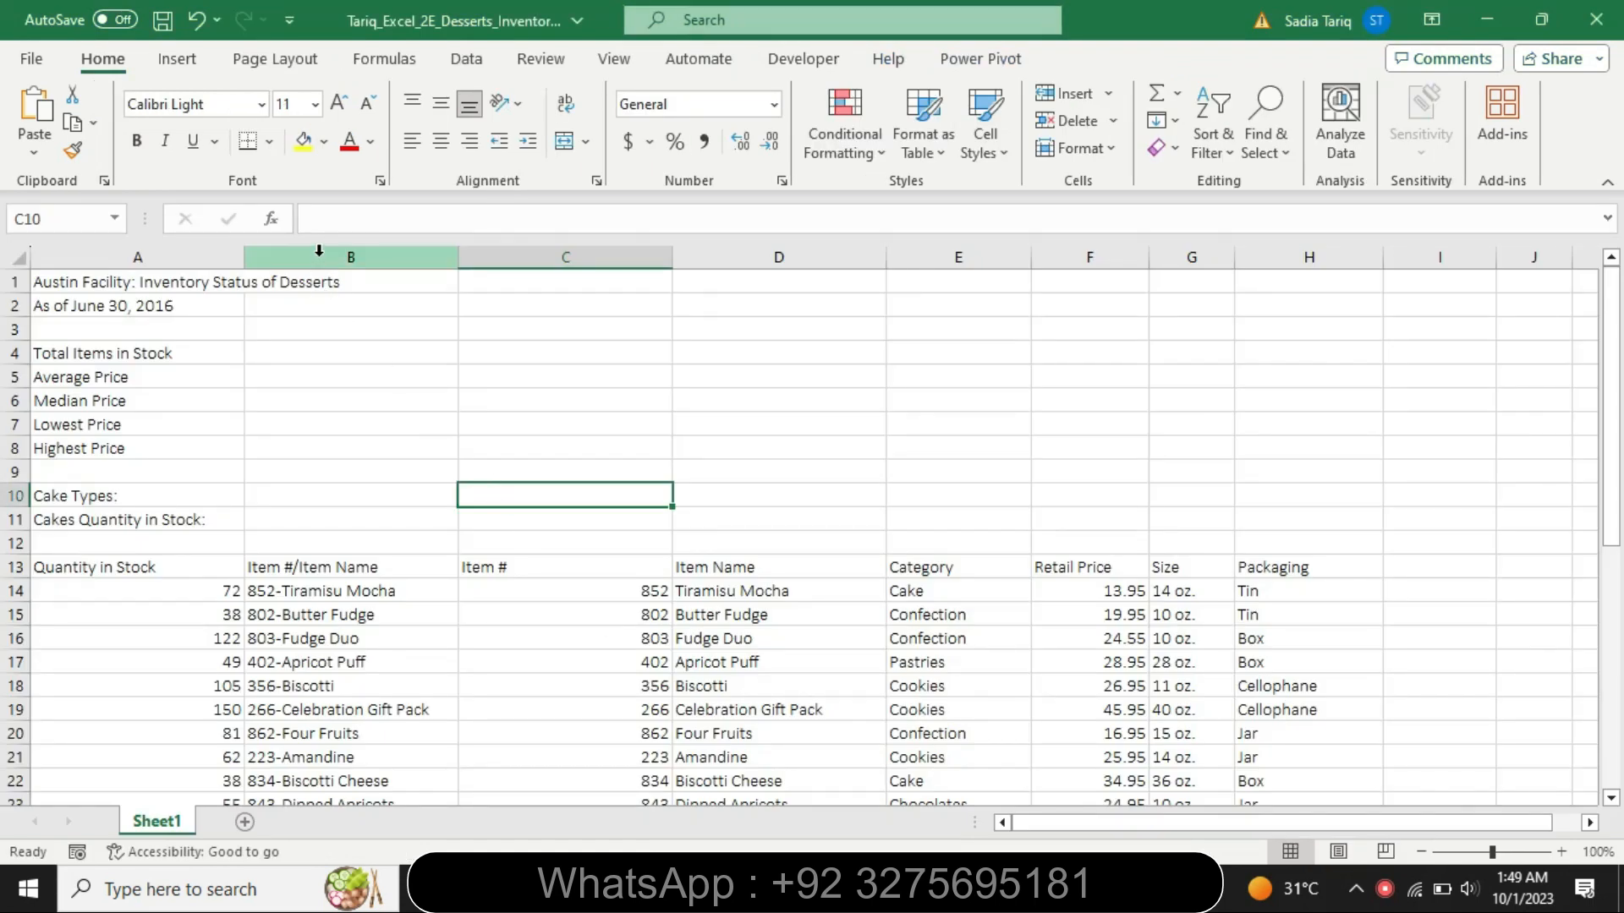
pyautogui.rightClick(318, 250)
pyautogui.click(428, 526)
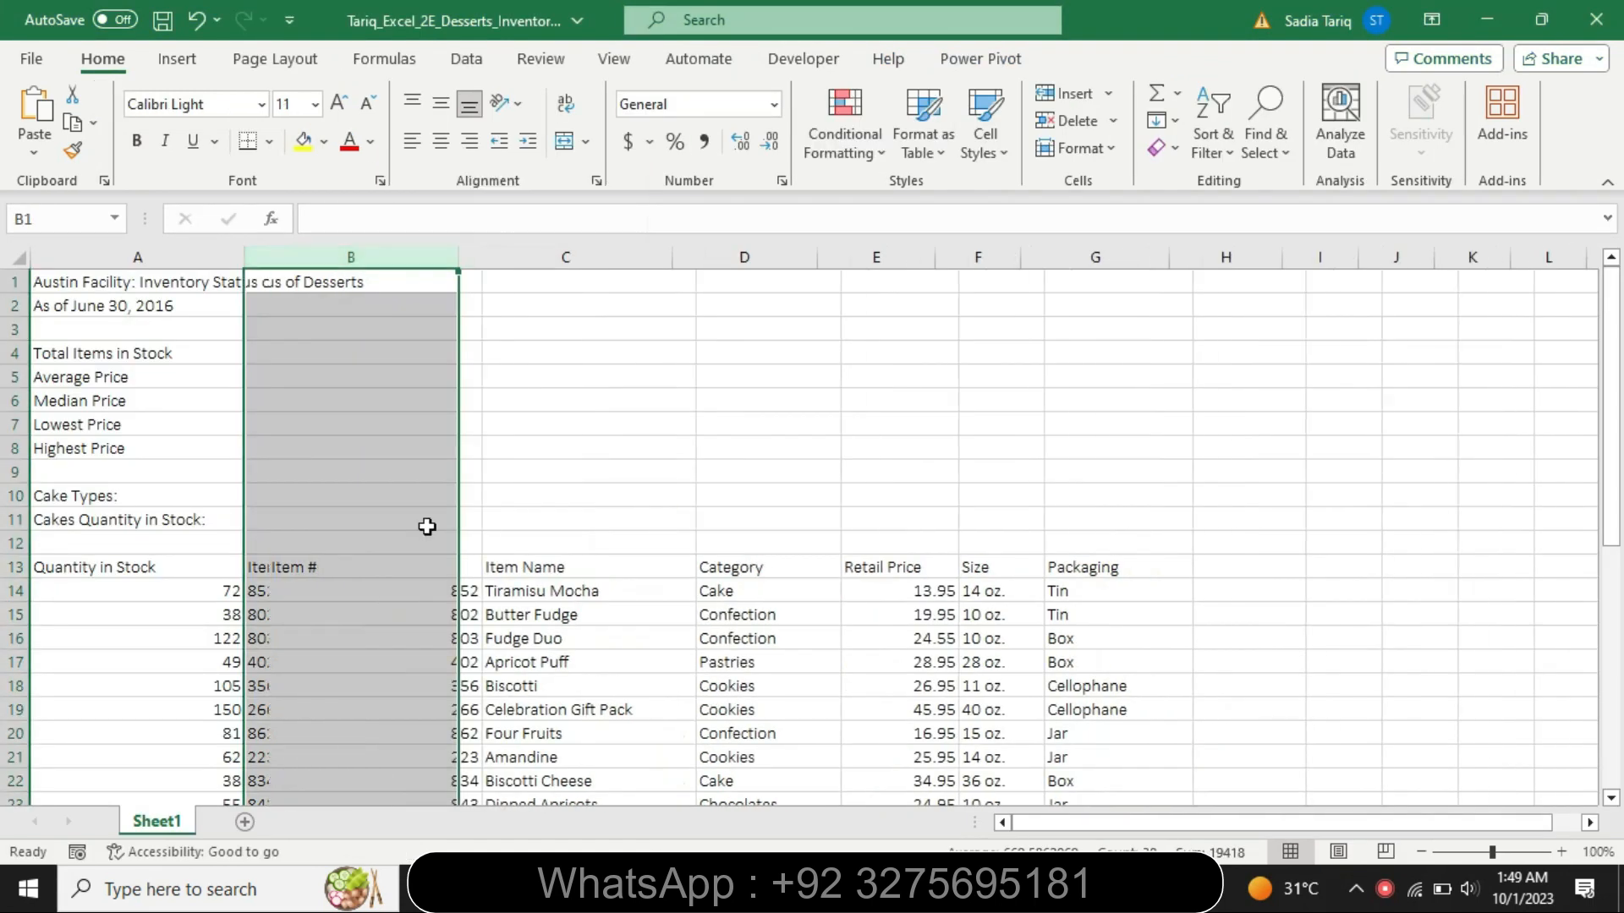
# - Switch to the Word instructions, set the step 2 text to font size 9 and remove its highlighting
pyautogui.hotkey('alt', 'Tab')
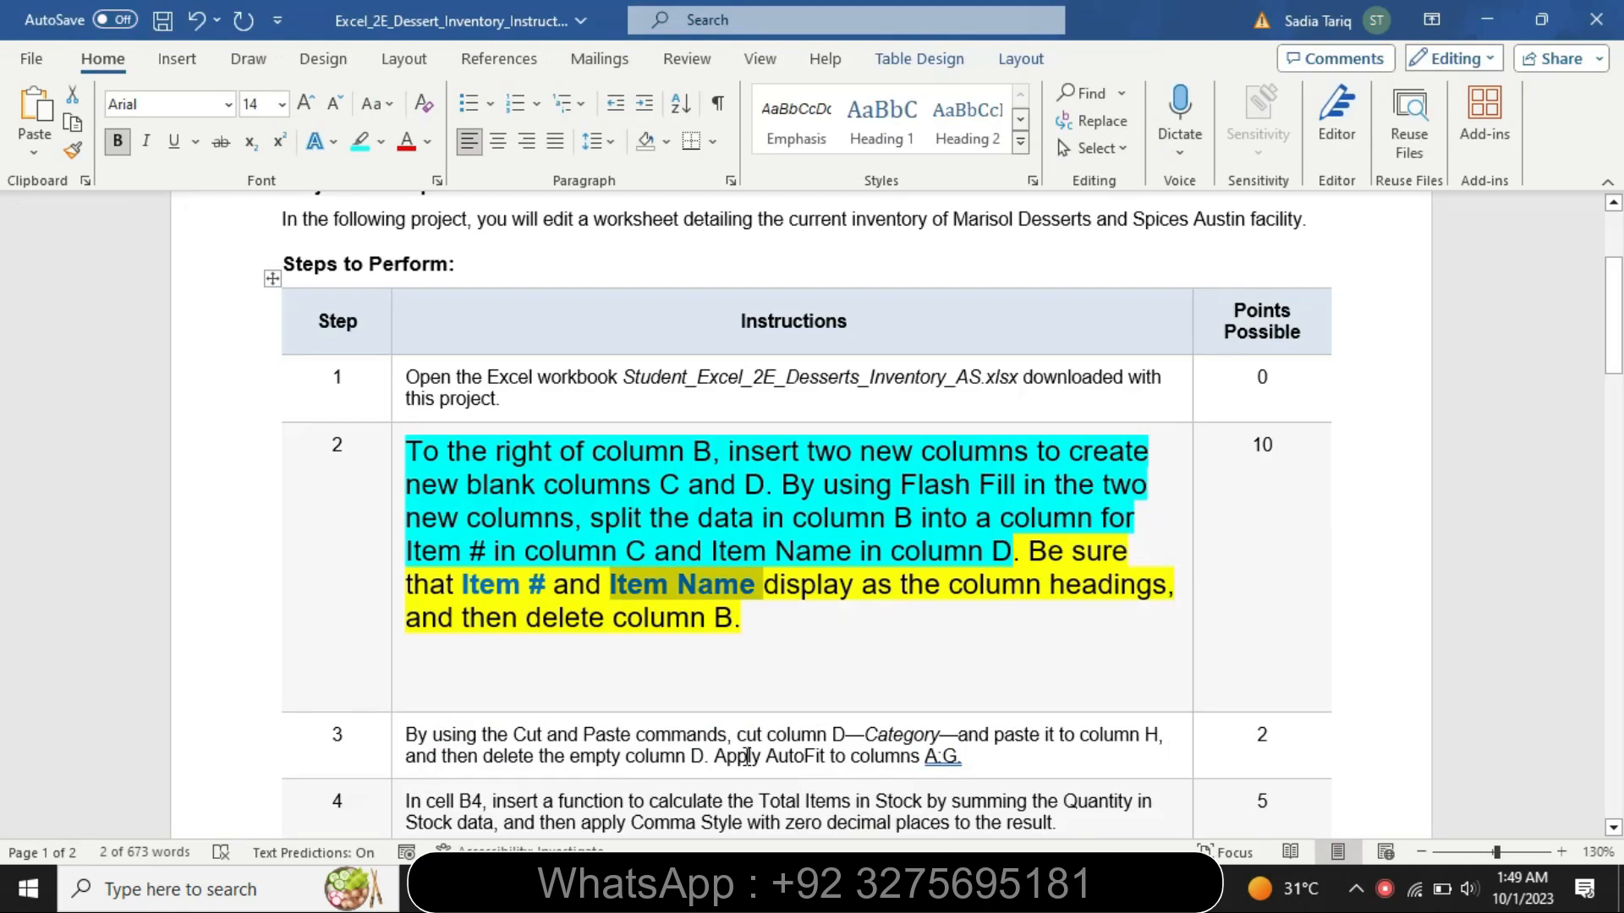
pyautogui.click(394, 630)
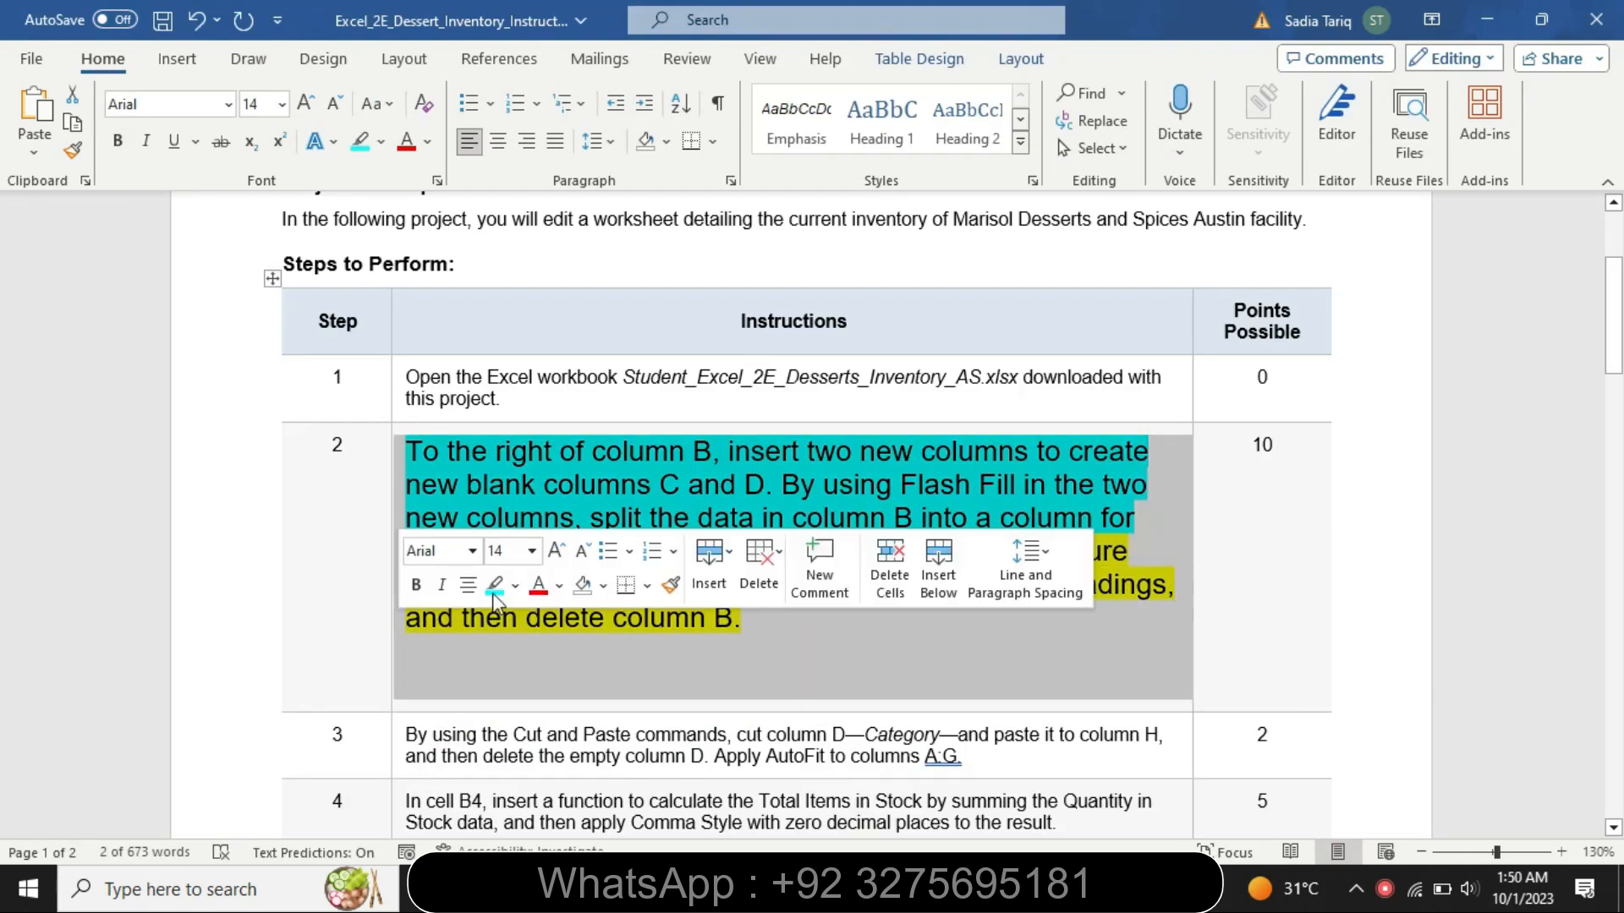
pyautogui.click(531, 551)
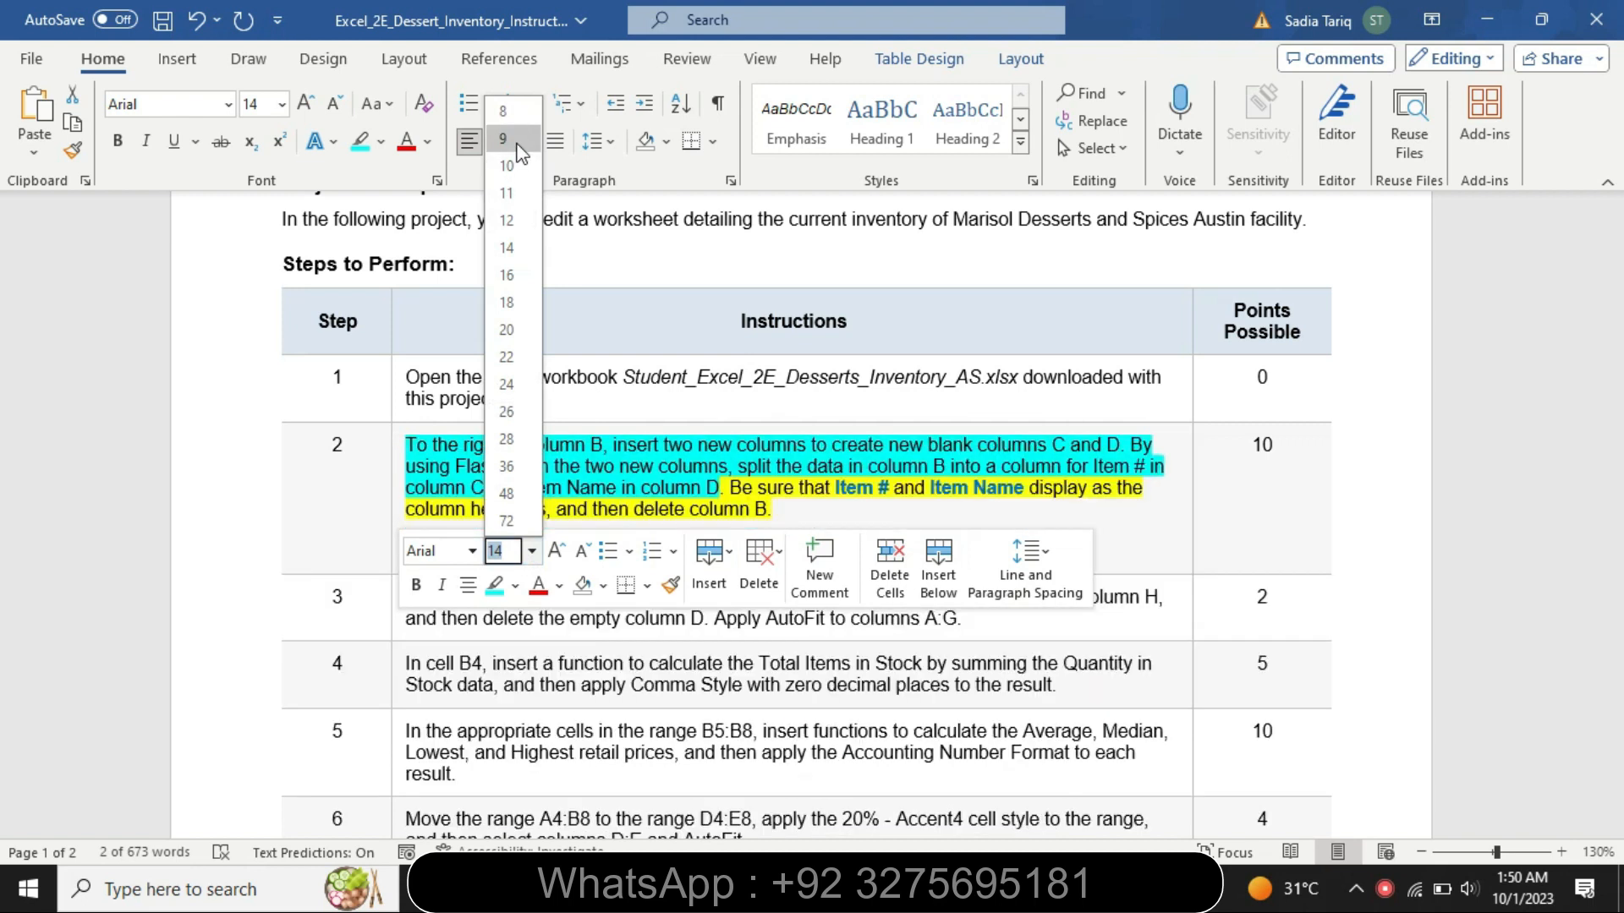
pyautogui.click(518, 140)
pyautogui.click(381, 141)
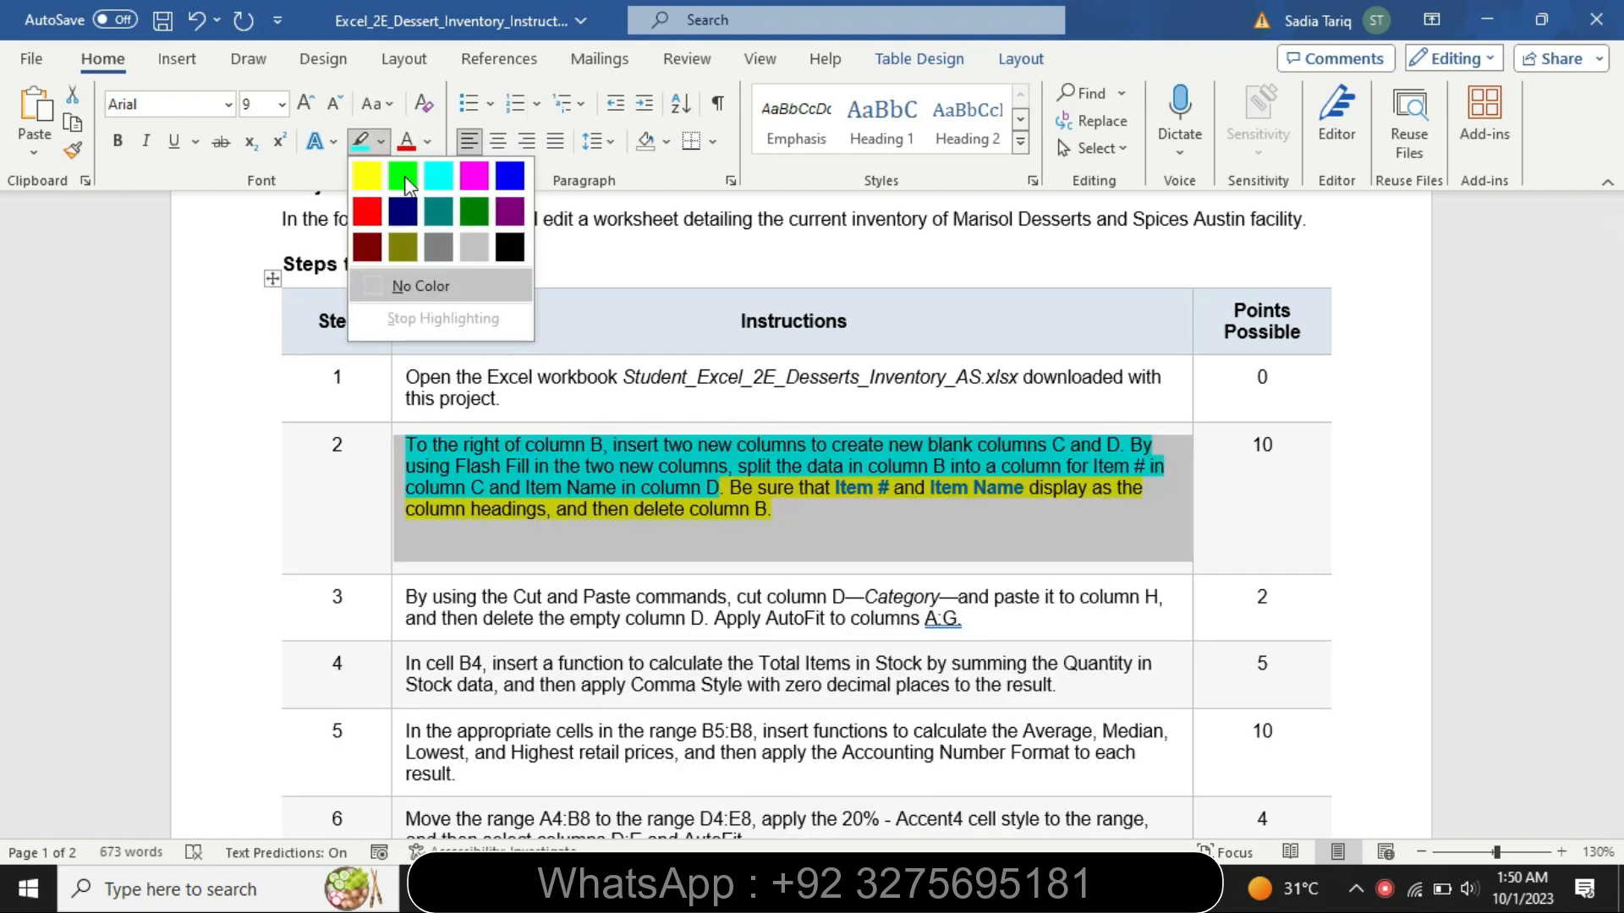
pyautogui.click(444, 293)
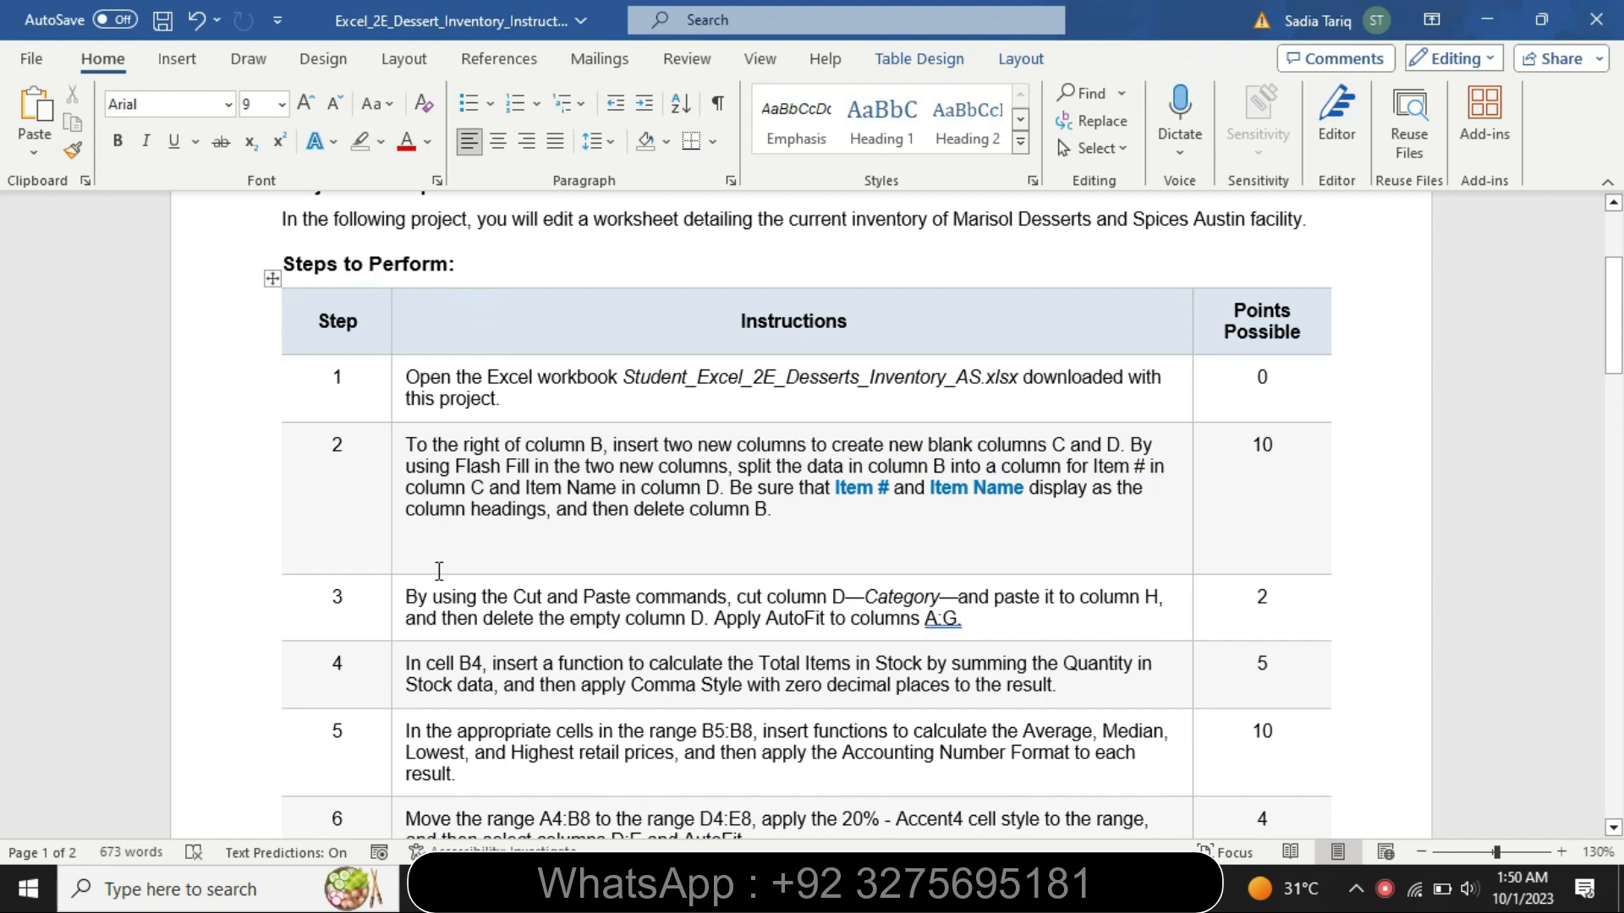
# - Set the step 3 instruction text to font size 14 and highlight it in yellow
pyautogui.click(400, 614)
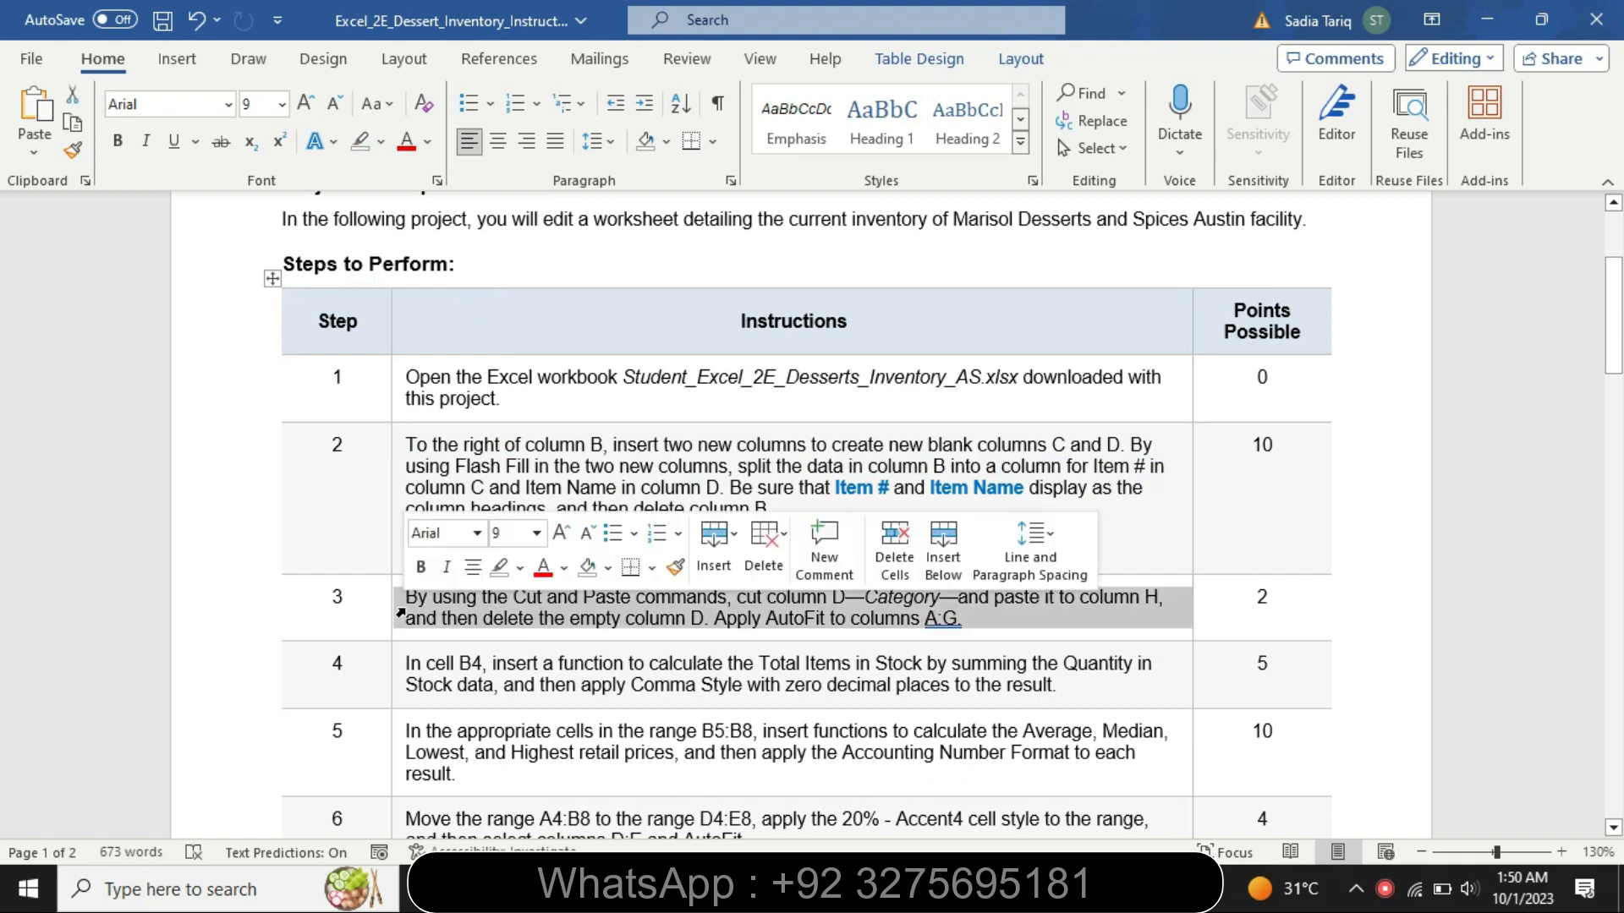
pyautogui.click(537, 533)
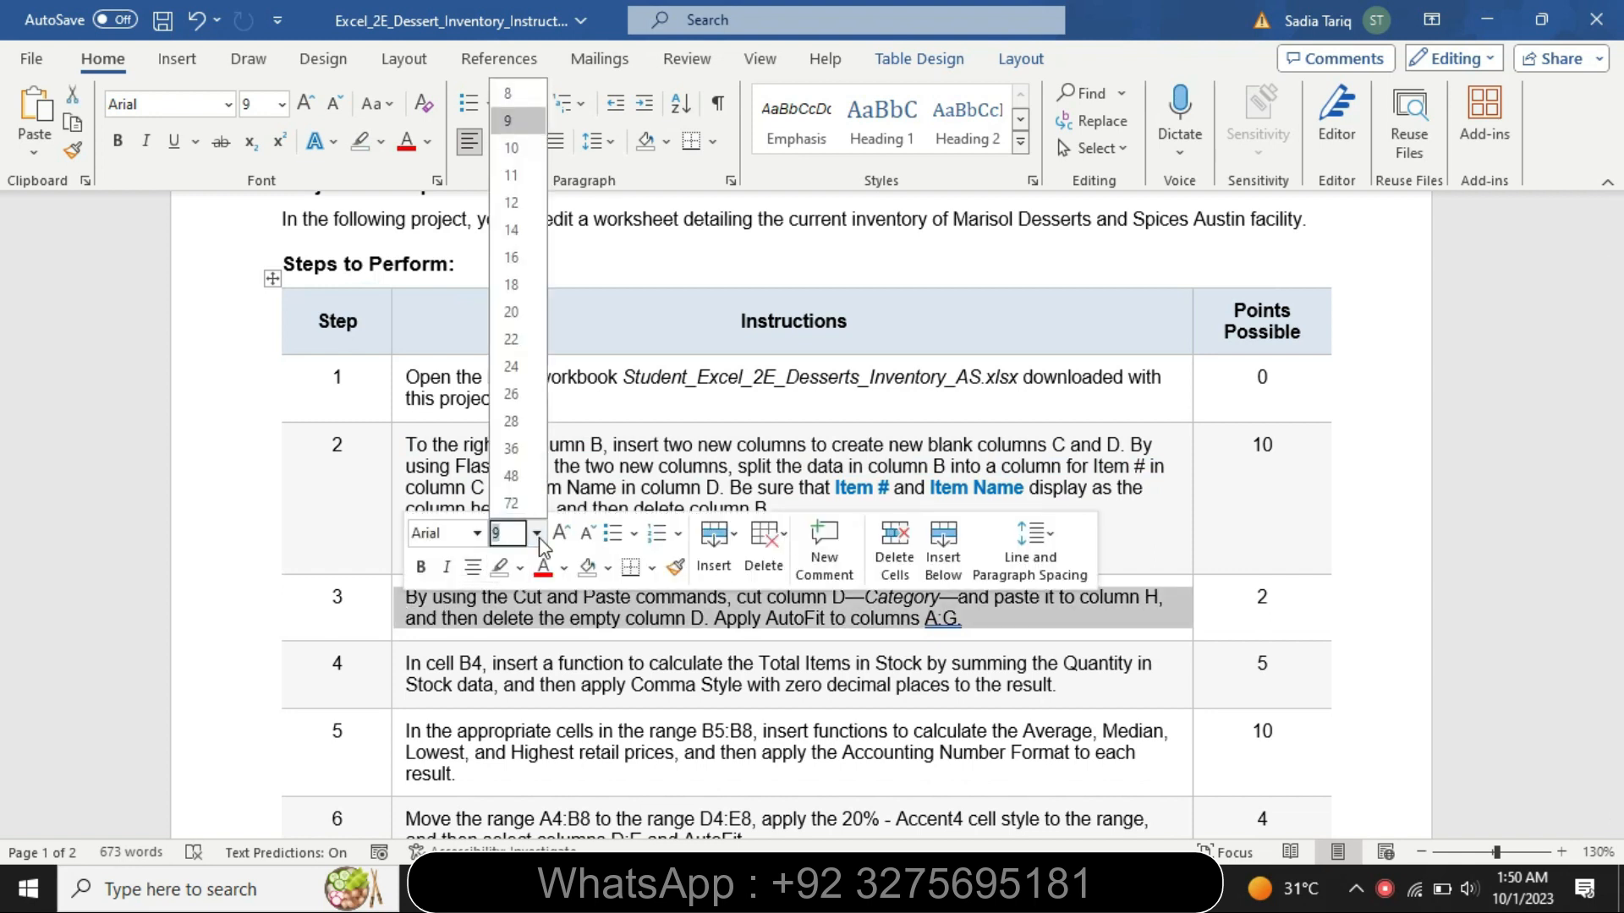
pyautogui.click(521, 238)
pyautogui.click(383, 141)
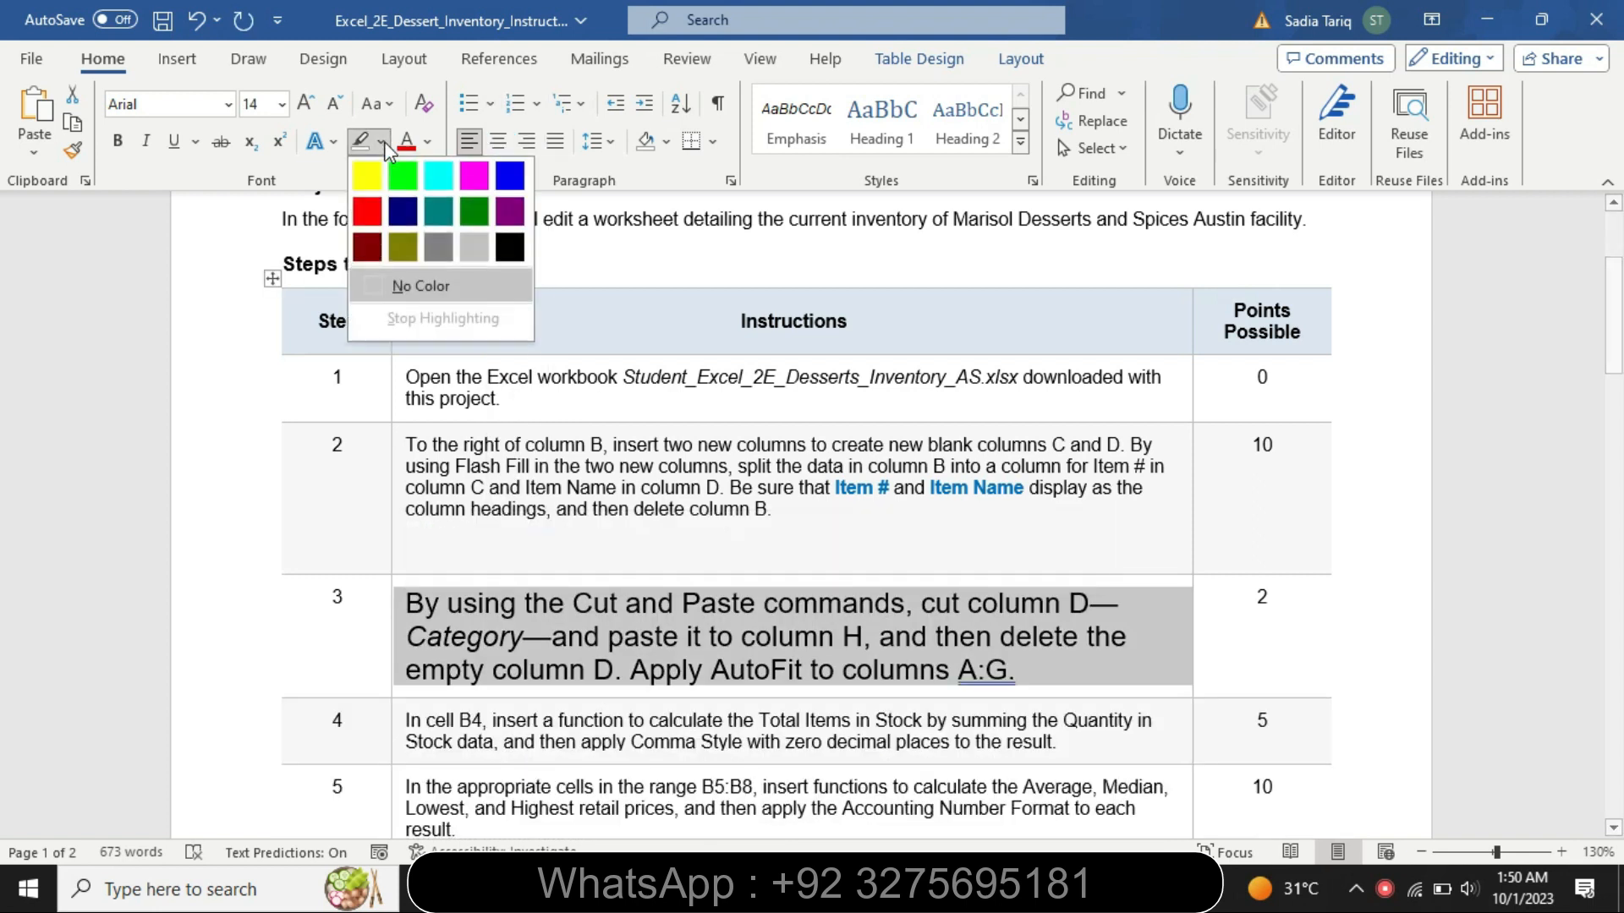
pyautogui.click(374, 187)
# - Highlight the step 3 text from "By using the Cut and Paste commands" through "empty column D." in turquoise
pyautogui.moveTo(408, 592); pyautogui.dragTo(624, 669)
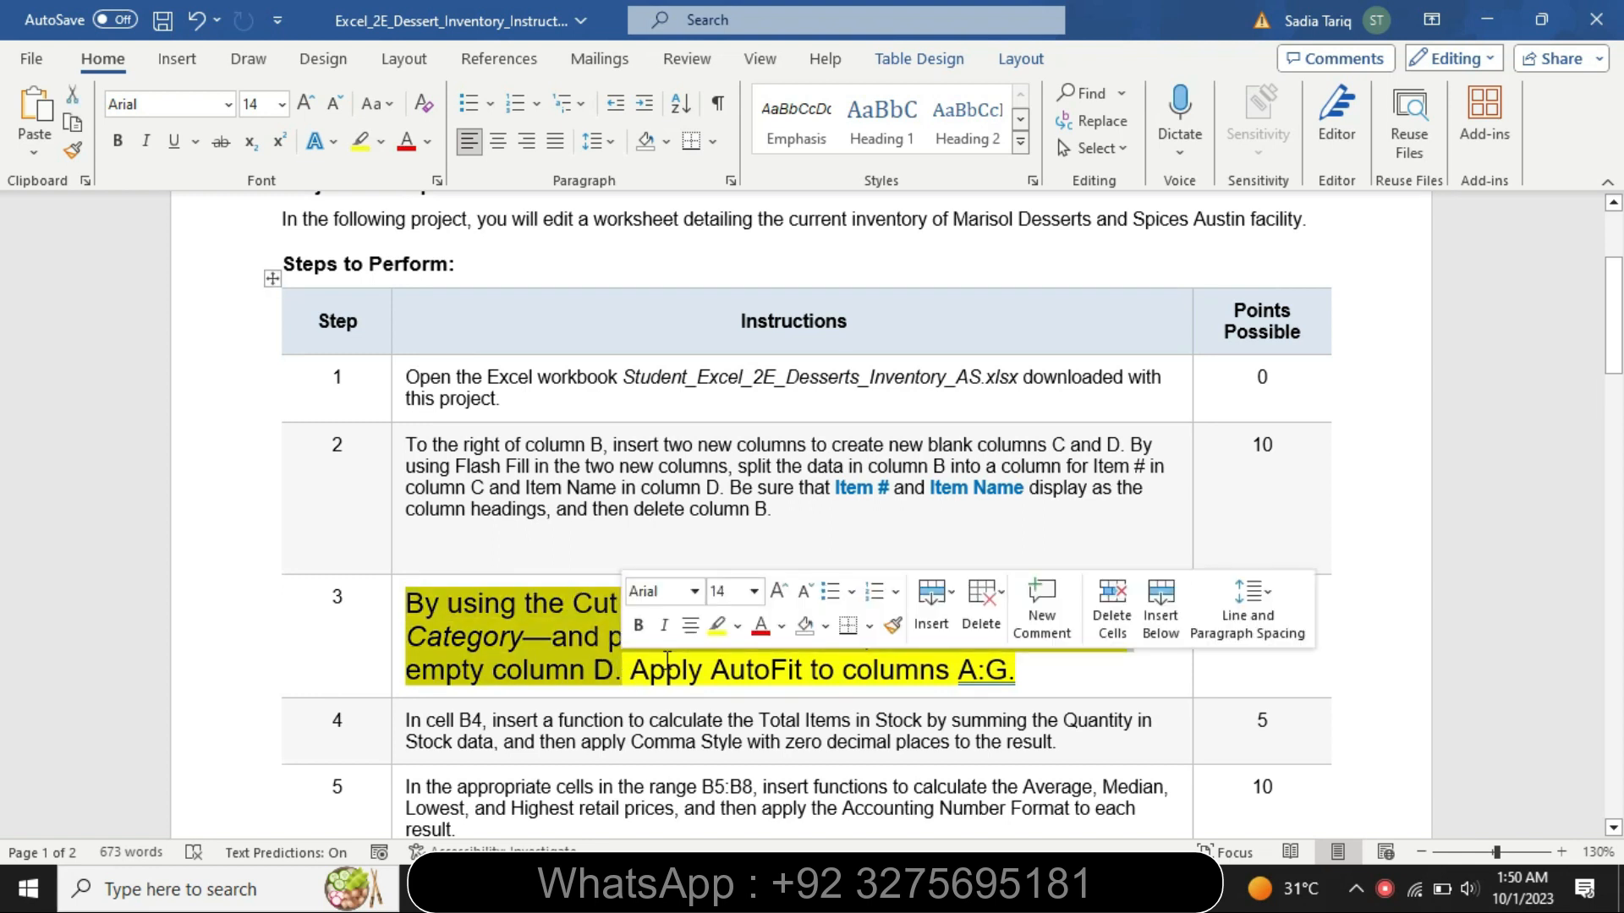
pyautogui.click(738, 626)
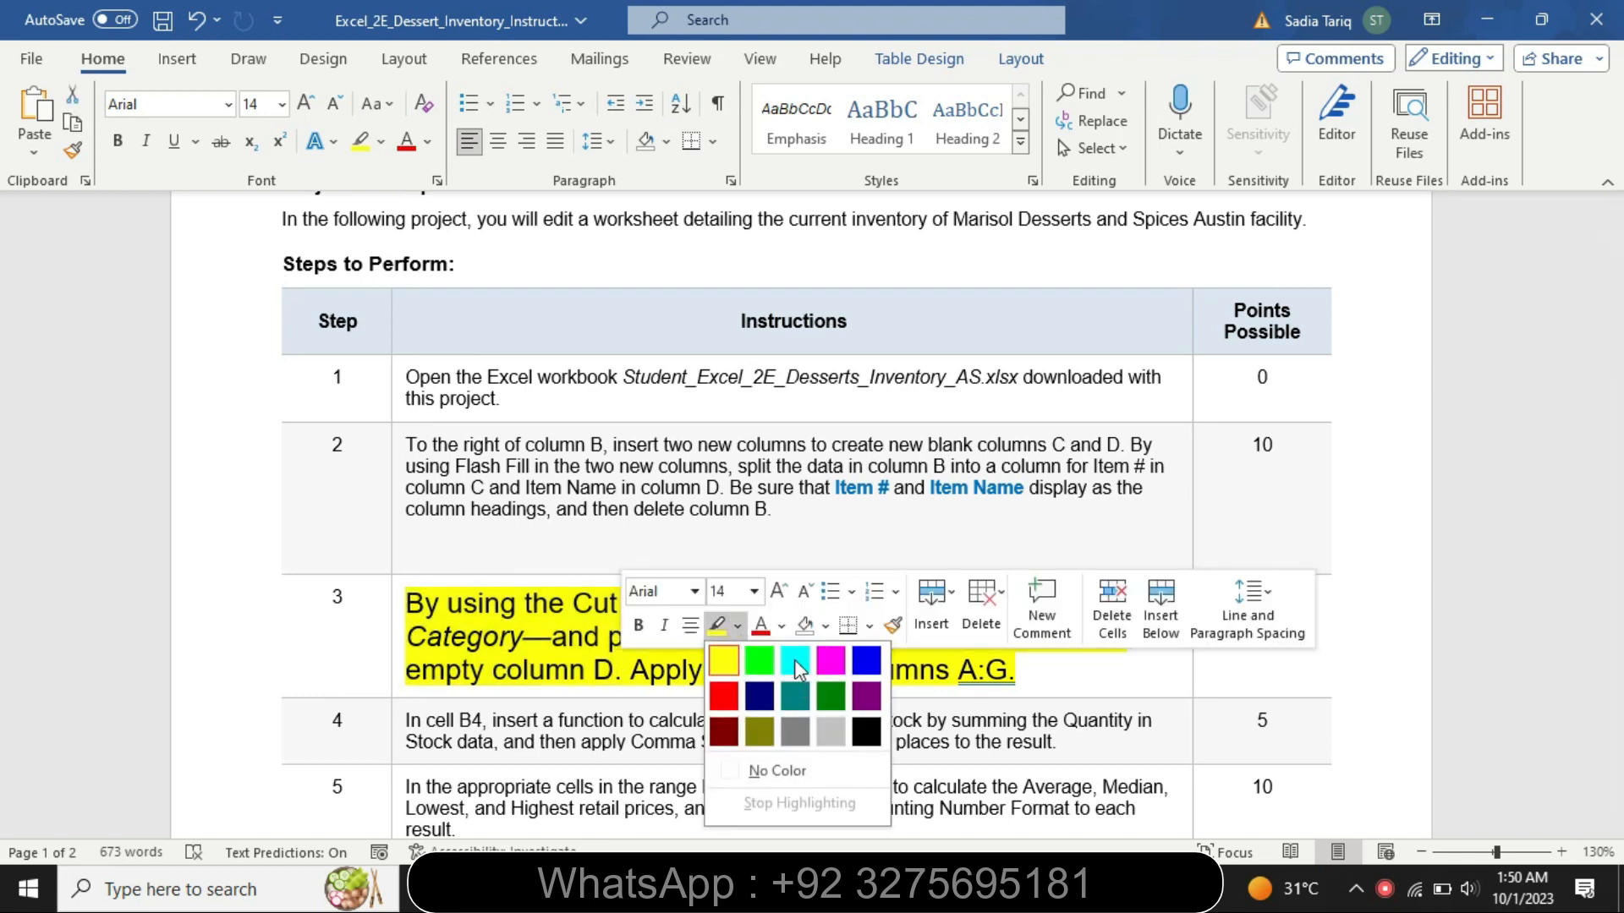
pyautogui.click(795, 660)
pyautogui.click(505, 623)
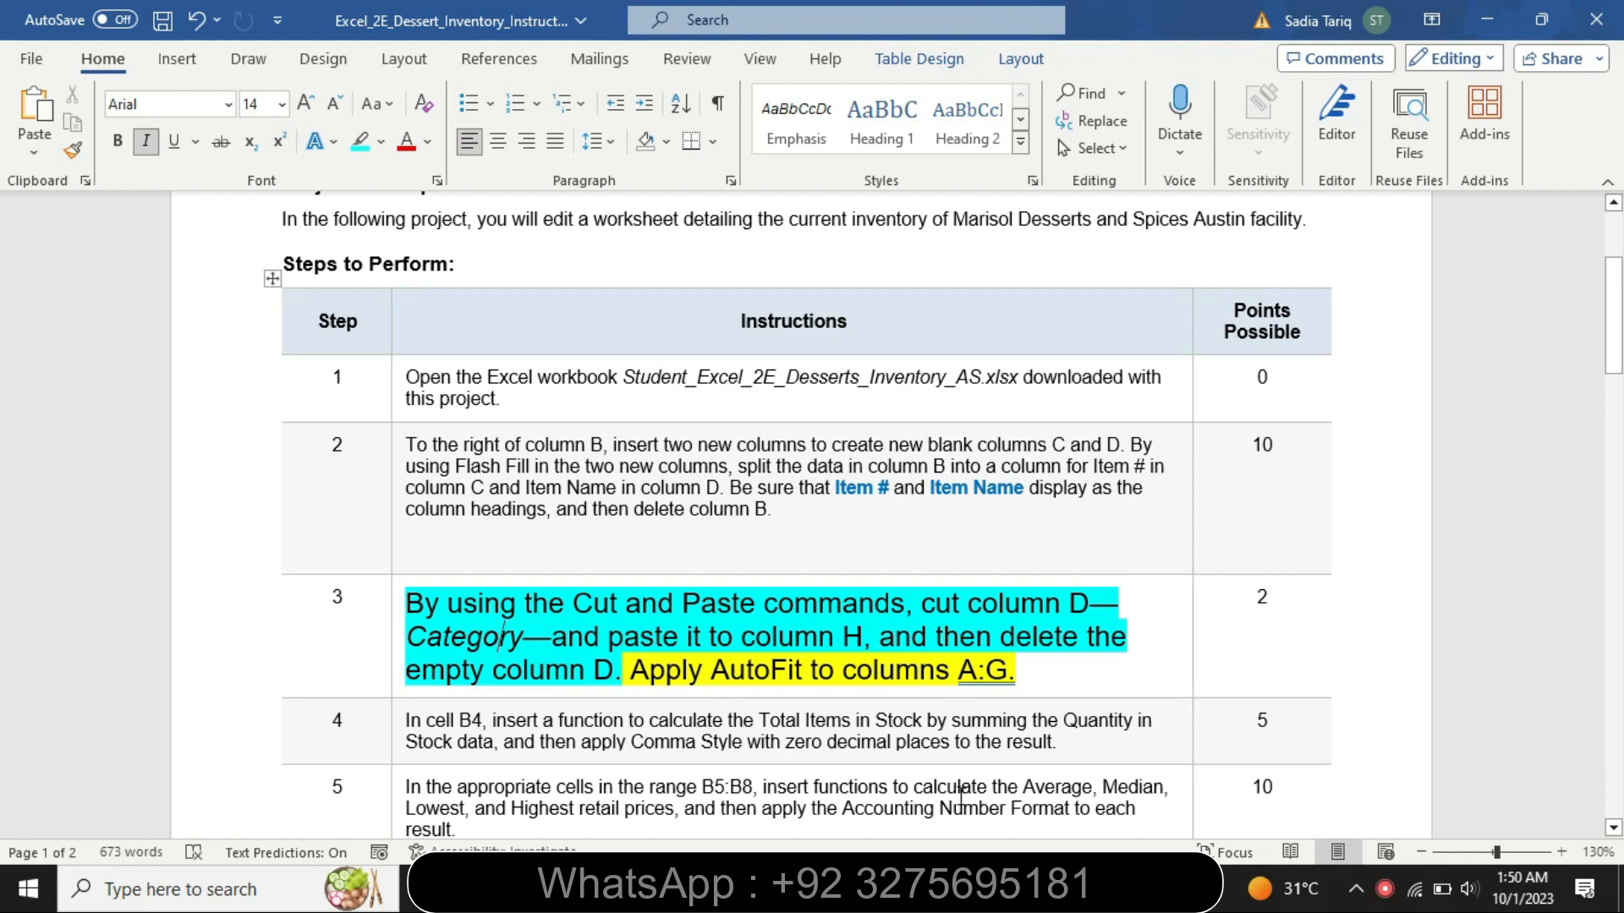
# - Switch to the Excel workbook, cut the Category column D and paste it into column H
pyautogui.moveTo(1012, 888)
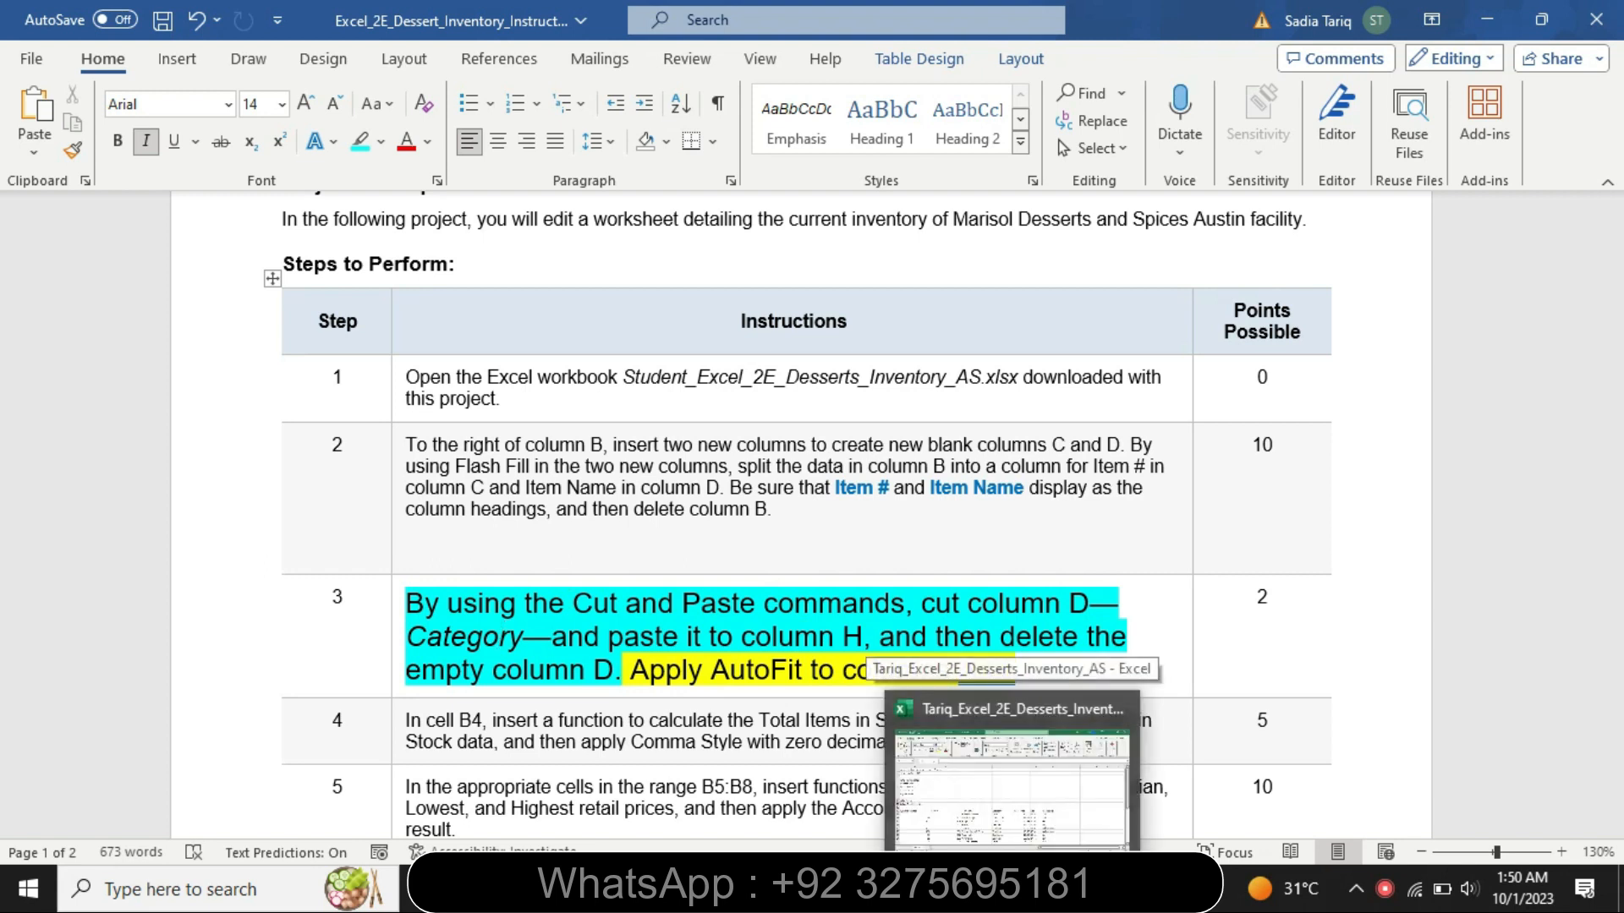
pyautogui.click(981, 761)
pyautogui.click(767, 254)
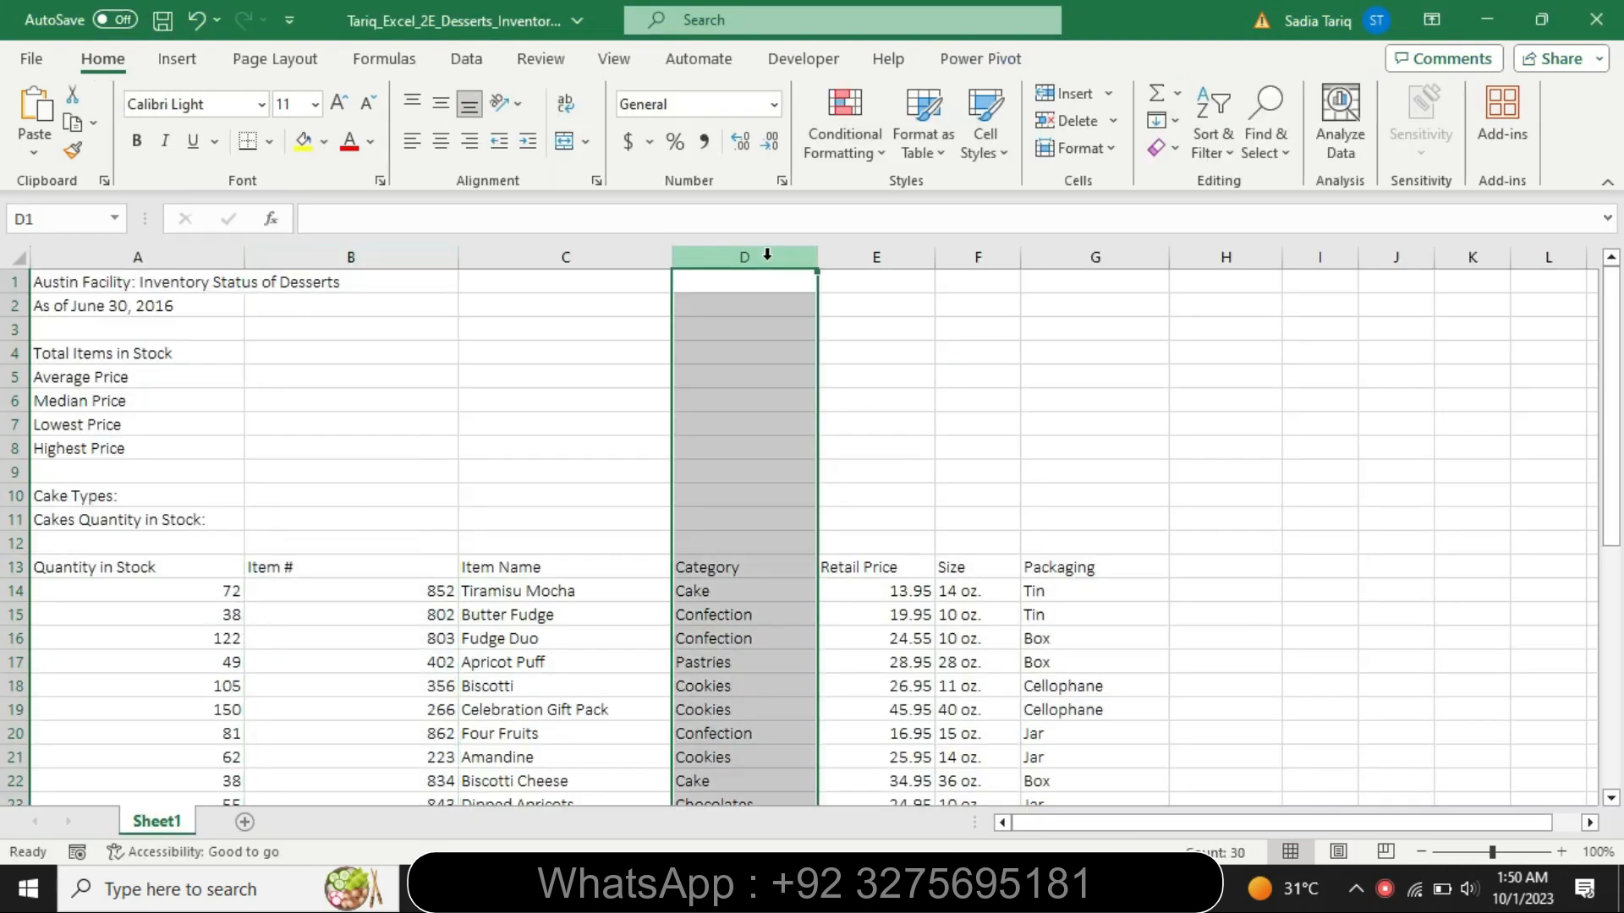
pyautogui.rightClick(767, 254)
pyautogui.click(840, 323)
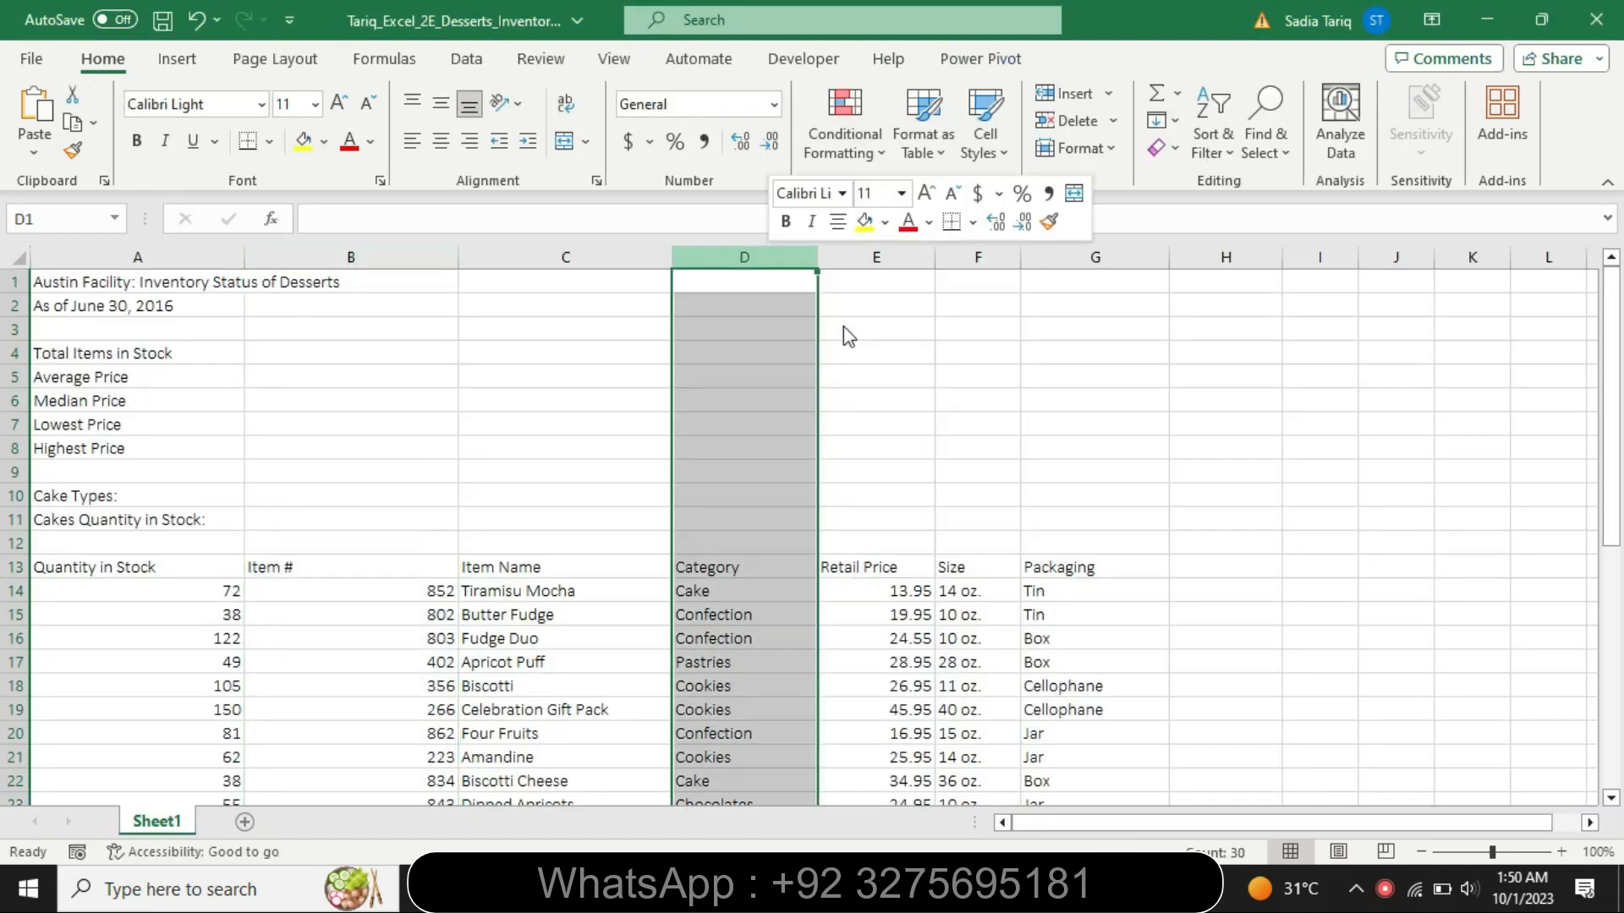
pyautogui.click(1118, 258)
pyautogui.click(1218, 256)
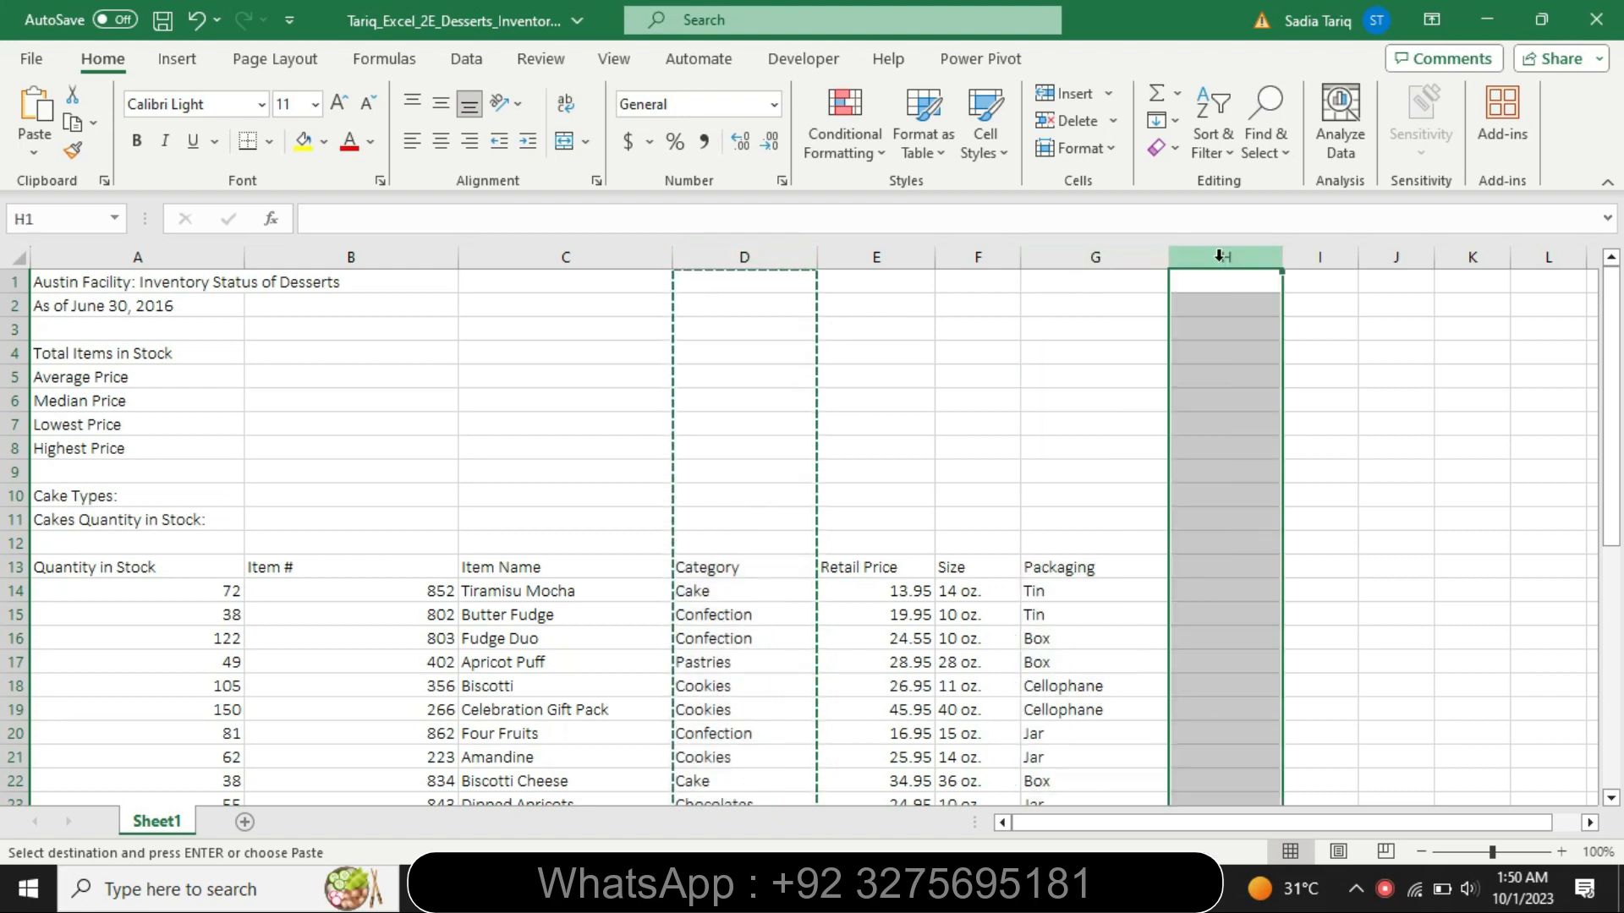
pyautogui.hotkey('ctrl', 'v')
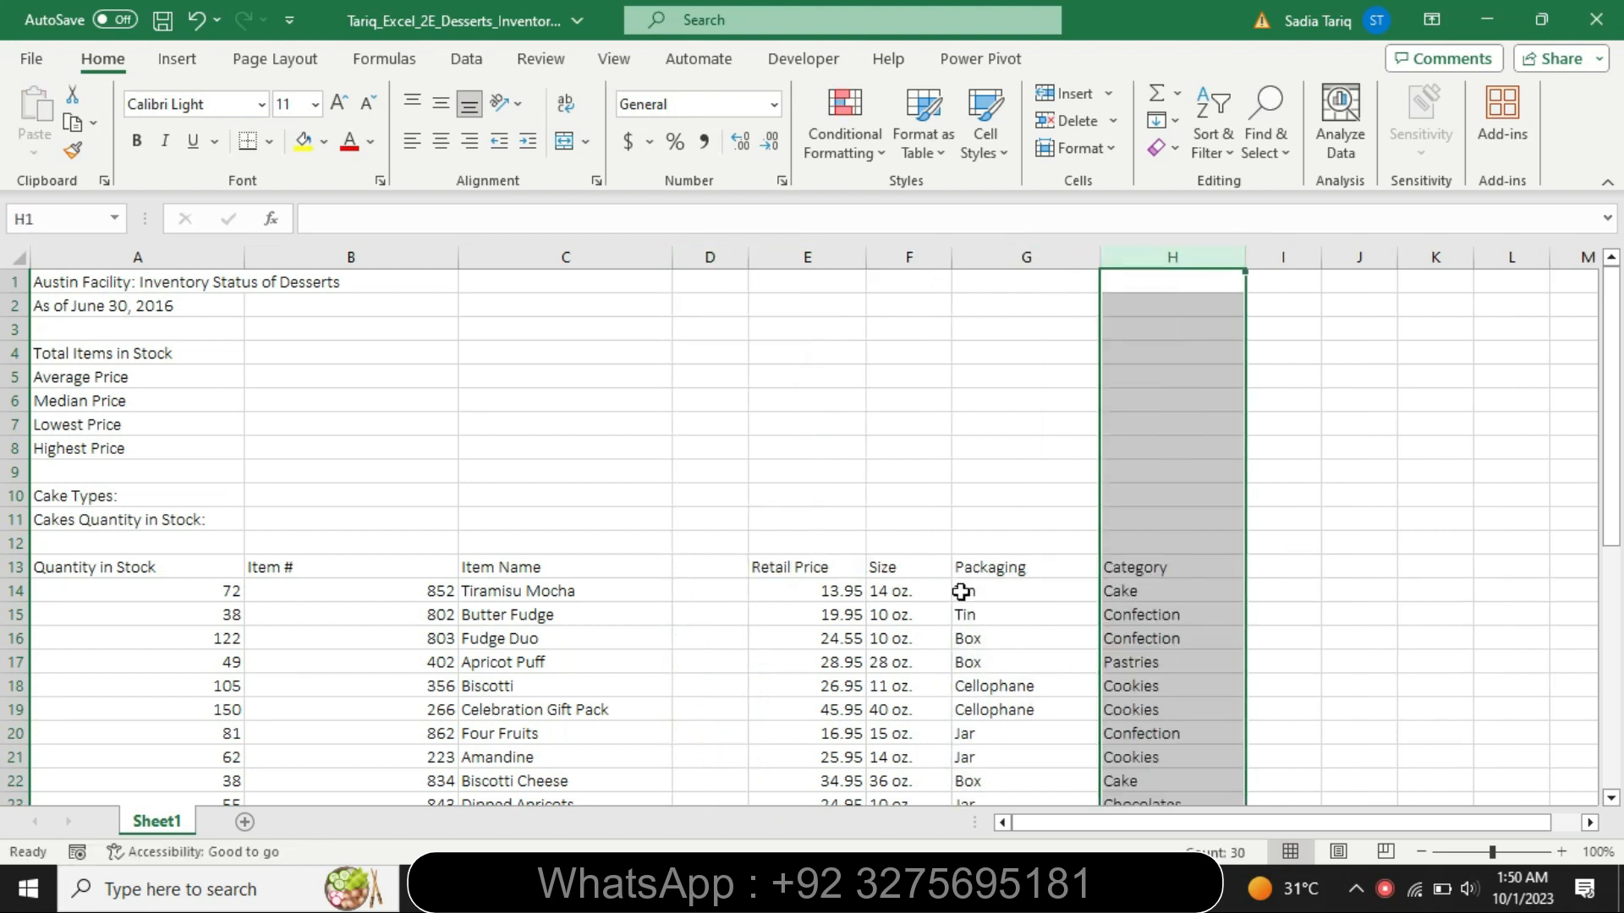
# - Recheck the step 3 instructions in Word and delete the empty column D from the Excel worksheet
pyautogui.click(965, 888)
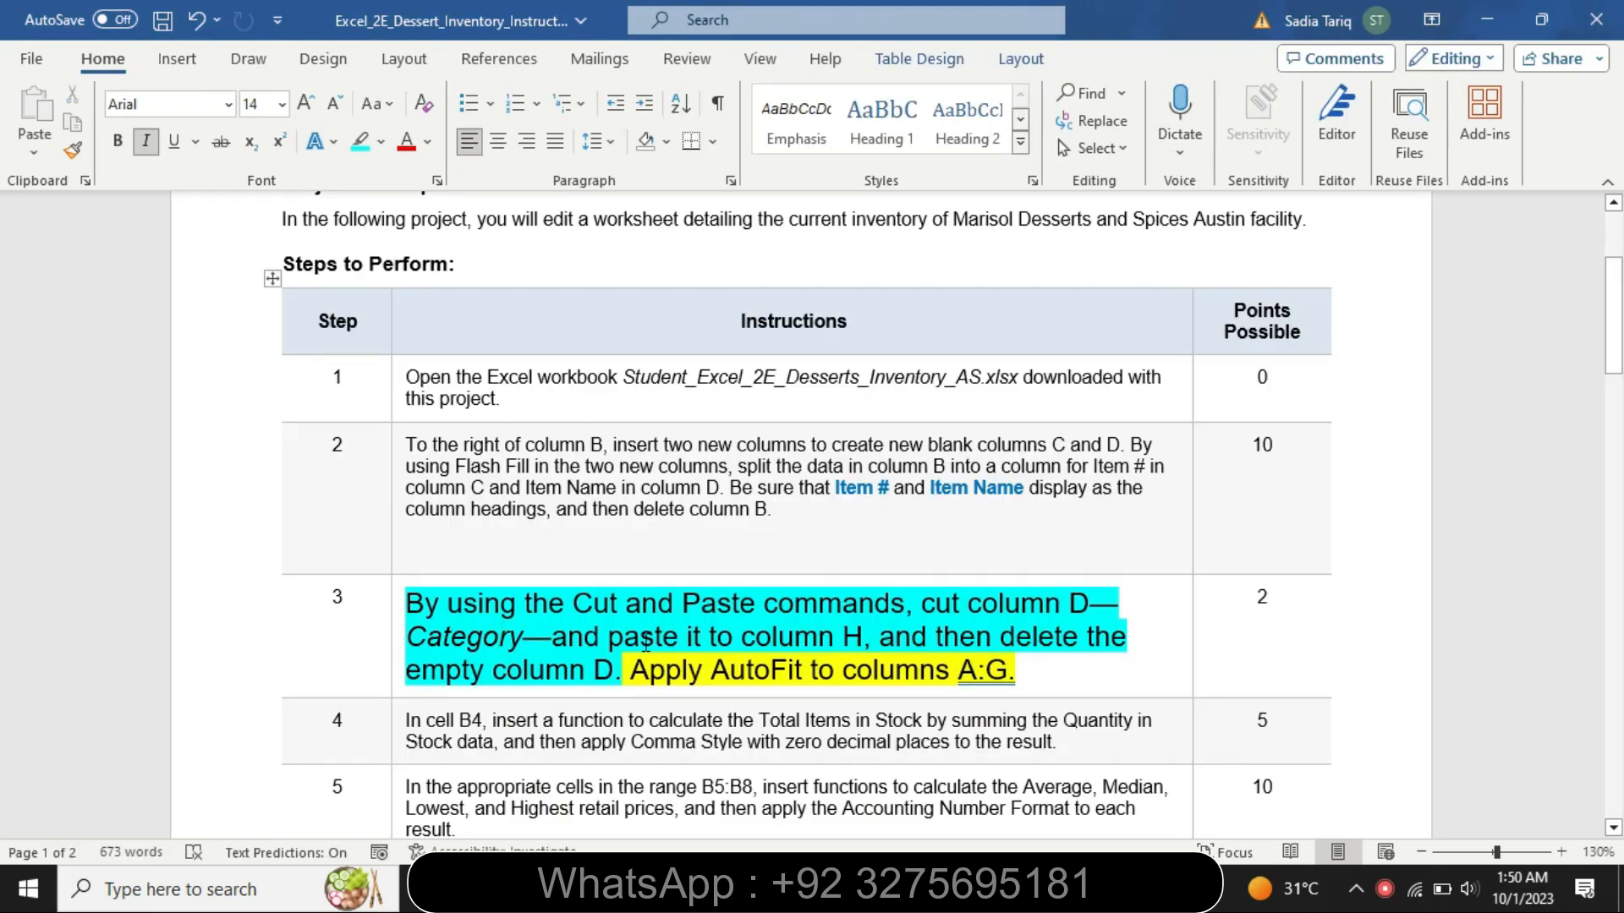
pyautogui.moveTo(600, 634); pyautogui.dragTo(905, 668)
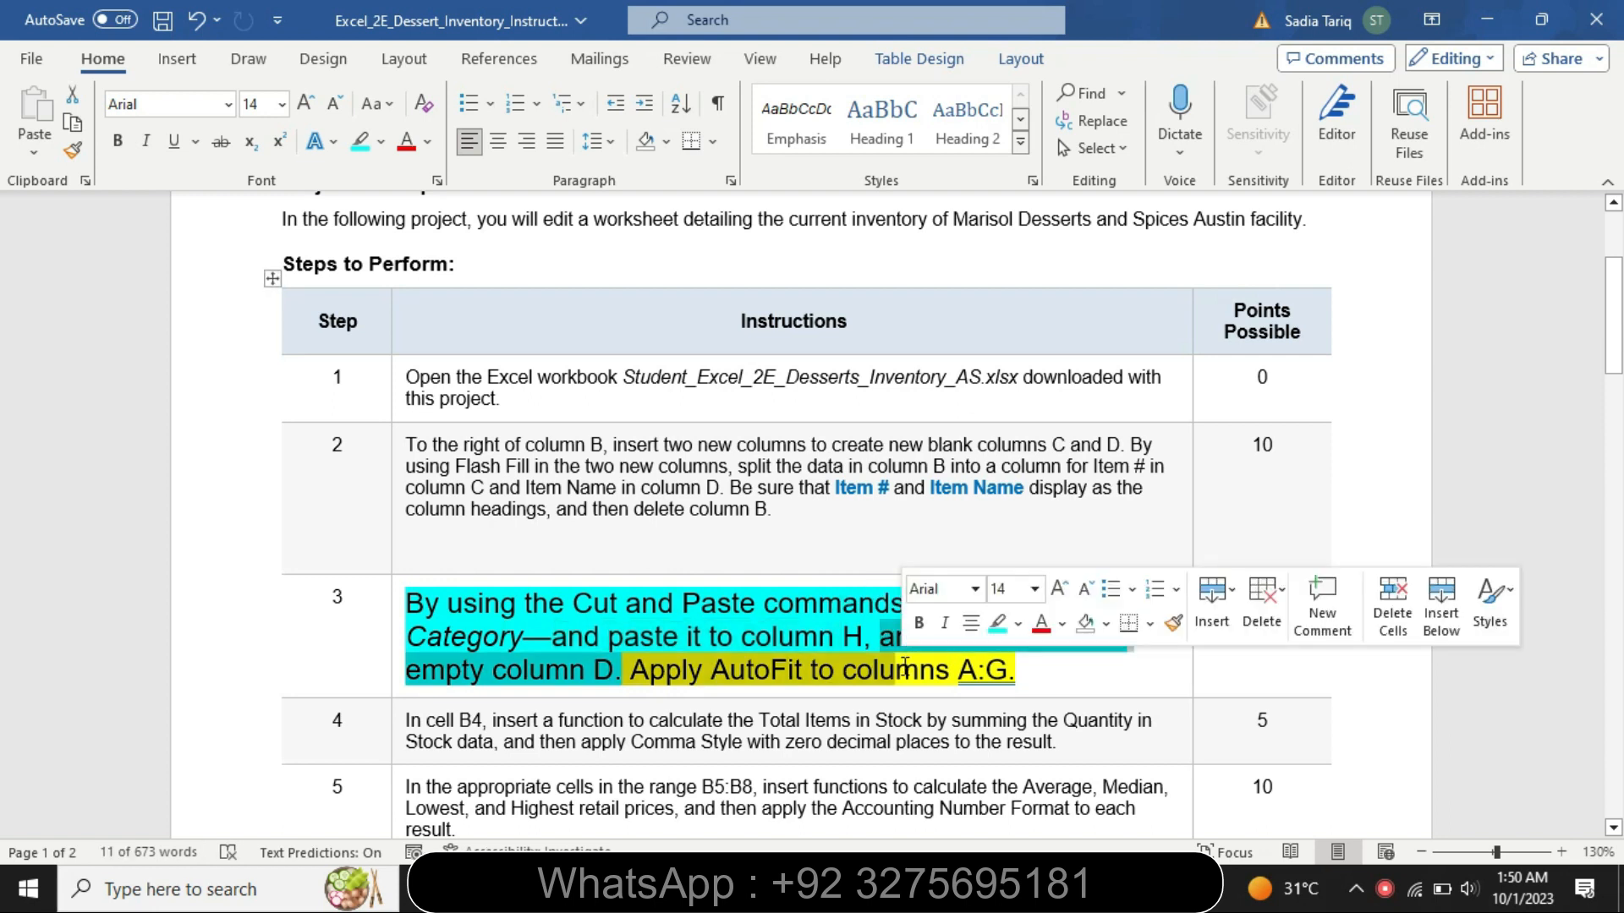
pyautogui.click(842, 672)
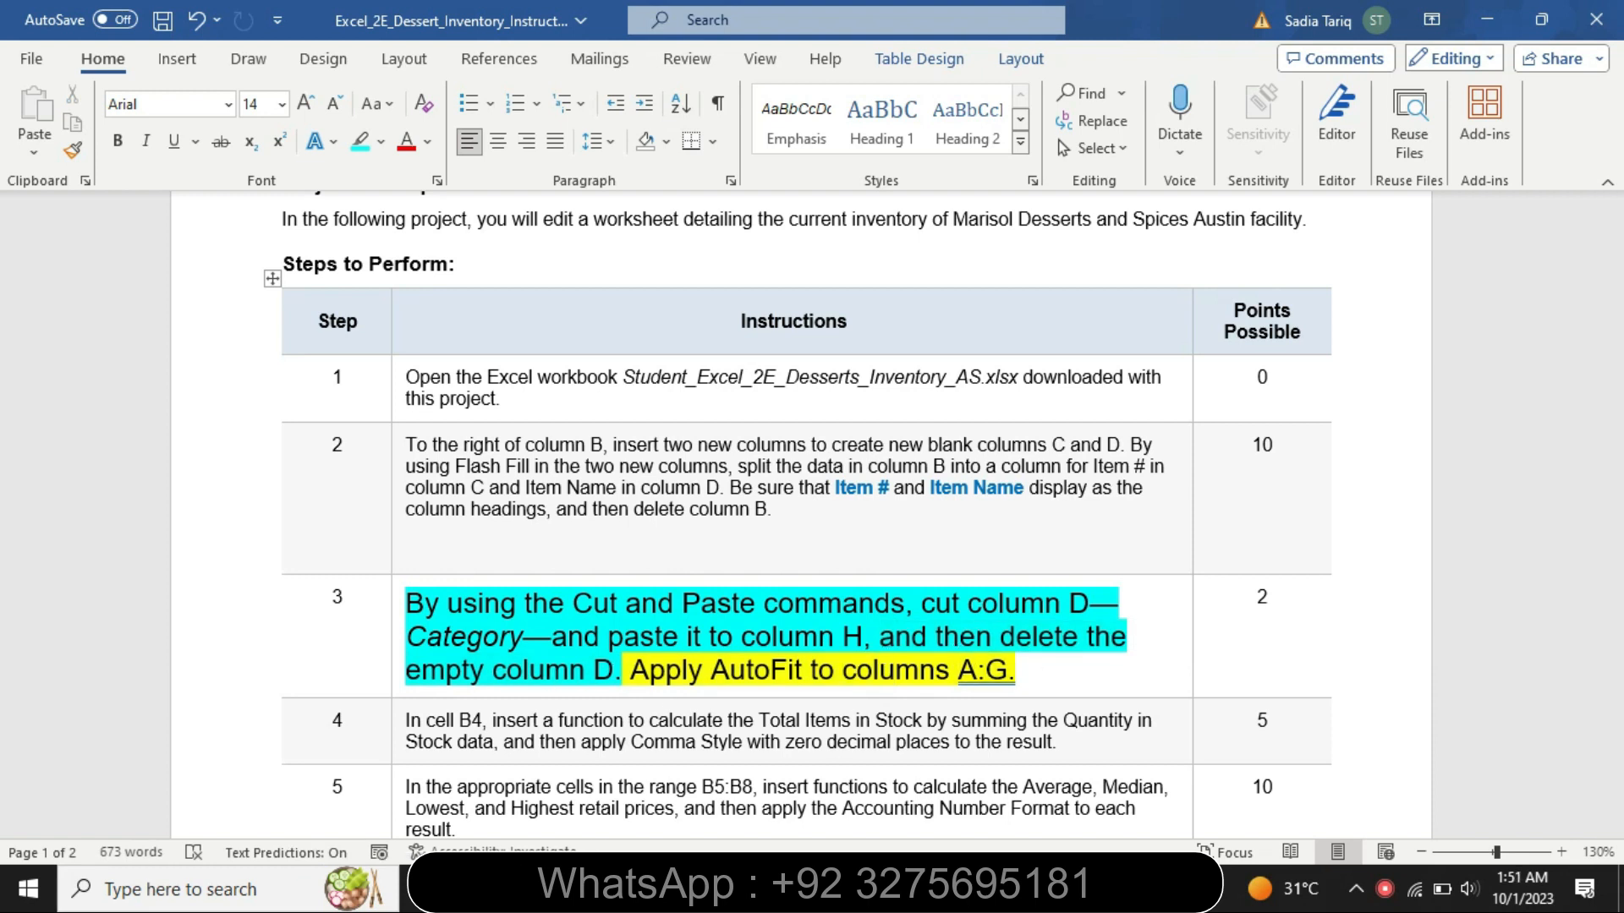
pyautogui.hotkey('alt', 'Tab')
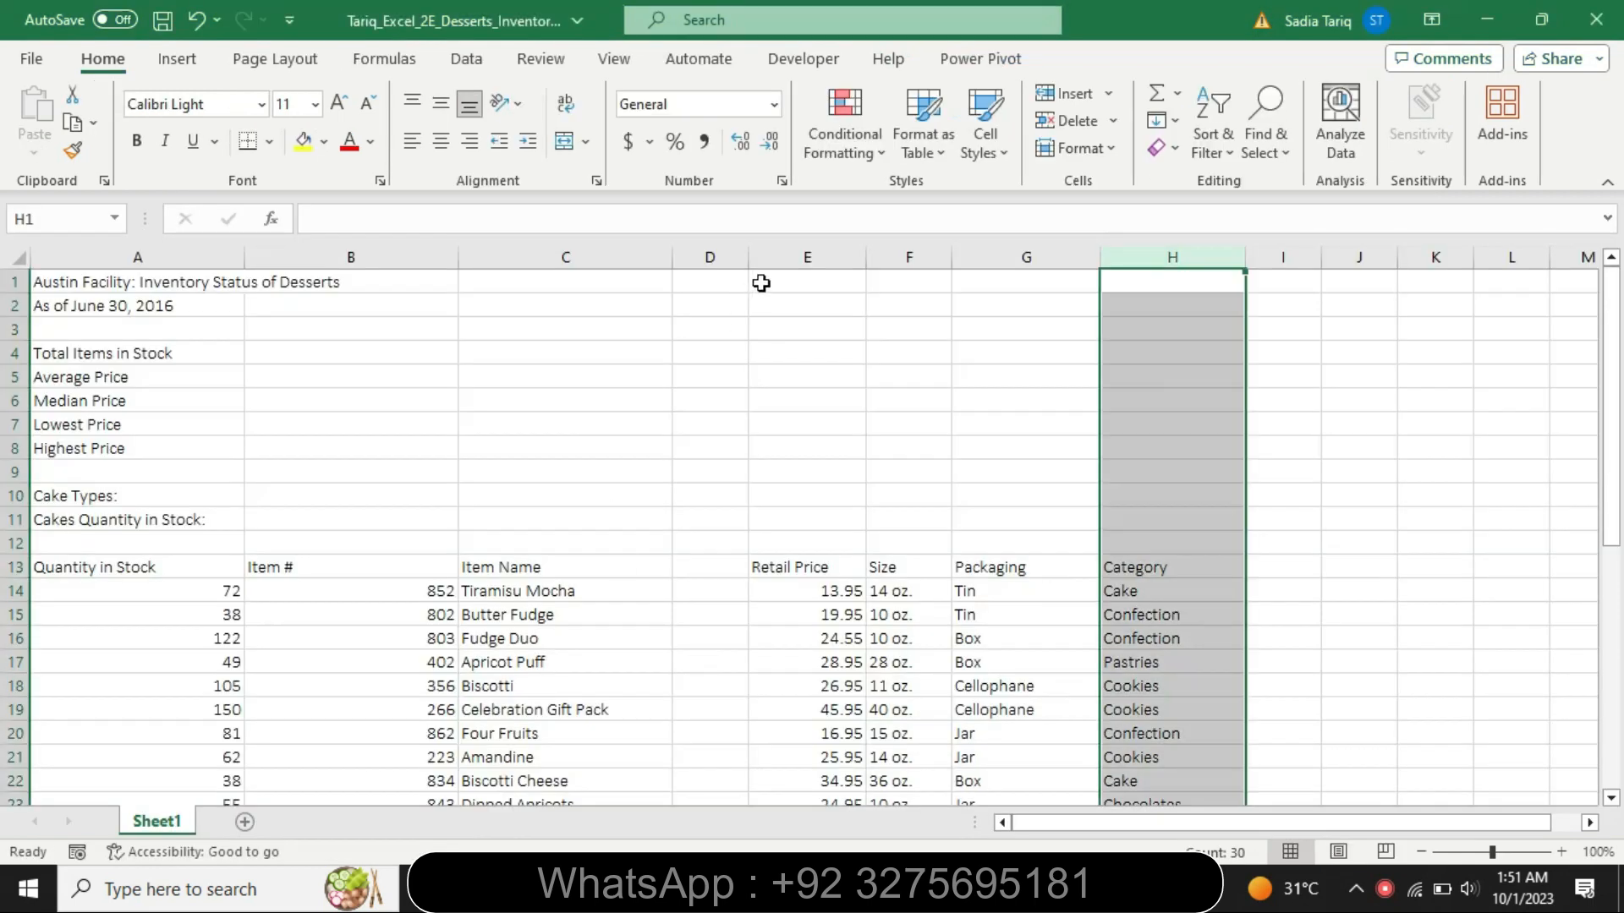
pyautogui.rightClick(703, 257)
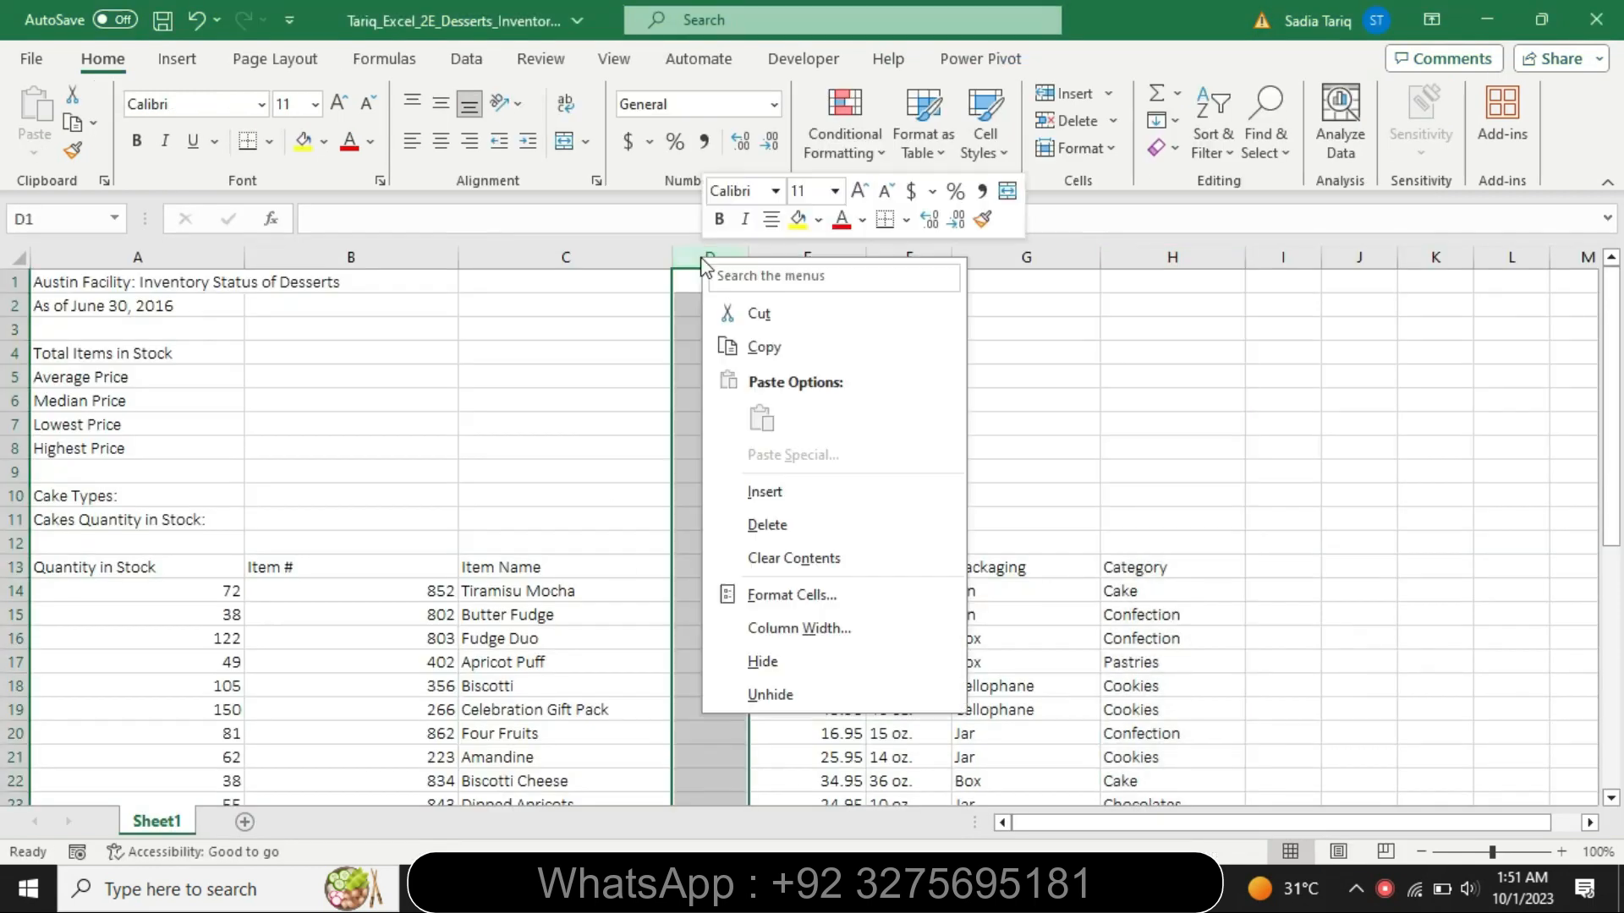
pyautogui.click(770, 531)
# - Switch to the Word instructions and highlight "Apply AutoFit to columns A:G." in turquoise
pyautogui.hotkey('alt', 'Tab')
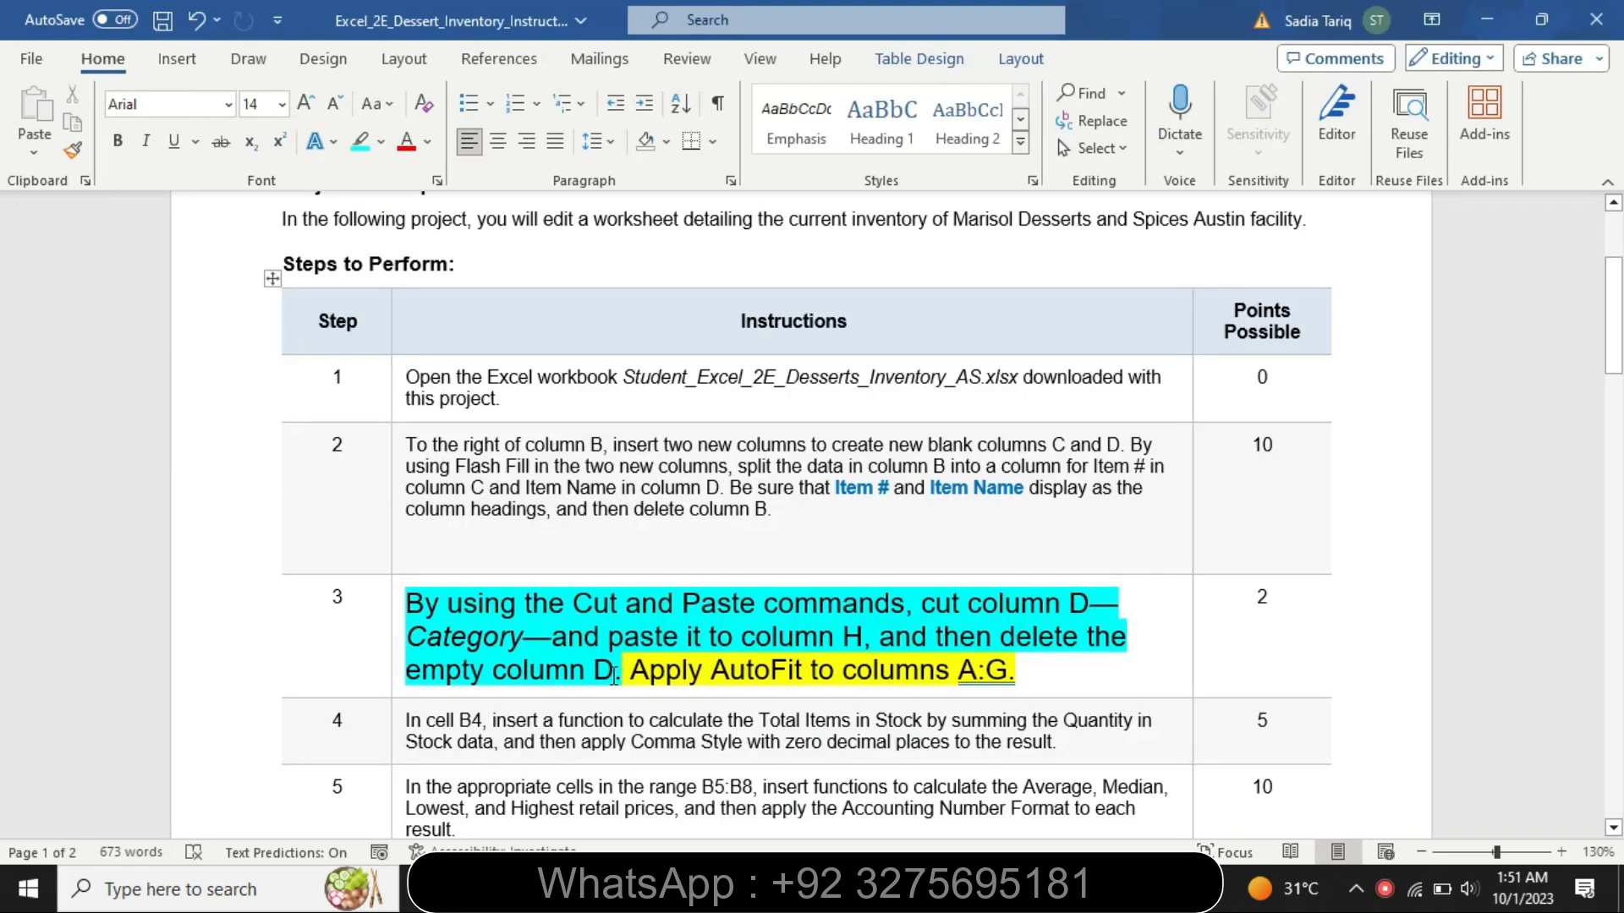
pyautogui.moveTo(627, 670); pyautogui.dragTo(1031, 687)
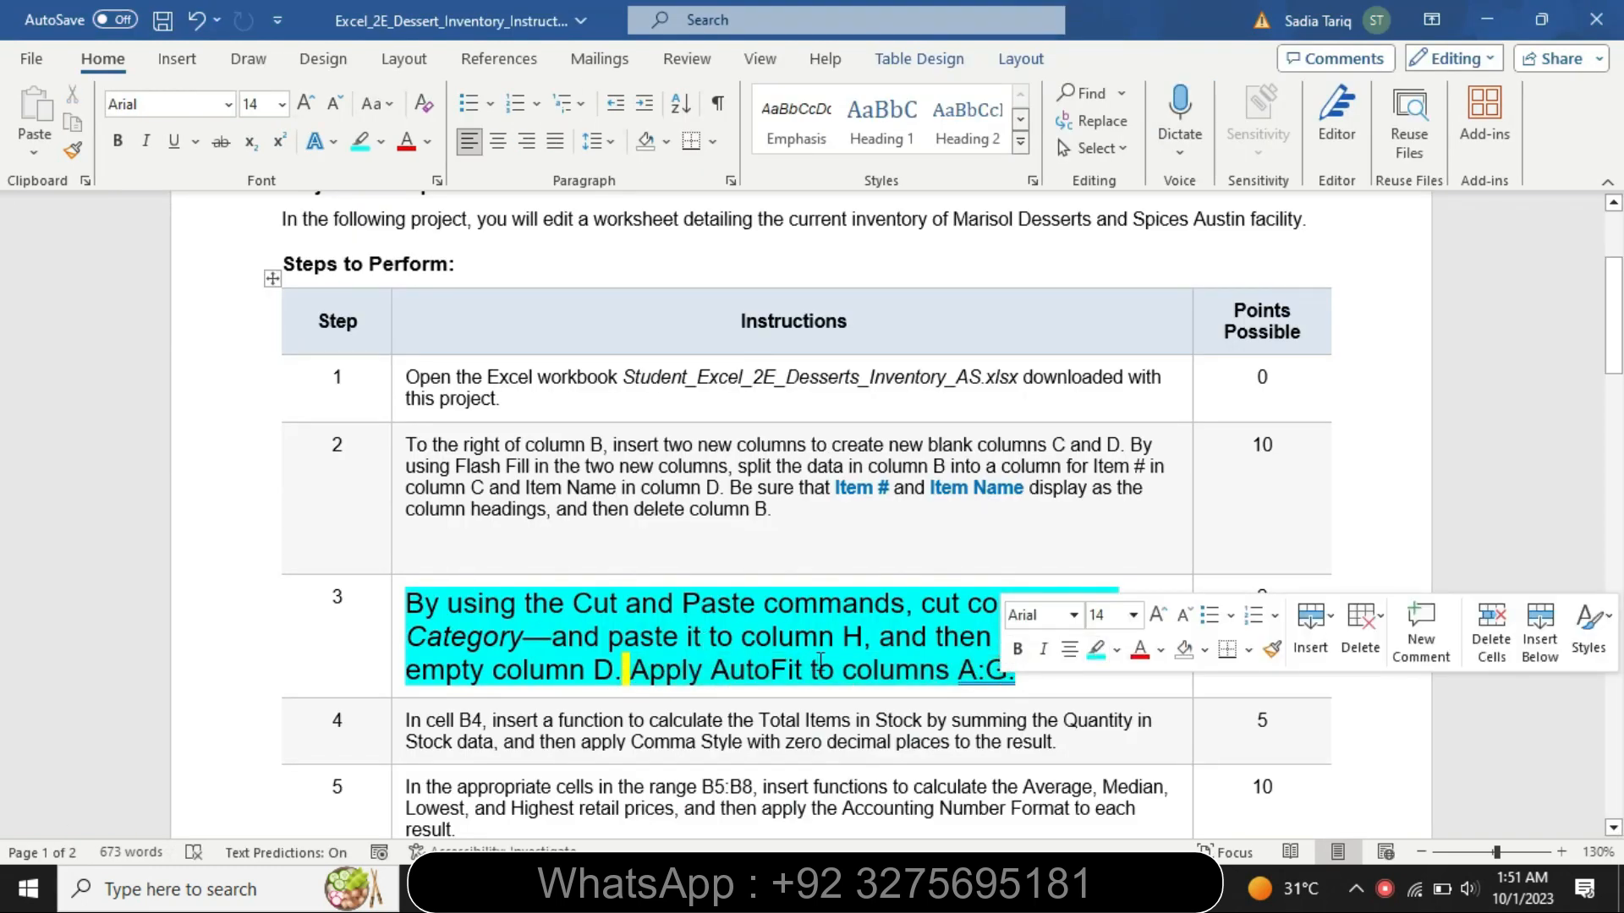
pyautogui.moveTo(1009, 673); pyautogui.dragTo(844, 674)
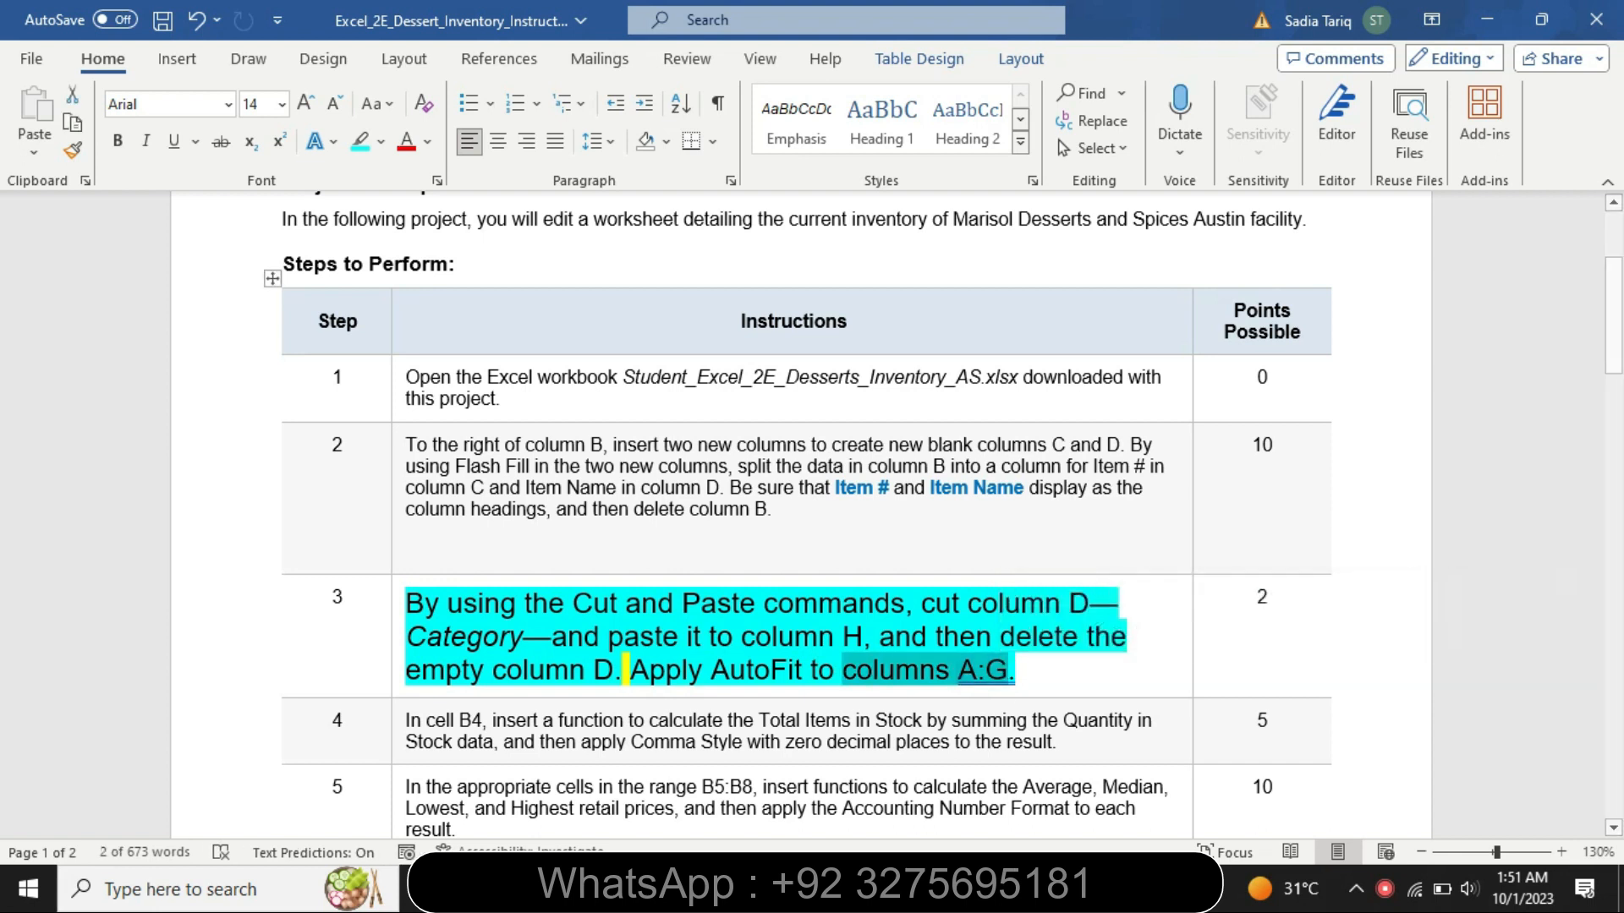
# - Switch to the Excel workbook and AutoFit the widths of columns A through G
pyautogui.moveTo(1012, 888)
pyautogui.click(902, 841)
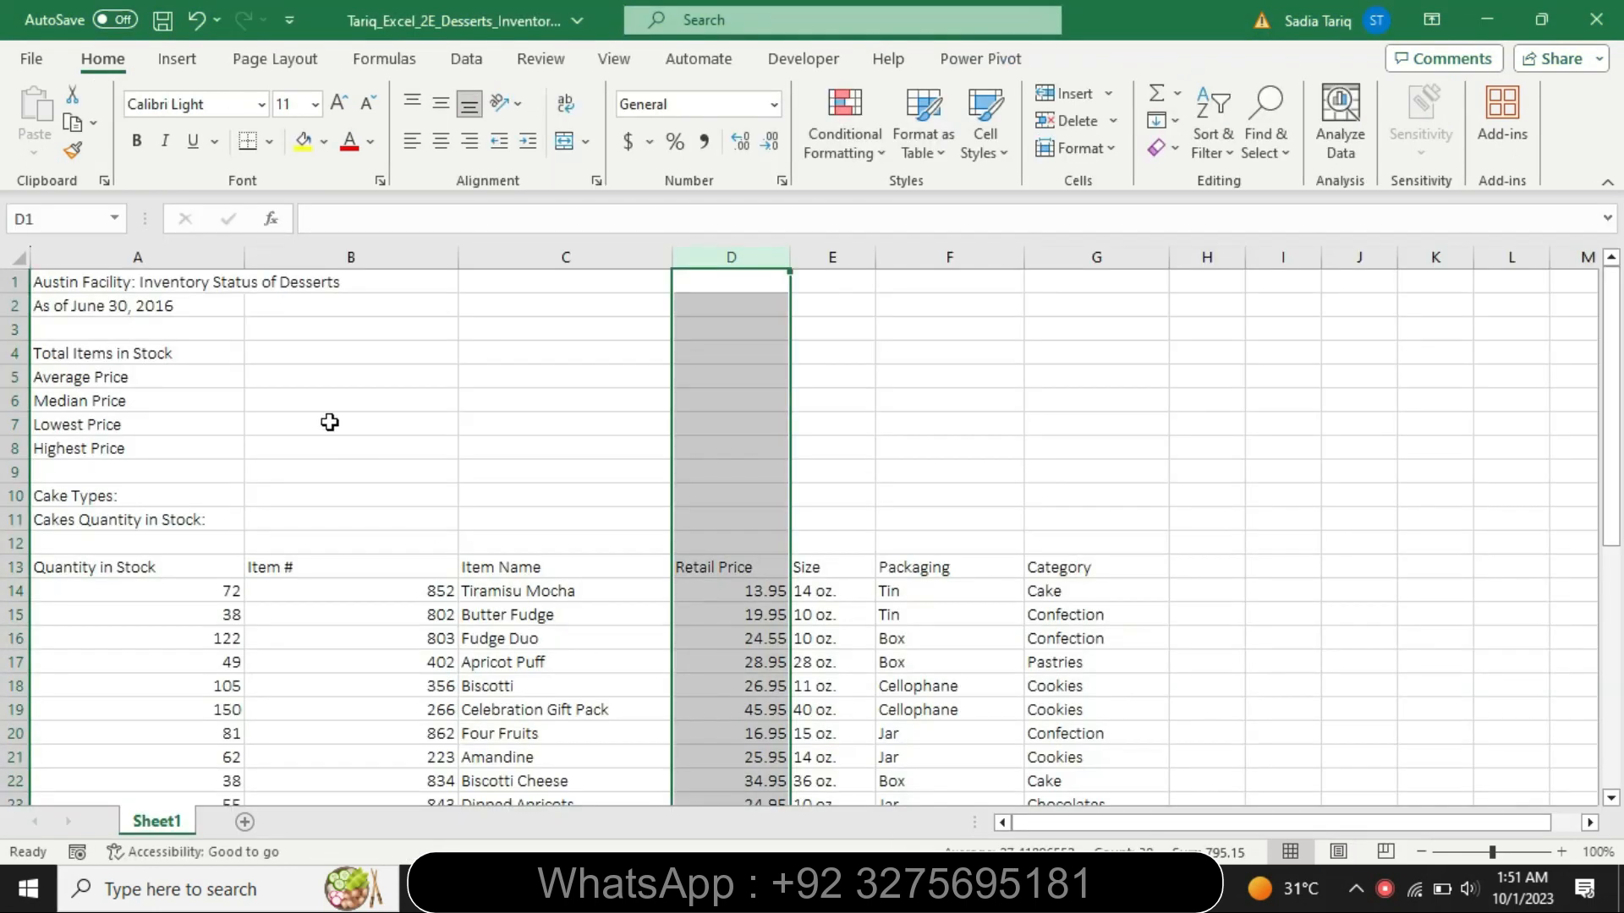
pyautogui.click(174, 258)
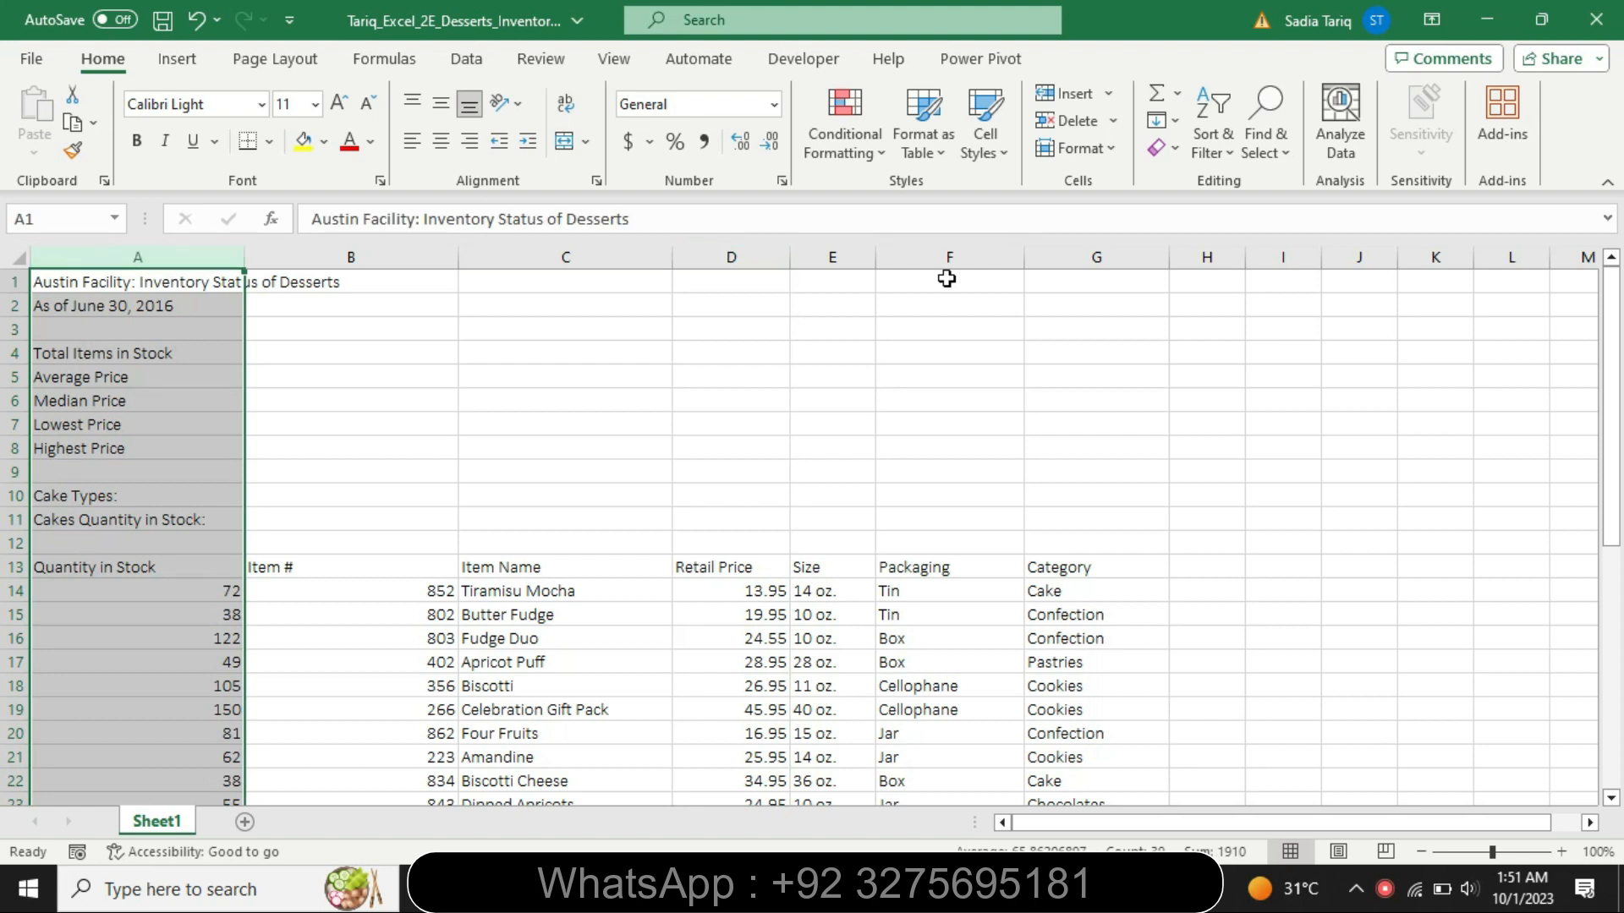
pyautogui.keyDown('shift'); pyautogui.click(1083, 257); pyautogui.keyUp('shift')
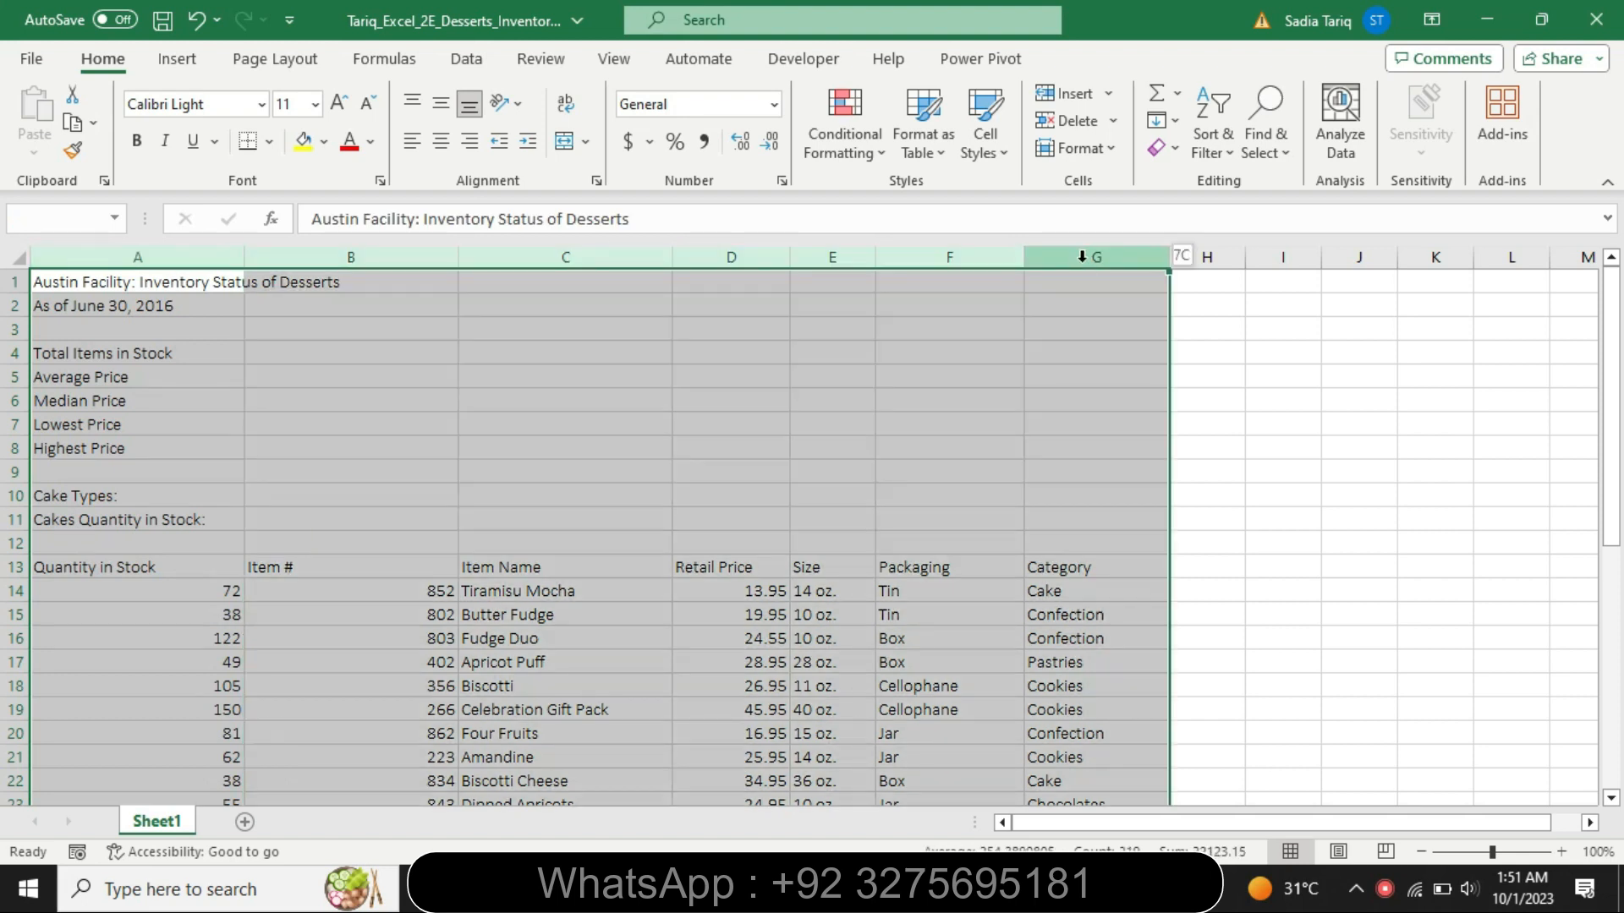
pyautogui.doubleClick(1168, 257)
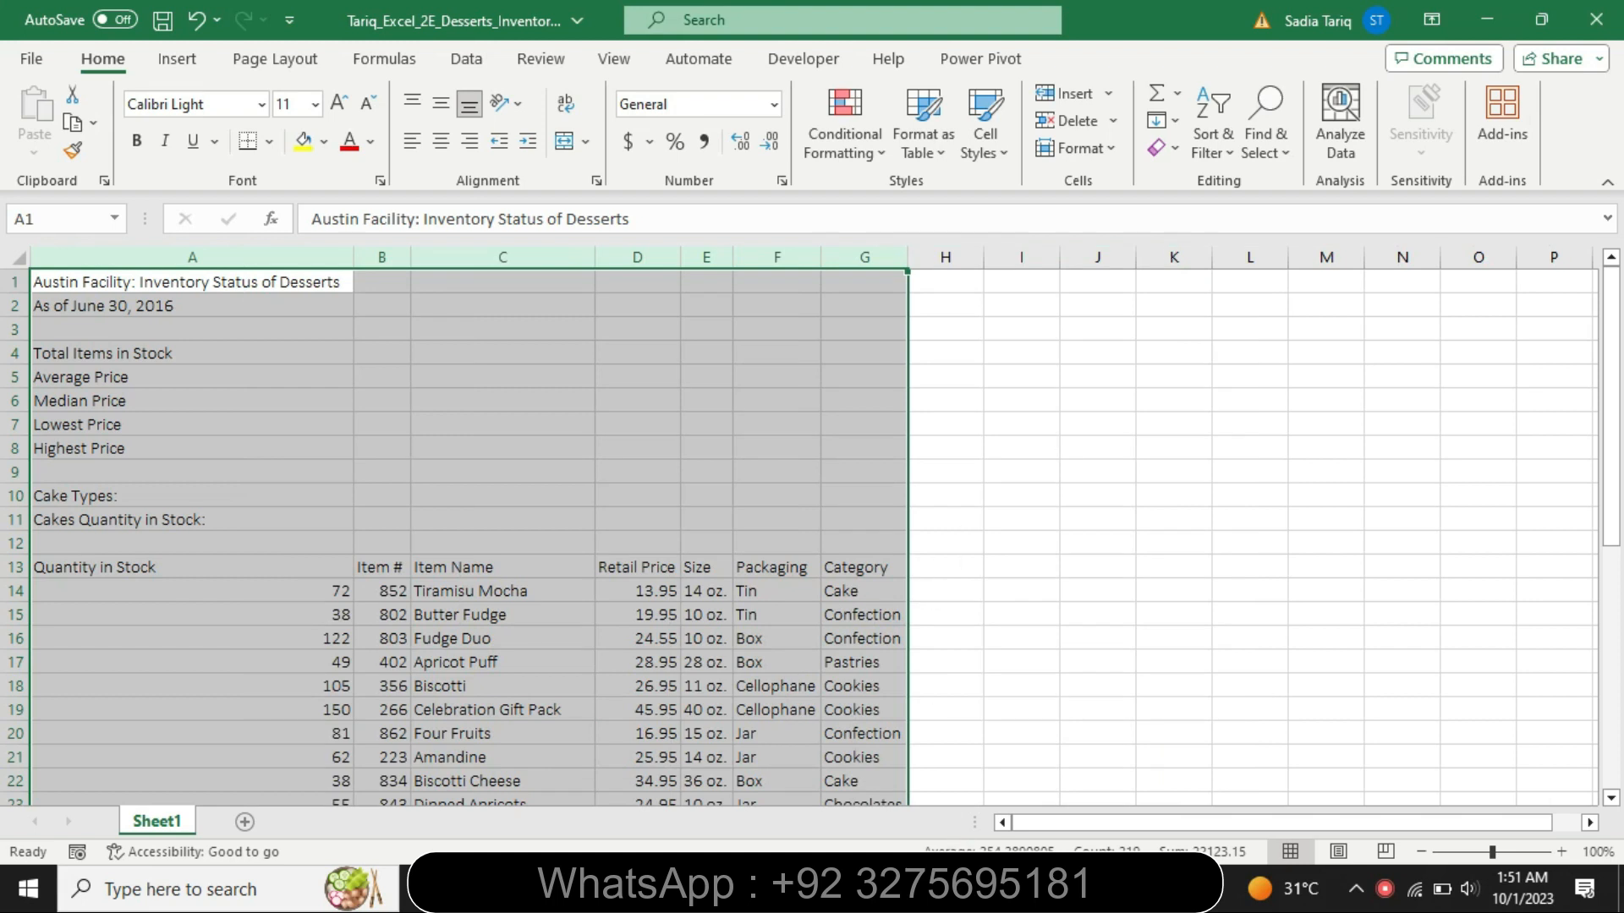
# - Switch to the Word instructions, set the step 3 text to font size 9 and remove its highlighting
pyautogui.hotkey('alt', 'Tab')
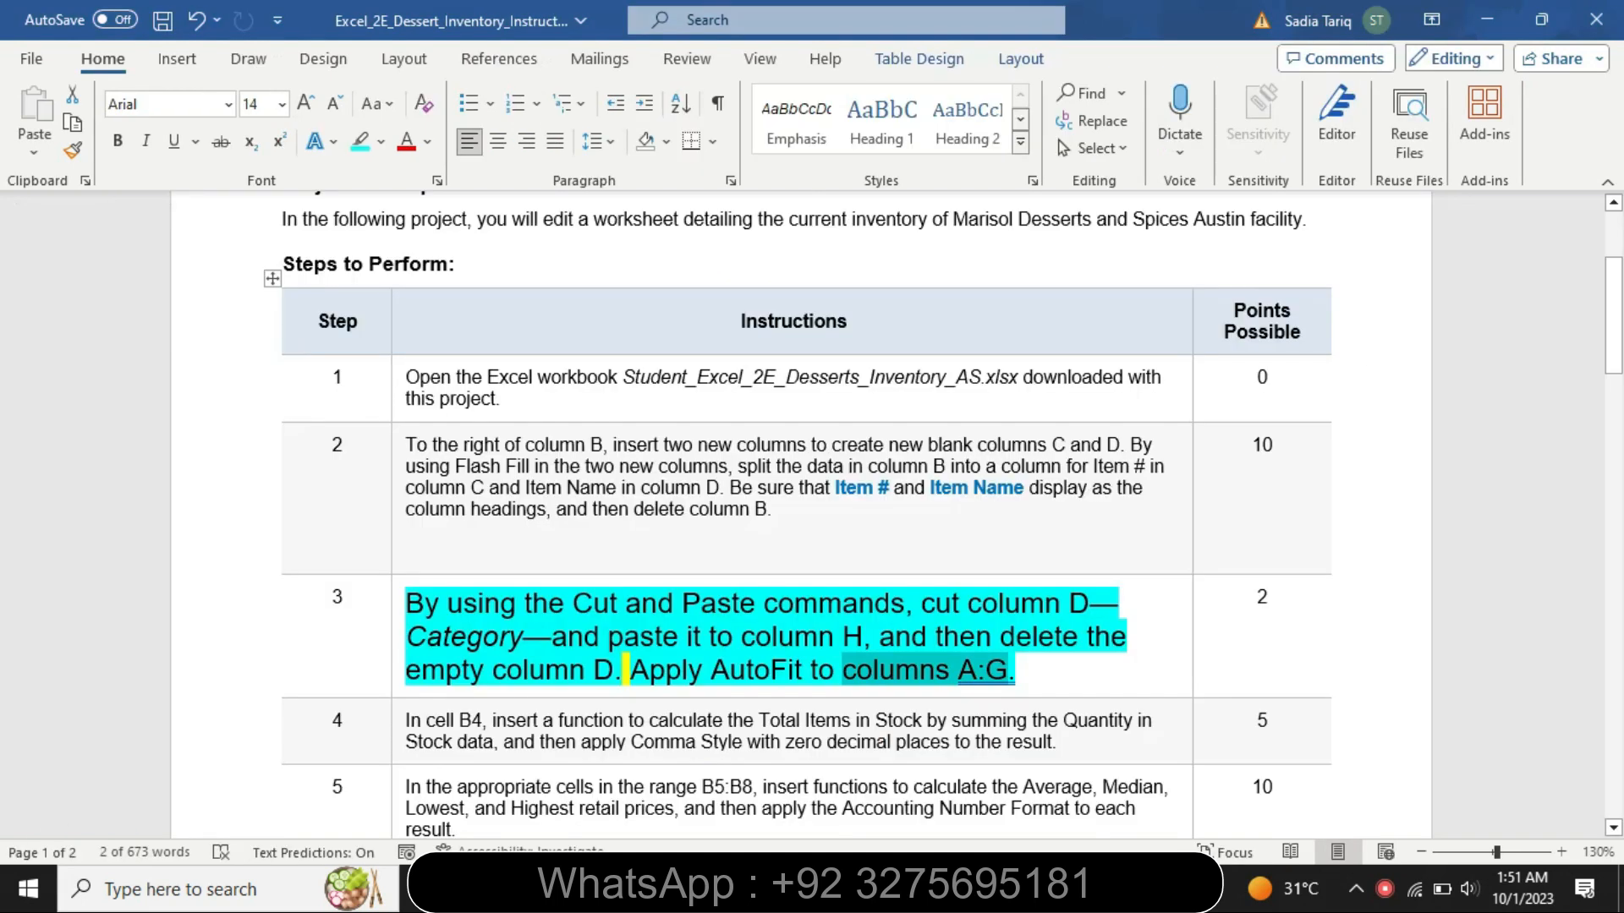
pyautogui.click(398, 692)
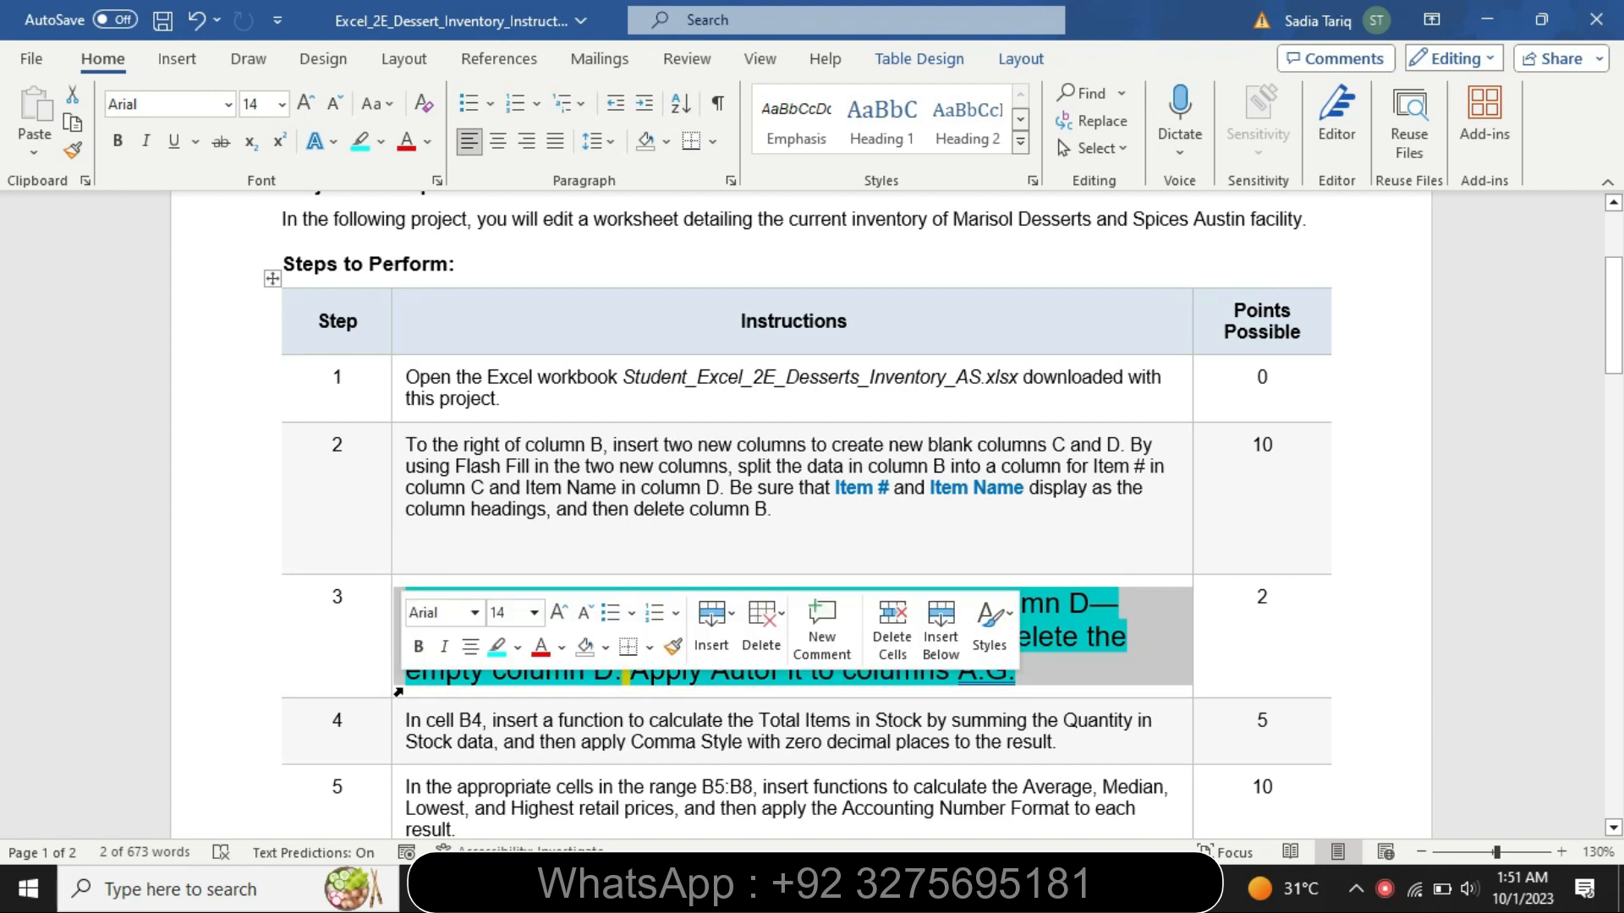
pyautogui.click(534, 613)
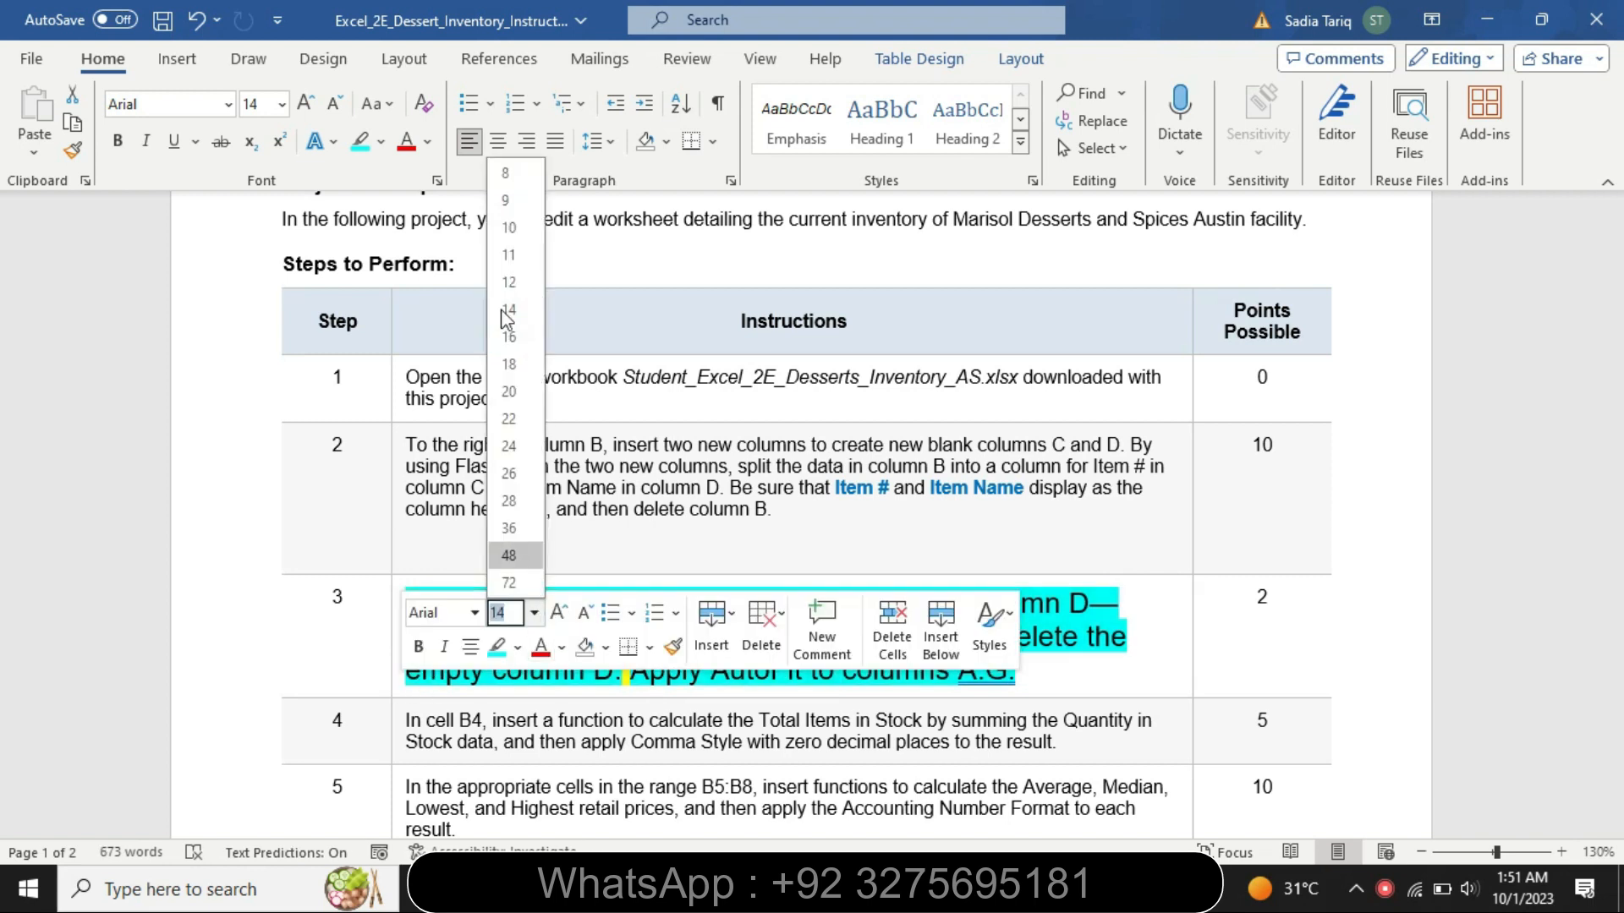
pyautogui.click(512, 194)
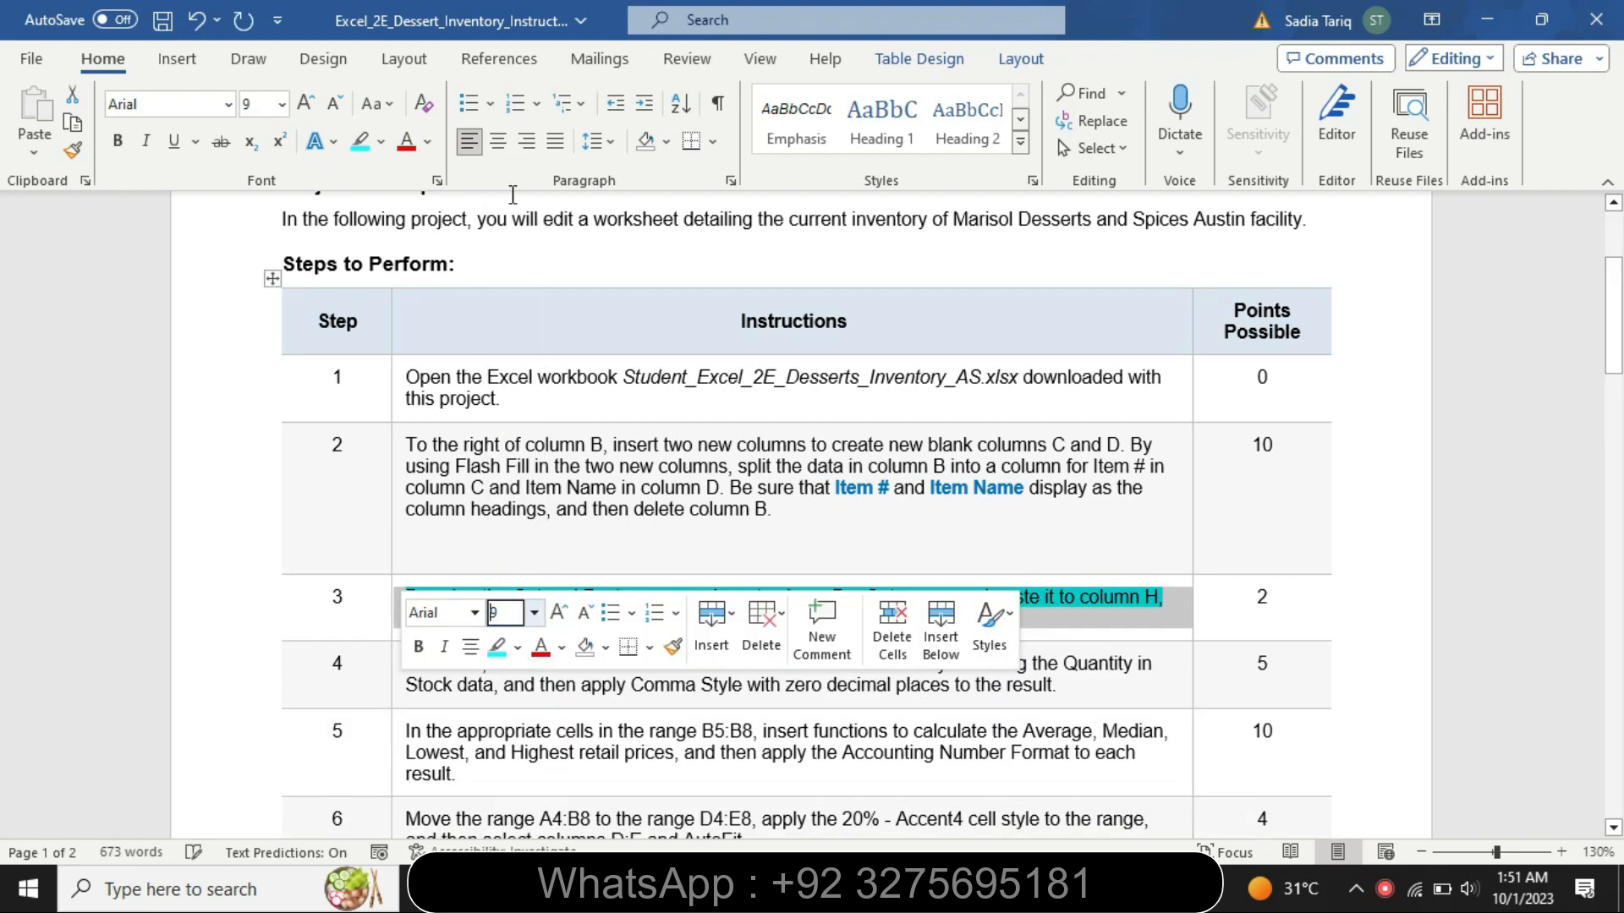
pyautogui.click(382, 142)
pyautogui.click(420, 287)
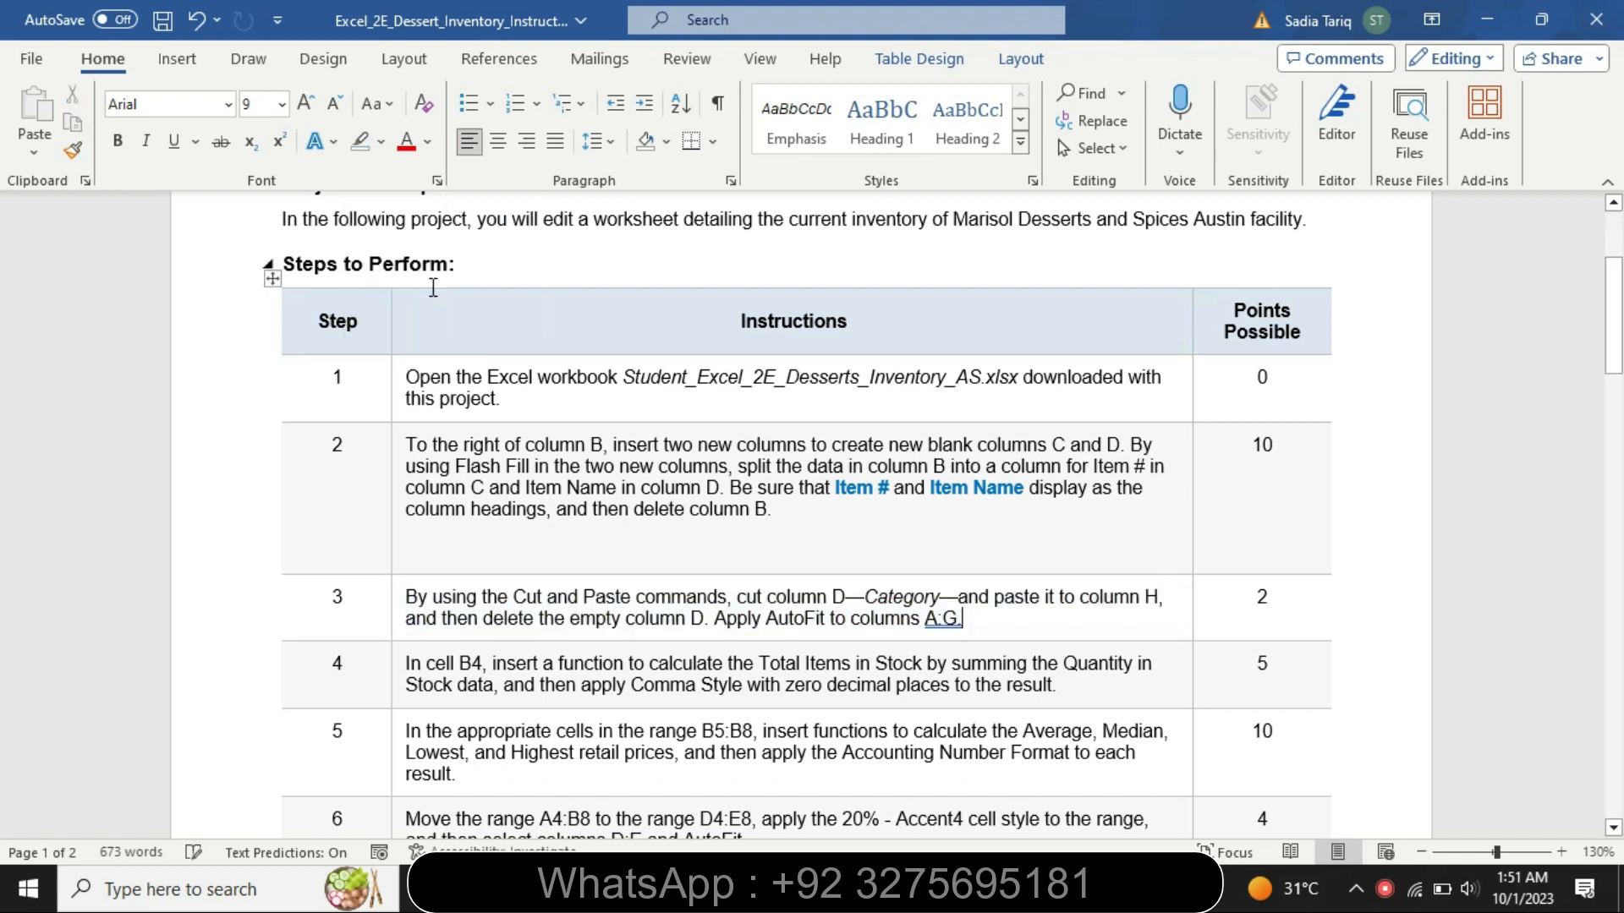
# - Set the step 4 instruction text to font size 14 and highlight it in yellow
pyautogui.click(396, 710)
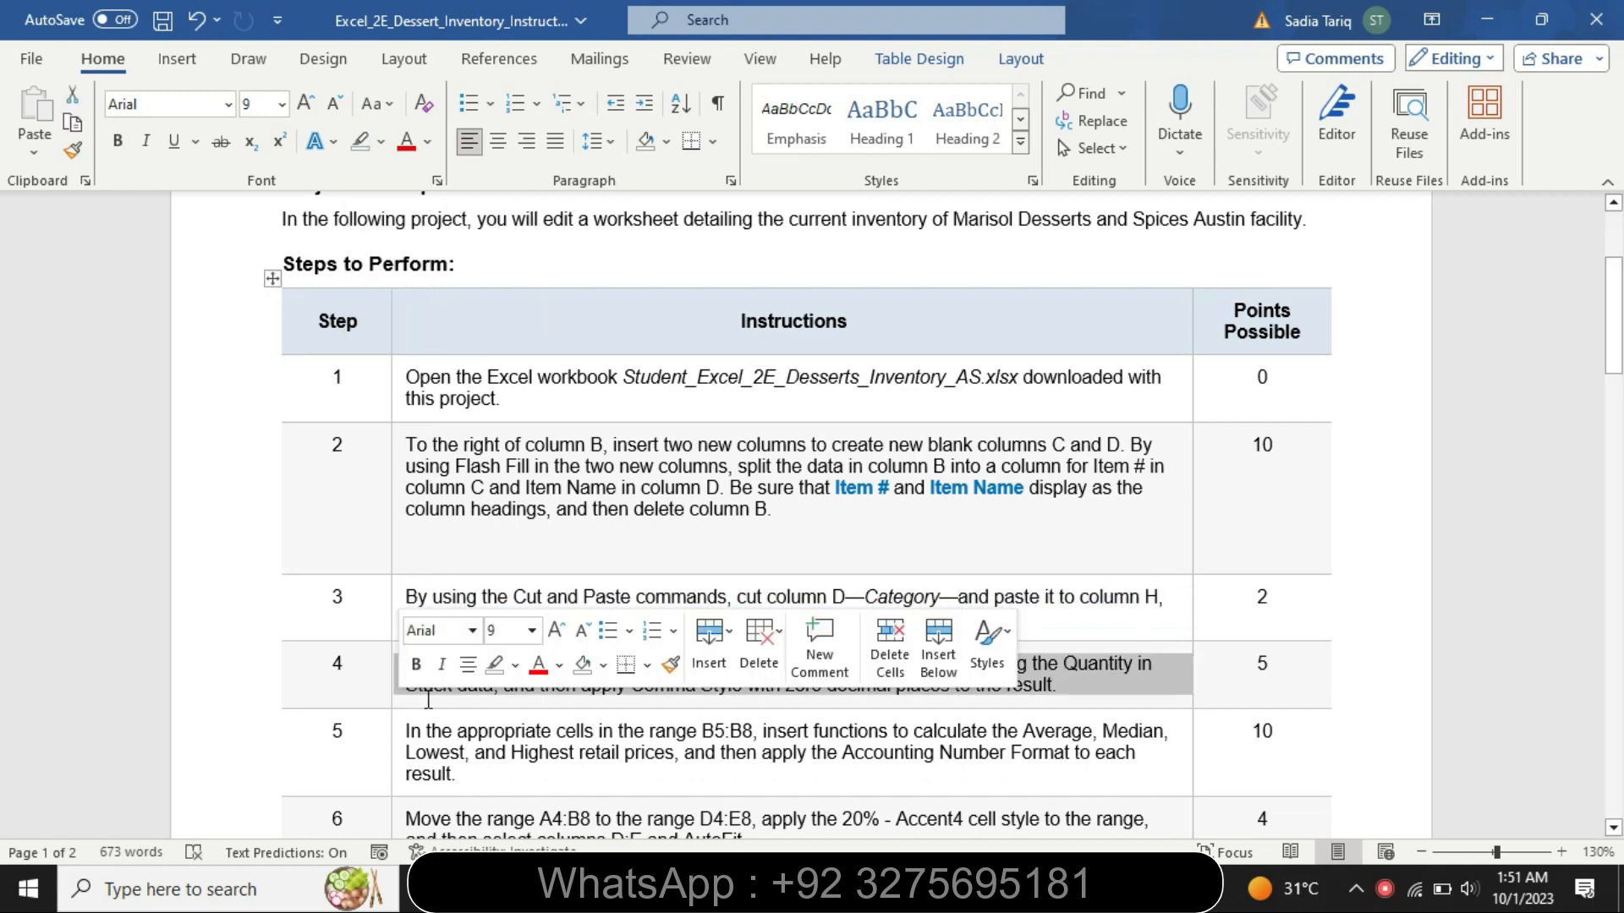
pyautogui.click(532, 630)
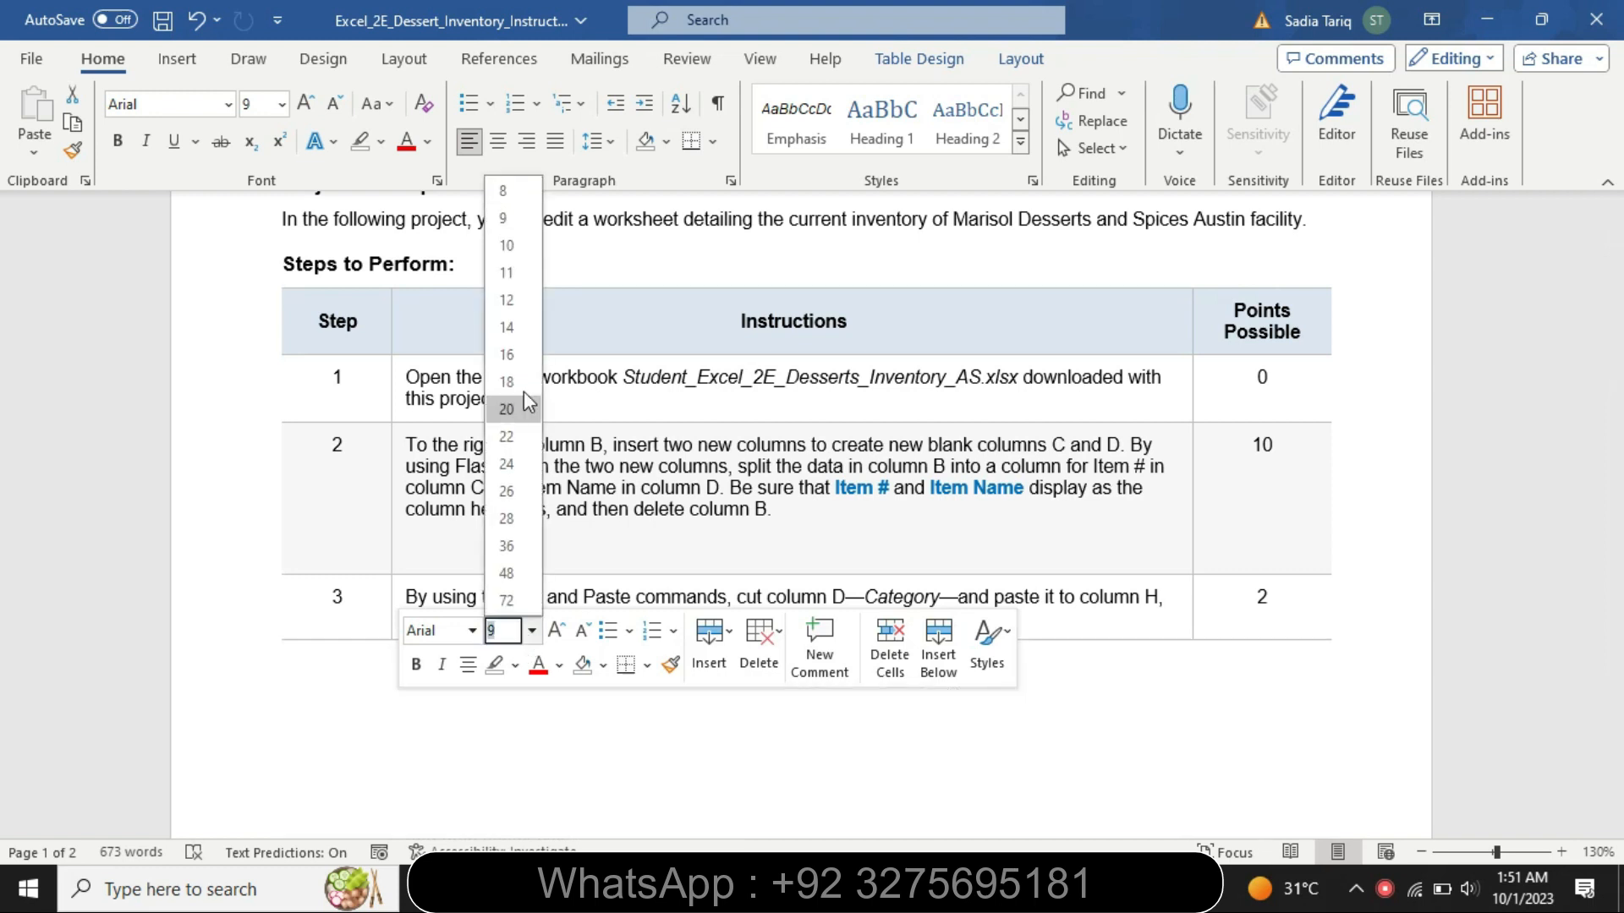
pyautogui.click(524, 330)
pyautogui.click(381, 141)
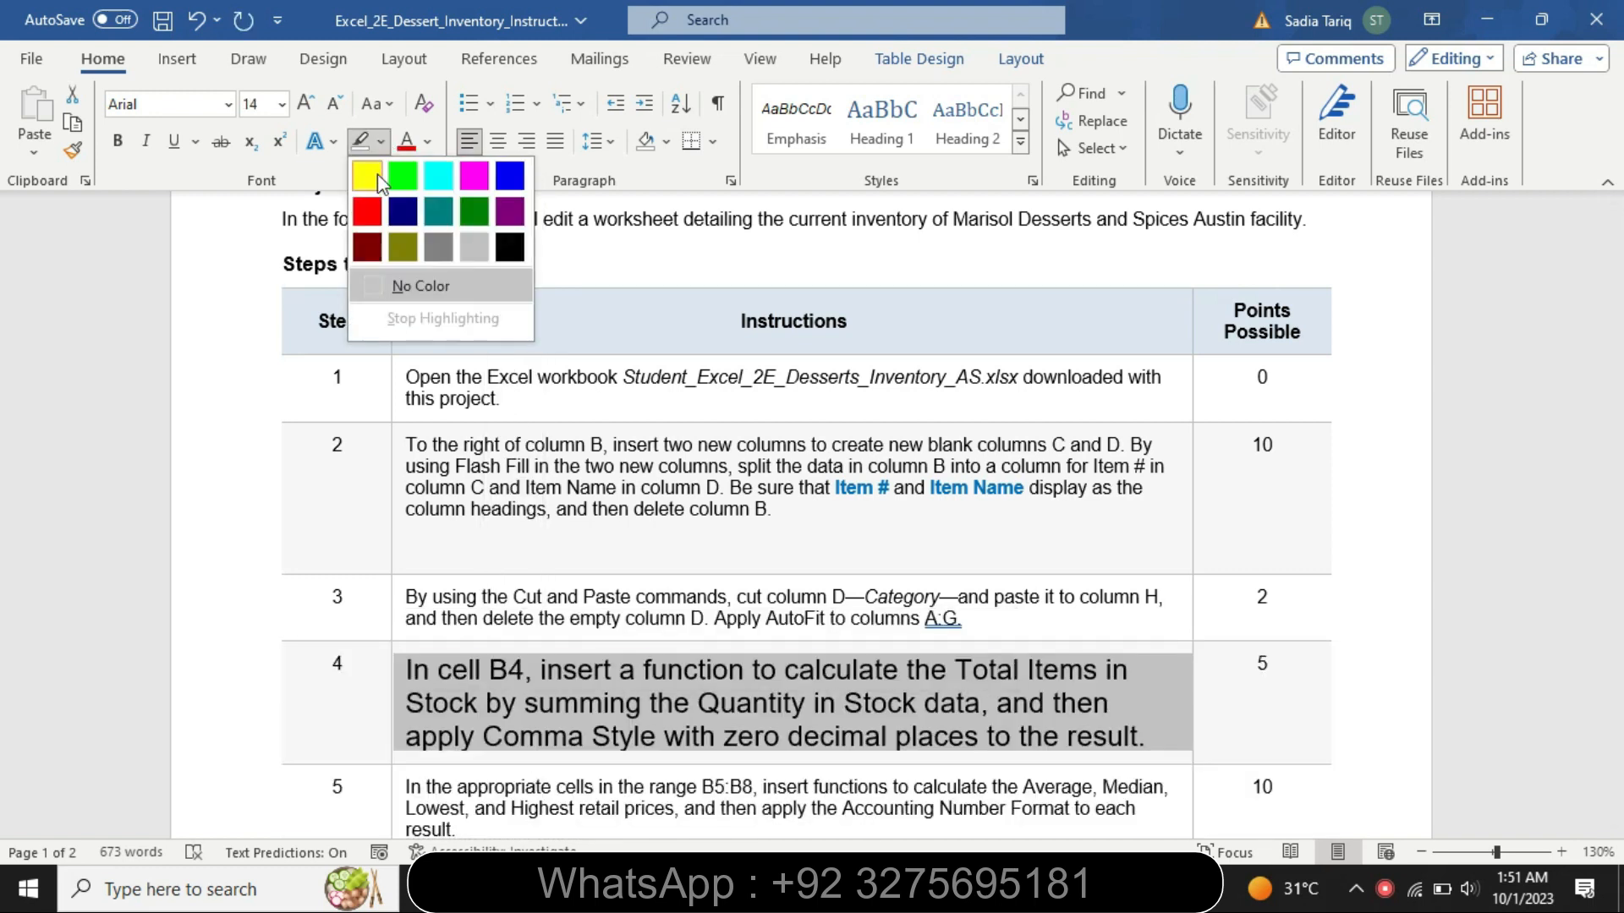
pyautogui.click(368, 179)
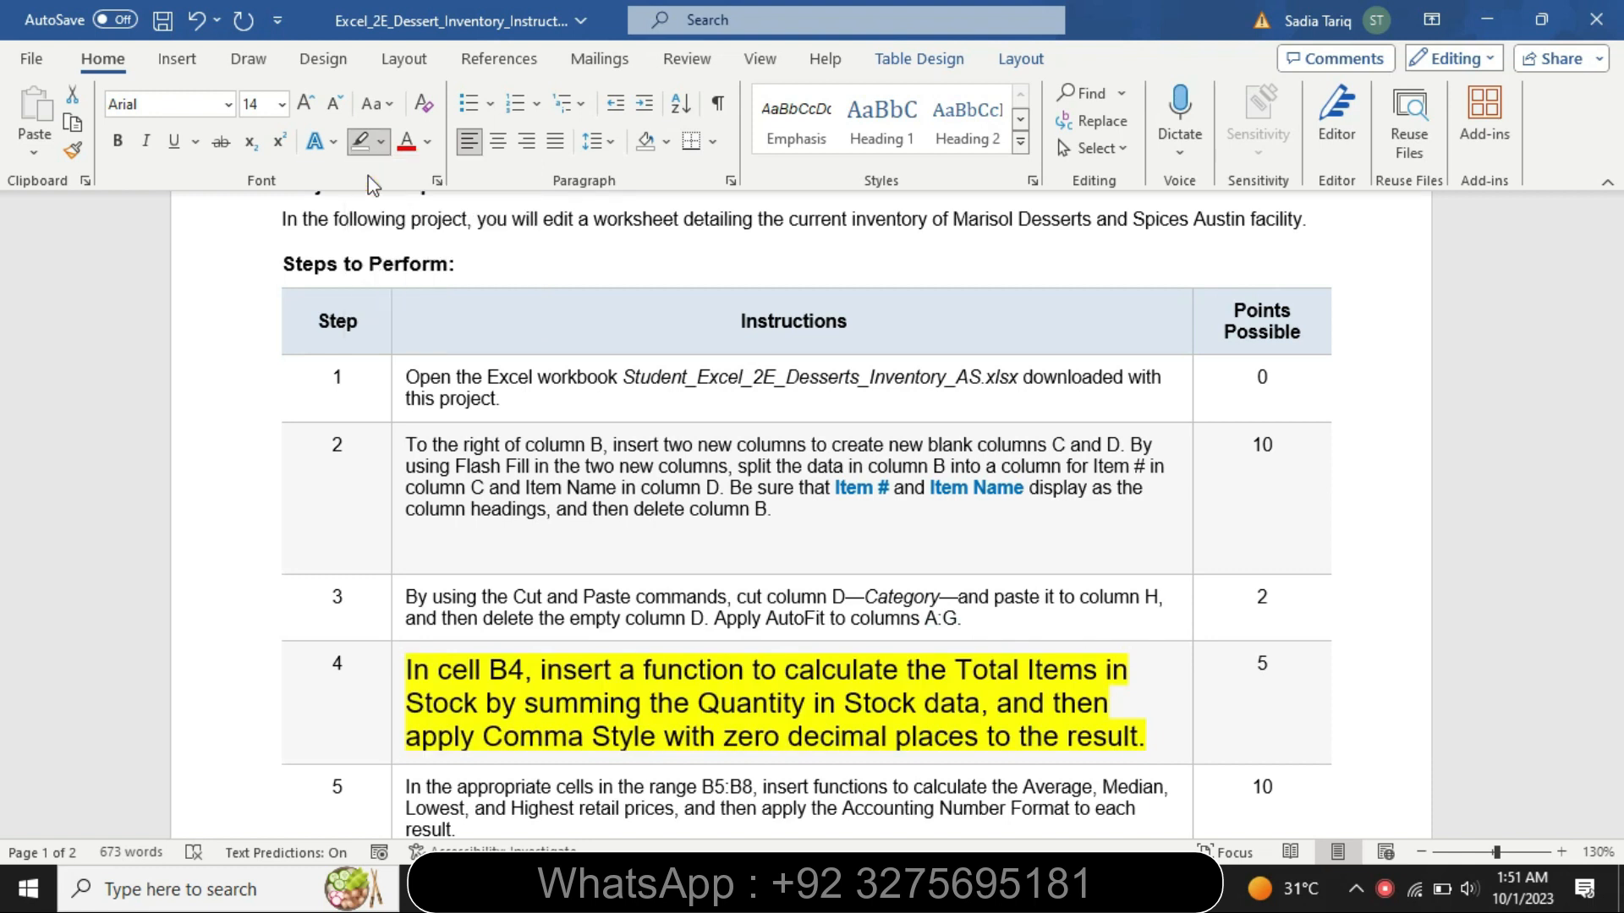
# - Highlight the step 4 text from "In cell B4" through "and then" in turquoise
pyautogui.moveTo(425, 680); pyautogui.dragTo(1104, 711)
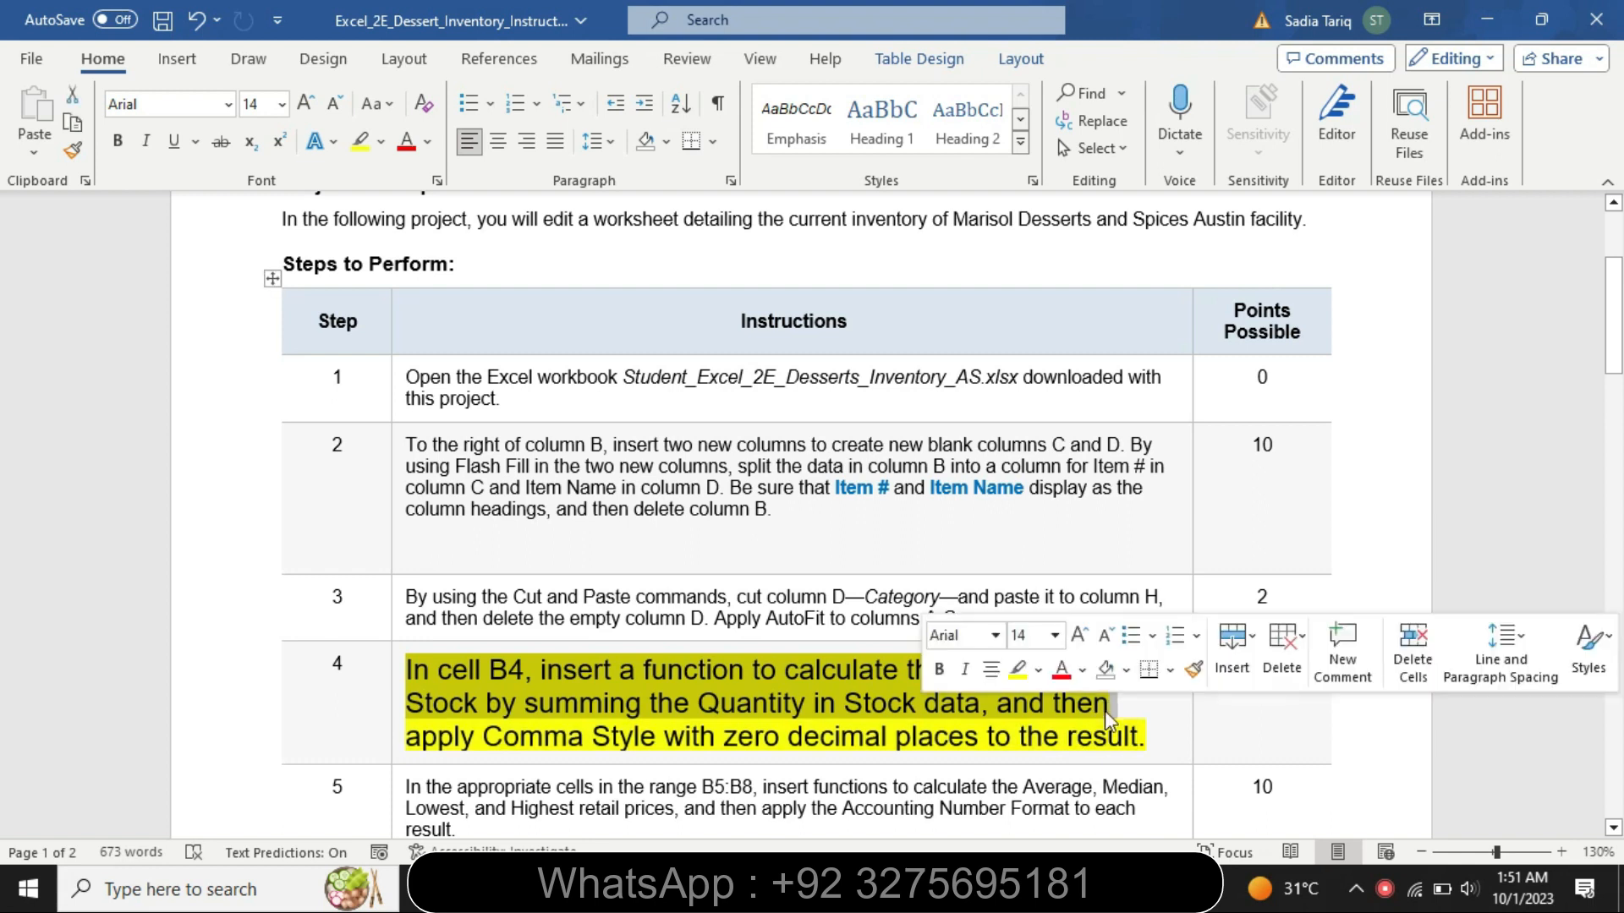
pyautogui.click(1038, 670)
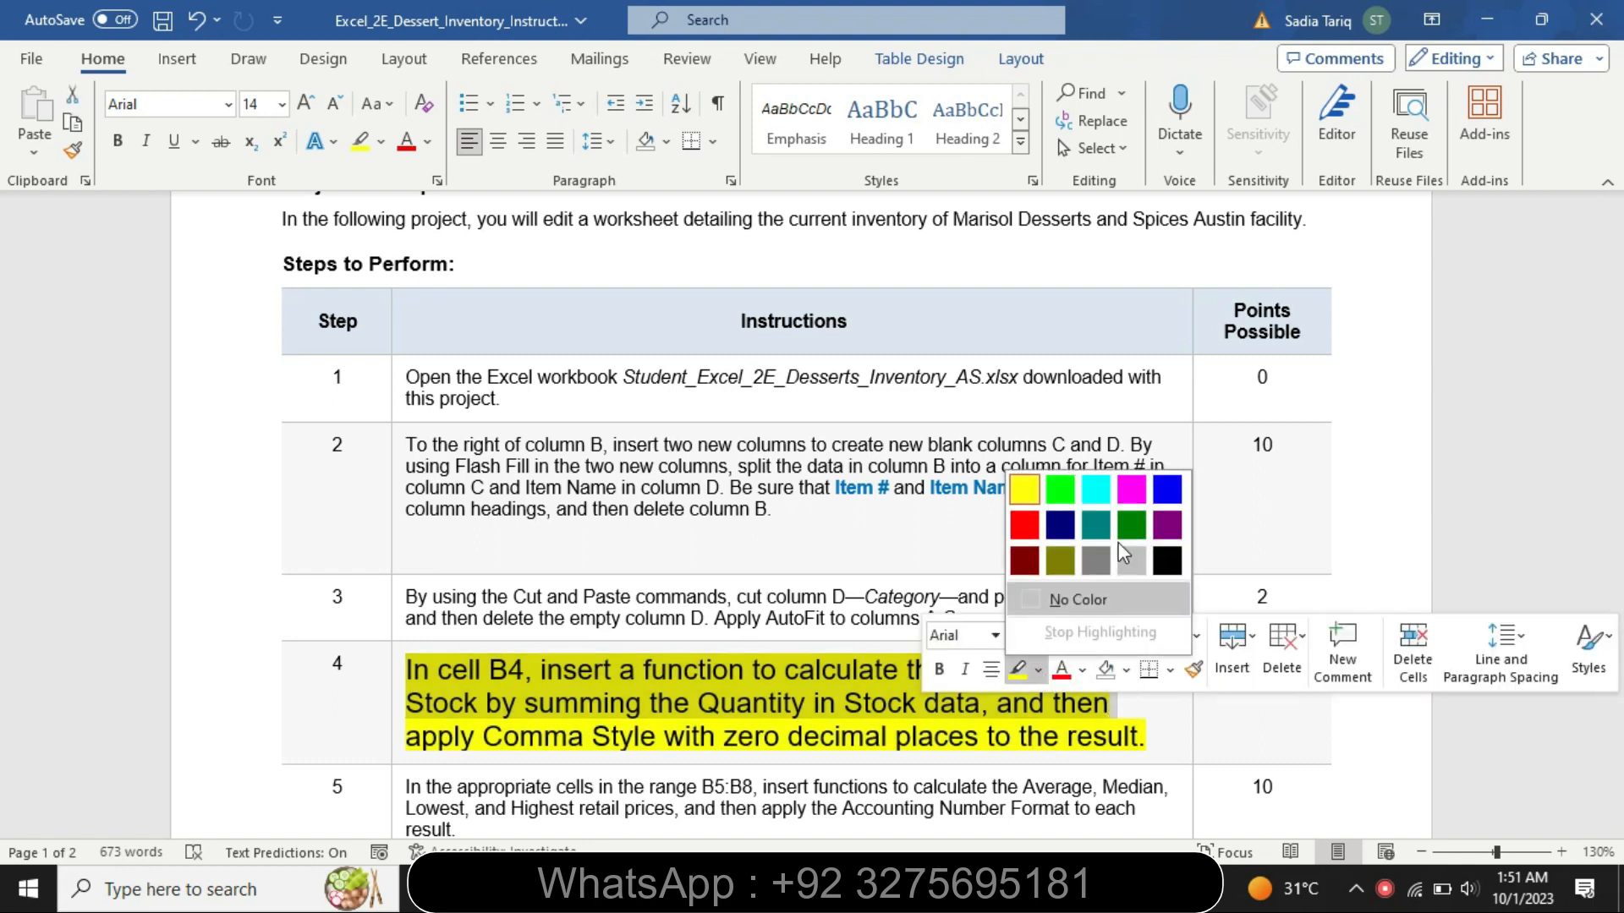
pyautogui.click(1096, 489)
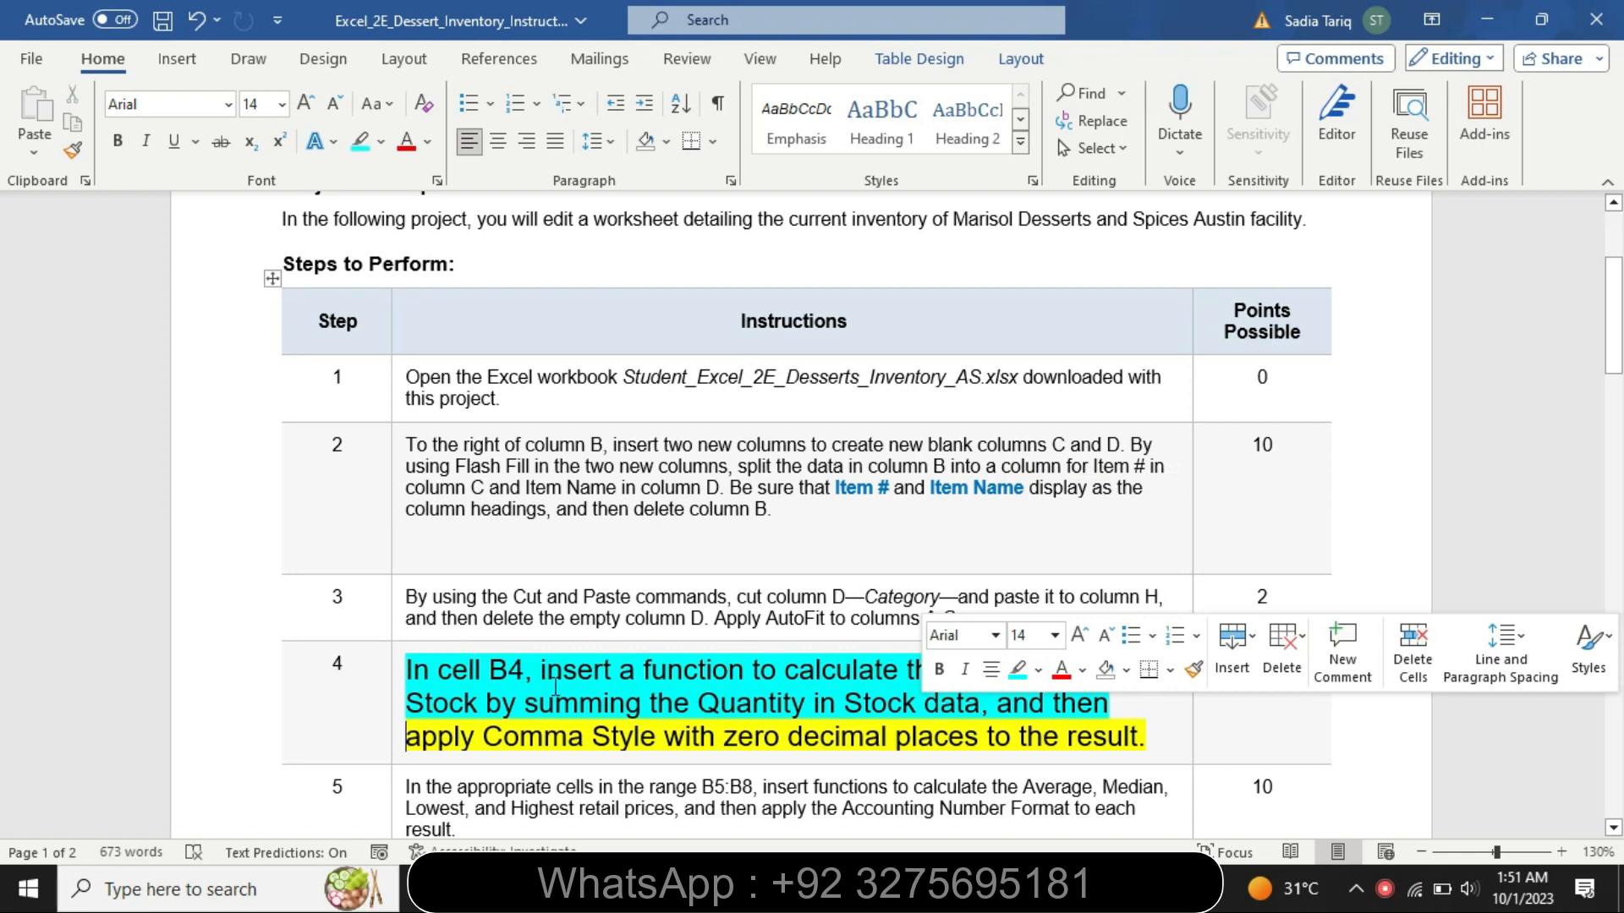
pyautogui.click(737, 700)
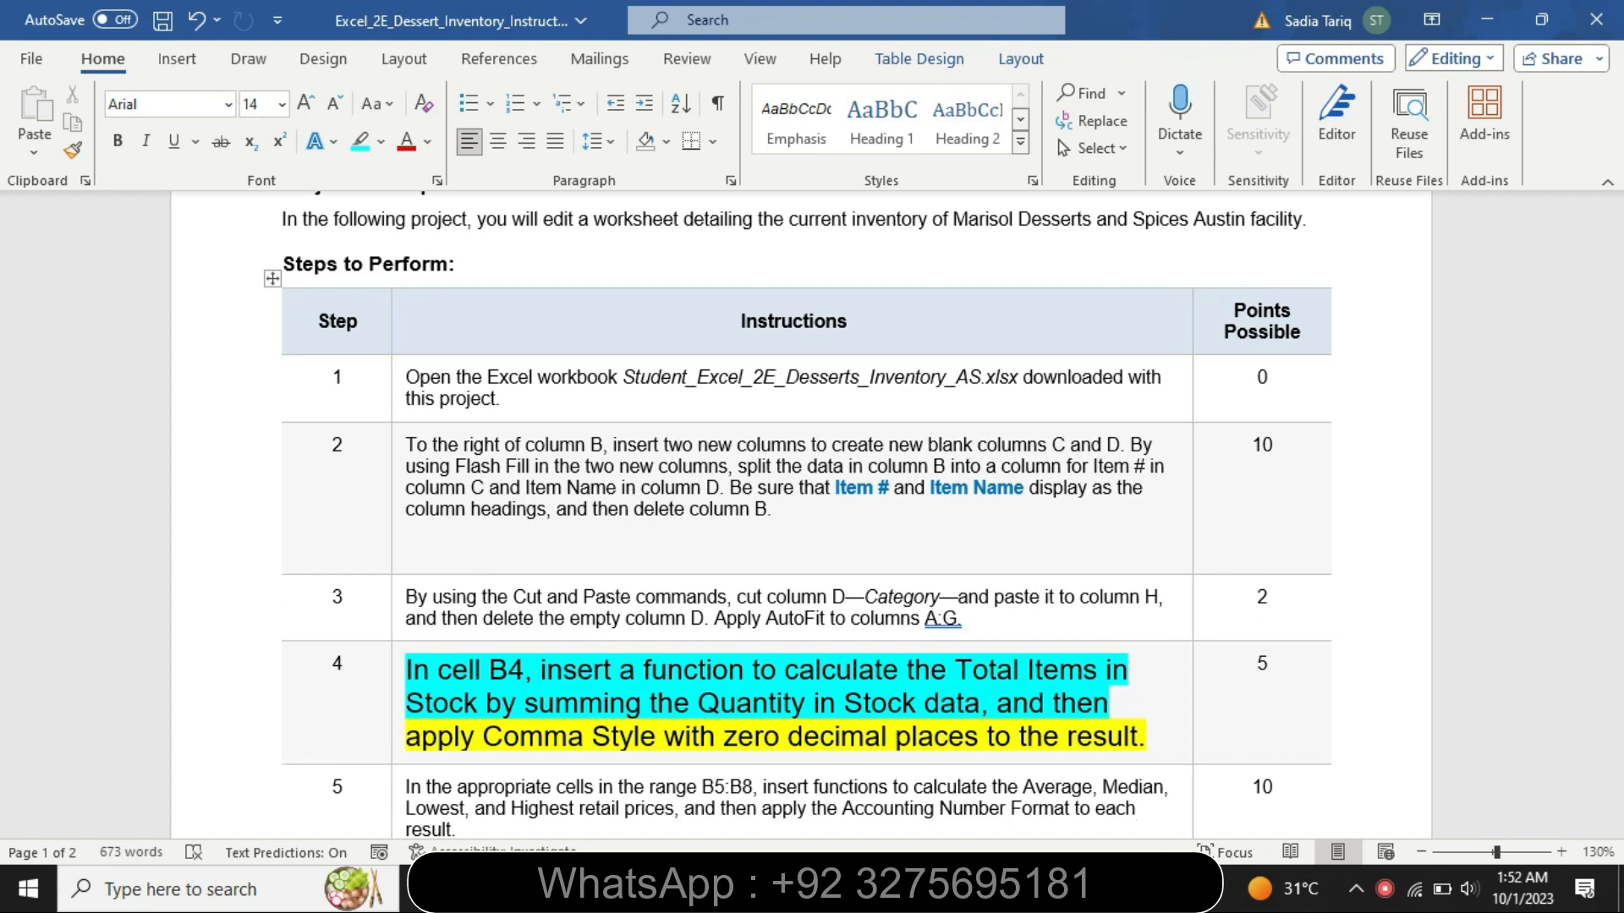
# - Switch to the Excel workbook and enter =SUM(A14:A42) in cell B4 to total the Quantity in Stock data
pyautogui.hotkey('alt', 'Tab')
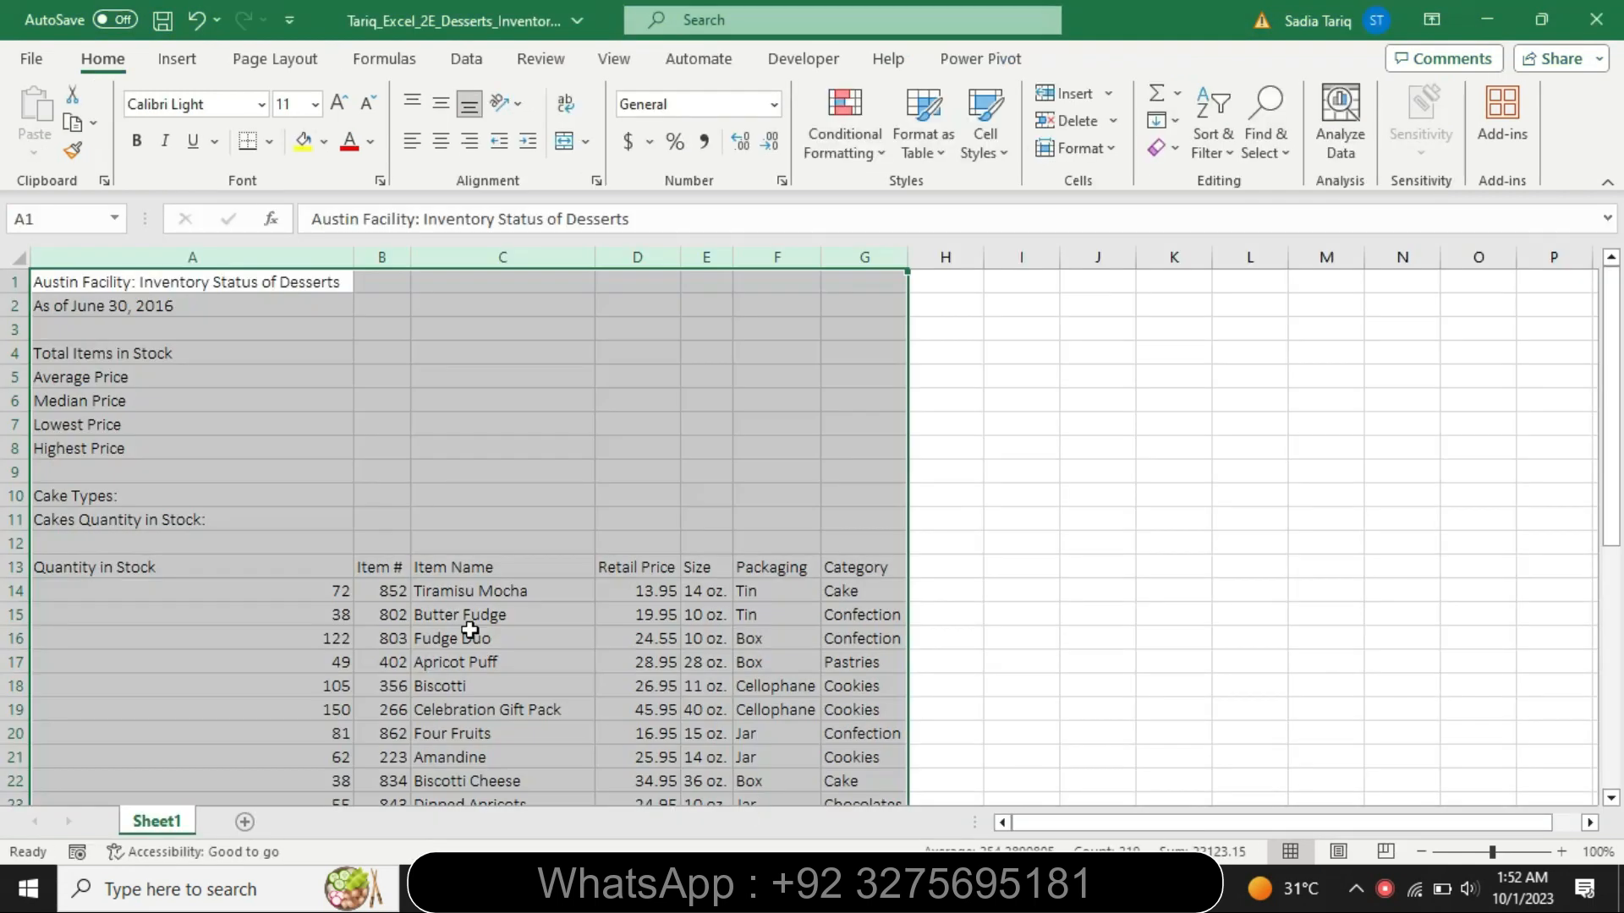
pyautogui.click(374, 492)
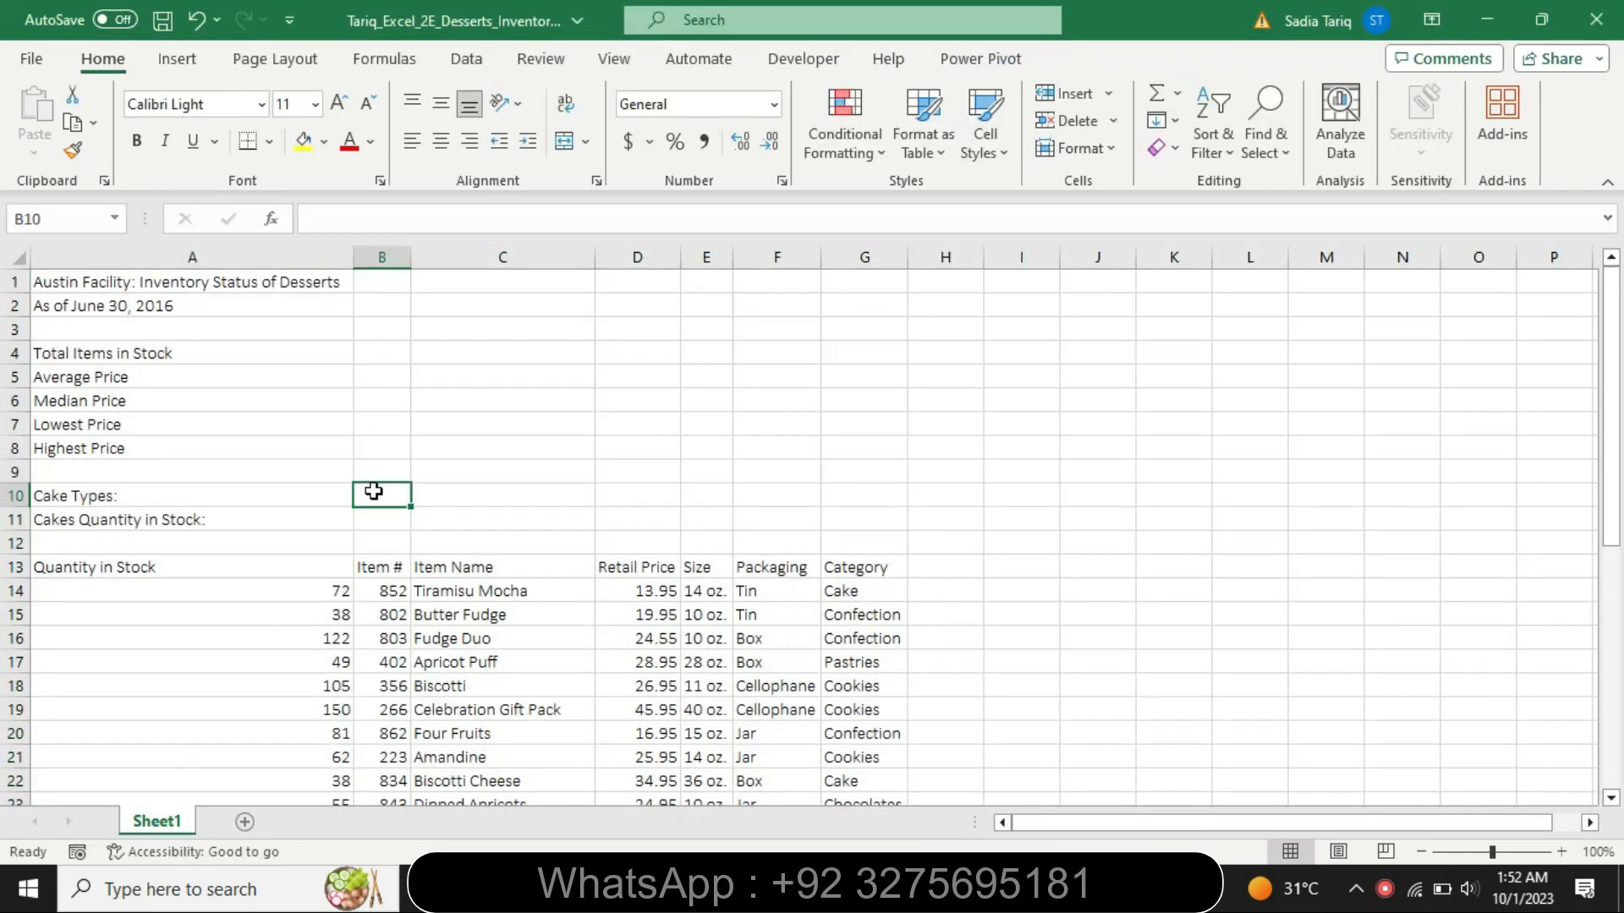
pyautogui.click(370, 352)
pyautogui.write('=')
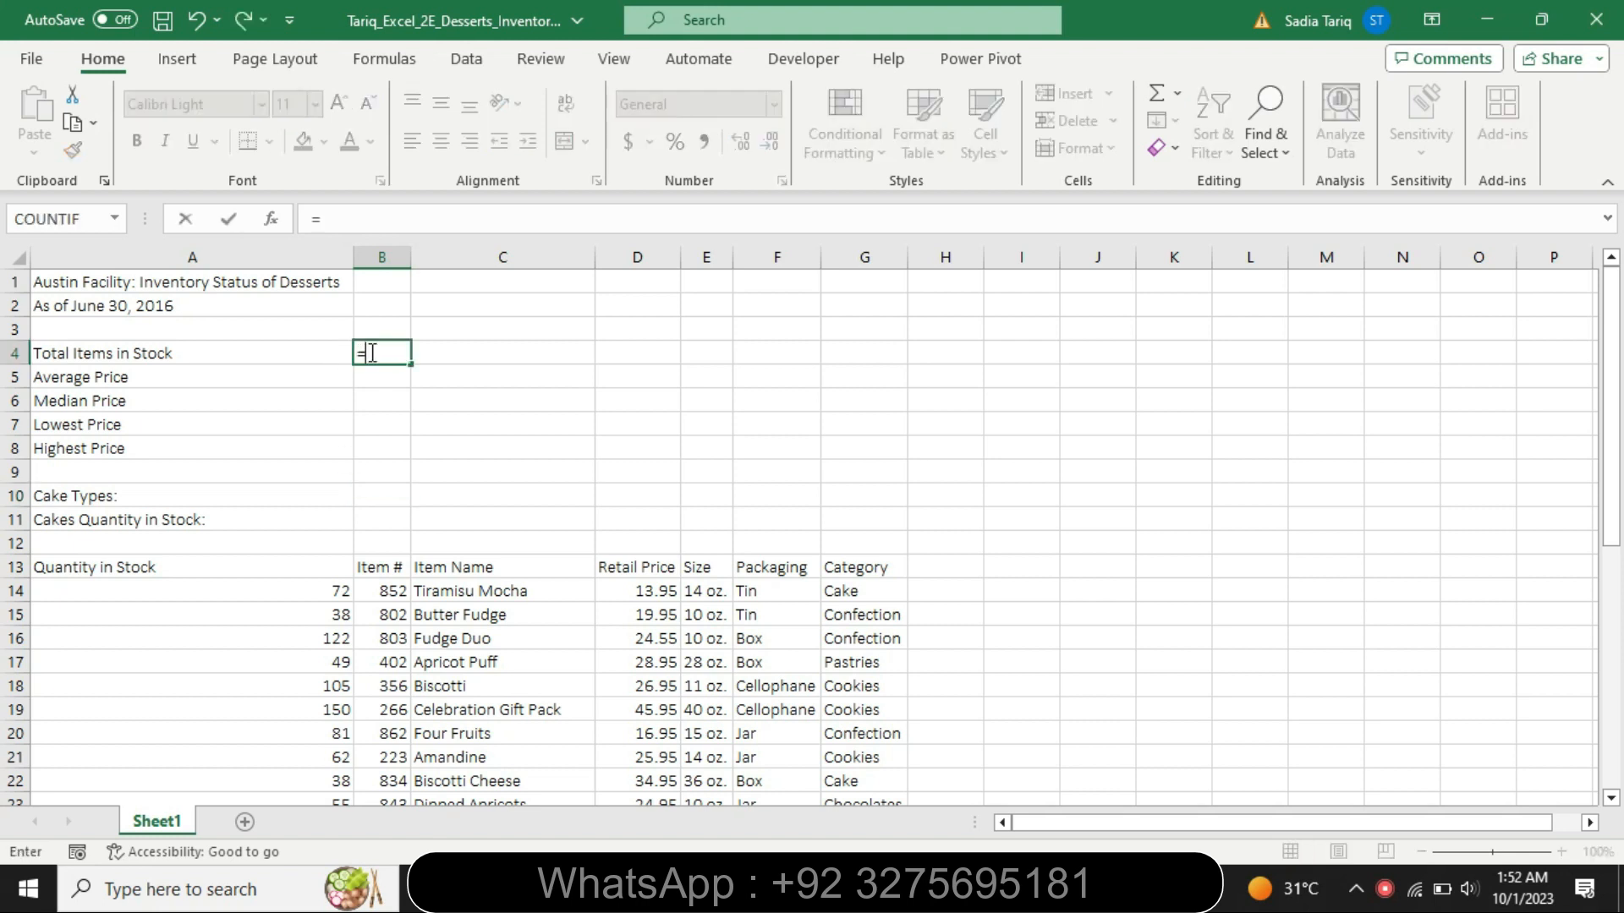
pyautogui.write('sum')
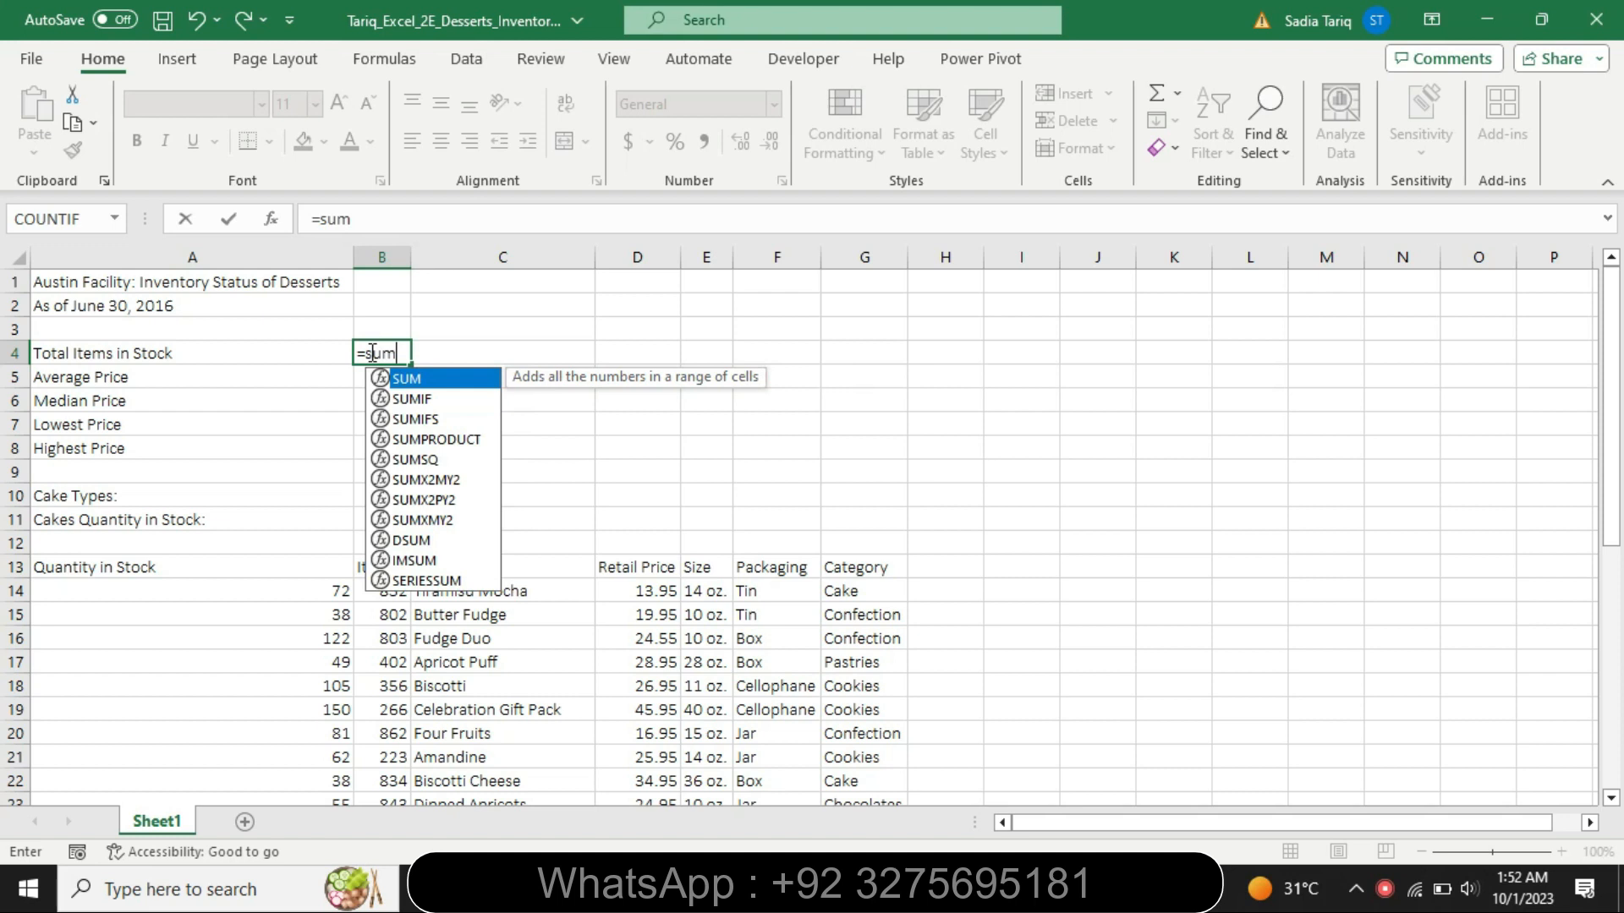
pyautogui.doubleClick(422, 383)
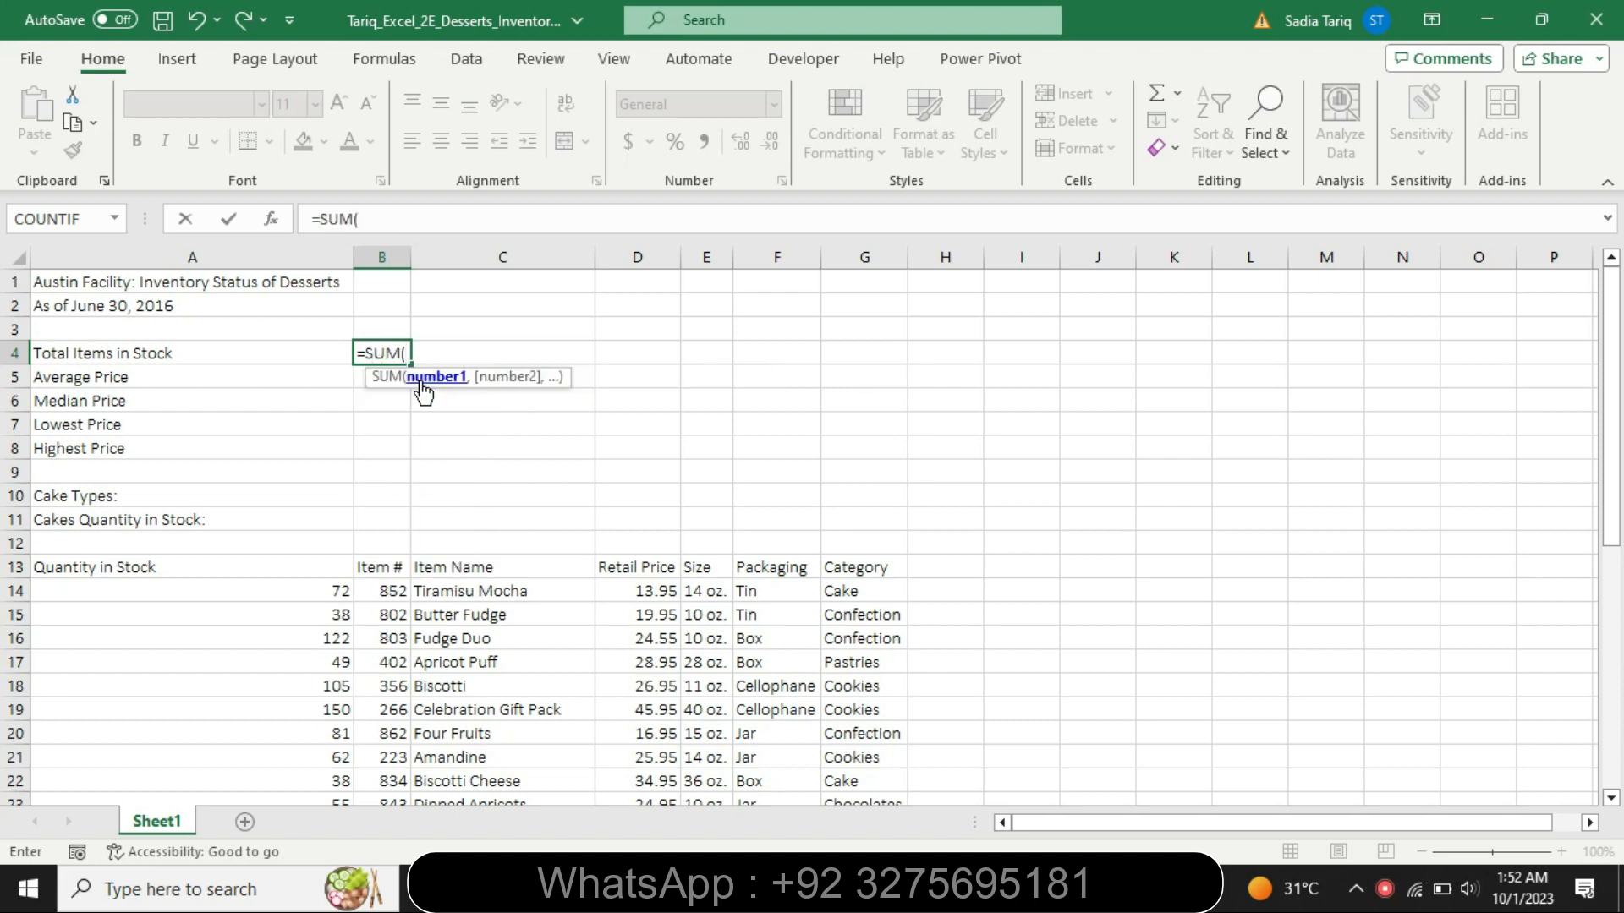
pyautogui.hotkey('alt', 'Tab')
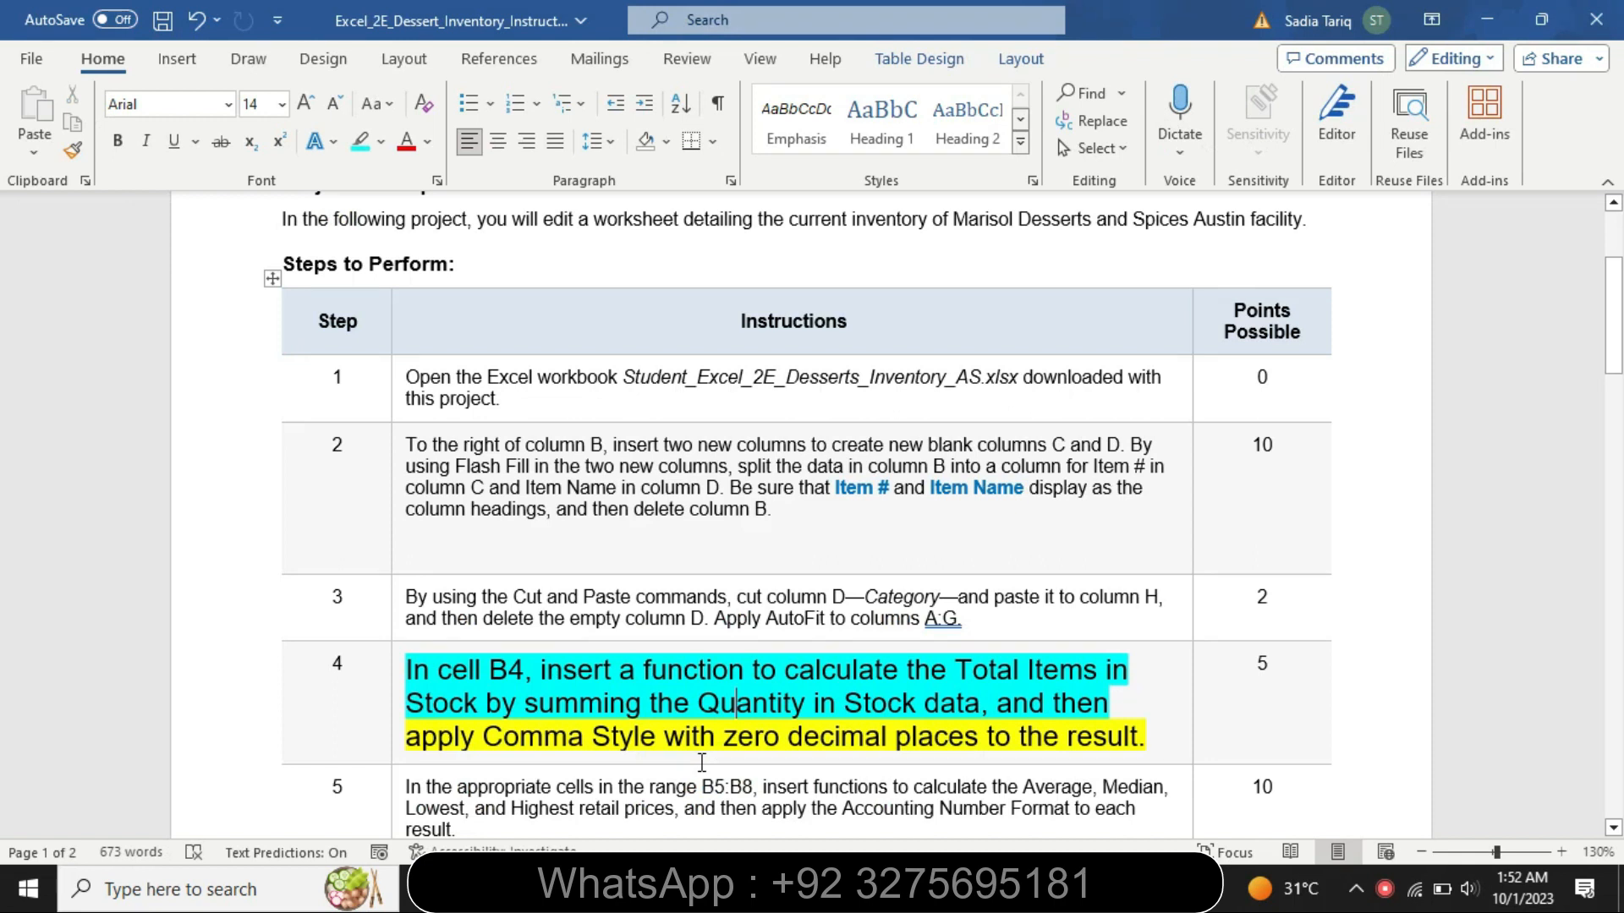
pyautogui.hotkey('alt', 'Tab')
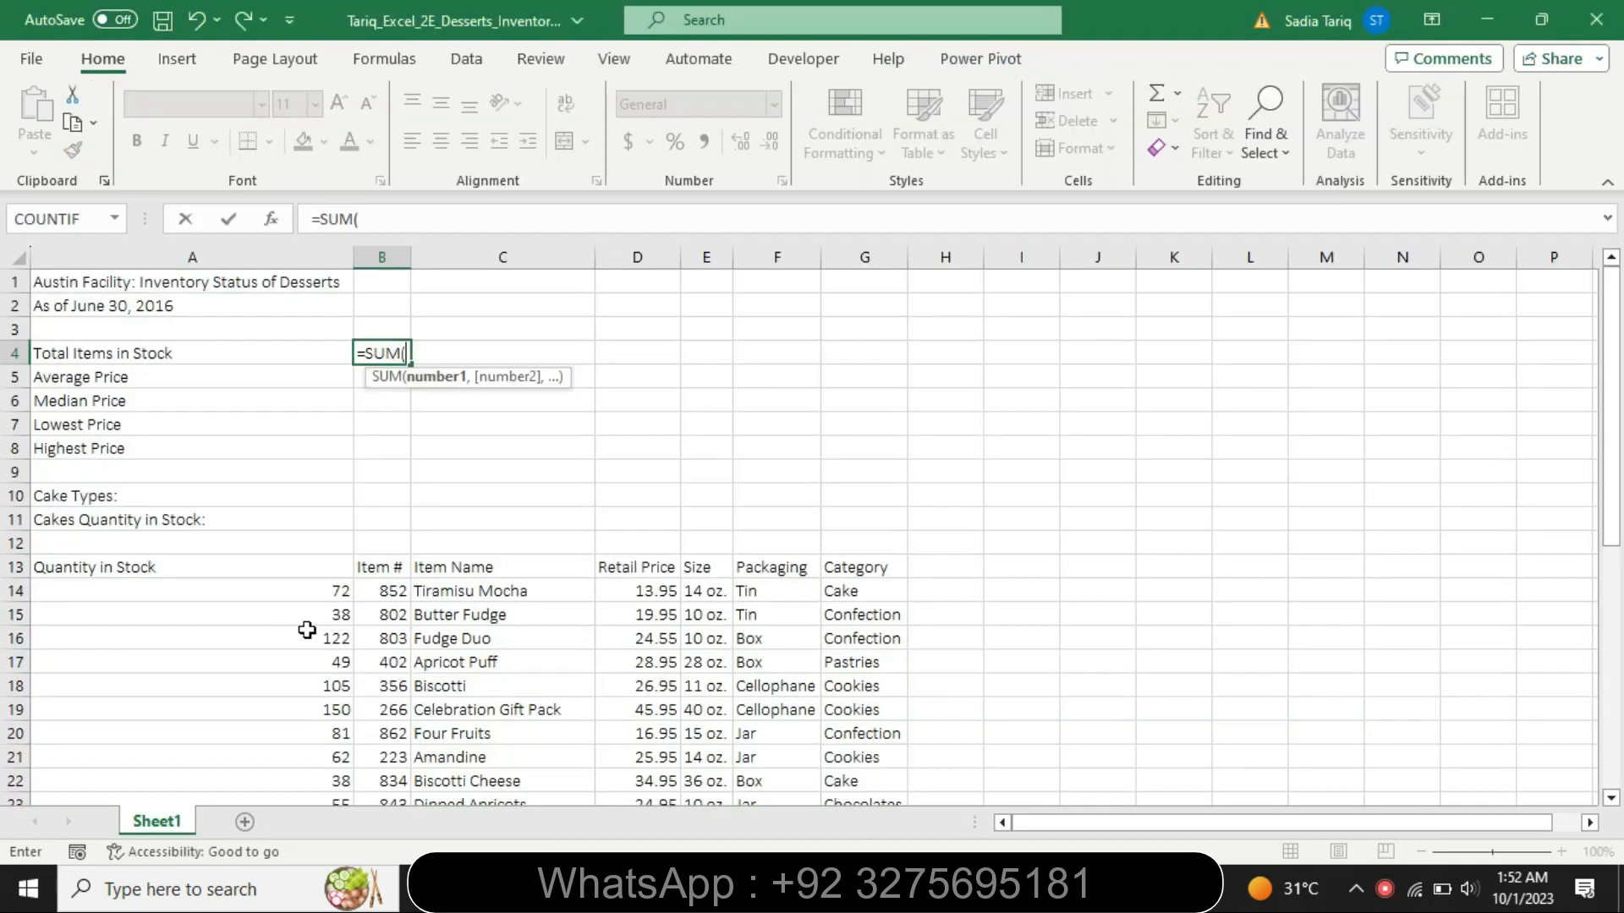
pyautogui.moveTo(275, 597); pyautogui.dragTo(304, 729)
pyautogui.press('Return')
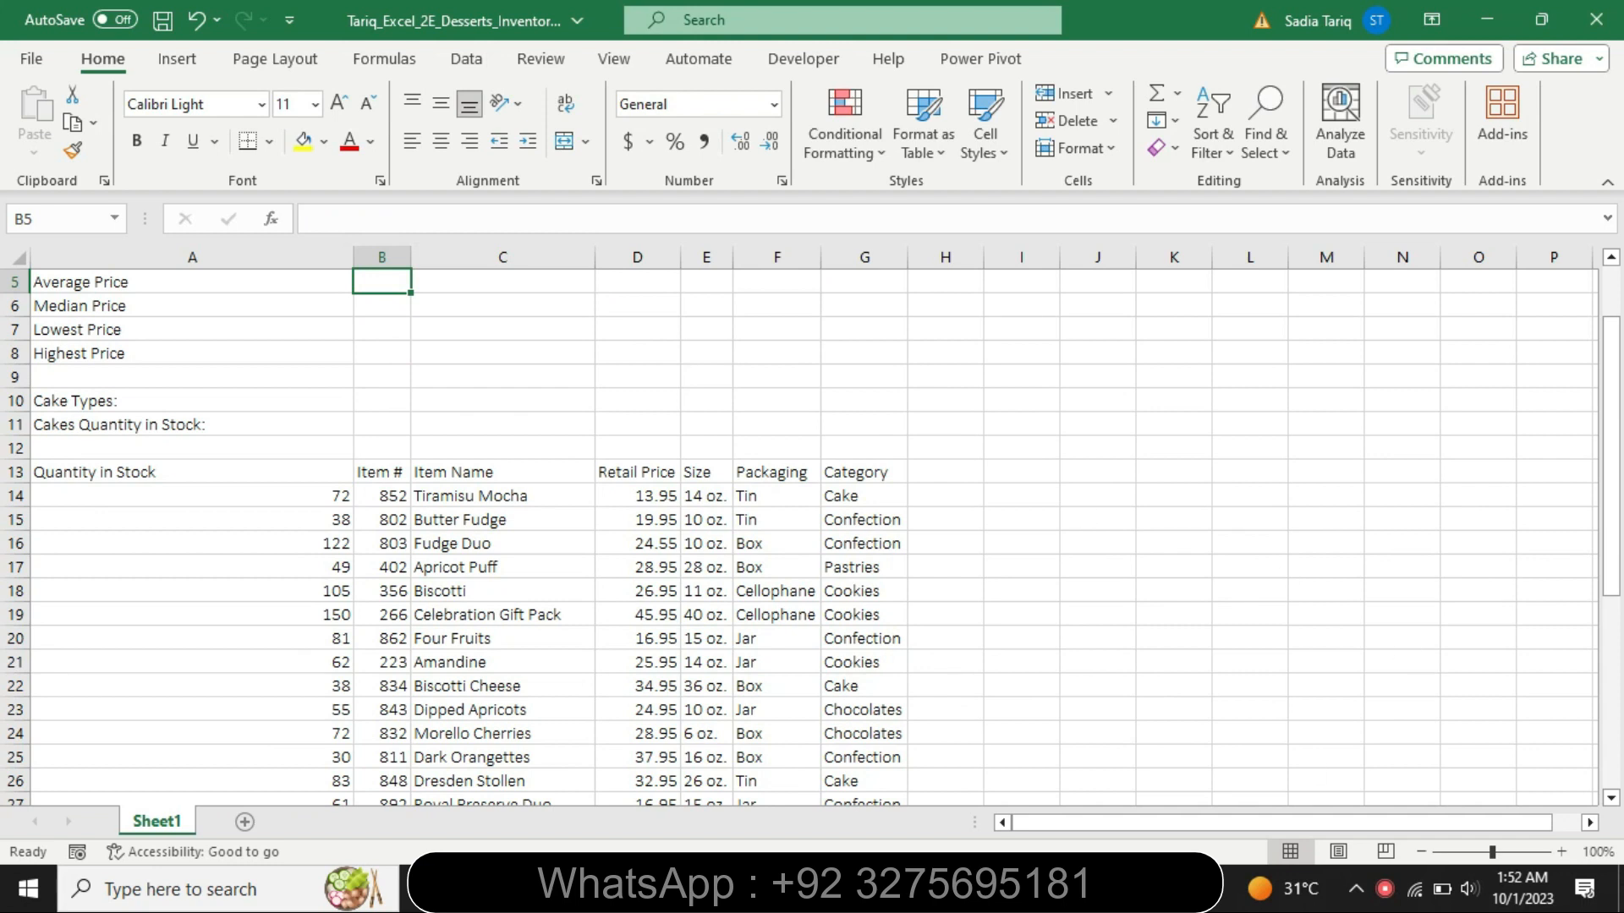
# - Check the step 4 formatting instruction in Word, return to the Excel workbook and apply the Comma [0] cell style to B4
pyautogui.hotkey('alt', 'Tab')
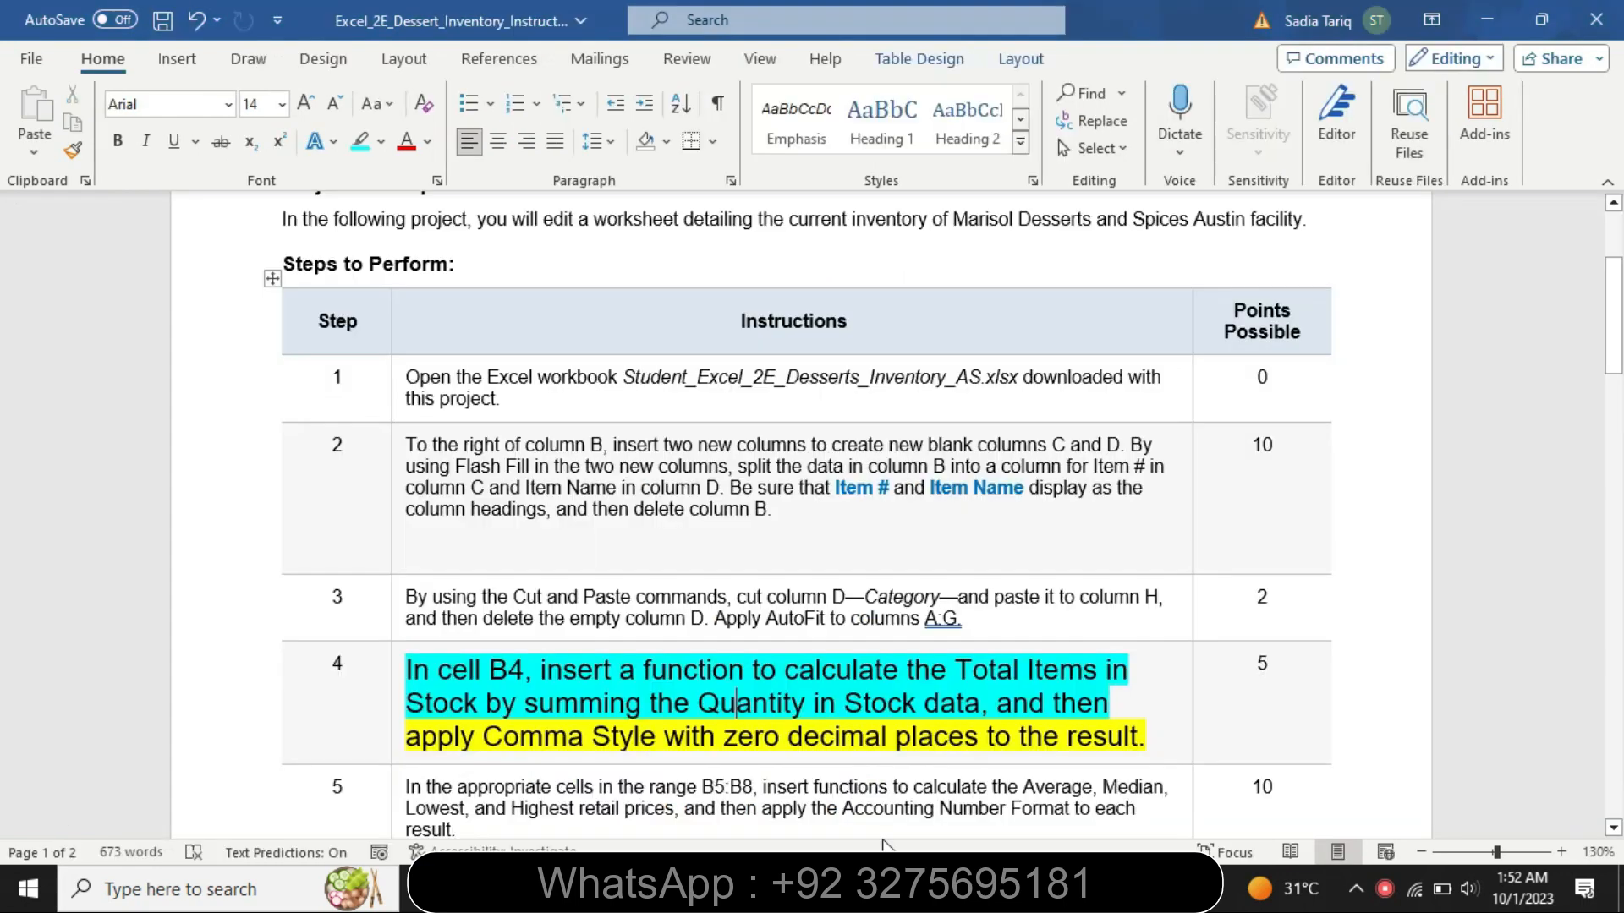
pyautogui.tripleClick(415, 748)
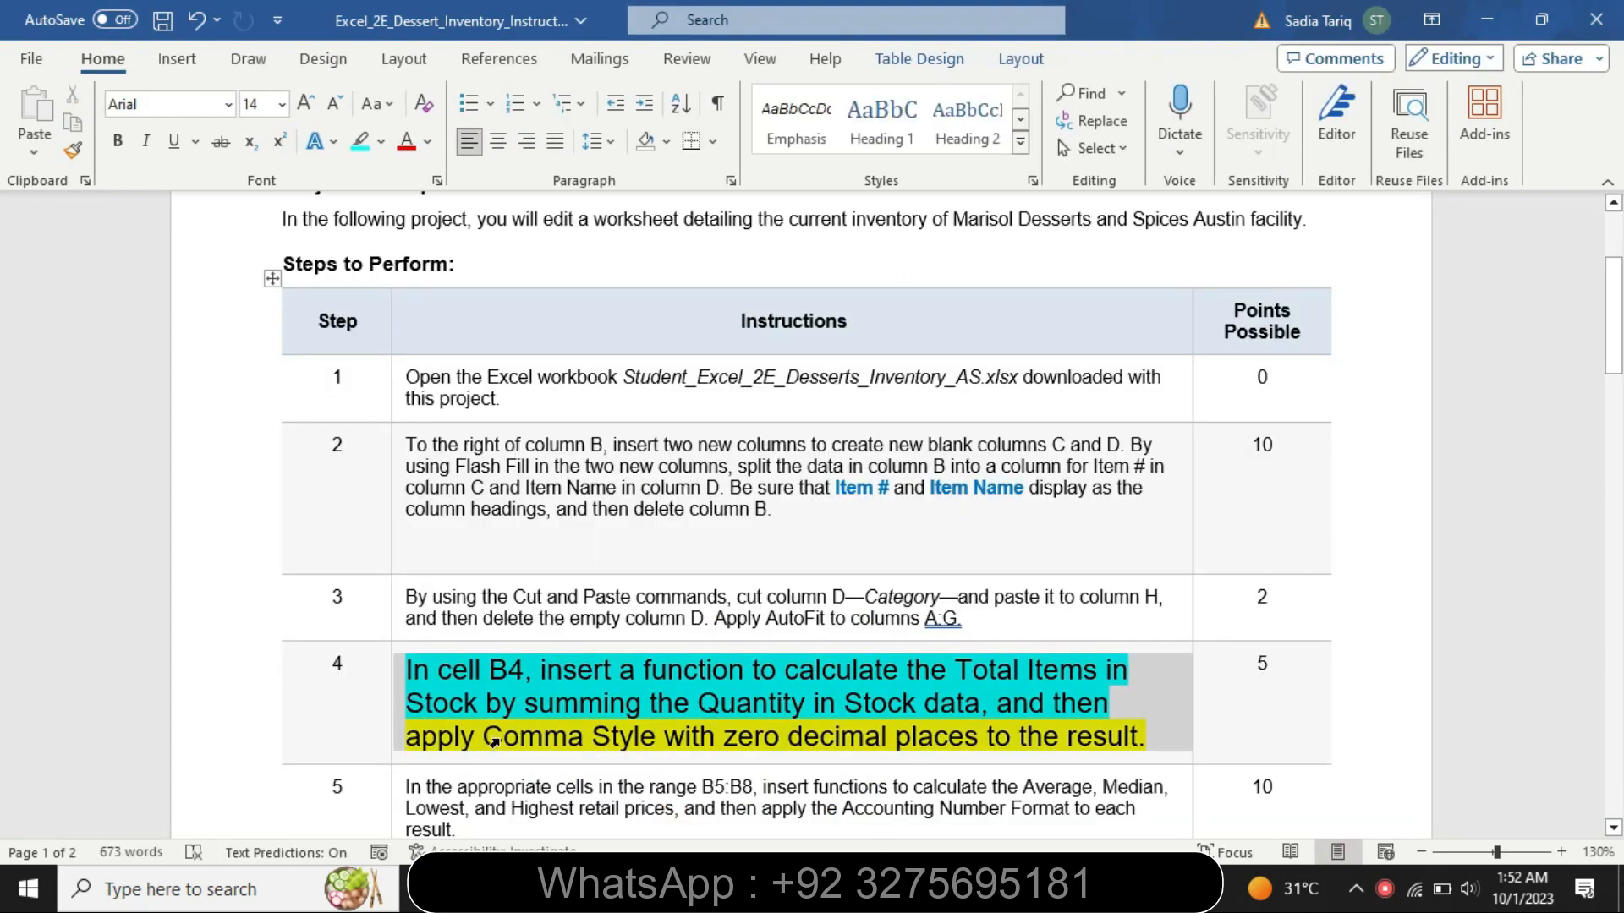
pyautogui.click(1146, 734)
pyautogui.moveTo(1106, 734); pyautogui.dragTo(419, 734)
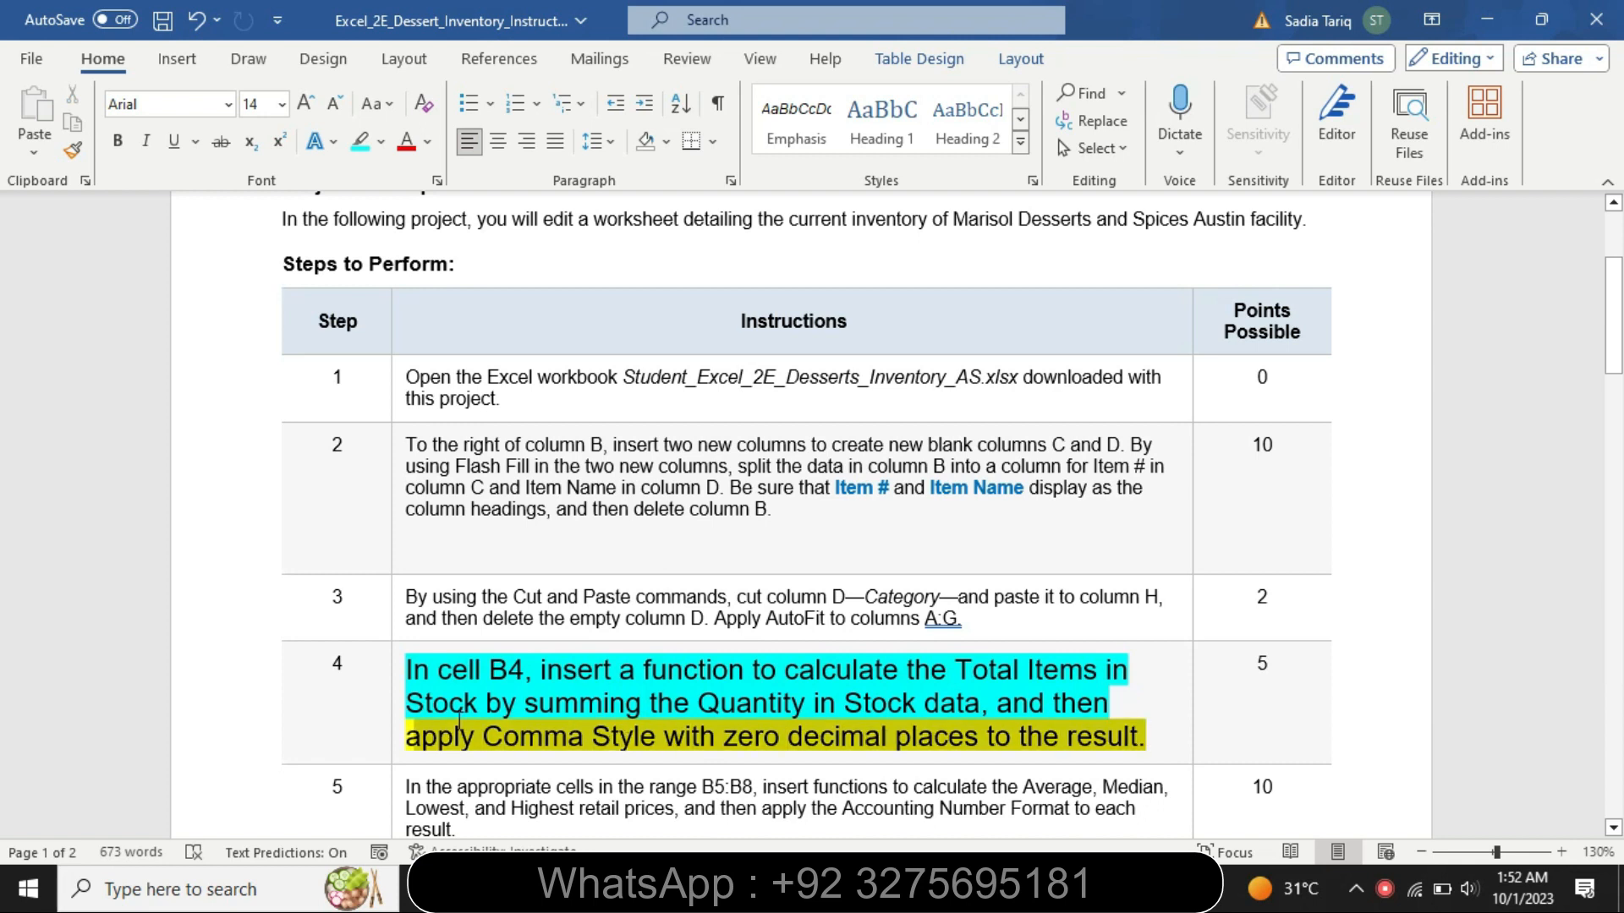
pyautogui.click(540, 677)
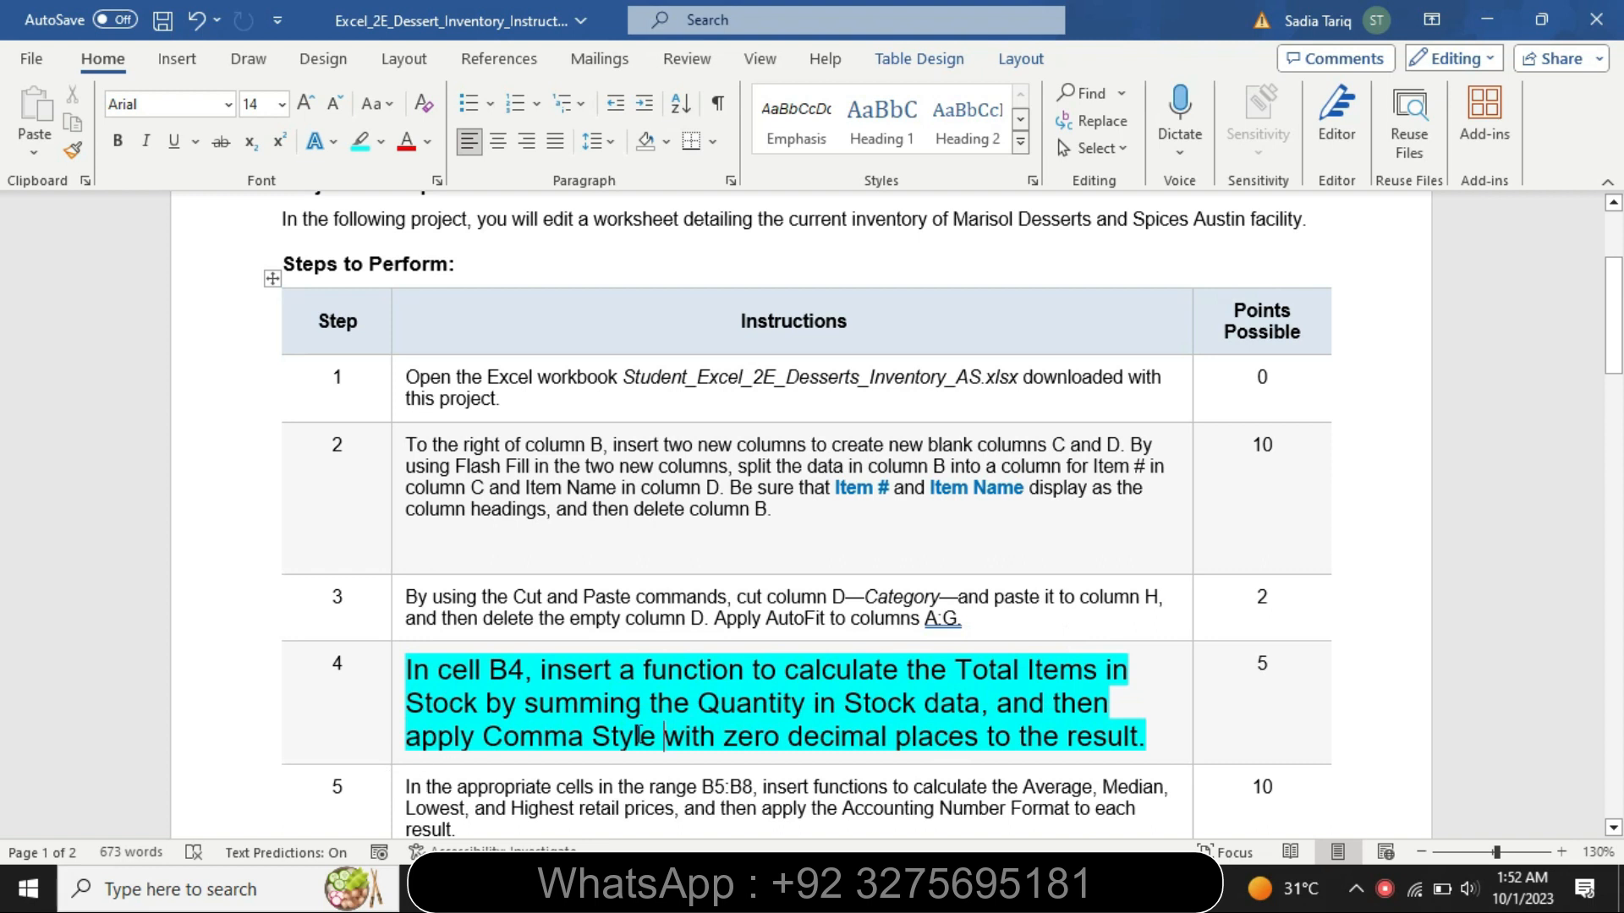
pyautogui.hotkey('alt', 'Tab')
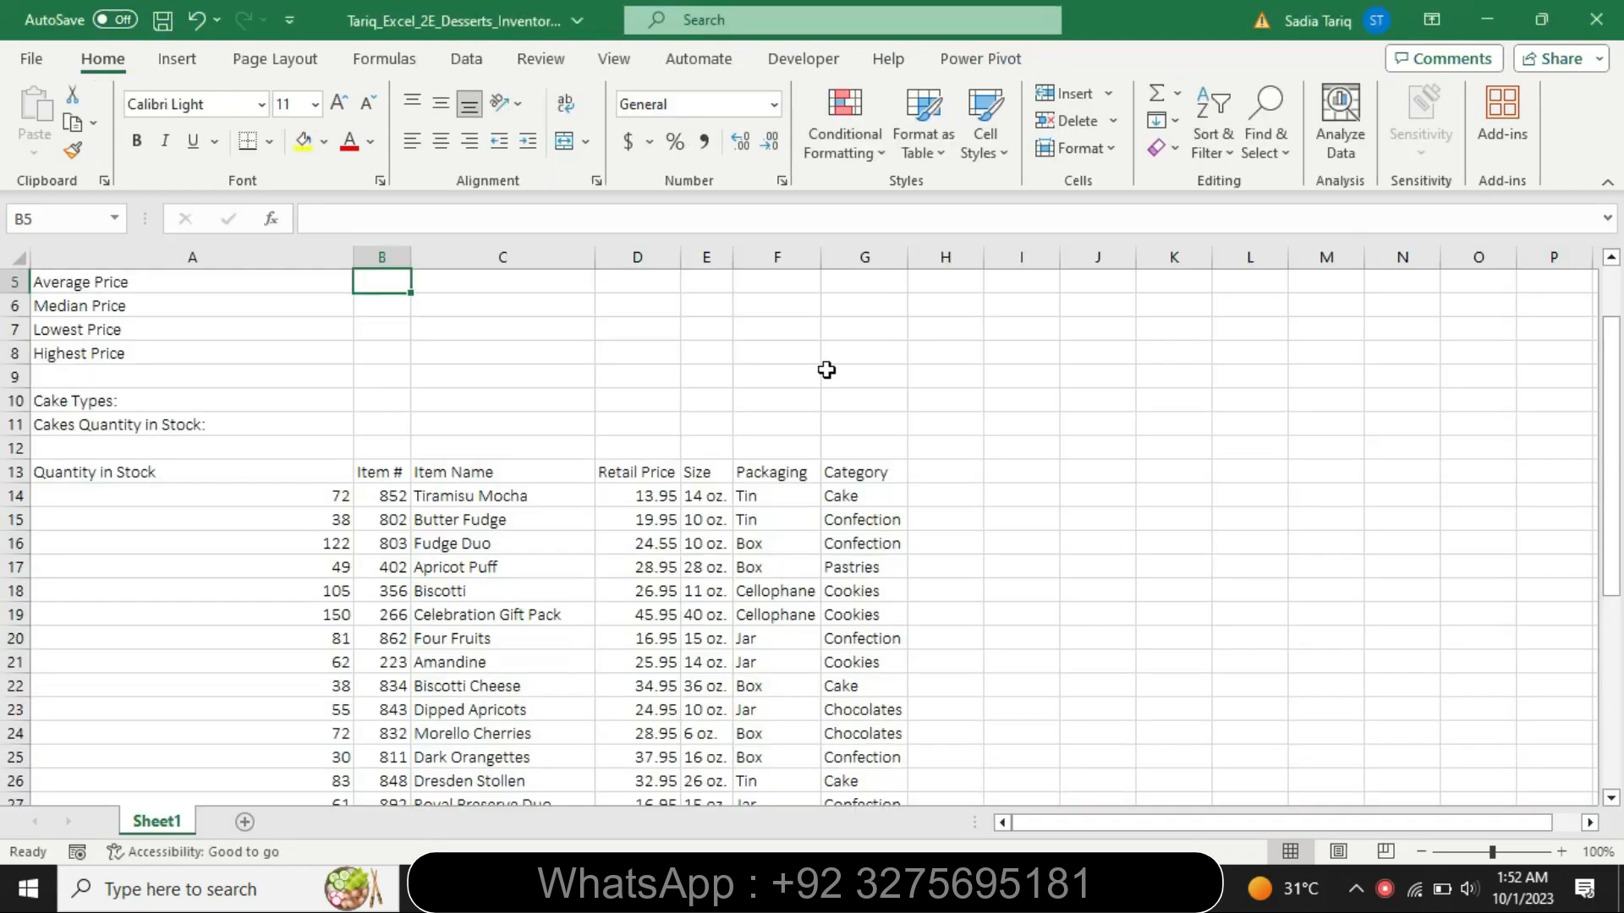
pyautogui.moveTo(1611, 448); pyautogui.dragTo(1590, 300)
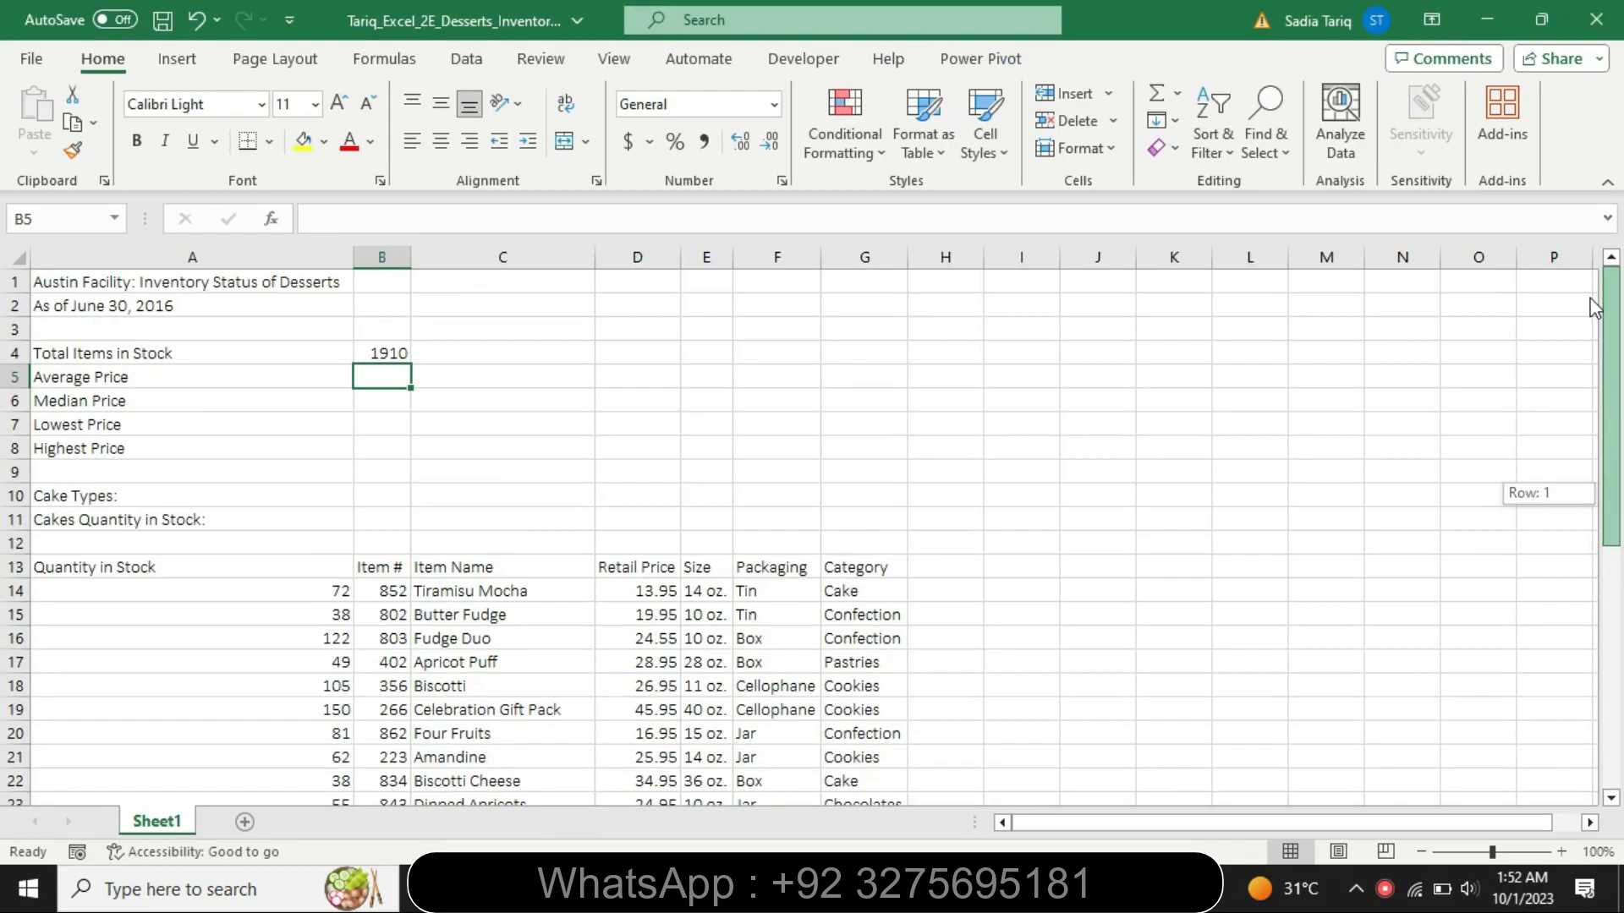
pyautogui.click(384, 352)
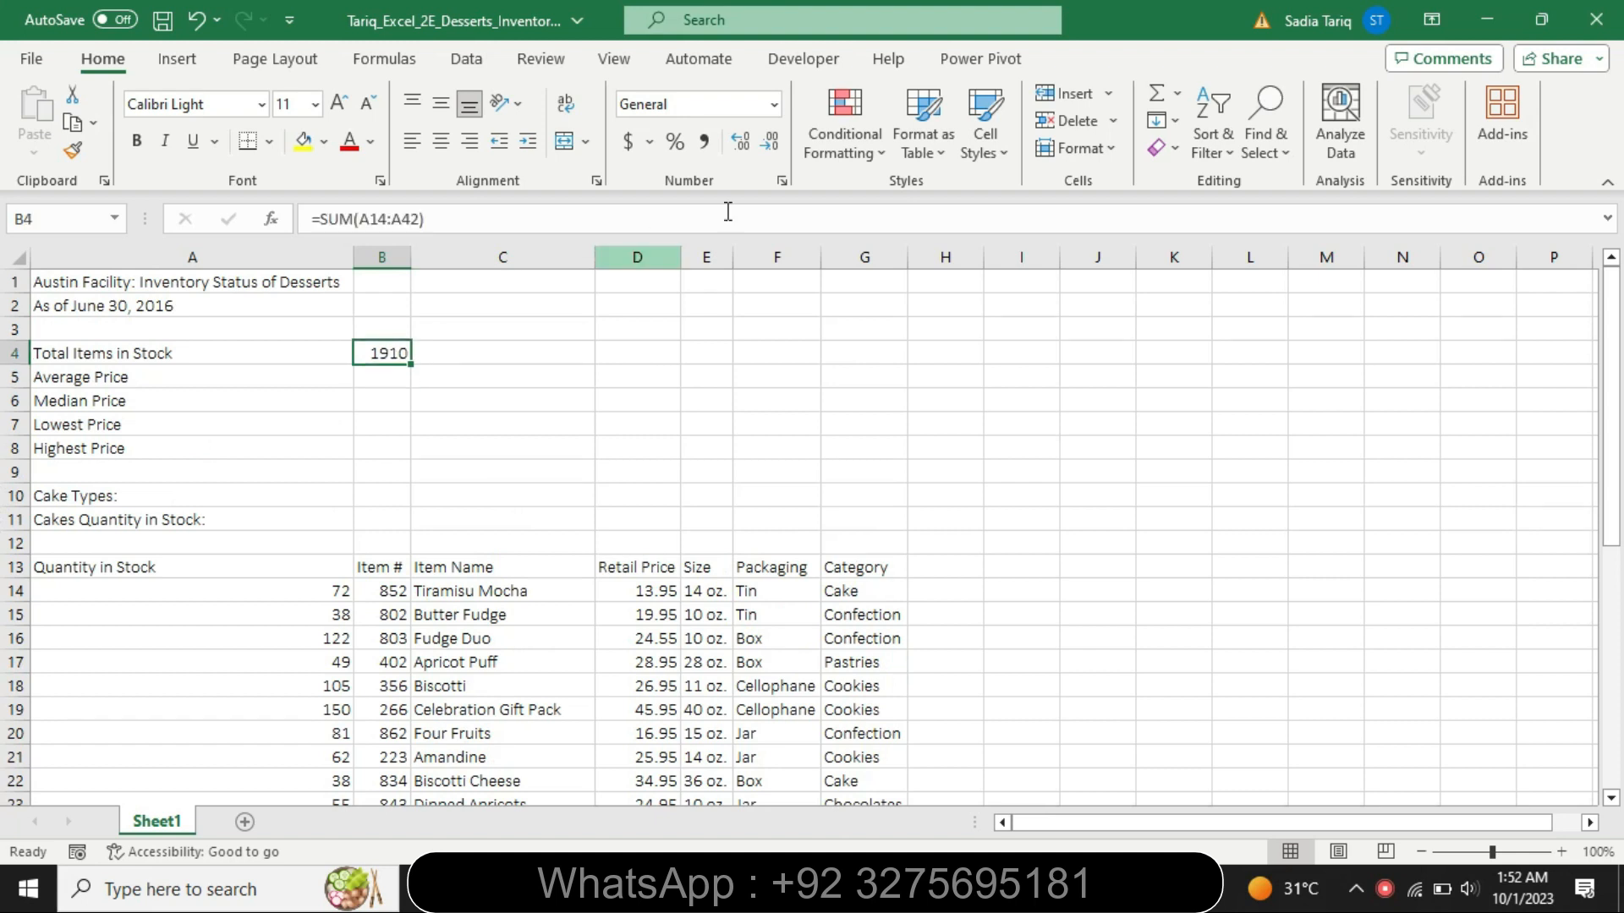
pyautogui.click(978, 126)
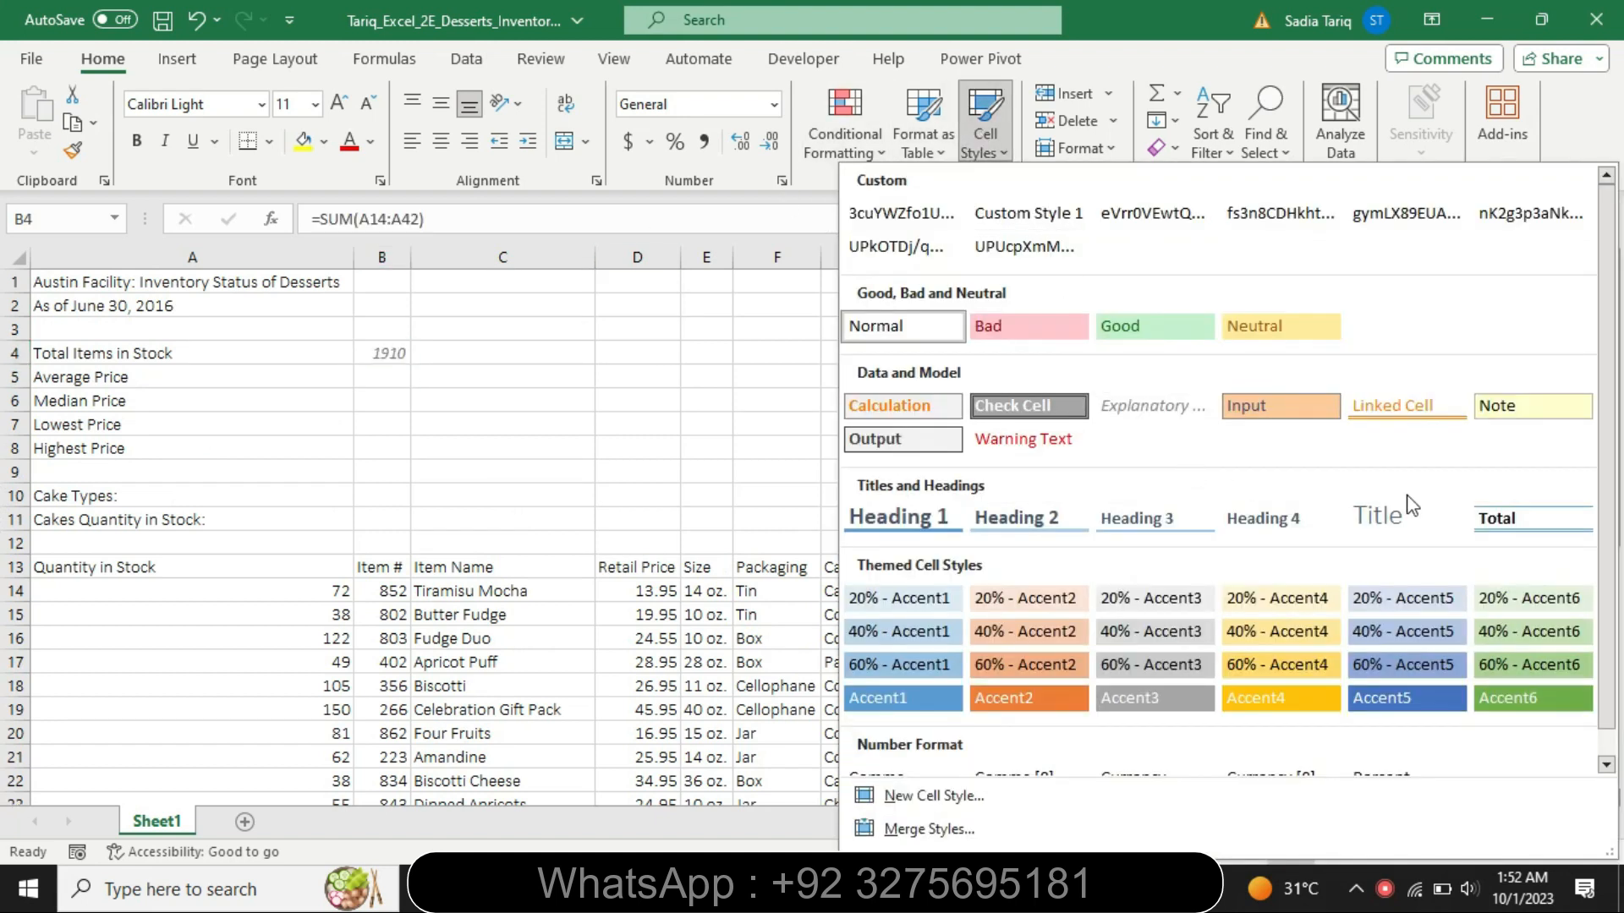
pyautogui.scroll(-1, 1612, 495)
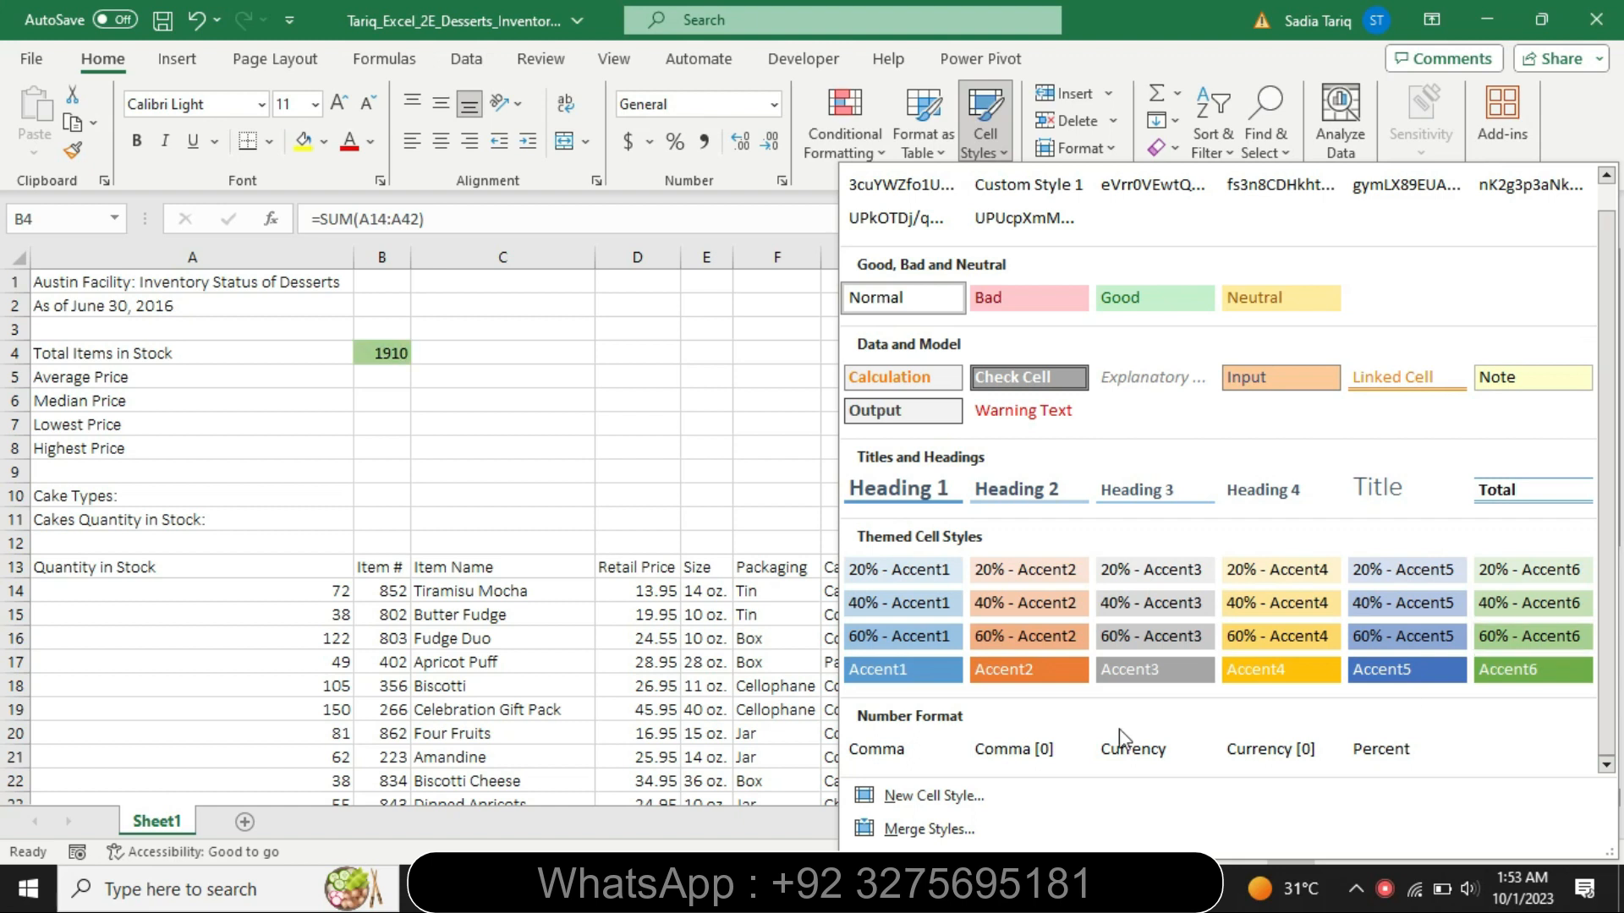
pyautogui.click(1026, 749)
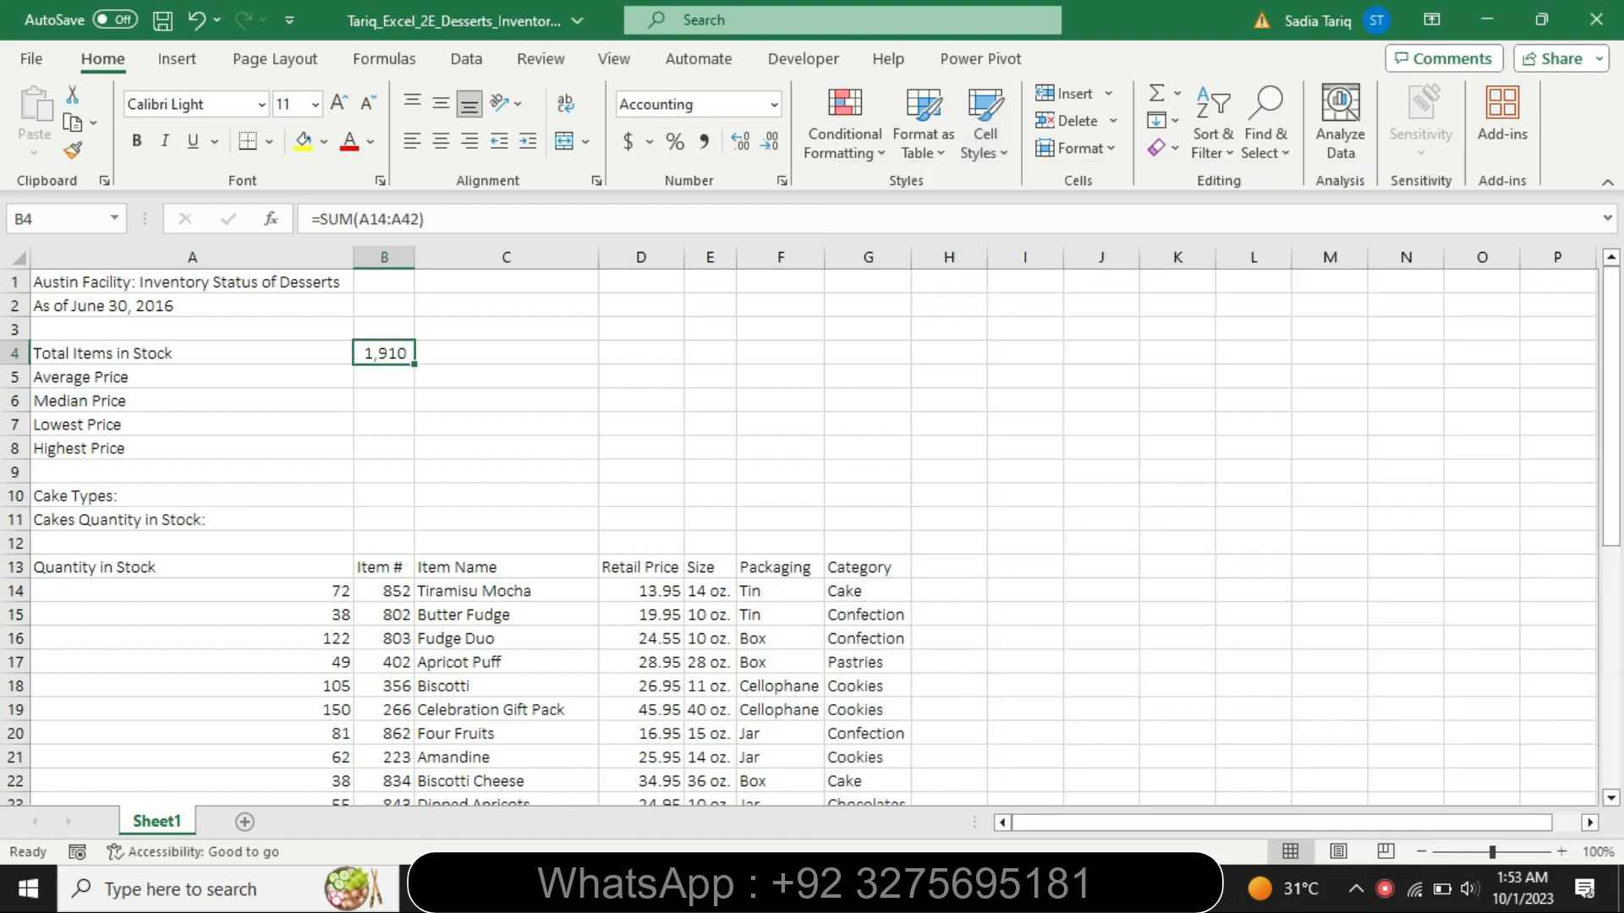
# - Switch to the Word instructions, set the step 4 text to font size 9 and remove its highlighting
pyautogui.hotkey('alt', 'Tab')
pyautogui.click(395, 732)
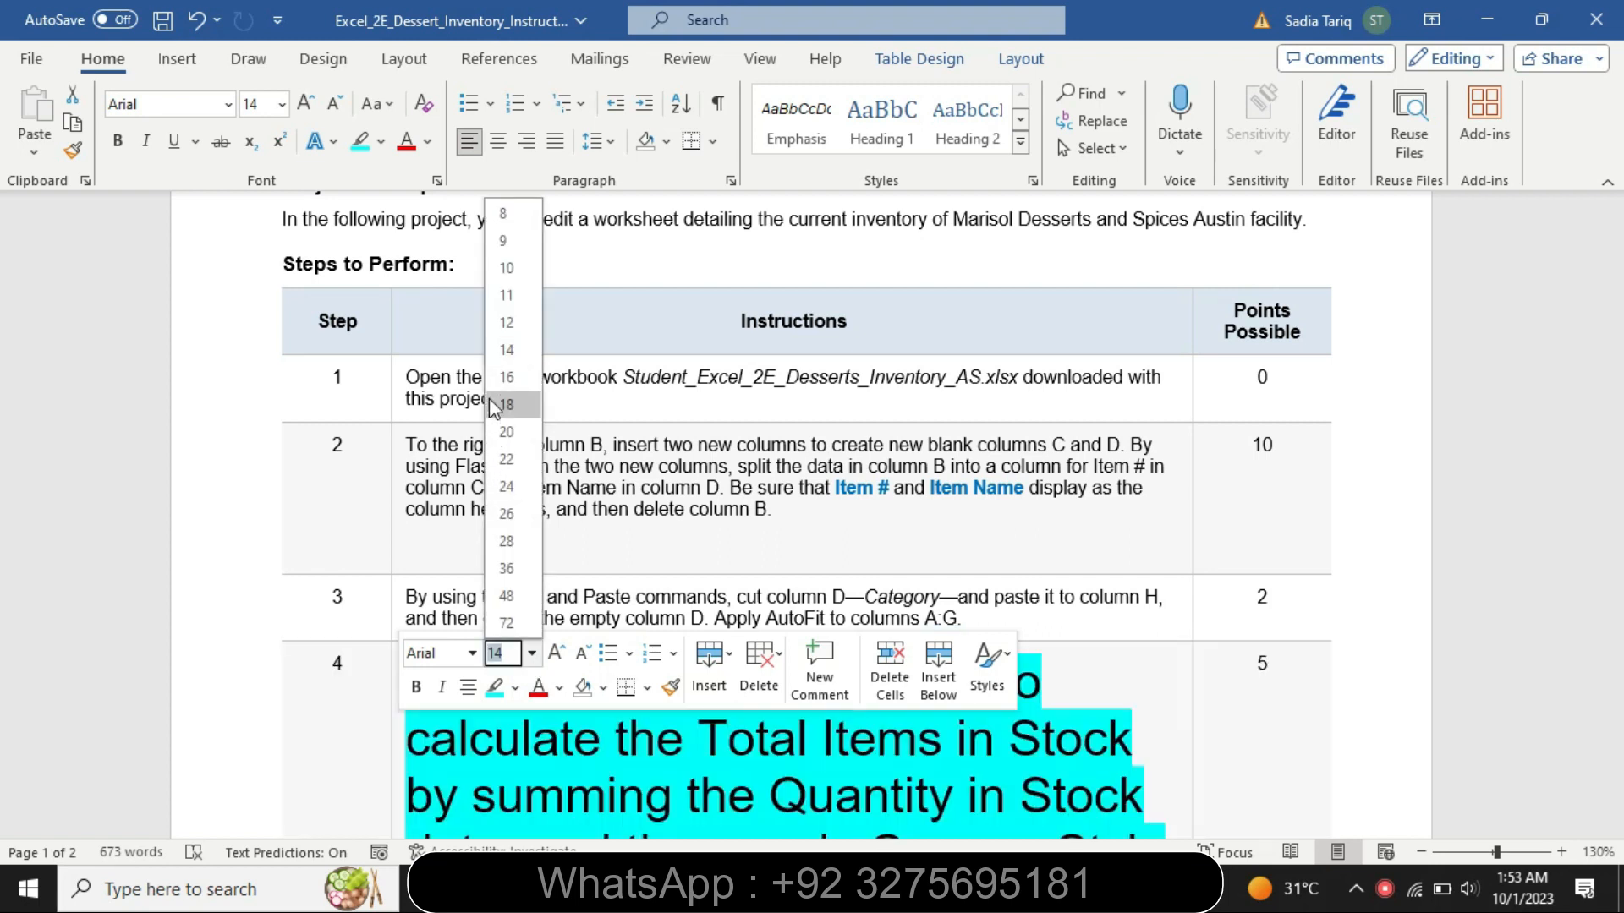
pyautogui.click(521, 244)
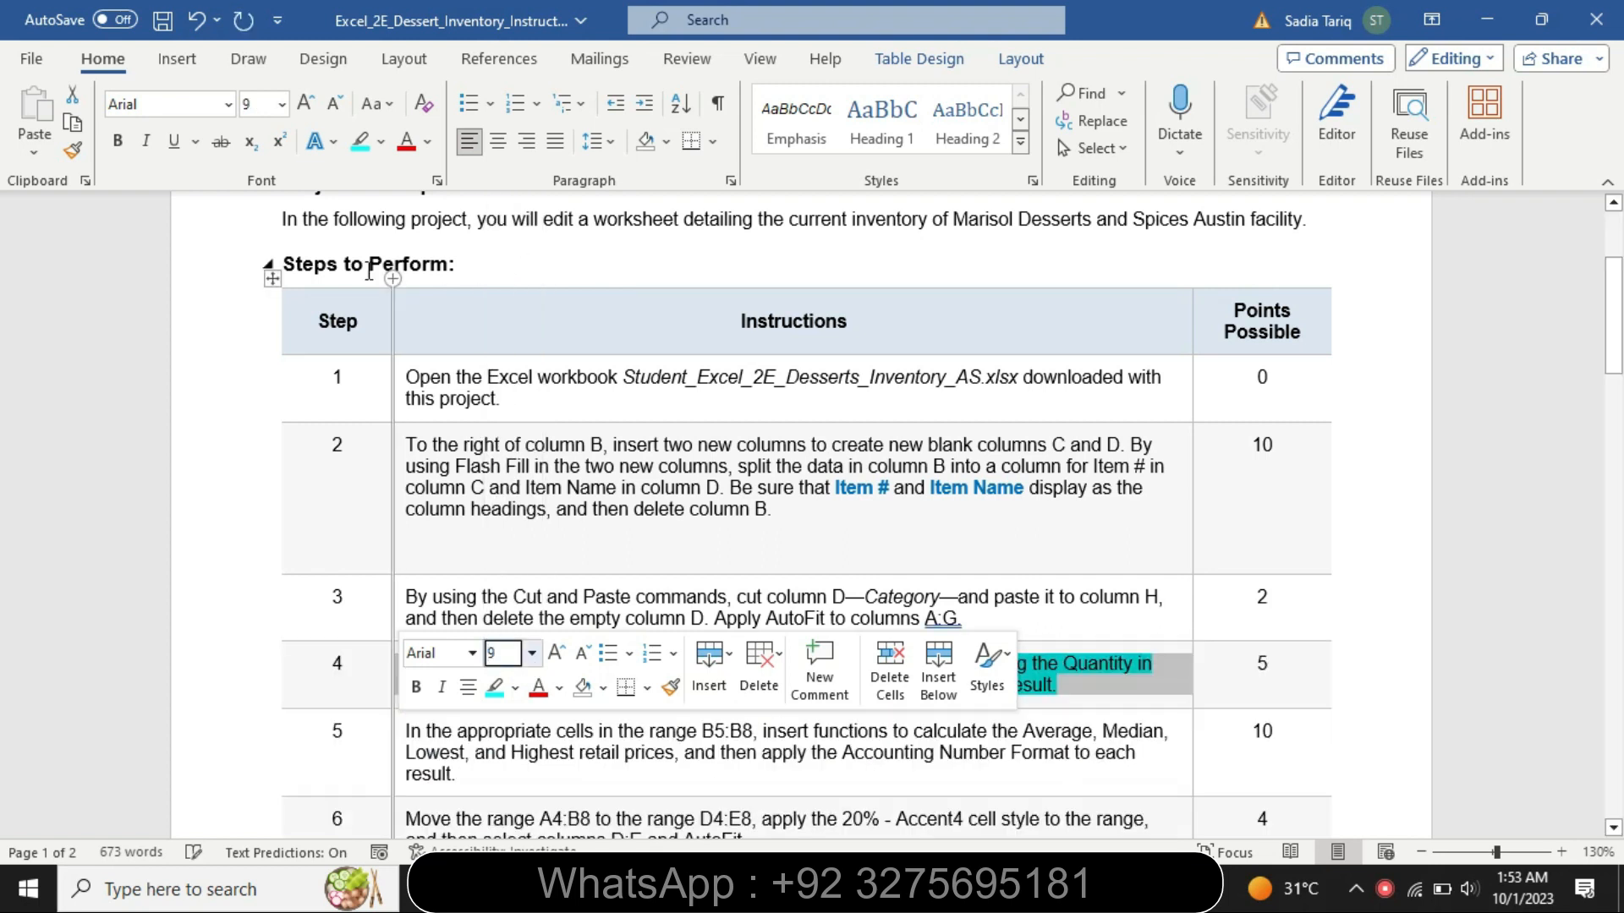
pyautogui.click(381, 141)
pyautogui.click(470, 285)
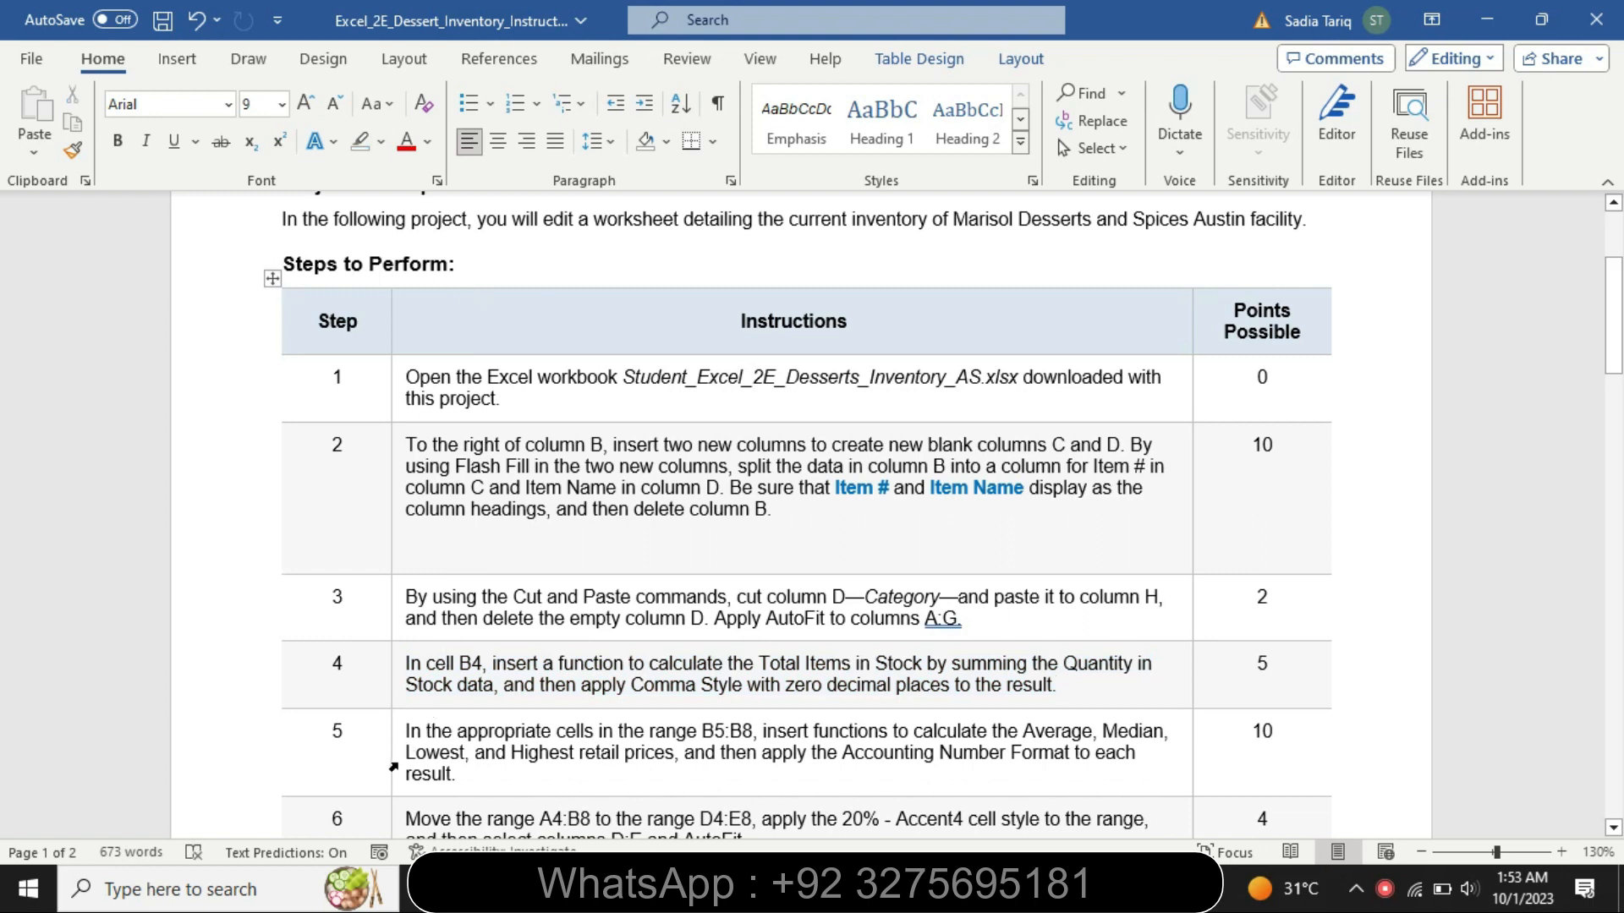
# - Set the step 5 instruction text to font size 14 and highlight it in yellow
pyautogui.click(393, 767)
pyautogui.click(529, 687)
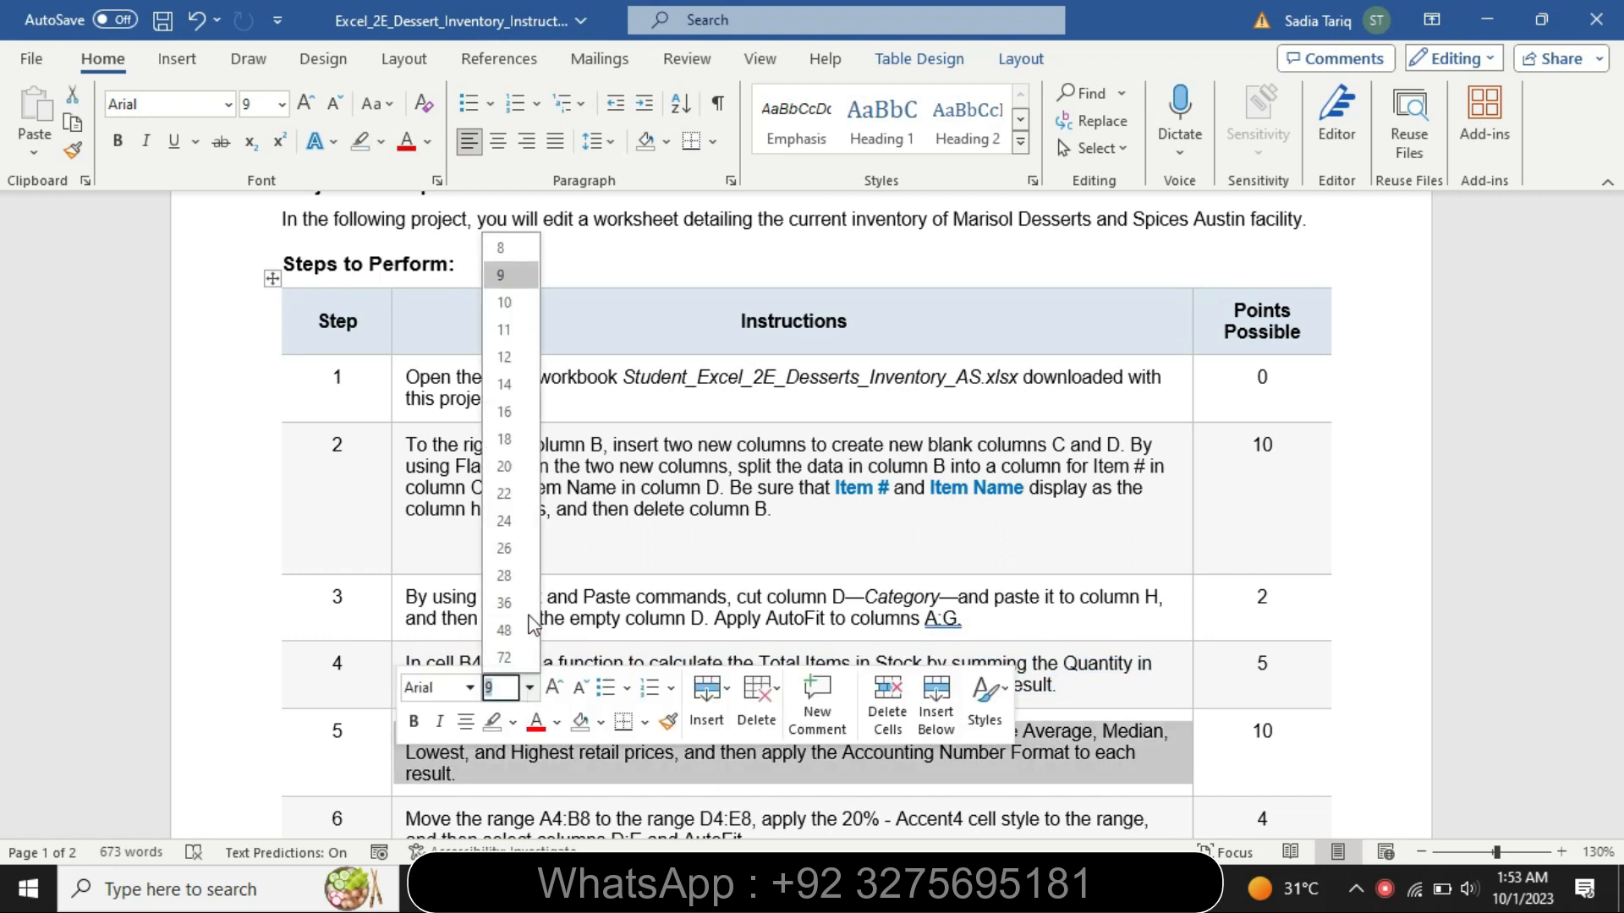
pyautogui.click(505, 385)
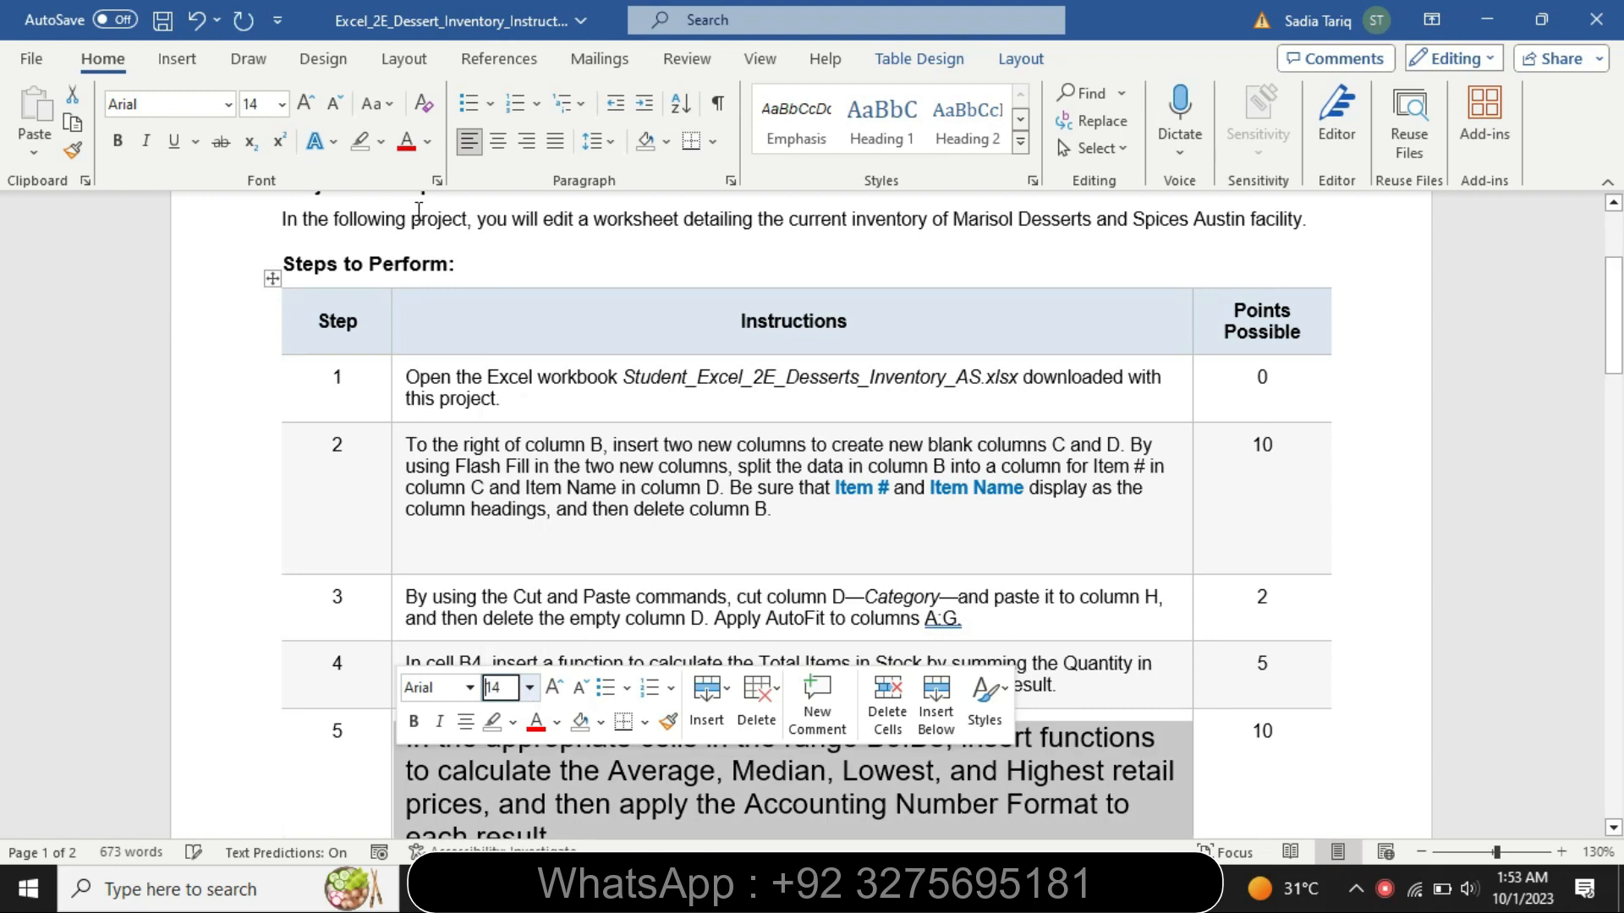
pyautogui.click(381, 142)
pyautogui.click(377, 165)
# - Highlight the step 5 text from "In the appropriate cells" through "prices" in turquoise
pyautogui.moveTo(1614, 279); pyautogui.dragTo(1614, 323)
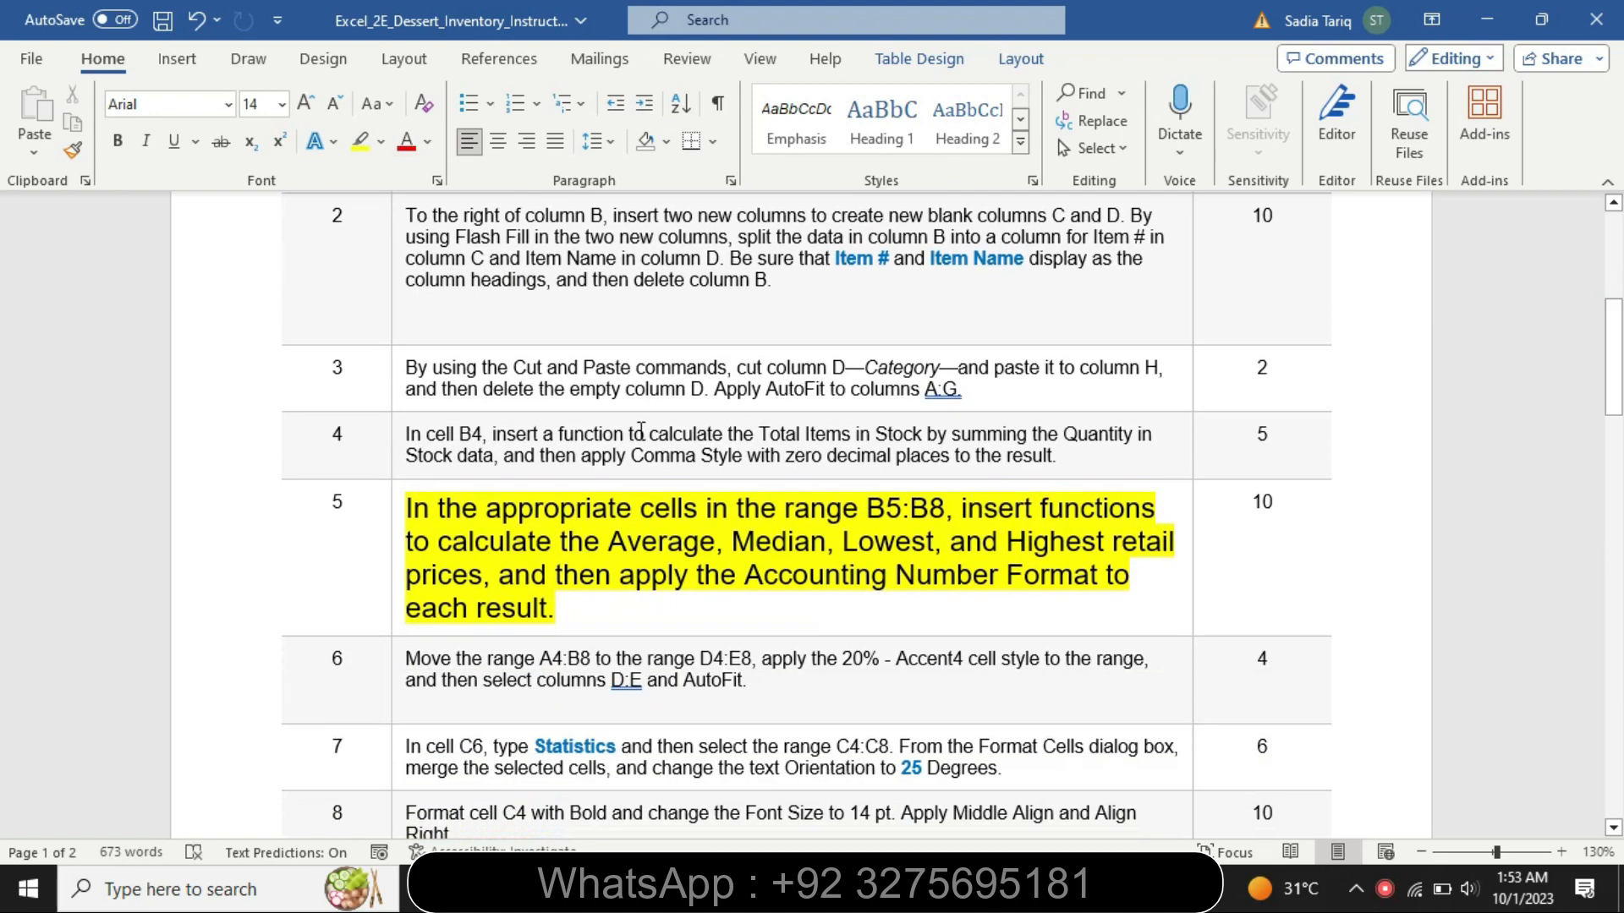
pyautogui.moveTo(442, 519); pyautogui.dragTo(485, 580)
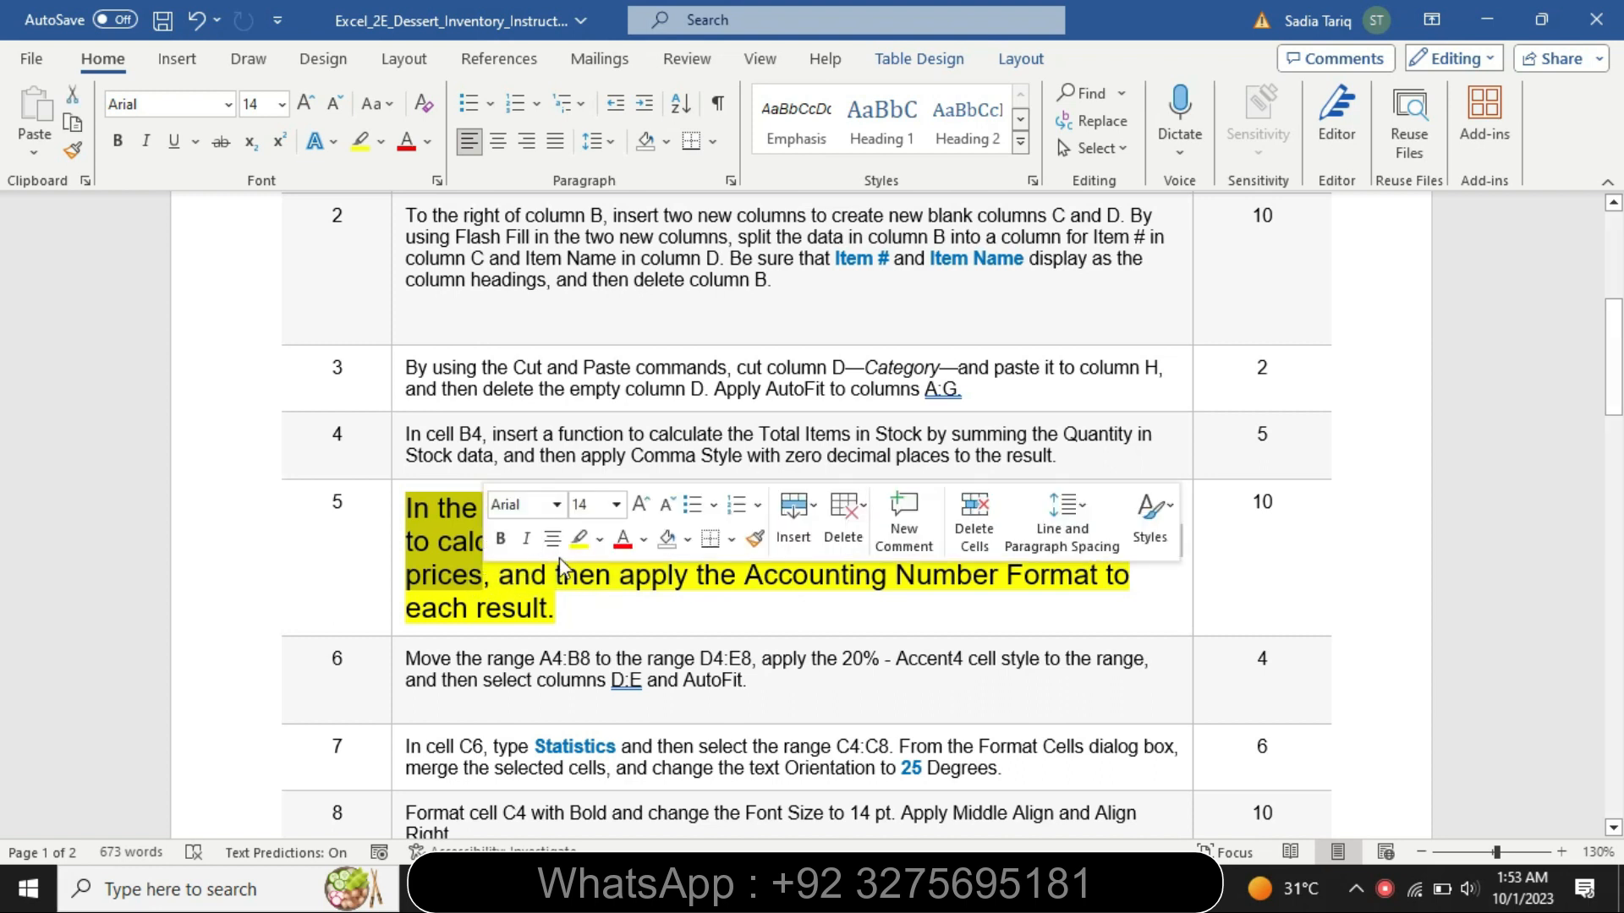
pyautogui.click(599, 540)
pyautogui.click(659, 576)
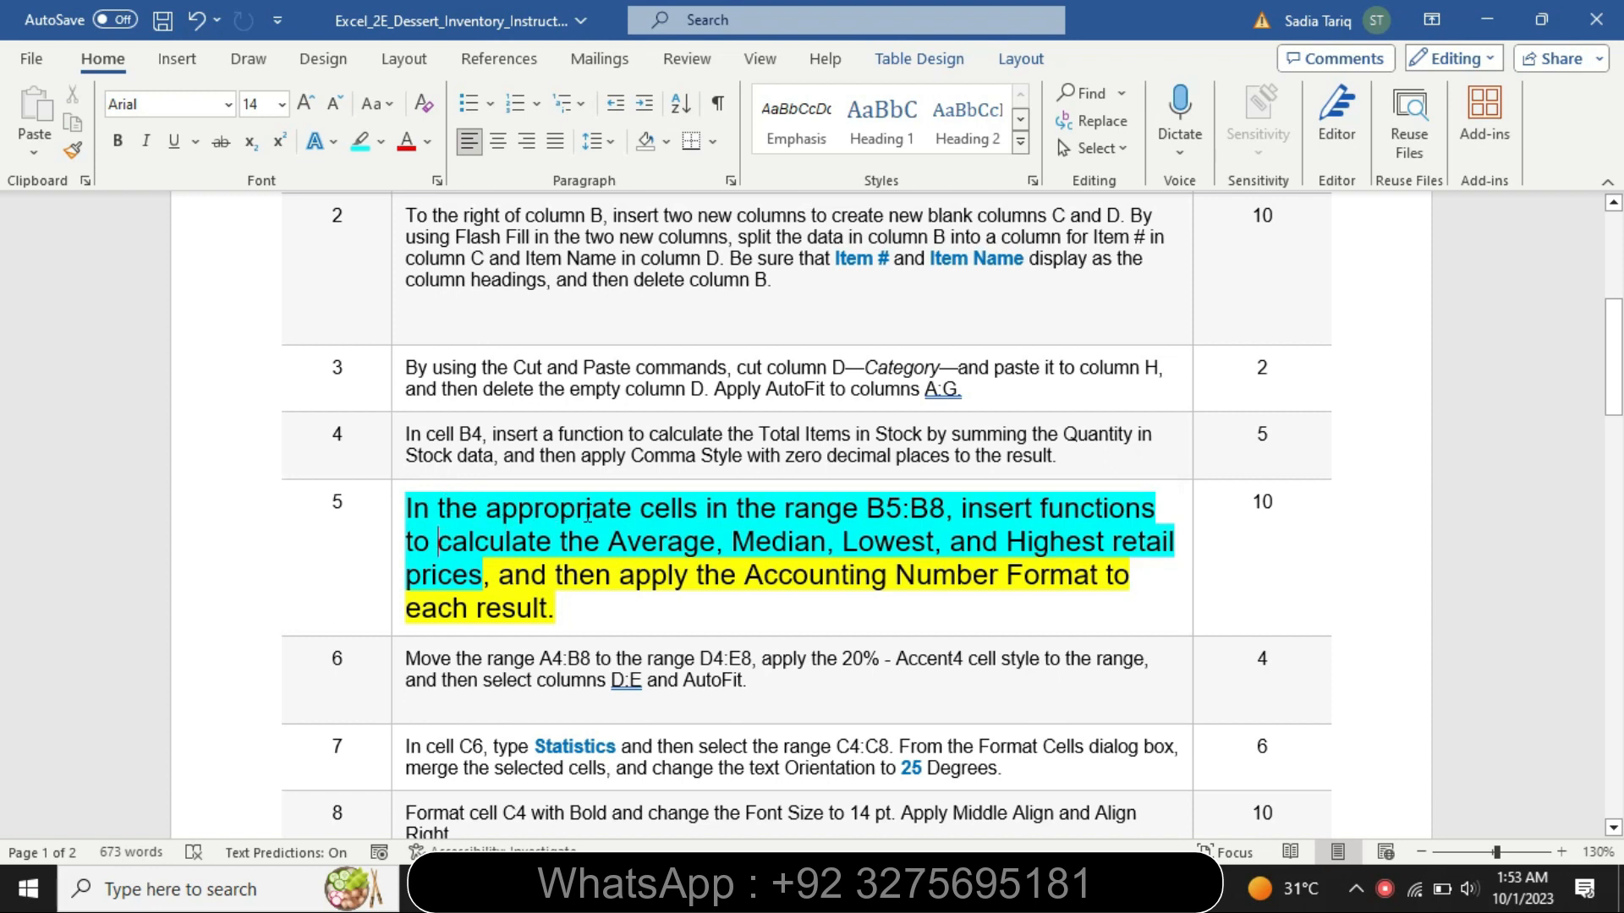
# - Take the range reference B5:B8 from the step 5 instructions and select that range in the Excel workbook
pyautogui.moveTo(946, 508); pyautogui.dragTo(869, 509)
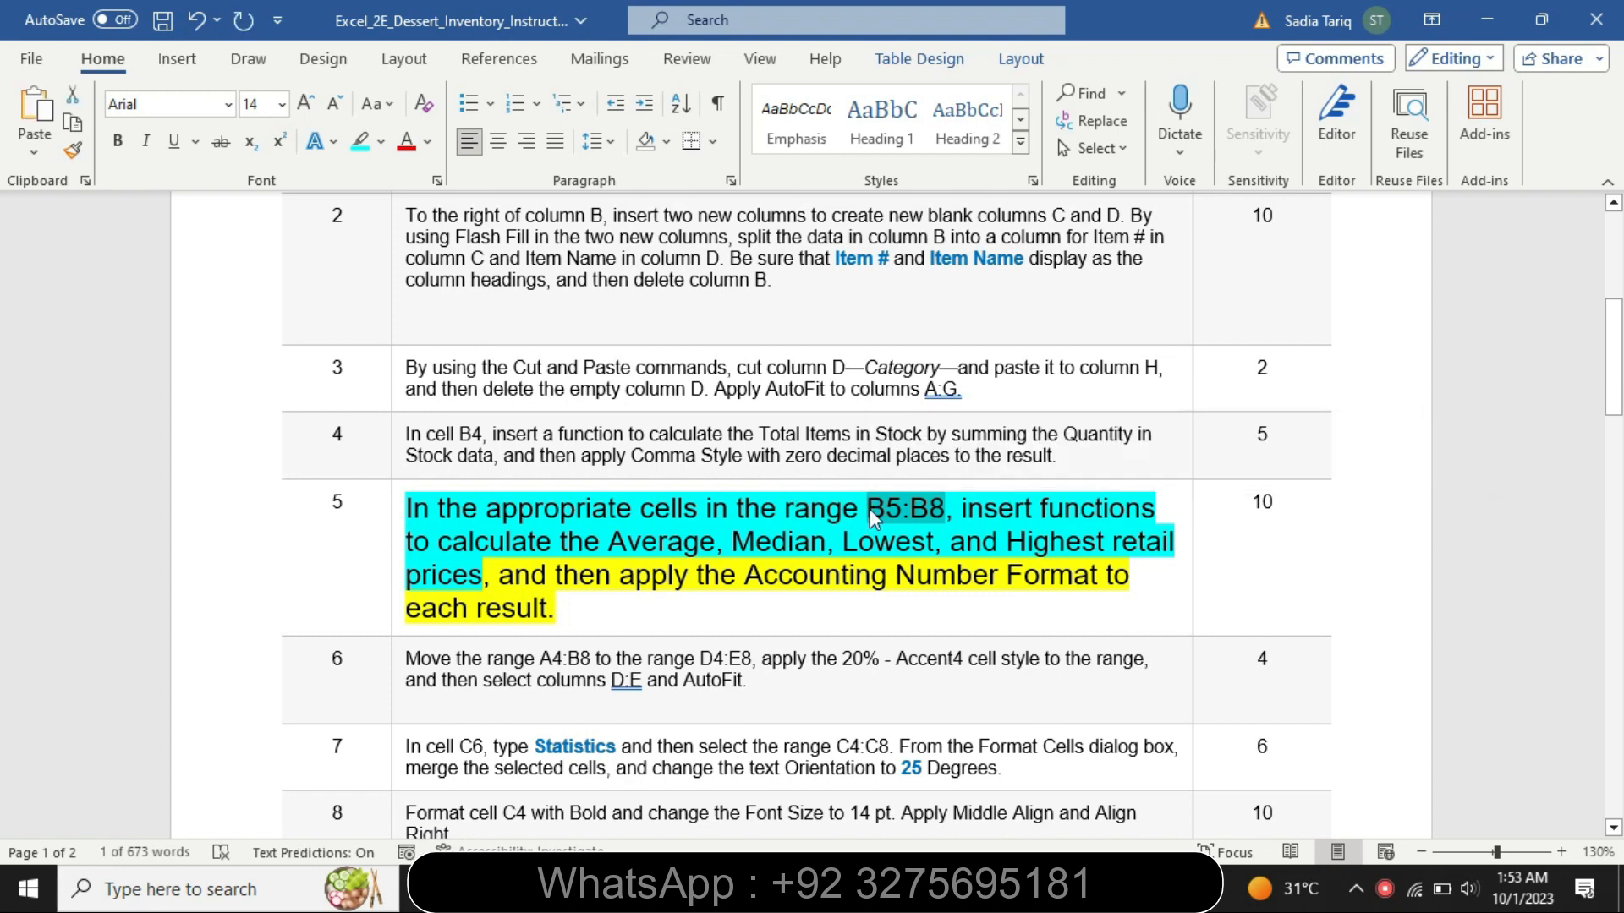
pyautogui.click(964, 890)
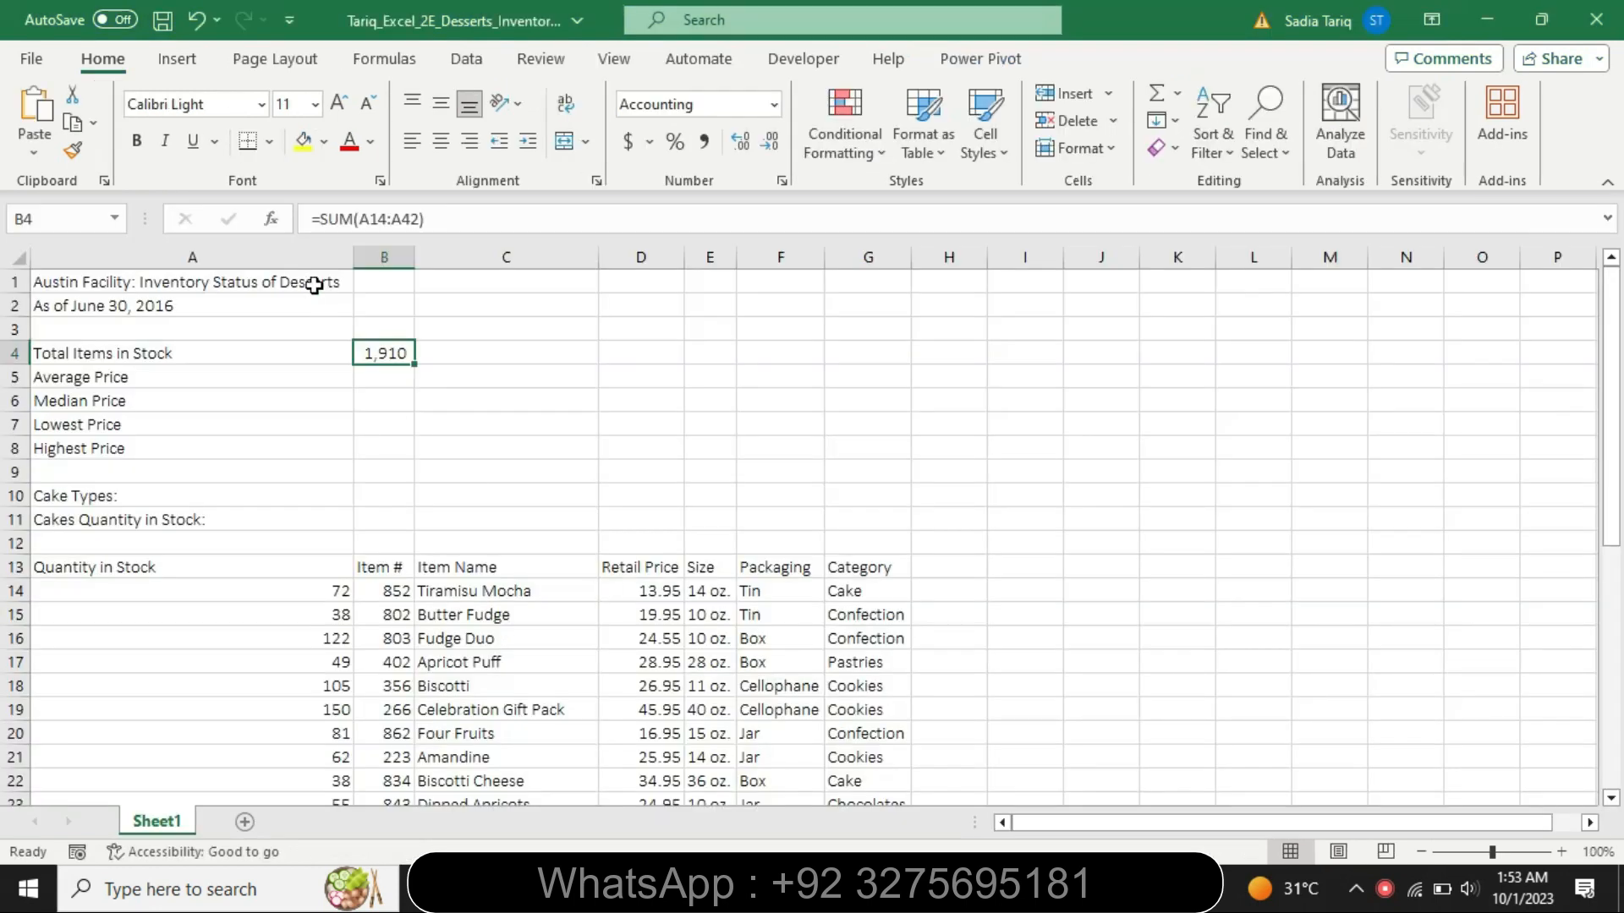
pyautogui.click(37, 220)
pyautogui.press('BackSpace')
pyautogui.write('B5:B8')
pyautogui.press('Return')
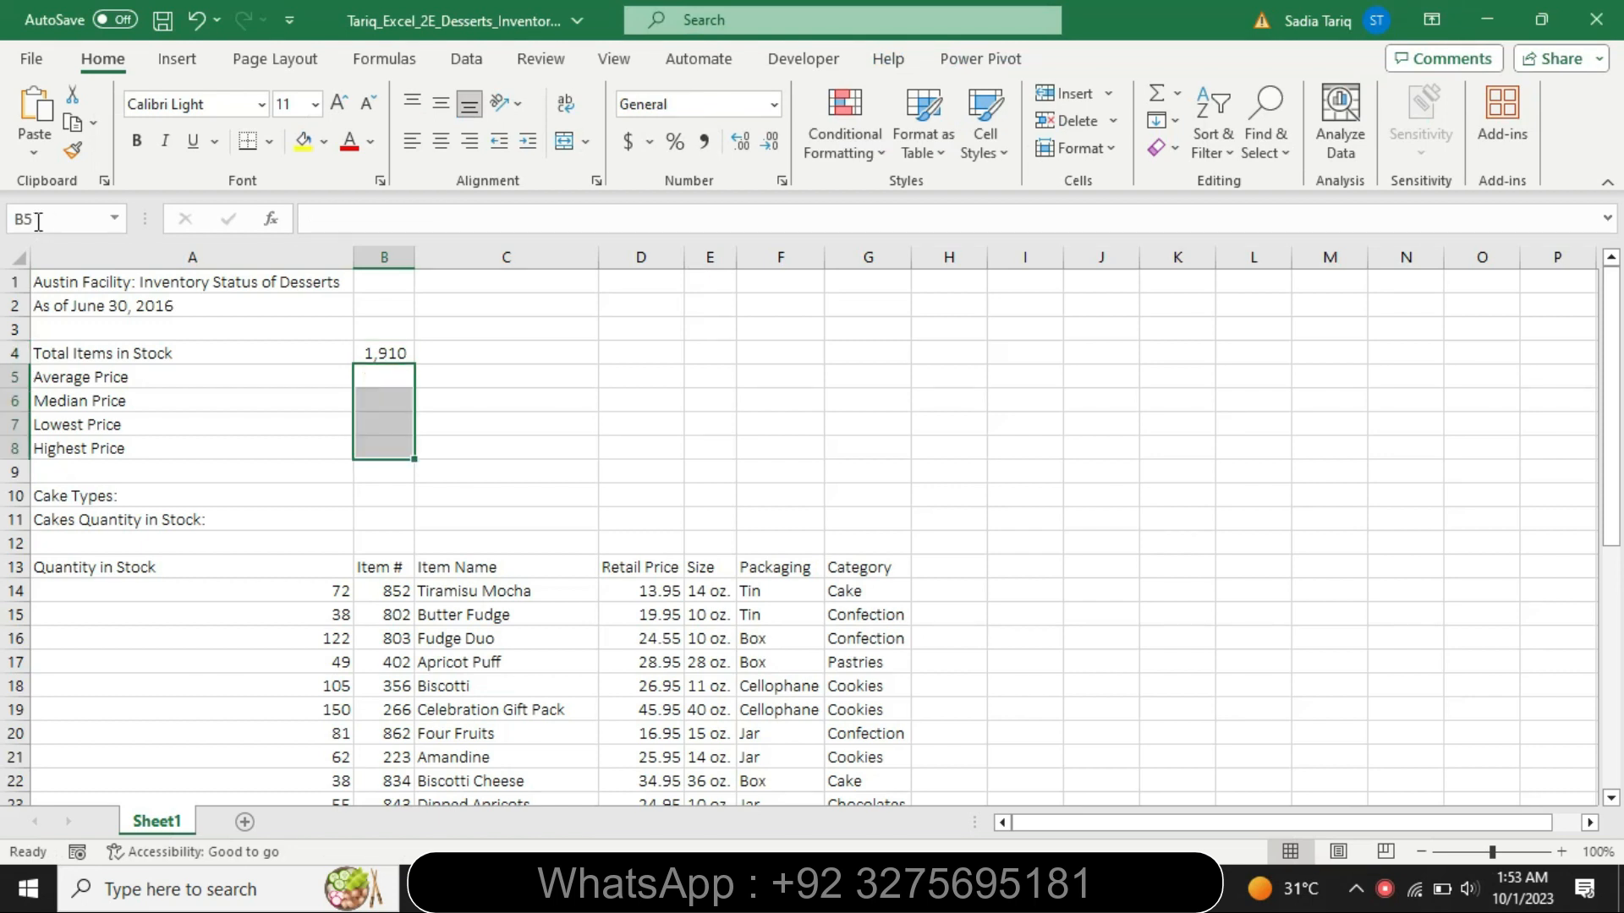
# - Review the step 5 instructions in Word, and calculate the average retail price in cell B5 of the Excel workbook with AVERAGE over D14:D42
pyautogui.hotkey('alt', 'Tab')
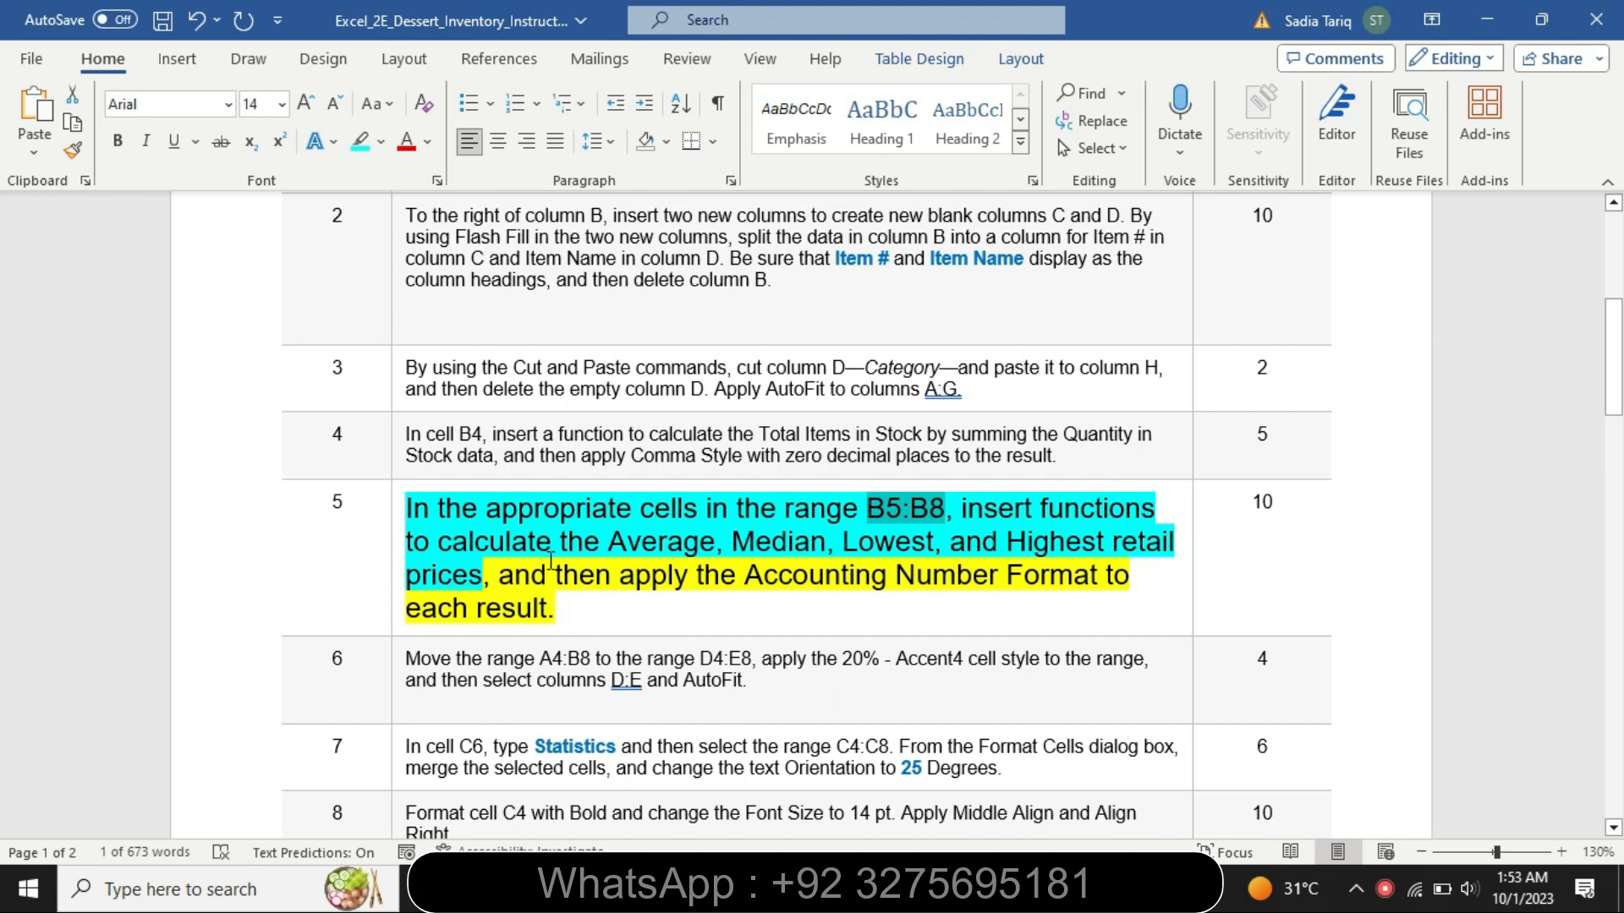
pyautogui.moveTo(1017, 558); pyautogui.dragTo(517, 576)
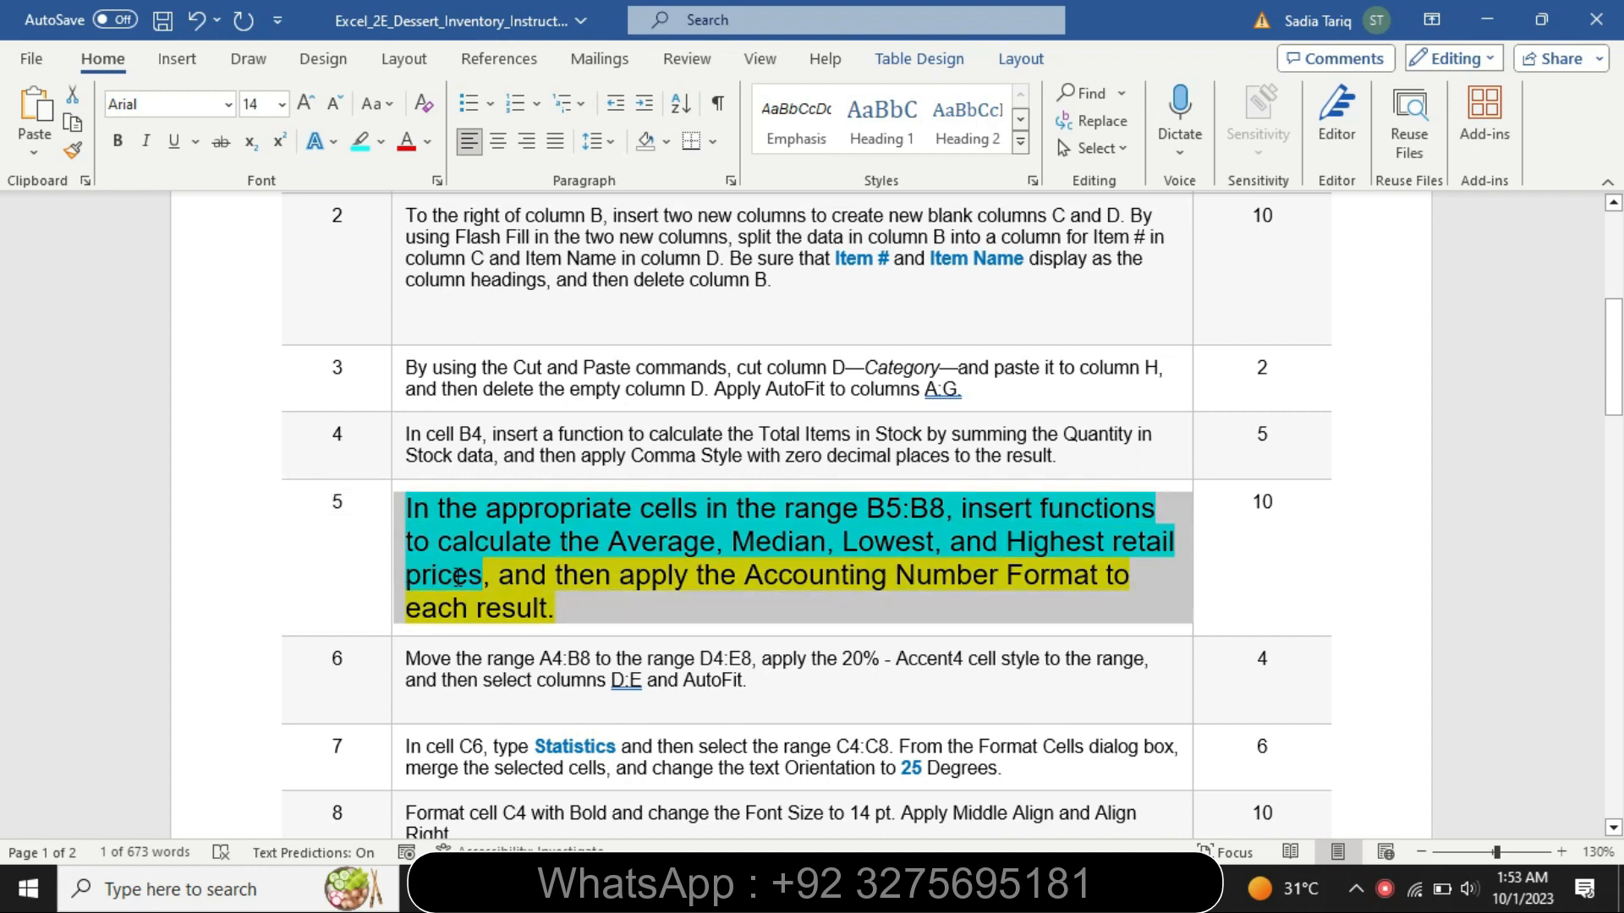
pyautogui.click(518, 576)
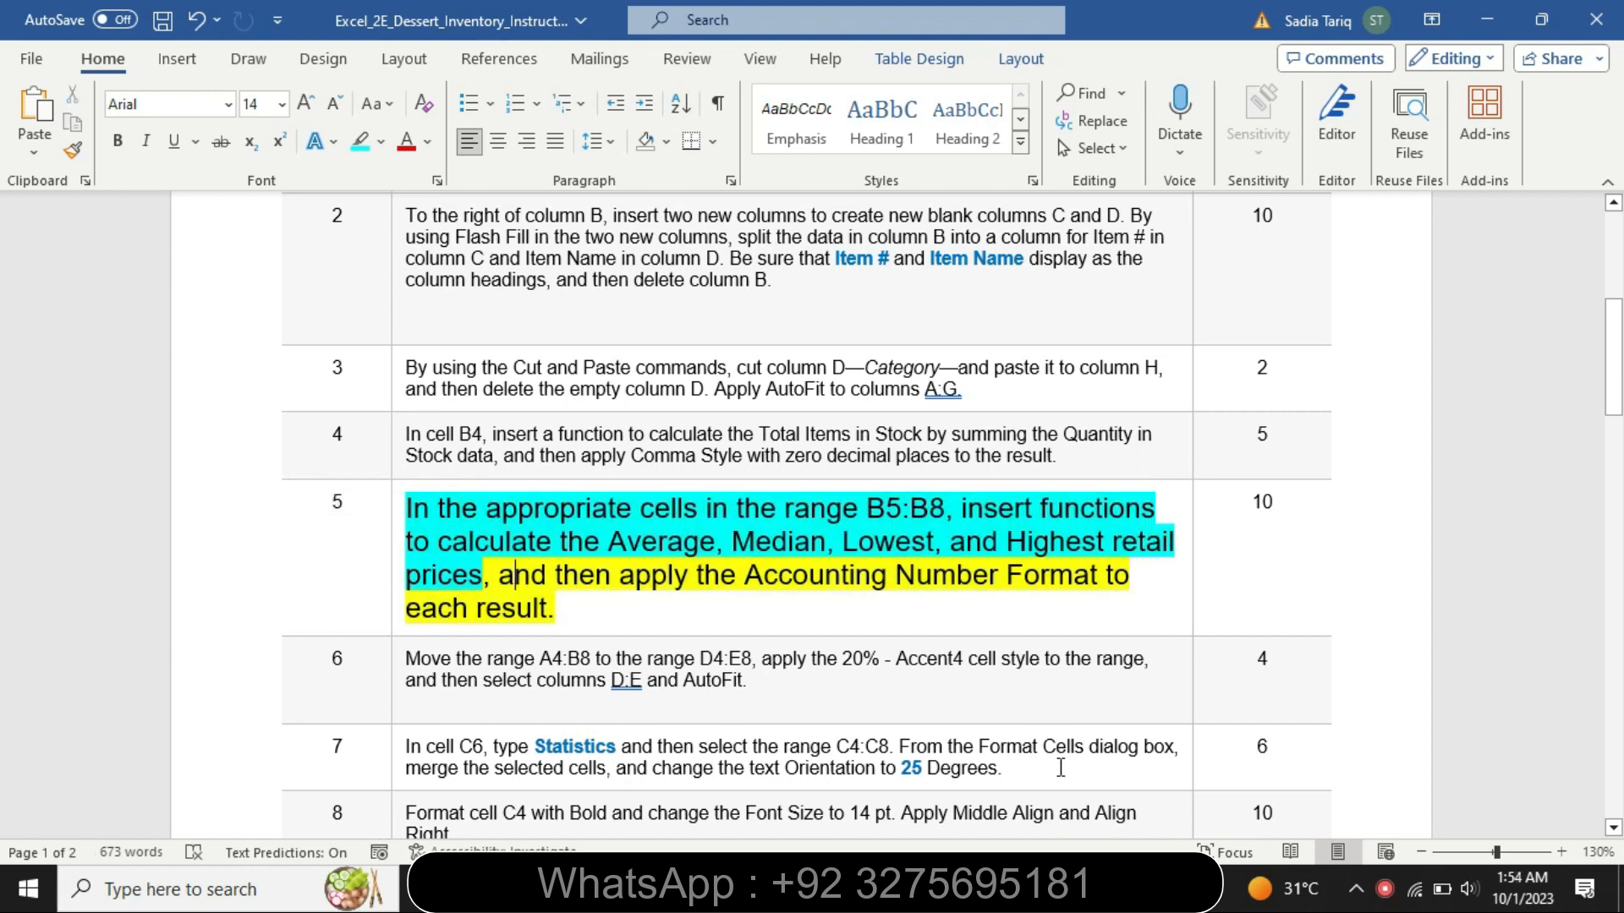
pyautogui.click(964, 888)
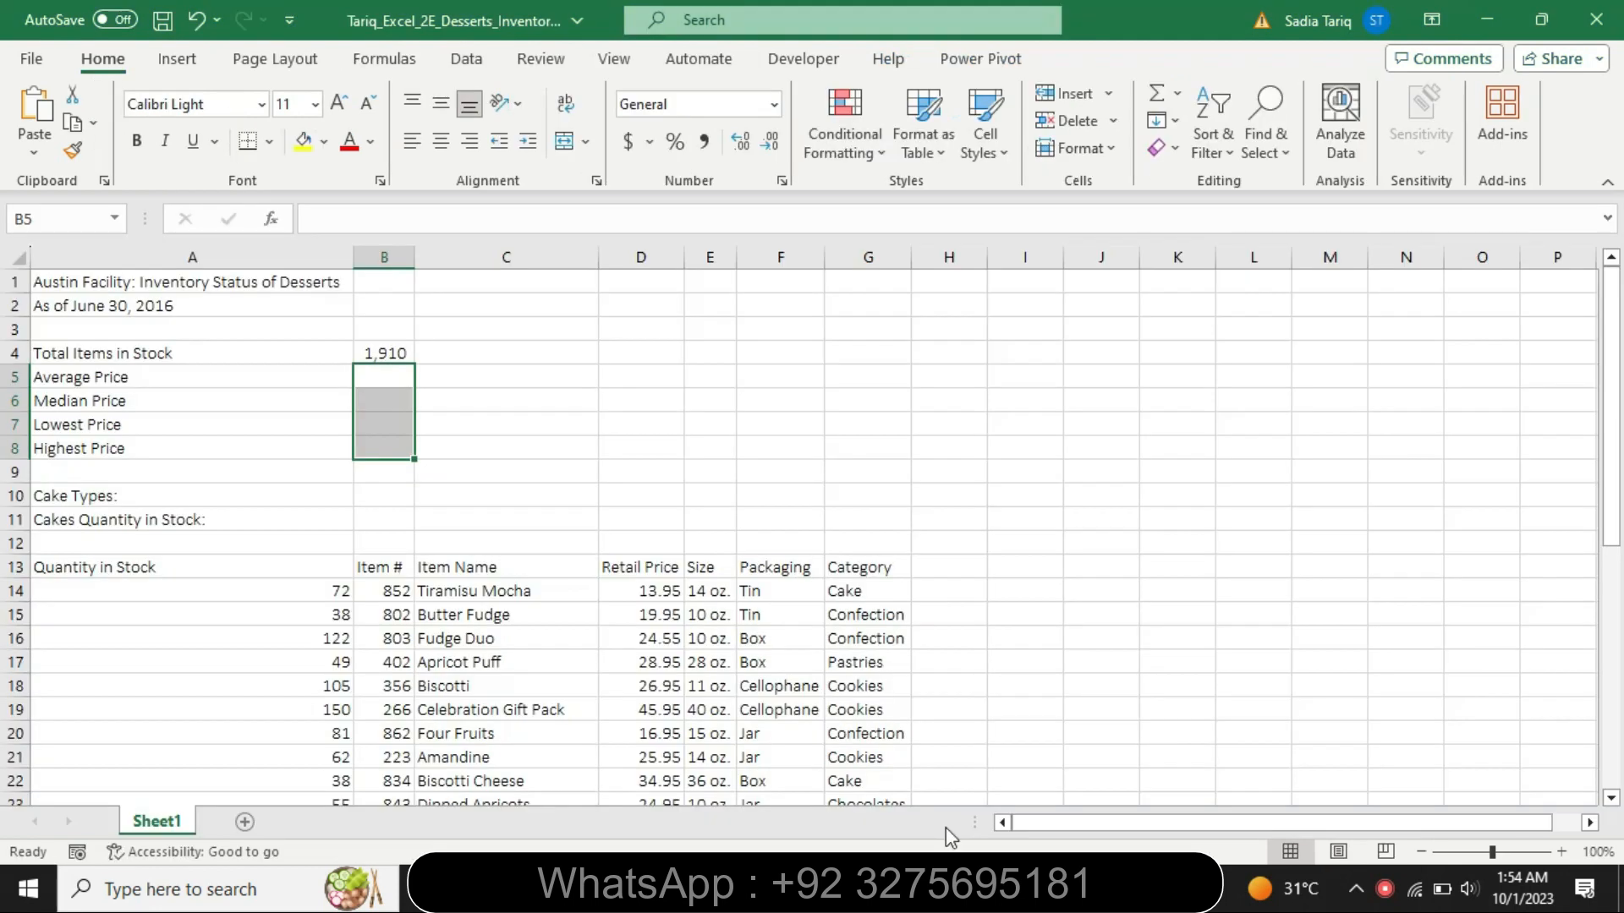
pyautogui.click(369, 381)
pyautogui.write('=a')
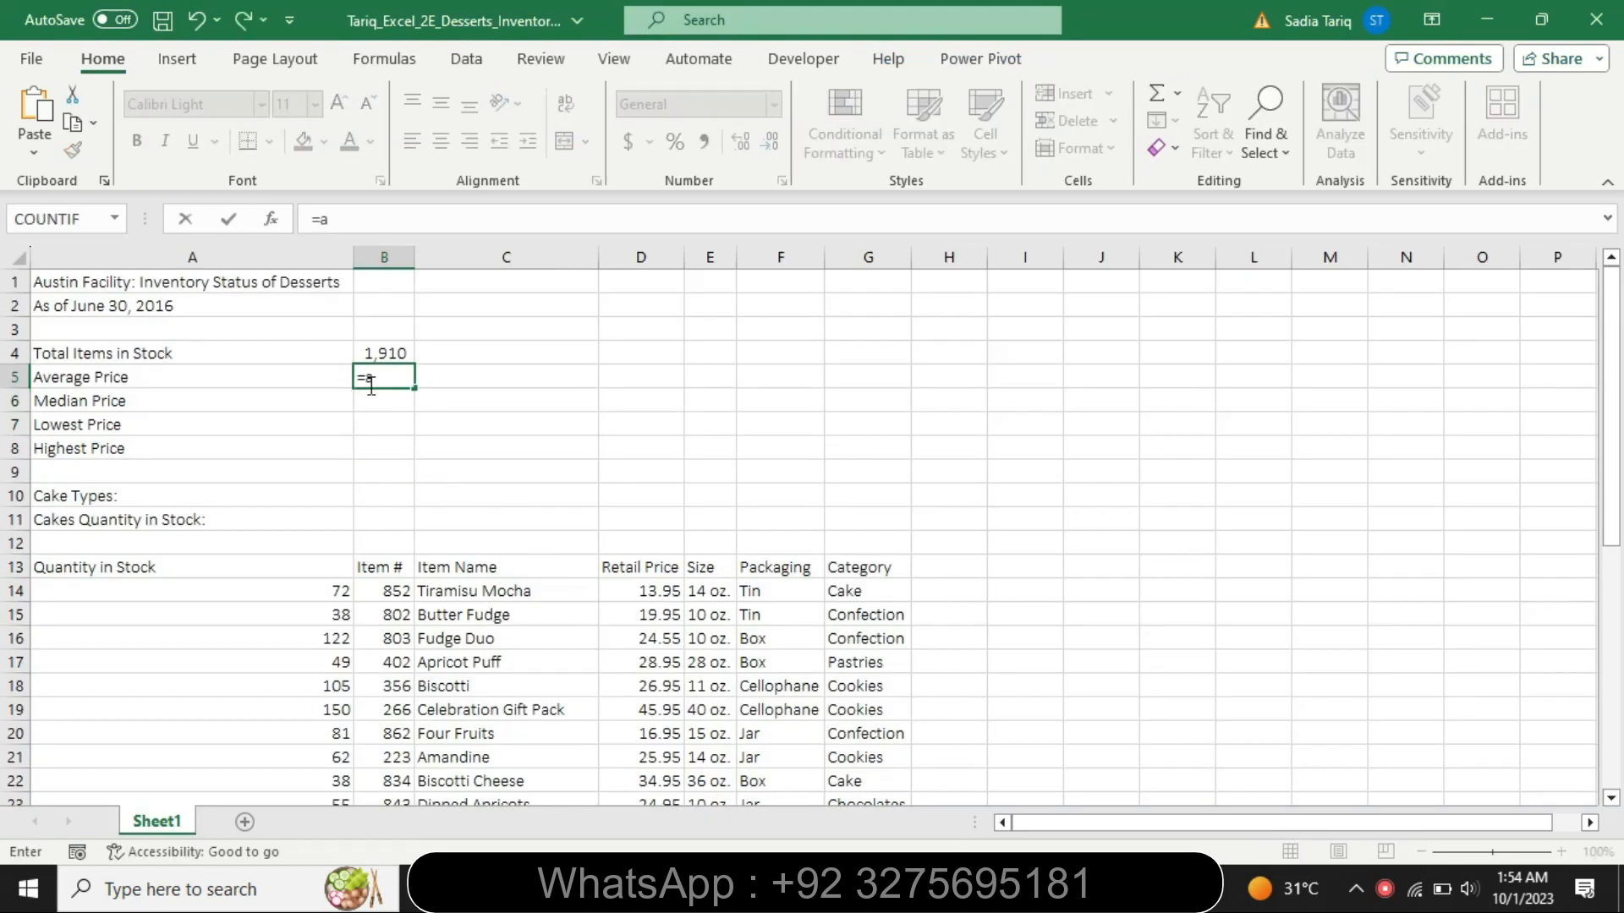
pyautogui.write('vr')
pyautogui.press('BackSpace')
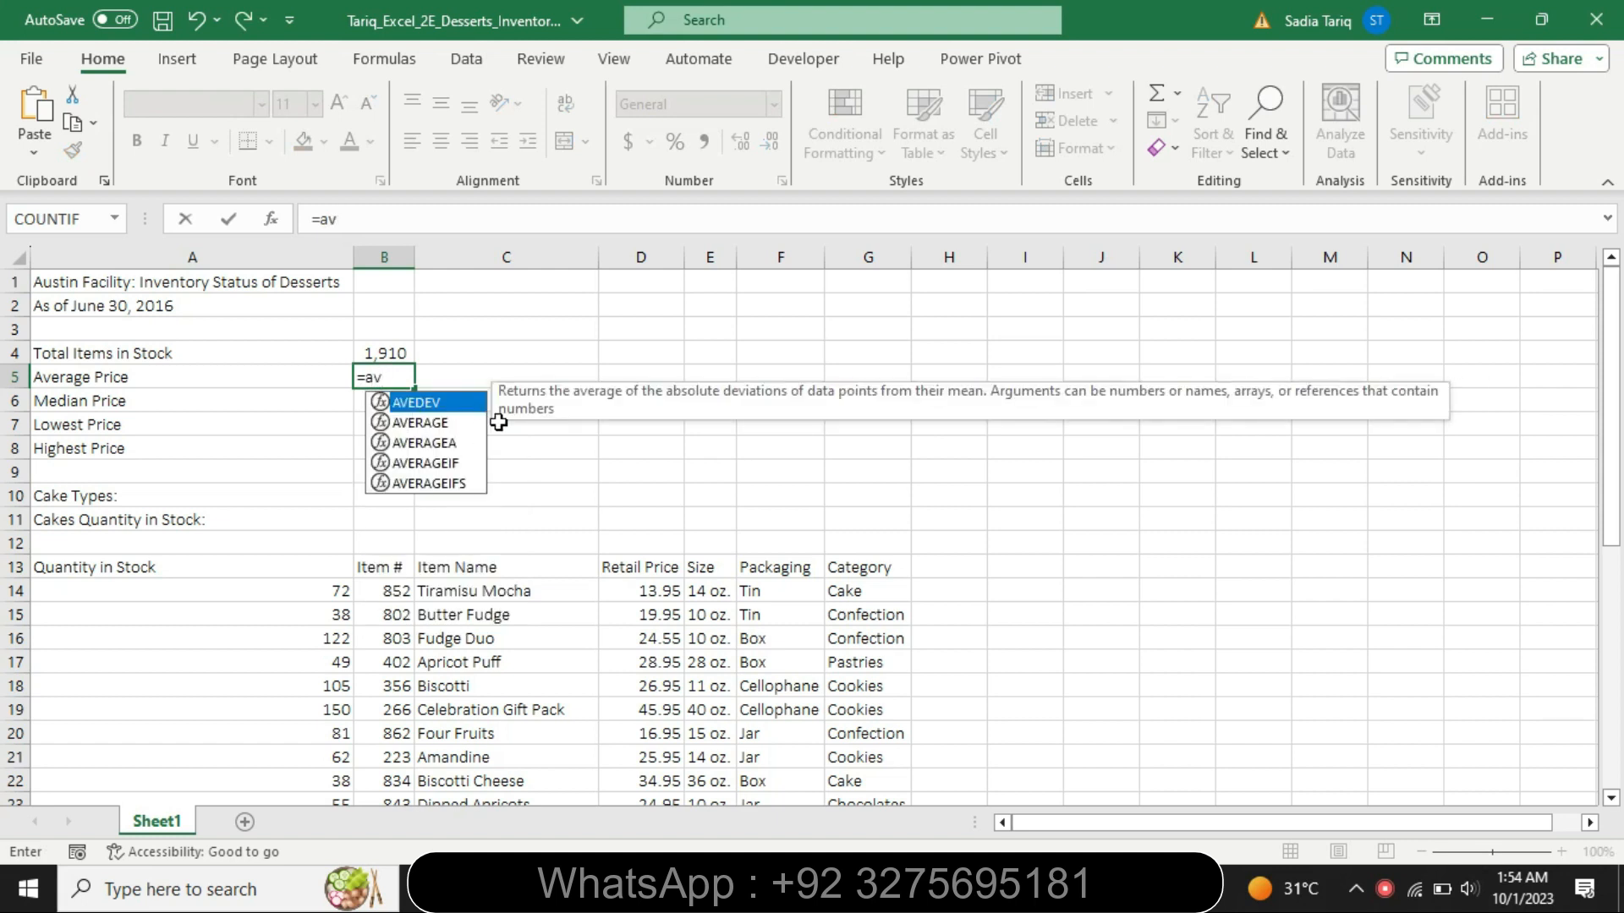
pyautogui.doubleClick(430, 425)
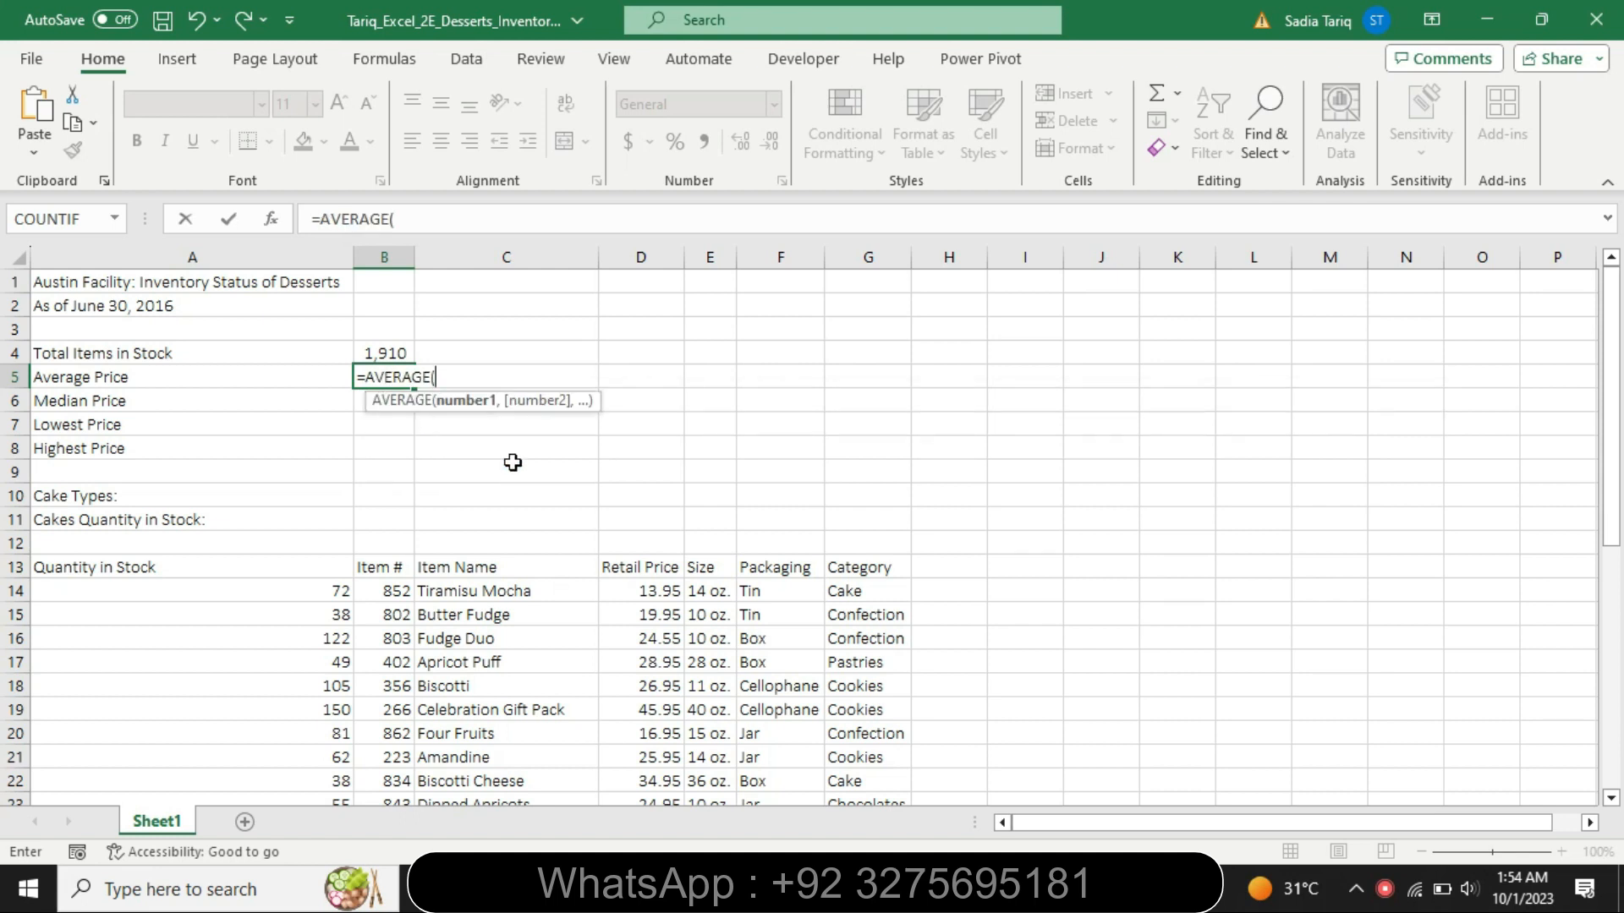
pyautogui.click(646, 590)
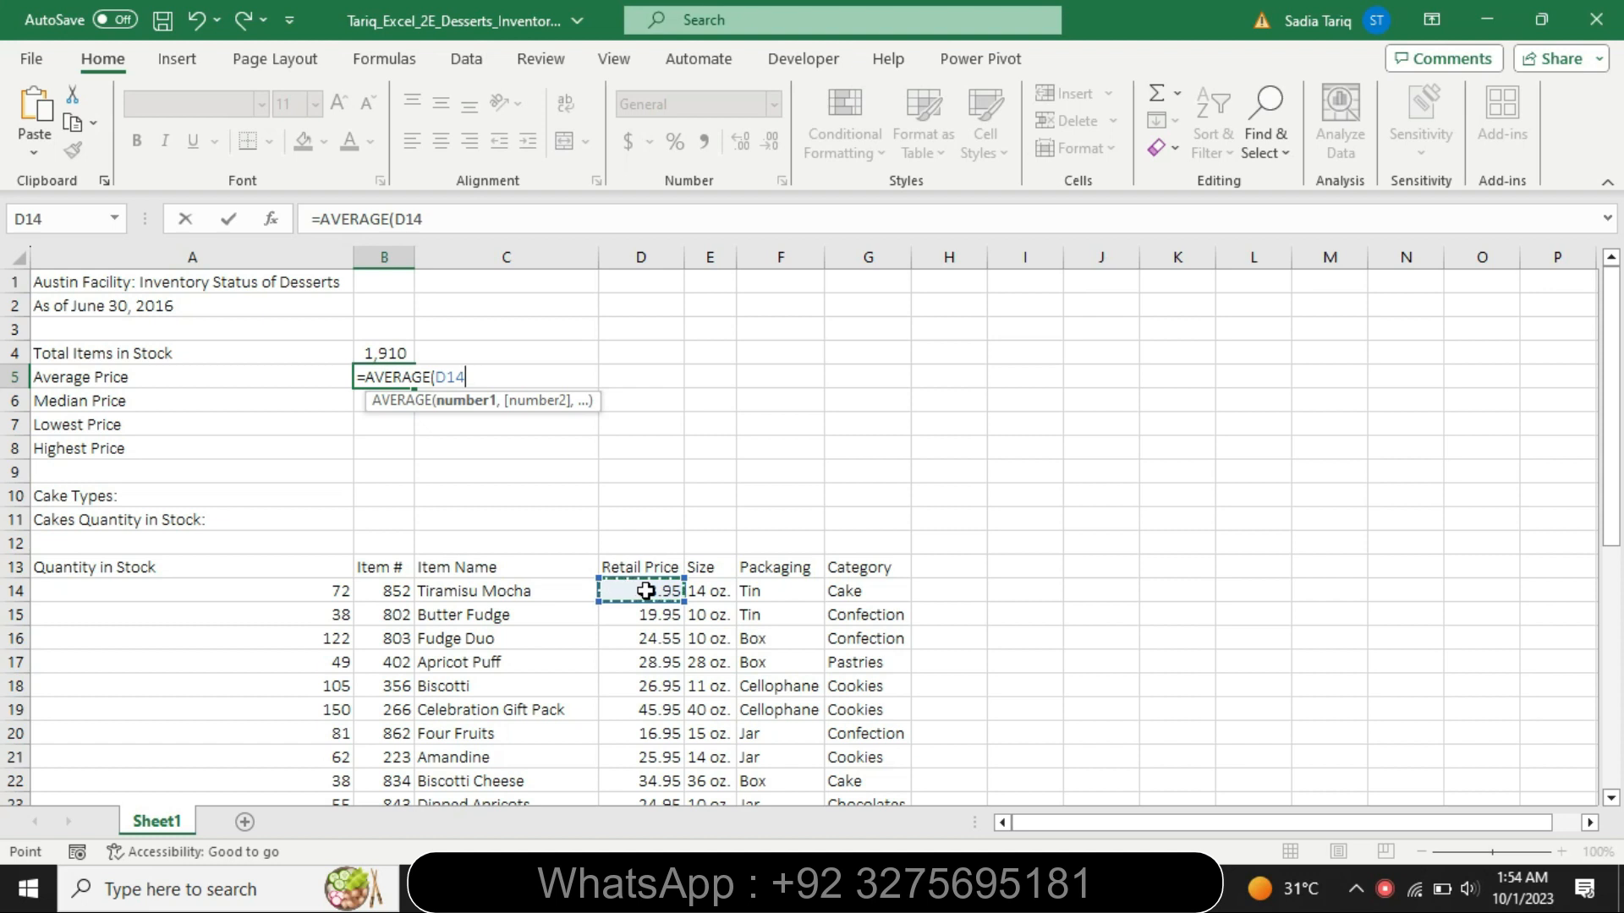
pyautogui.moveTo(645, 590); pyautogui.dragTo(669, 758)
pyautogui.press('Return')
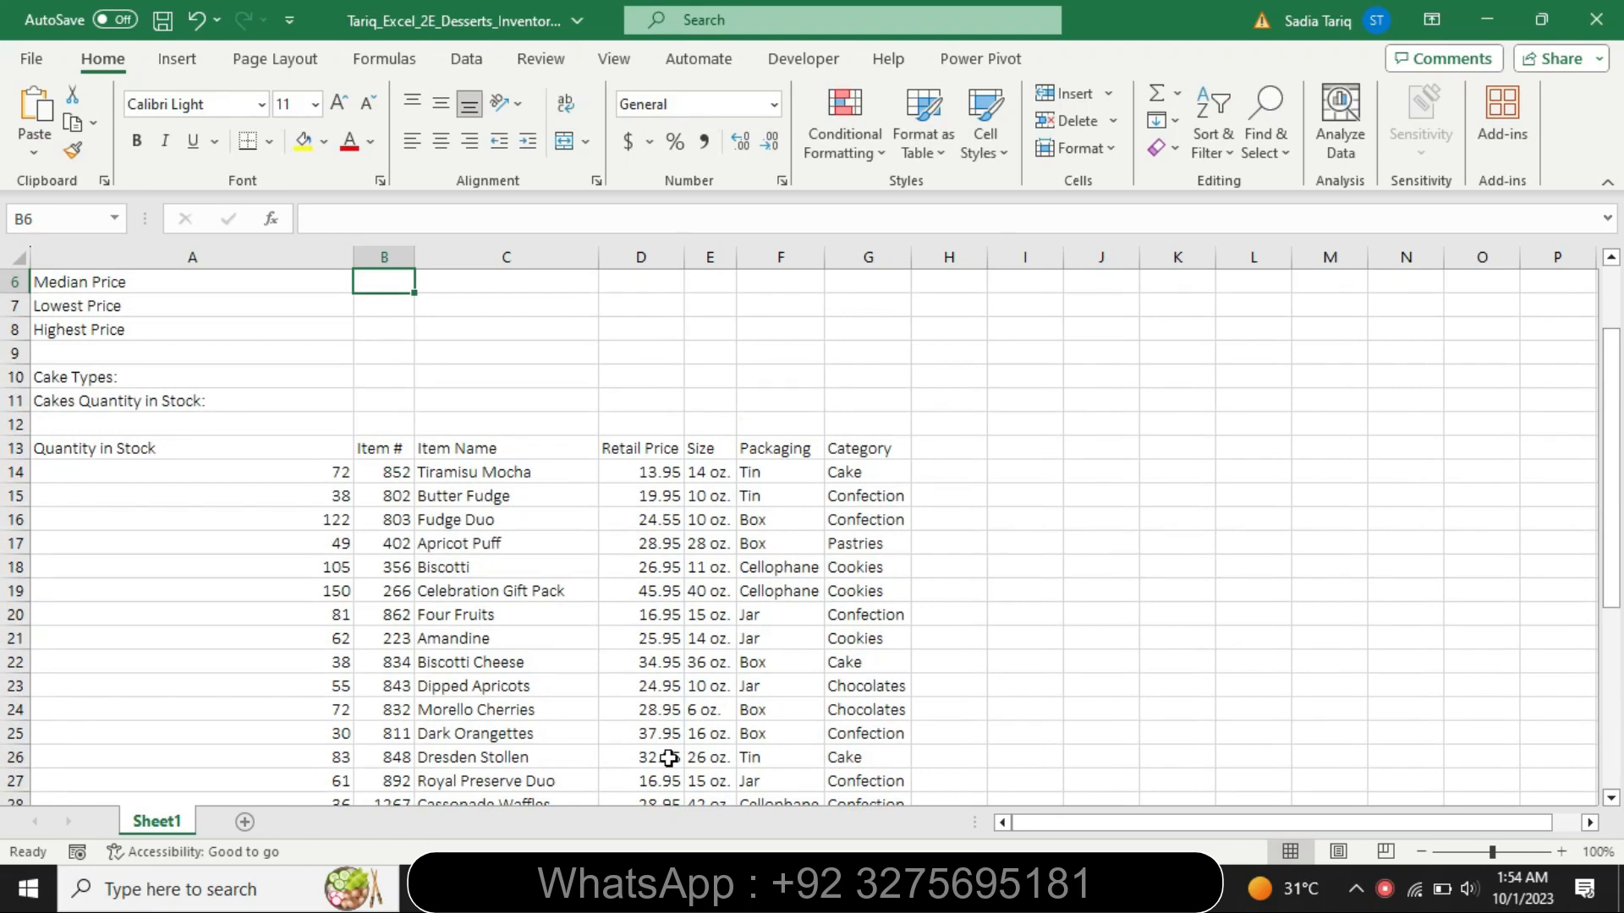
# - Calculate the median retail price in cell B6 with the MEDIAN function over the Retail Price data starting at D14
pyautogui.moveTo(837, 888)
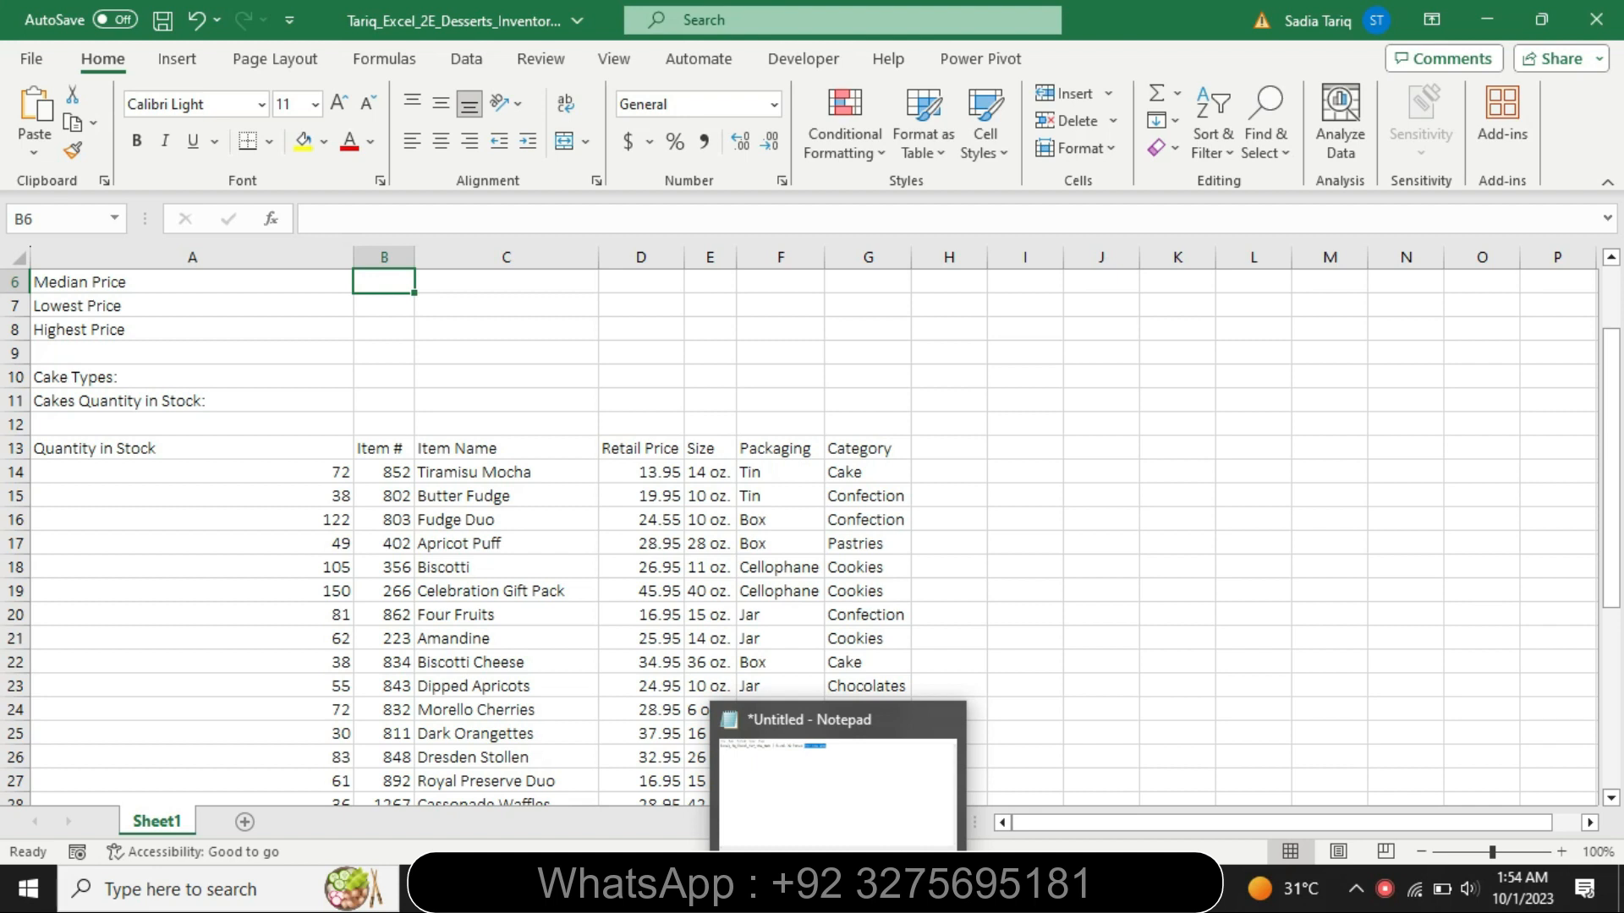
pyautogui.click(938, 888)
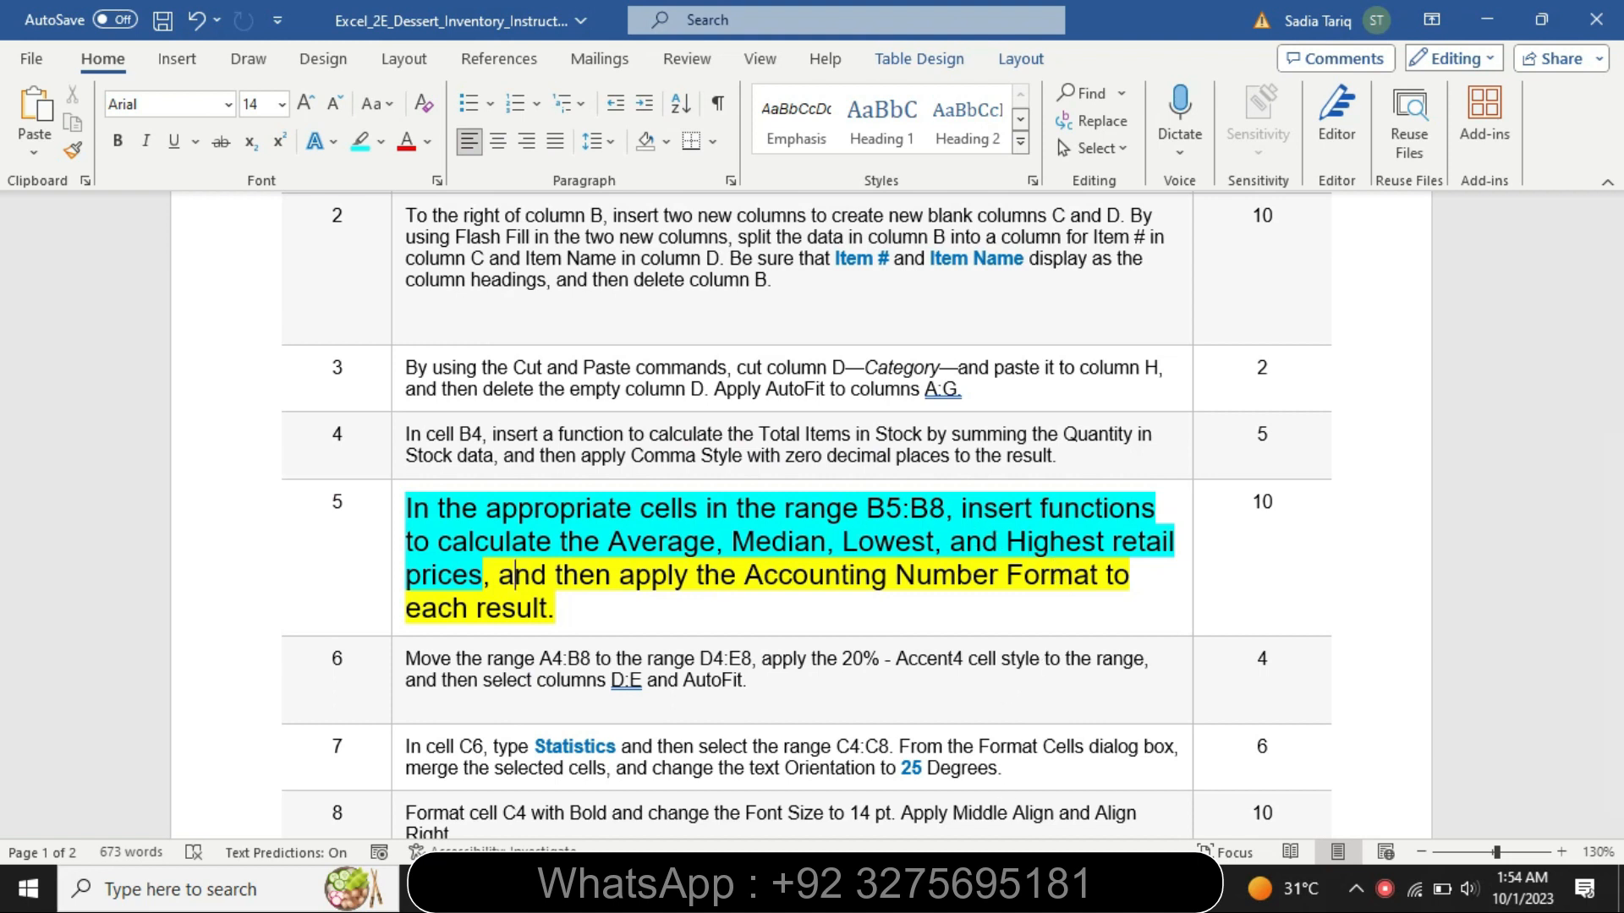
pyautogui.hotkey('alt', 'Tab')
pyautogui.moveTo(1609, 521); pyautogui.dragTo(1609, 290)
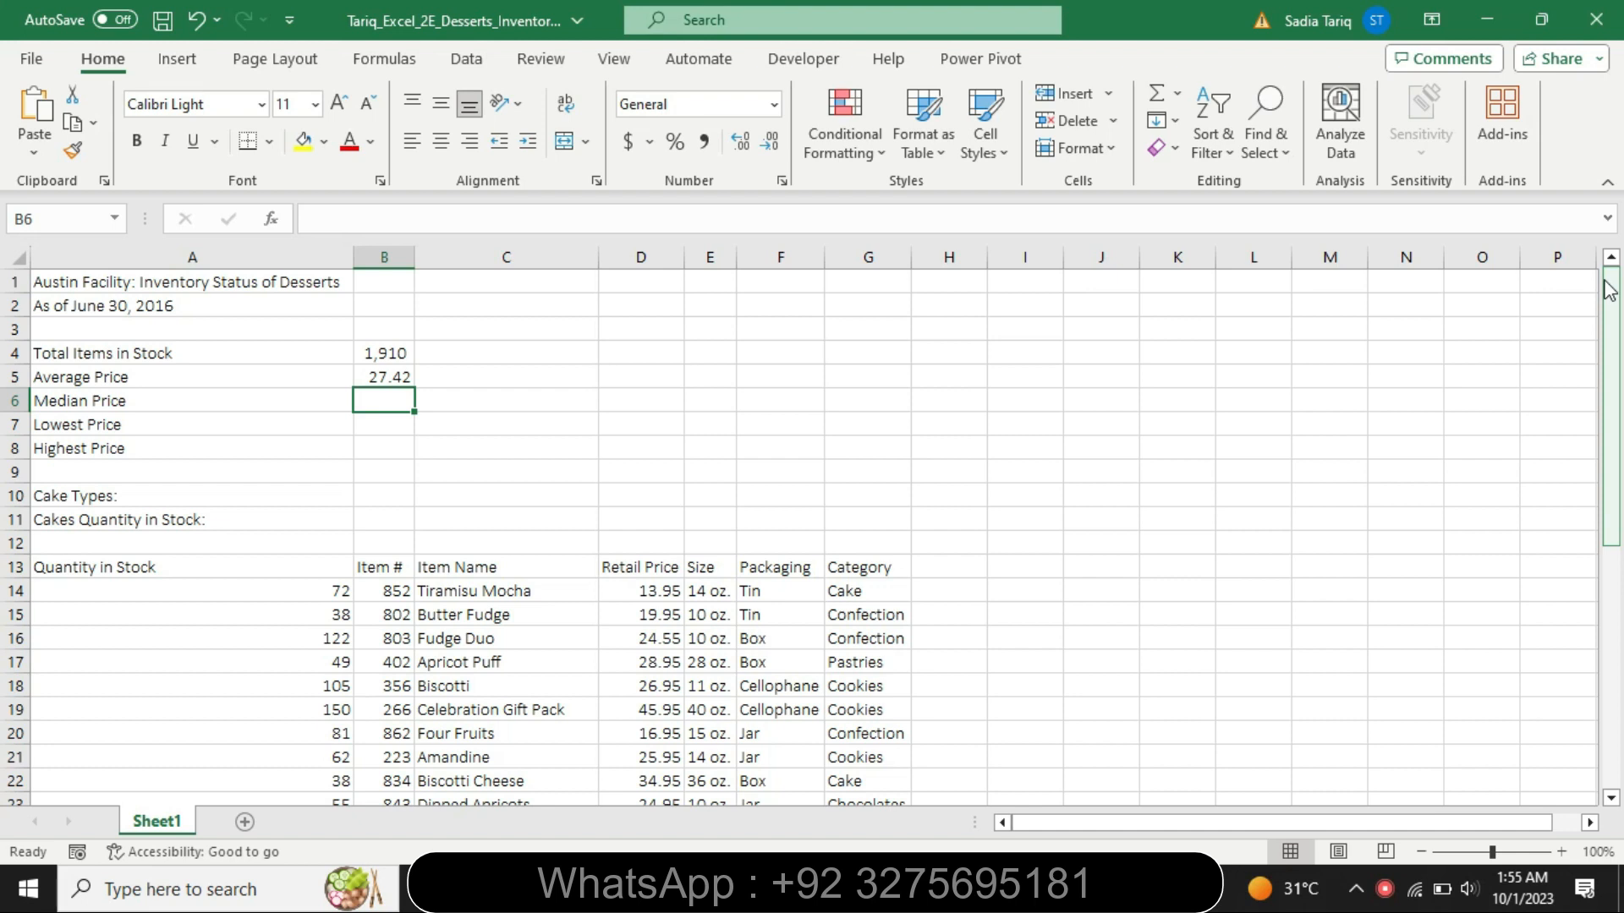
pyautogui.write('=med')
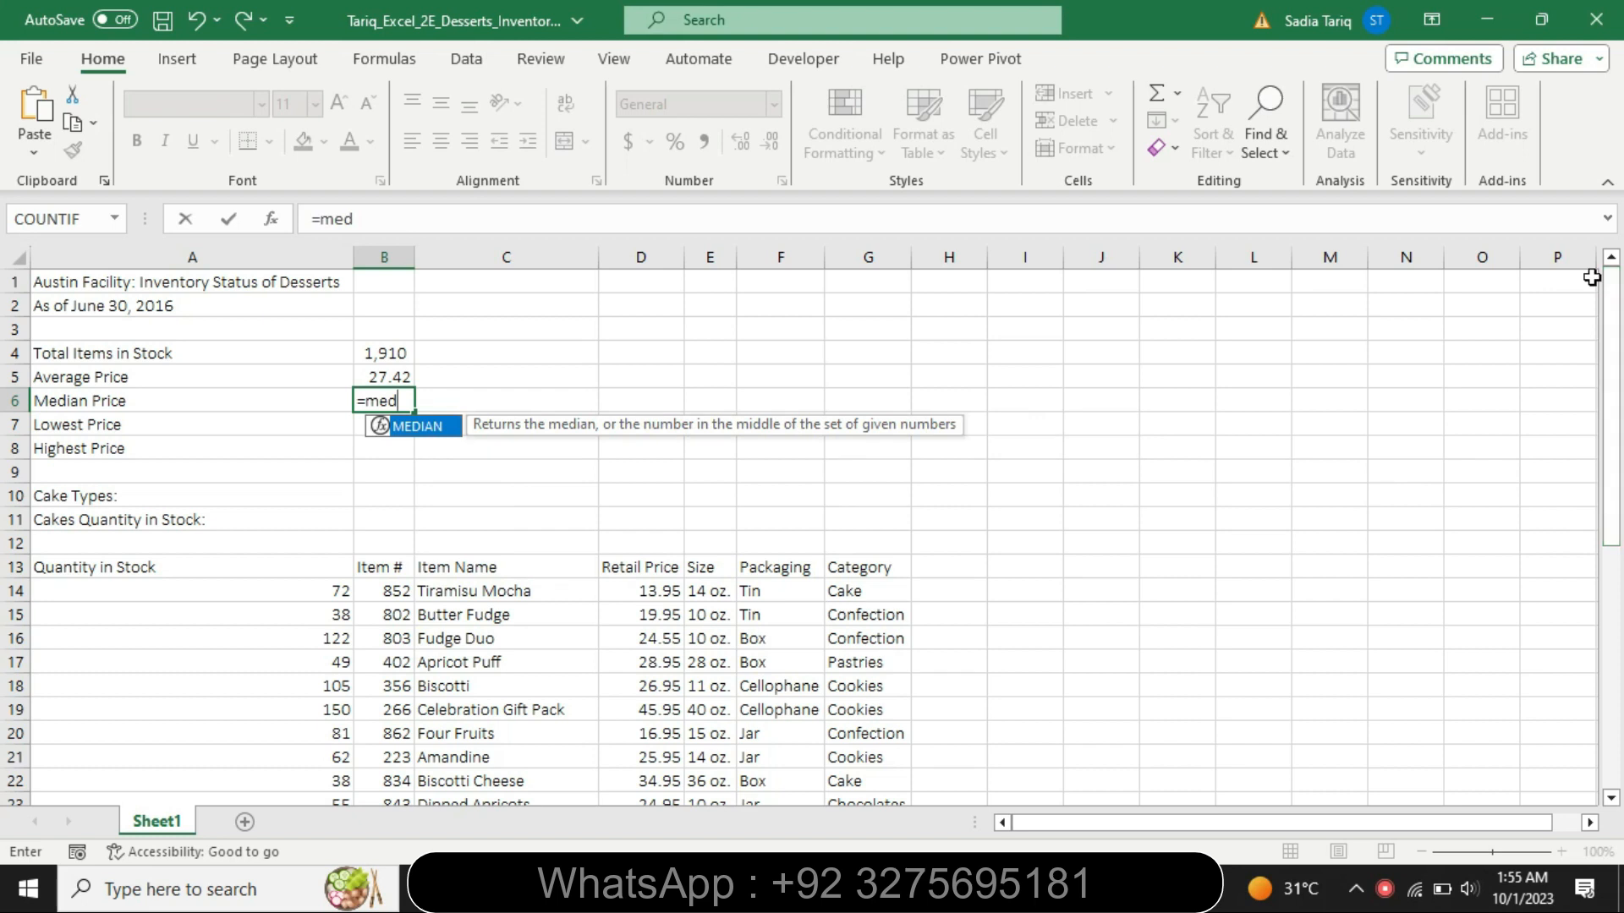
pyautogui.doubleClick(411, 429)
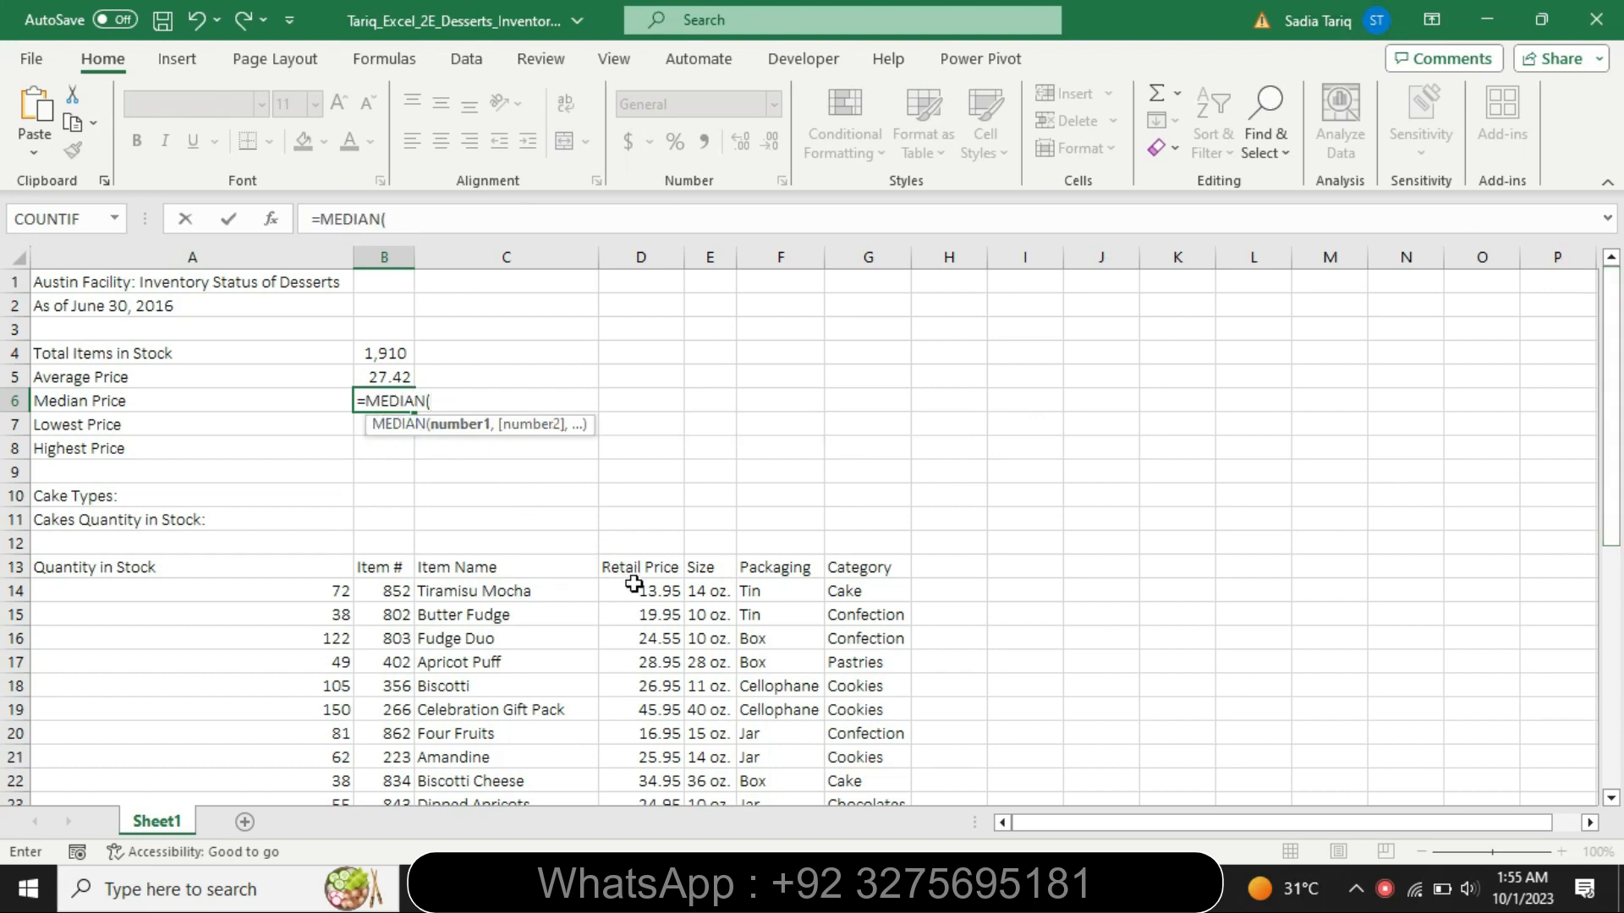
pyautogui.moveTo(635, 583); pyautogui.dragTo(664, 756)
pyautogui.press('Return')
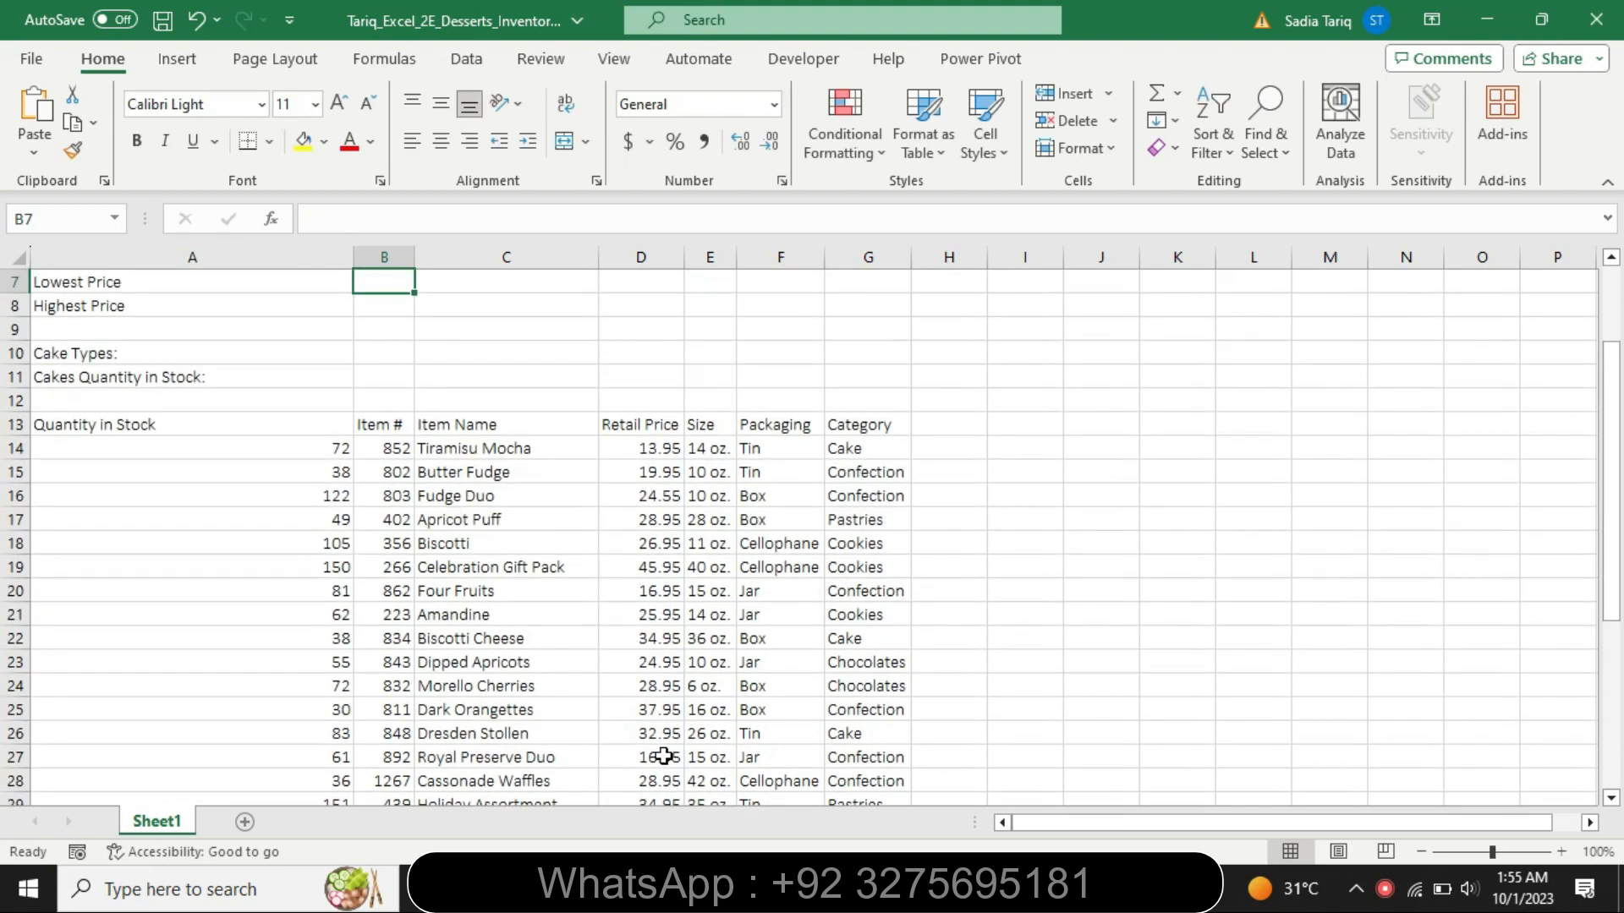
# - Check the step 5 wording in Word, and calculate the lowest retail price in cell B7 of the Excel workbook with the MIN function
pyautogui.hotkey('alt', 'Tab')
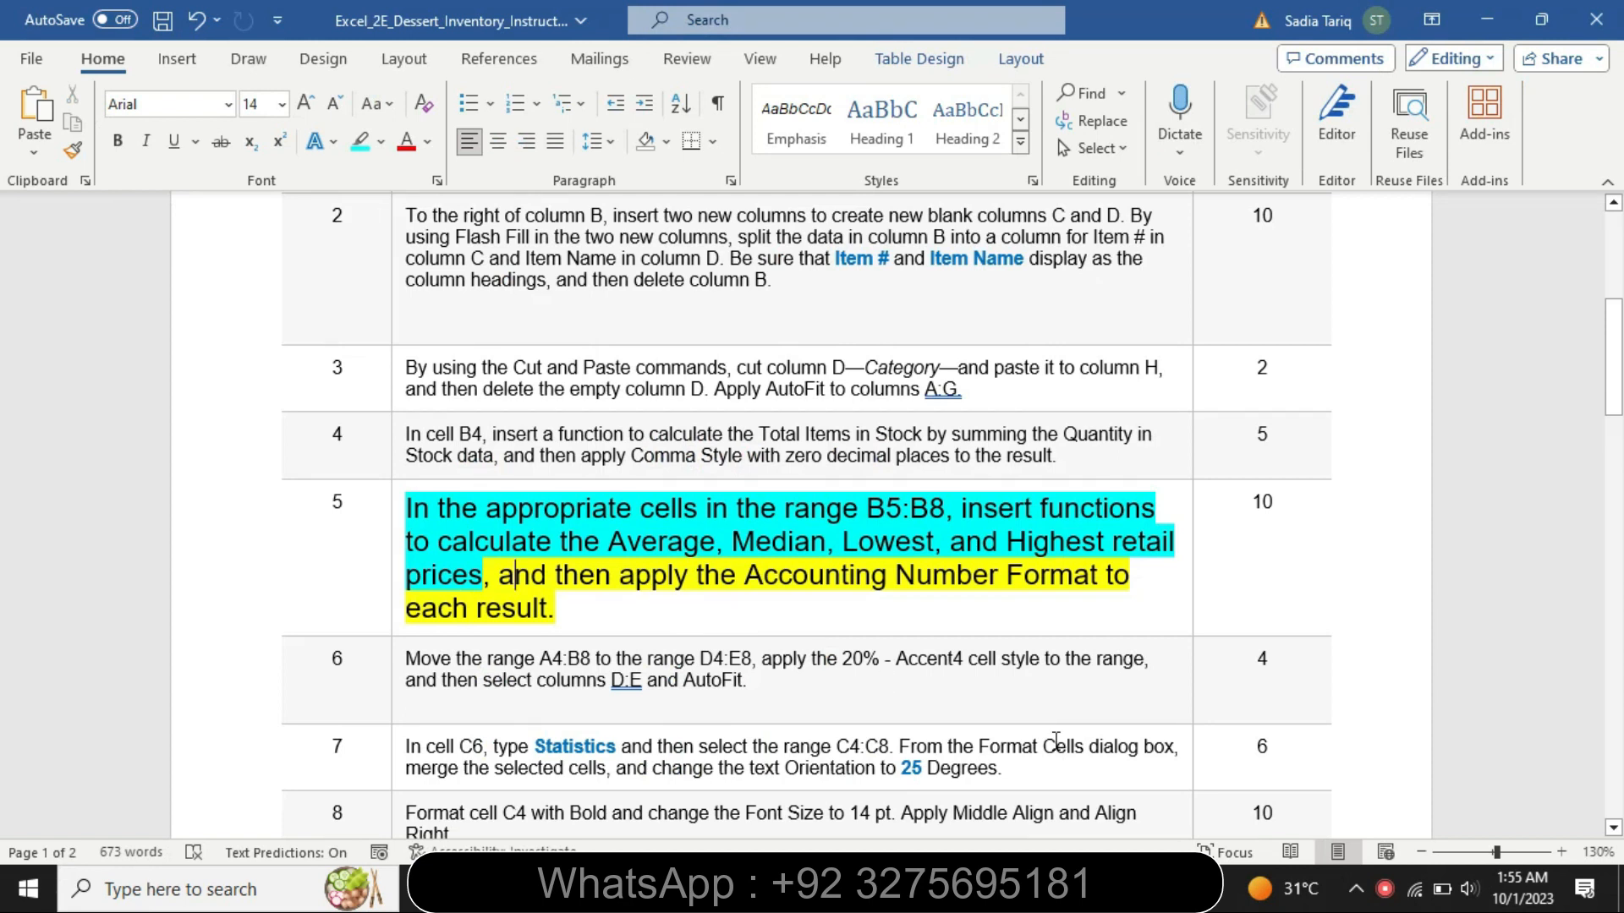
pyautogui.moveTo(738, 543); pyautogui.dragTo(899, 537)
pyautogui.hotkey('alt', 'Tab')
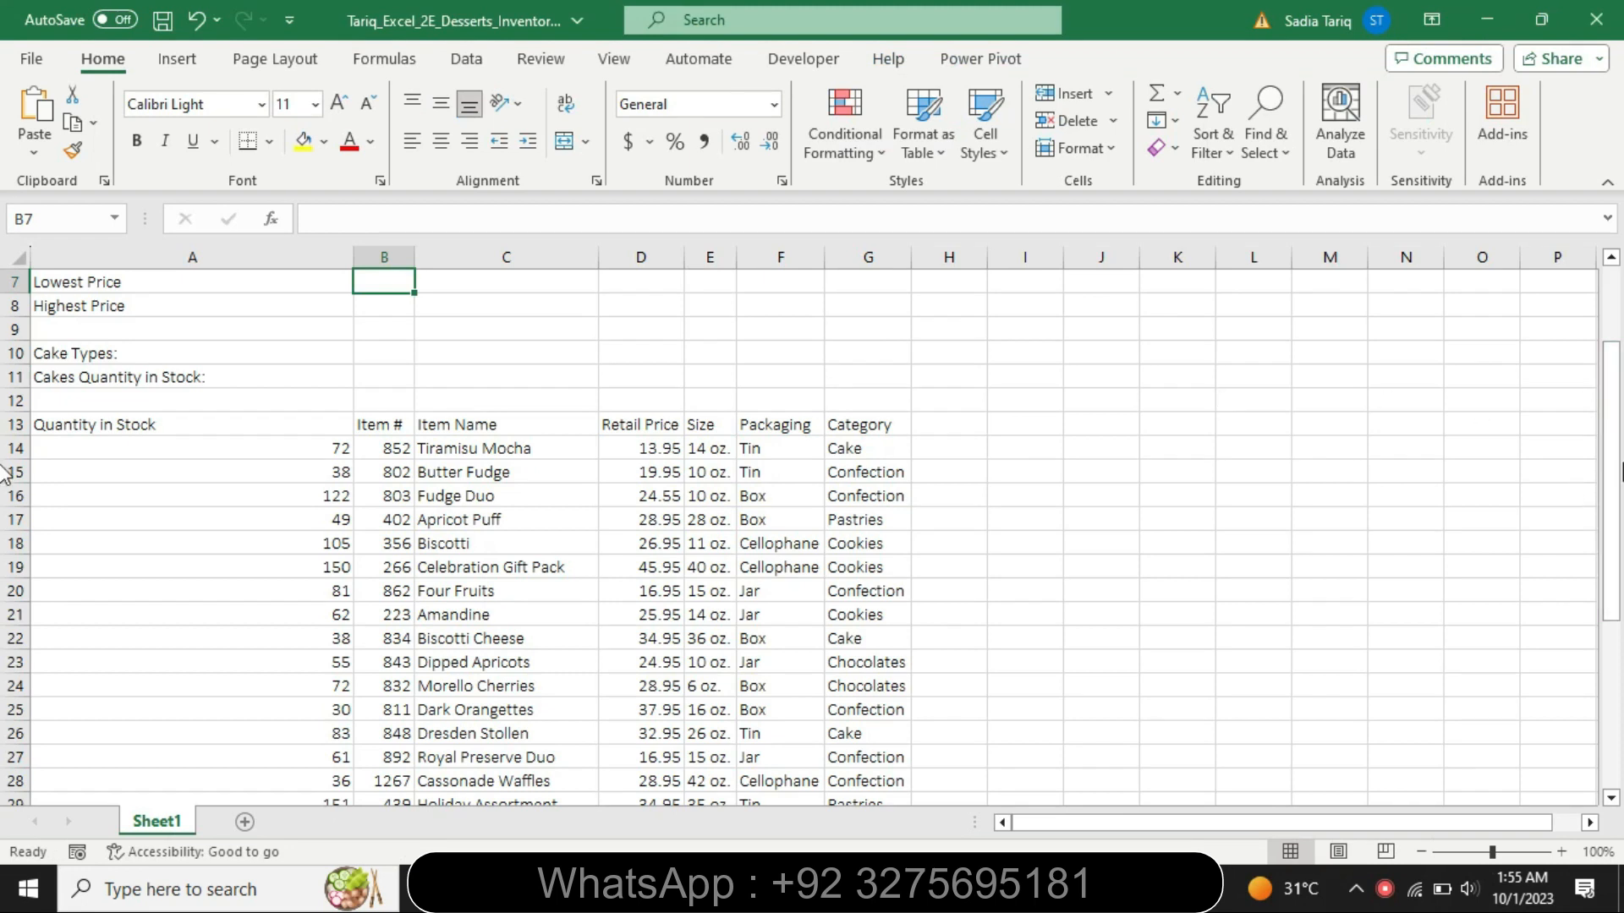
pyautogui.moveTo(1617, 446); pyautogui.dragTo(1617, 379)
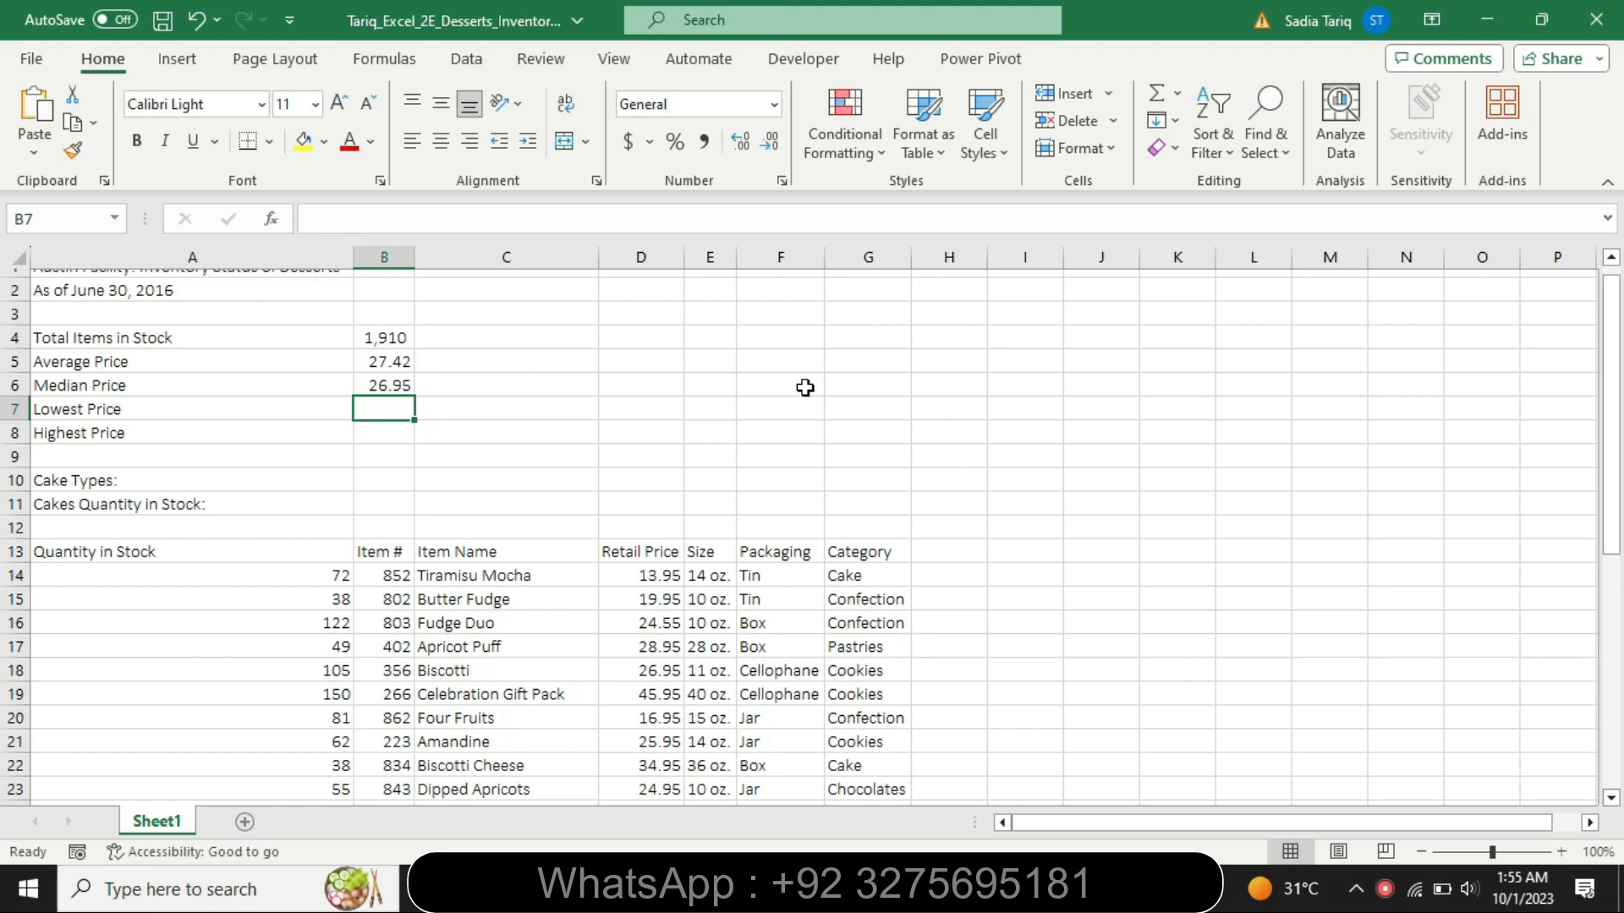
pyautogui.write('=min')
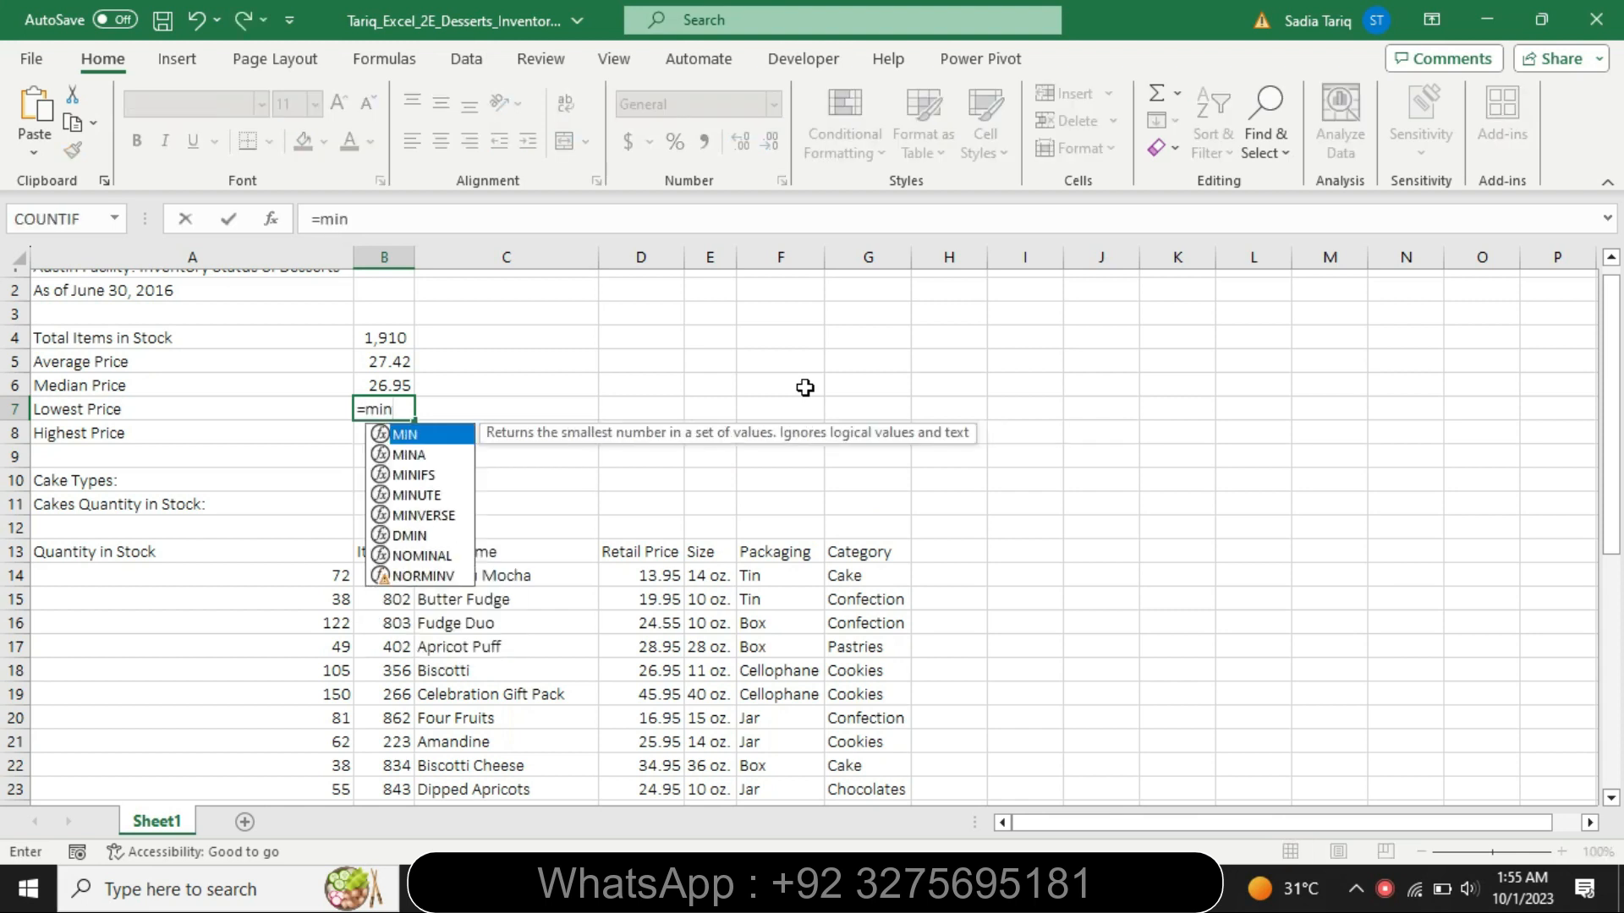
pyautogui.doubleClick(449, 434)
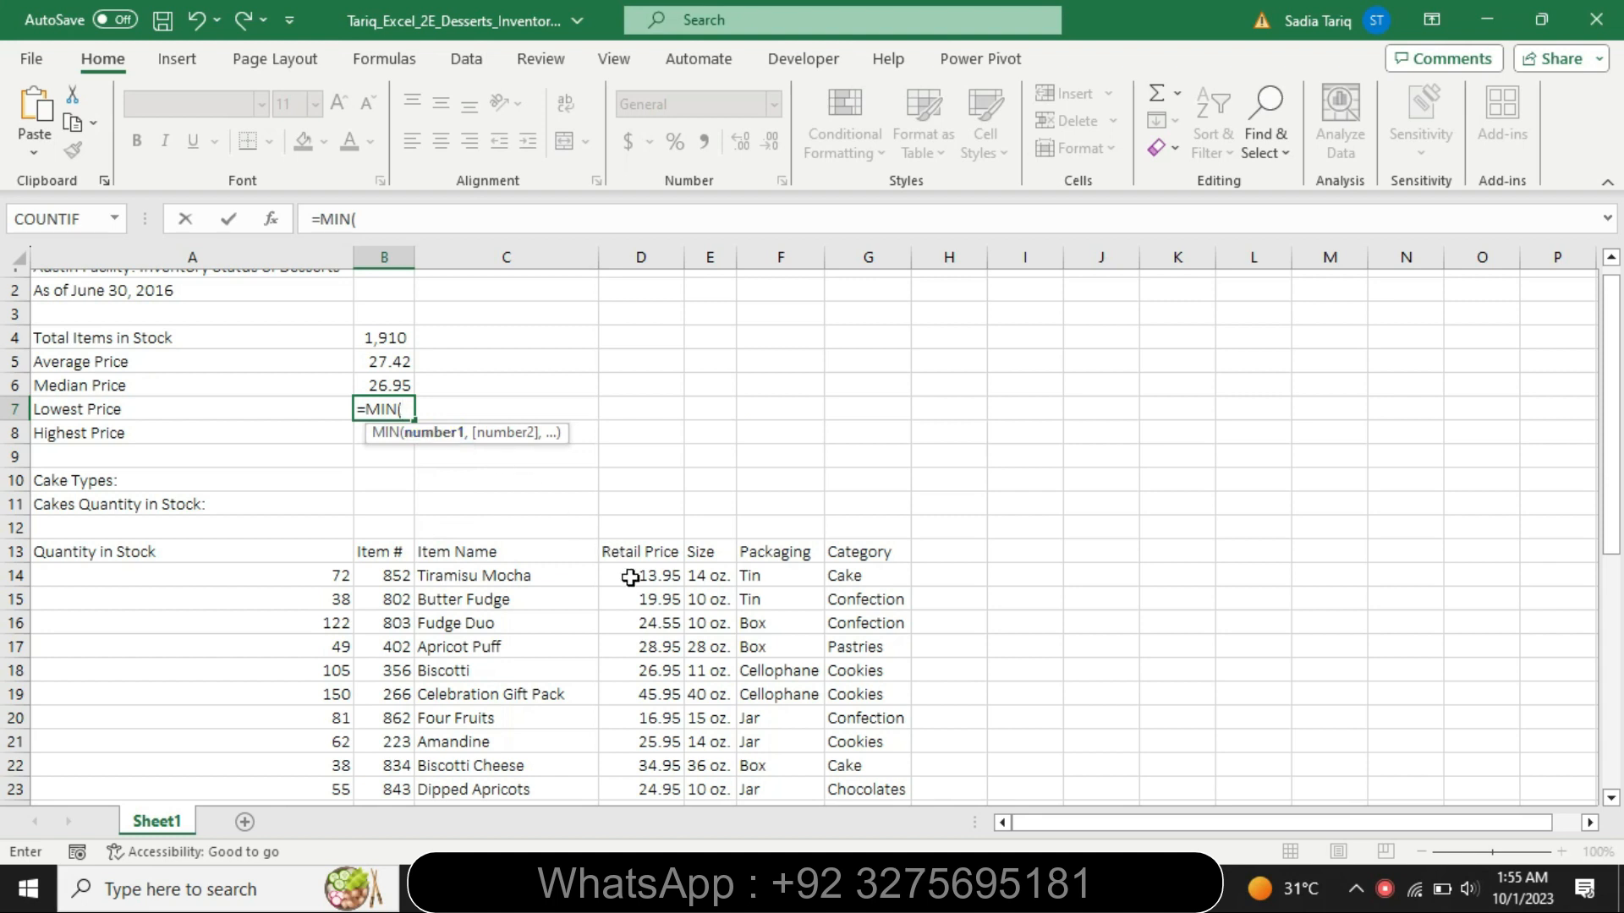
pyautogui.moveTo(630, 578); pyautogui.dragTo(672, 758)
pyautogui.press('Escape')
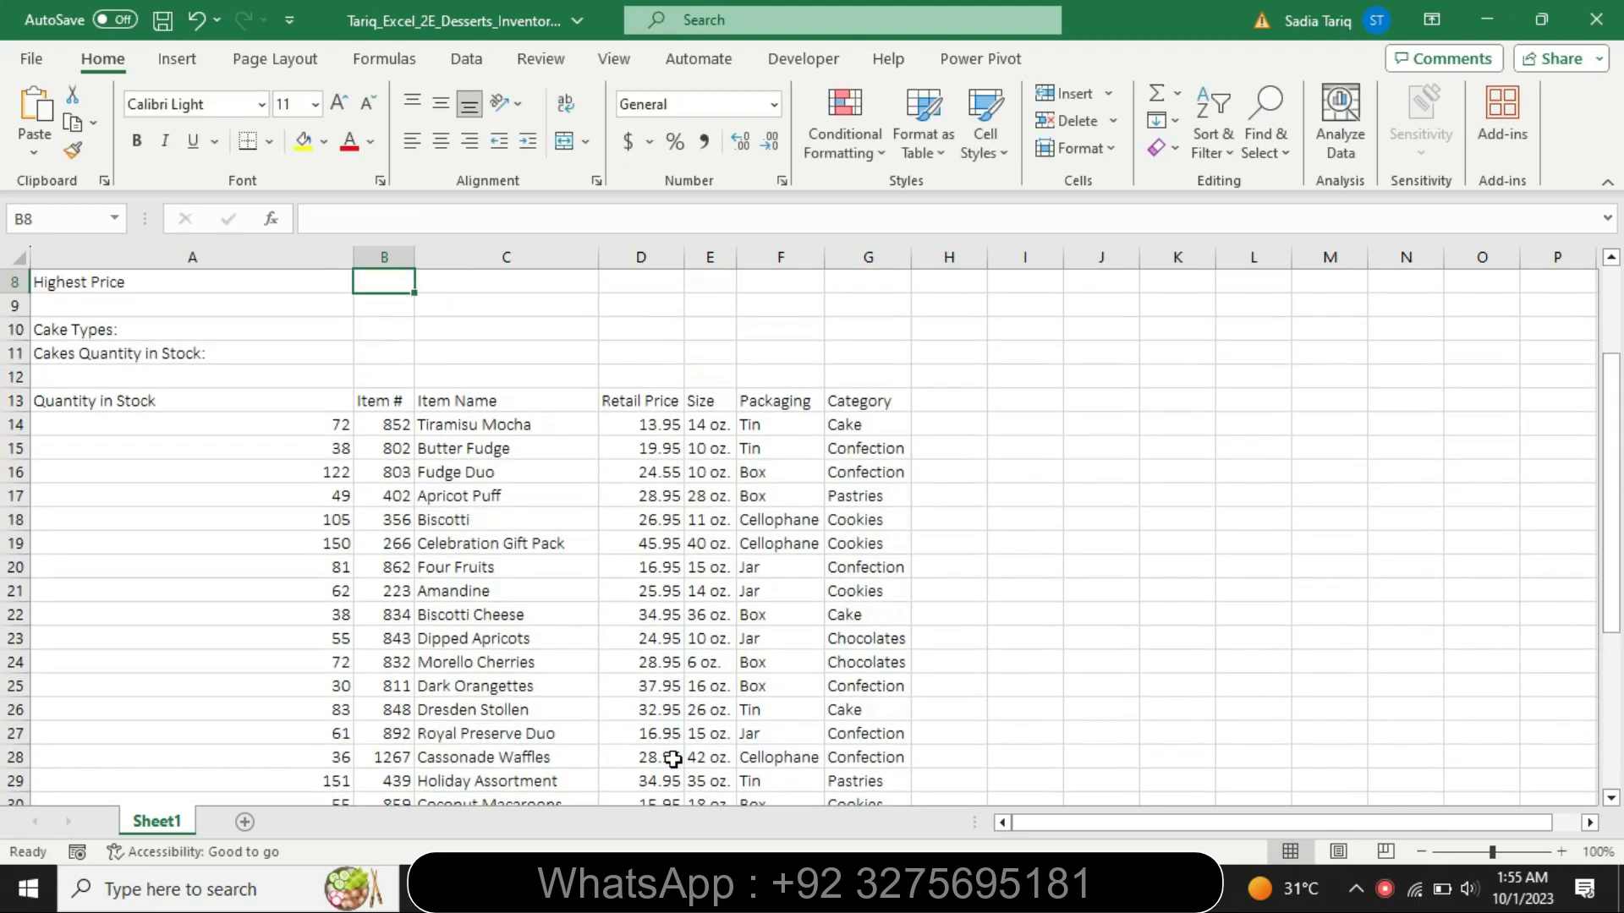
# - Calculate the highest retail price in cell B8 with the MAX function over the Retail Price data starting at D14
pyautogui.write('=max')
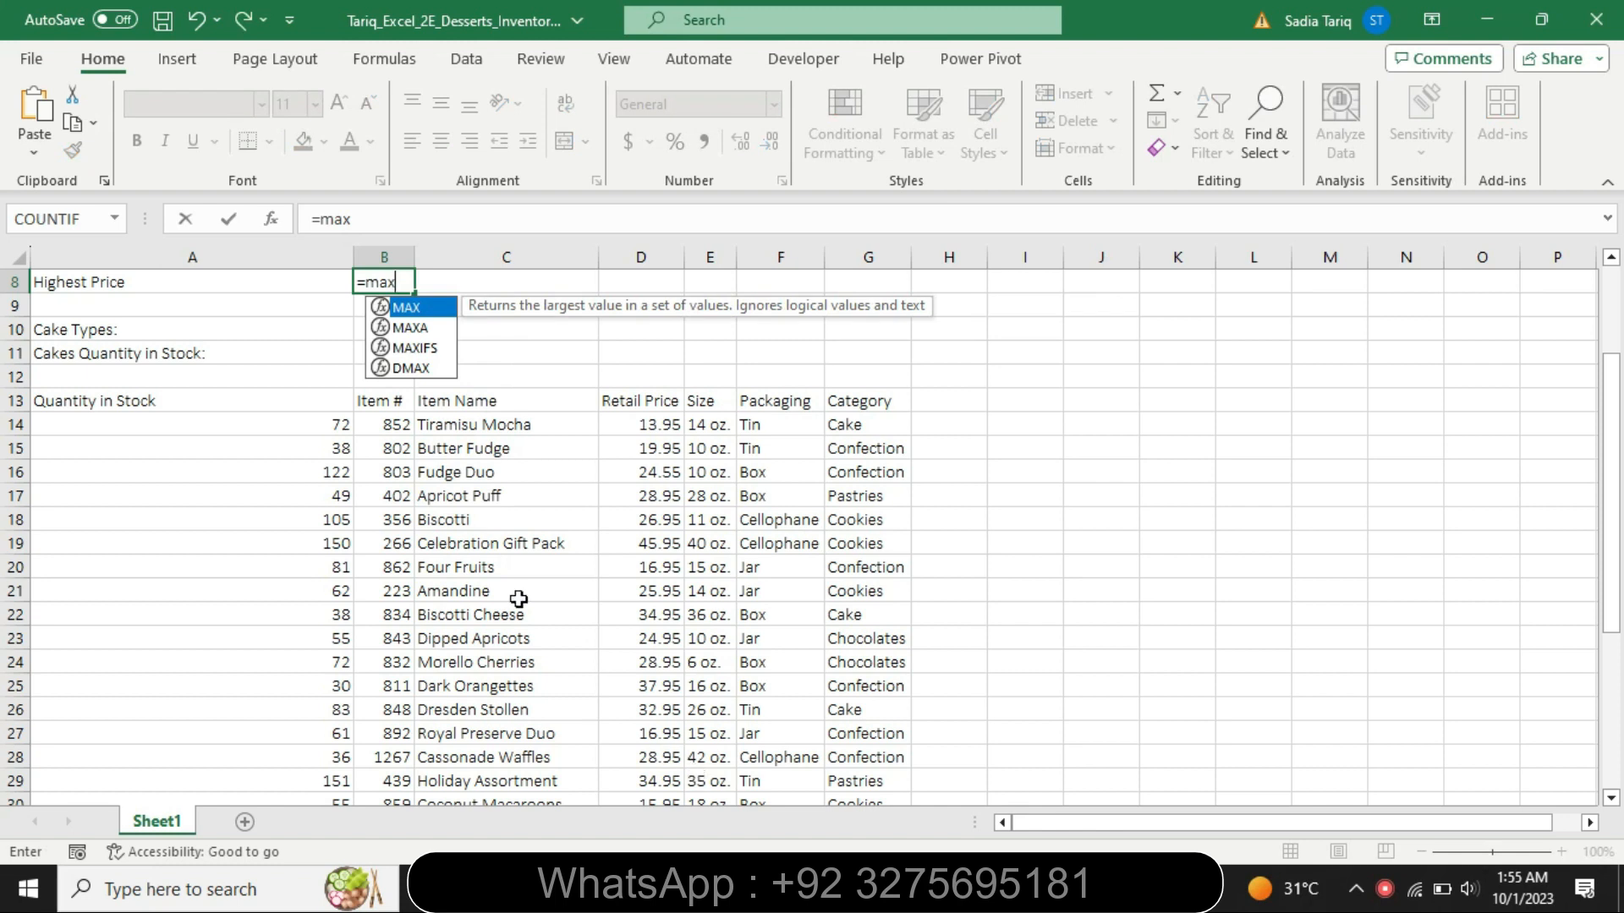
pyautogui.doubleClick(425, 310)
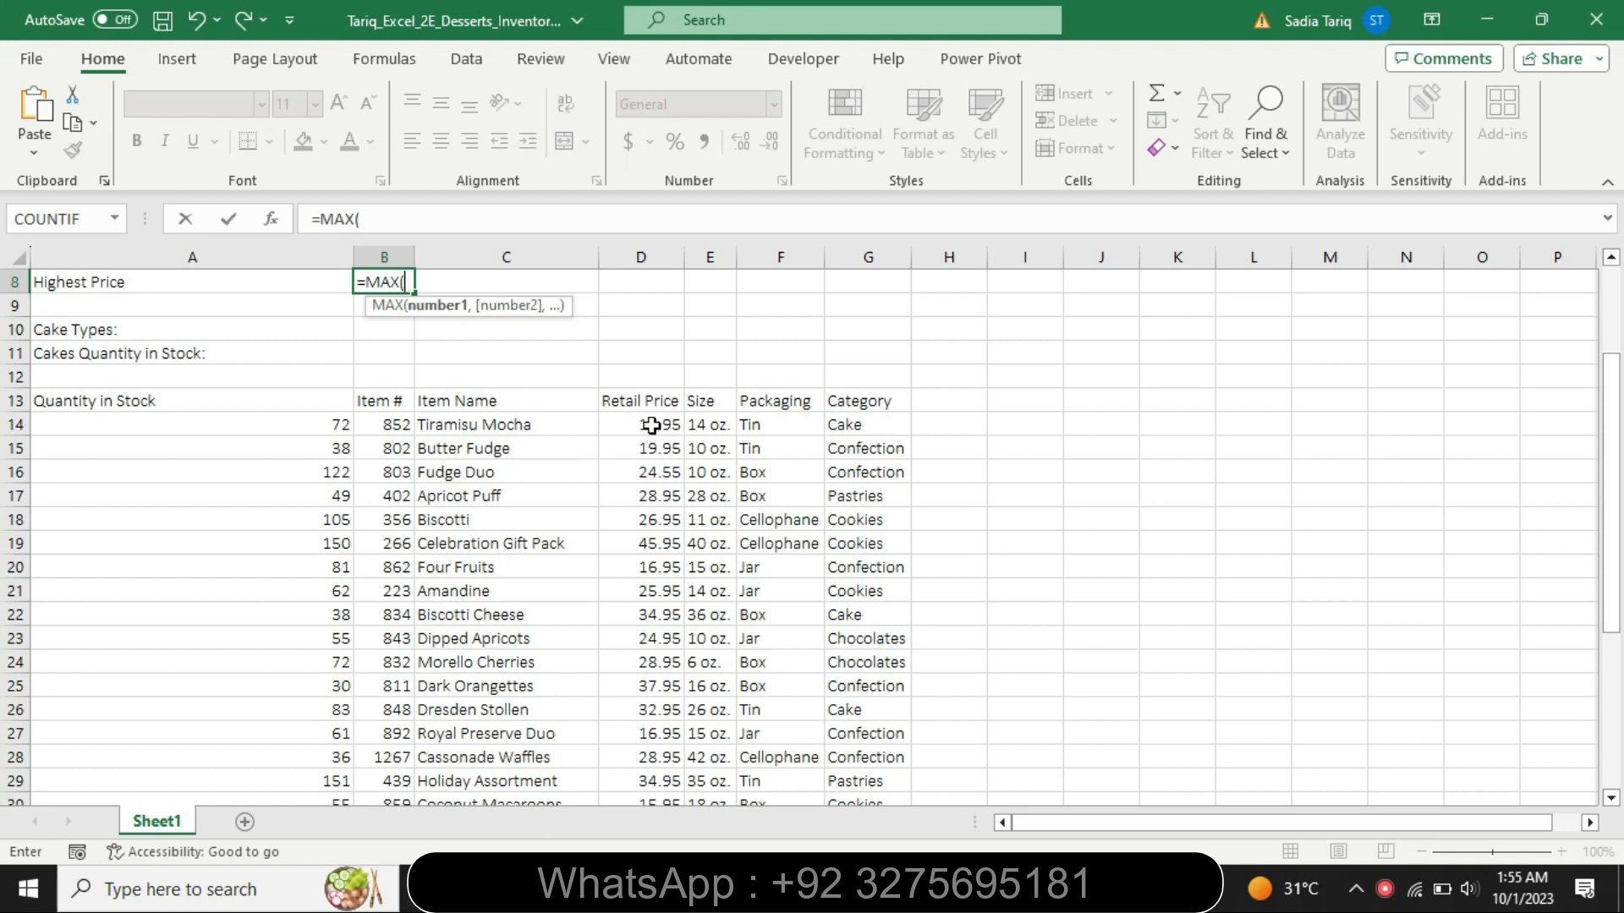
pyautogui.moveTo(652, 425); pyautogui.dragTo(676, 750)
pyautogui.press('Return')
pyautogui.moveTo(1615, 318); pyautogui.dragTo(1616, 318)
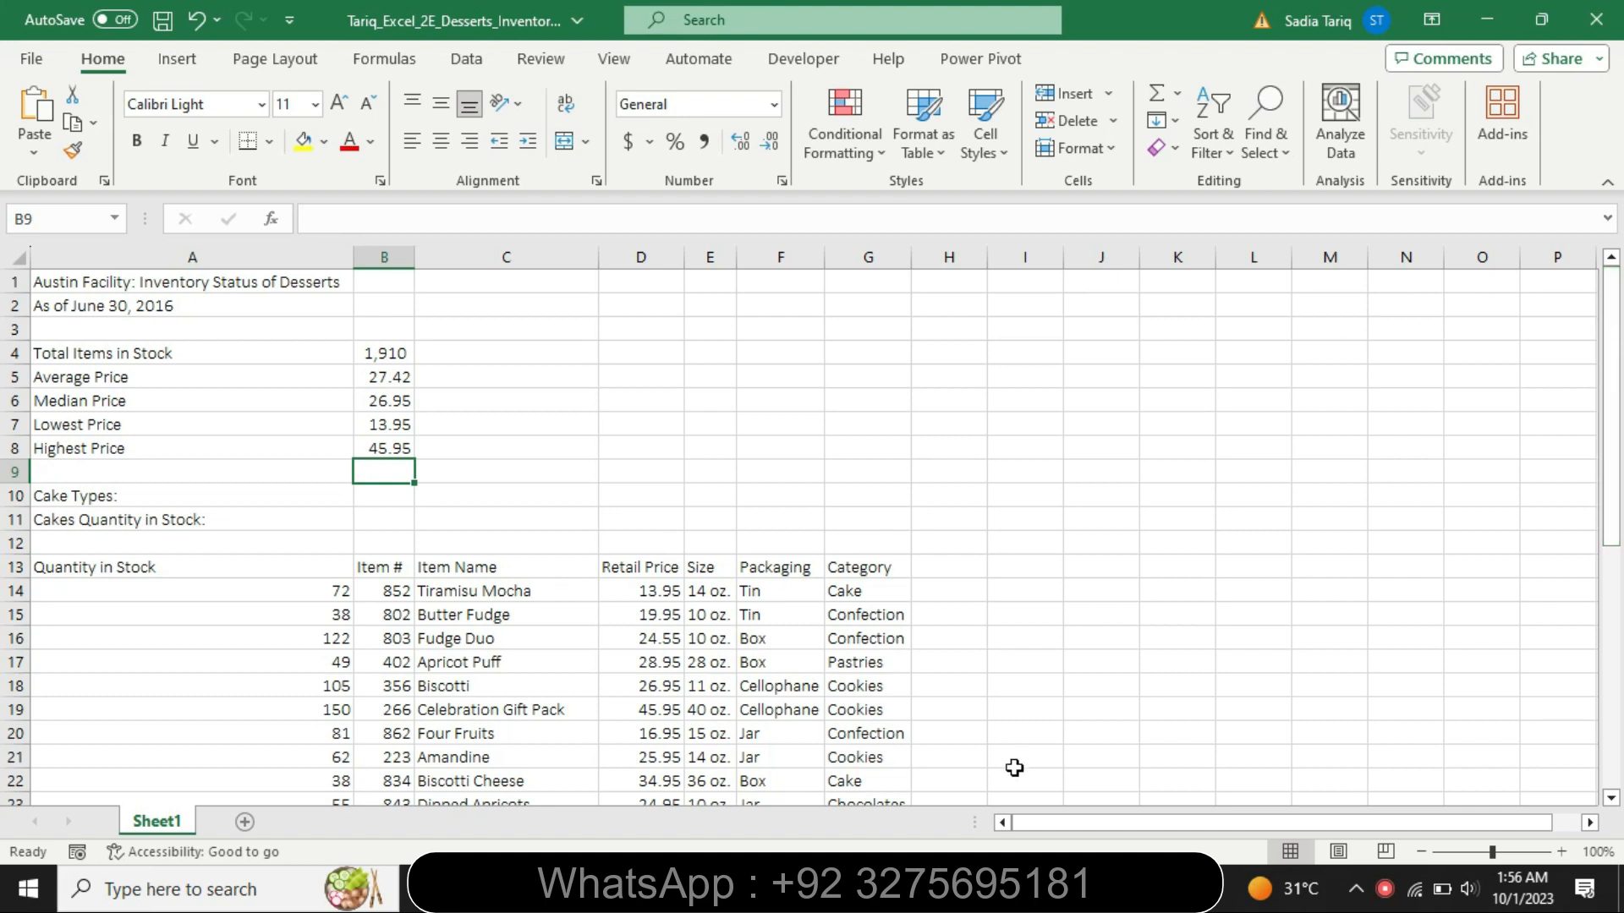
# - Switch to the Word instructions and highlight the step 5 text "and then apply the Accounting Number Format to each result." in turquoise
pyautogui.hotkey('alt', 'Tab')
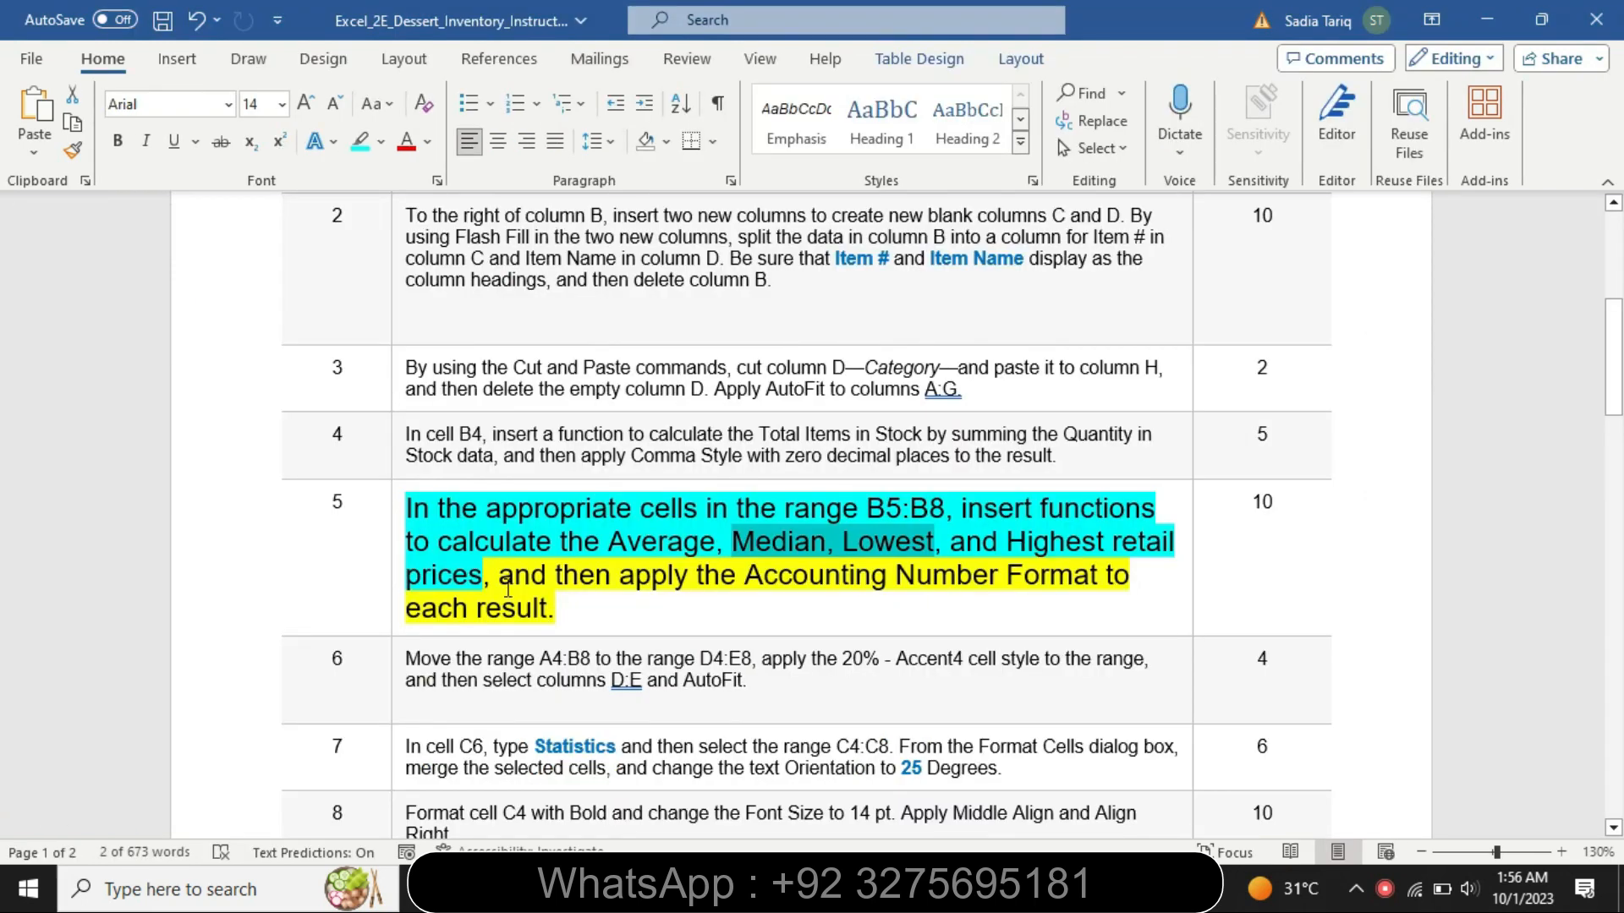
pyautogui.moveTo(531, 588); pyautogui.dragTo(578, 603)
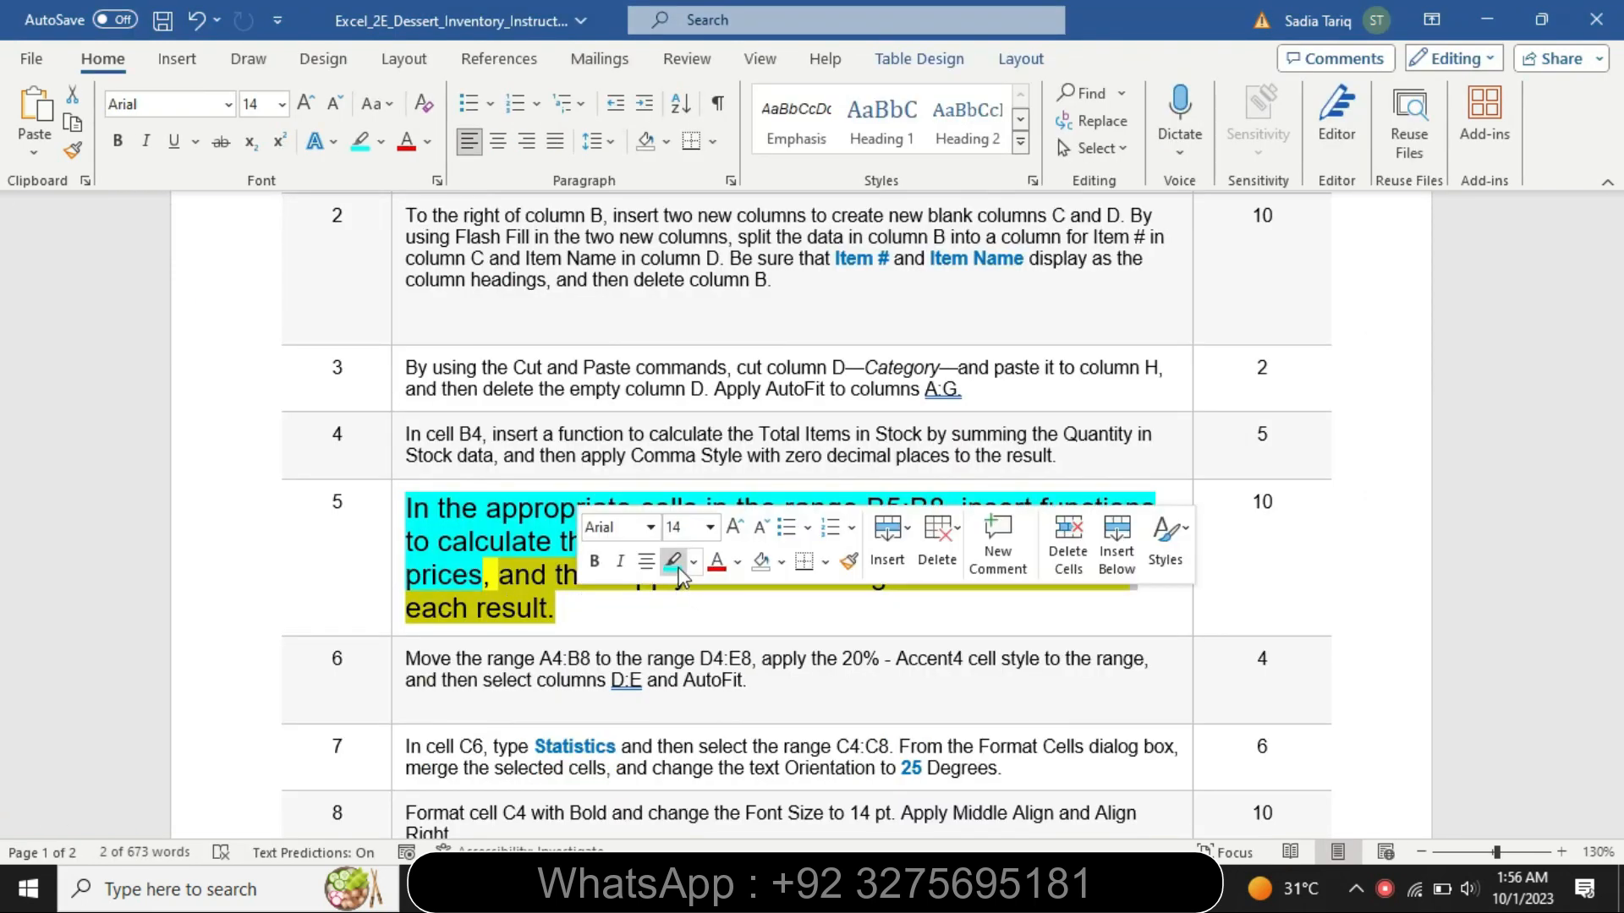
pyautogui.click(673, 561)
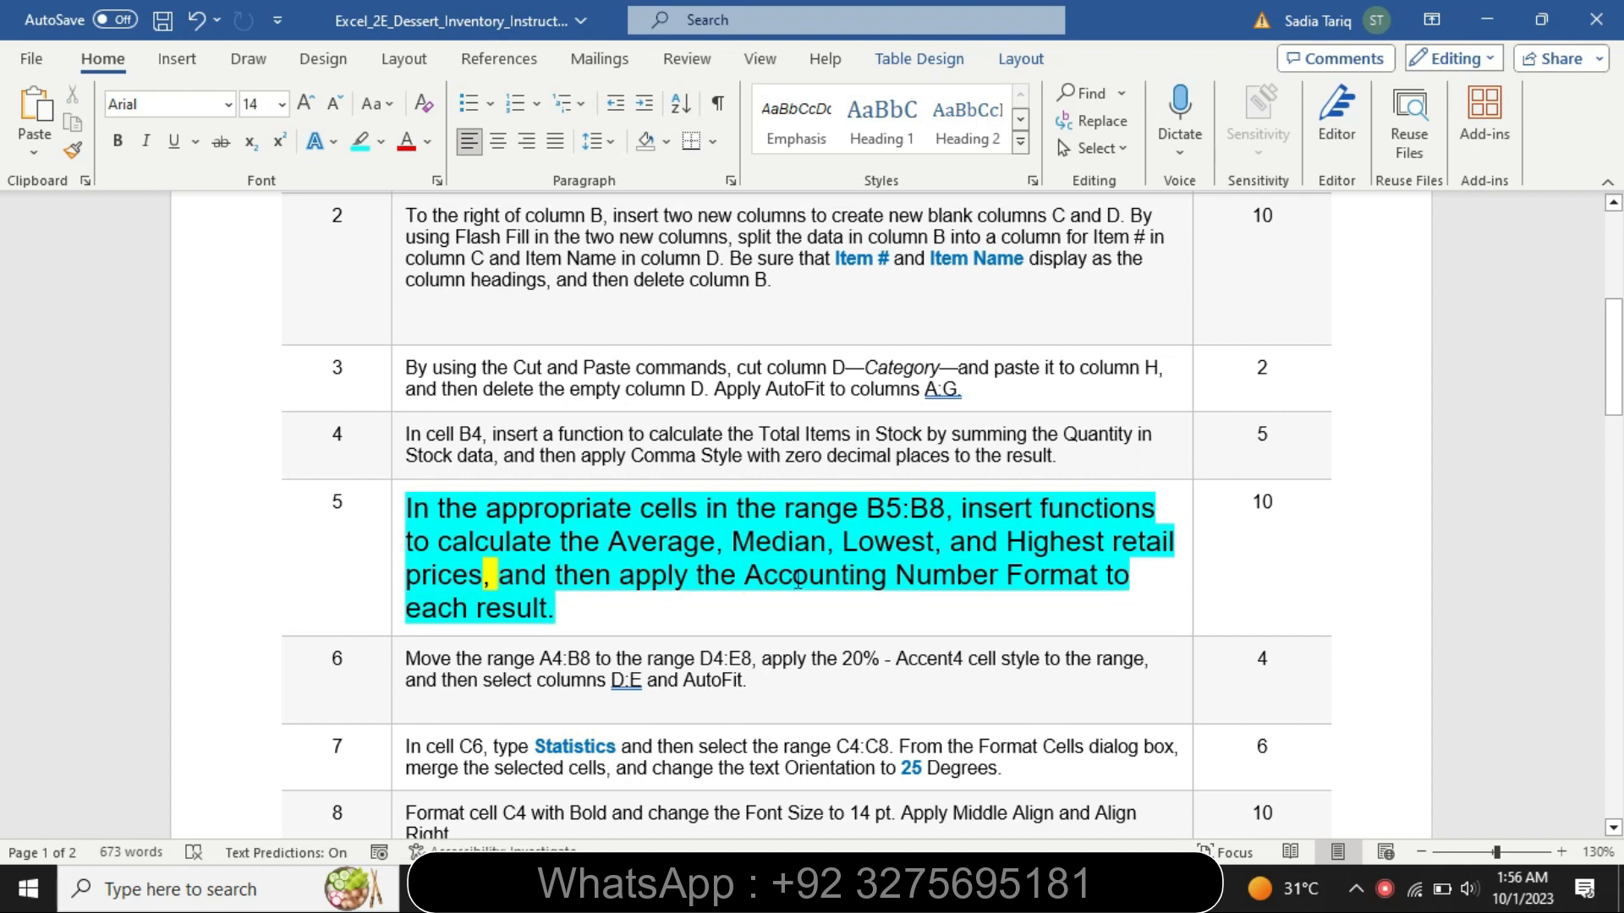
# - Switch to the Excel workbook and apply the Accounting Number Format to the price statistics in B5:B8
pyautogui.hotkey('alt', 'Tab')
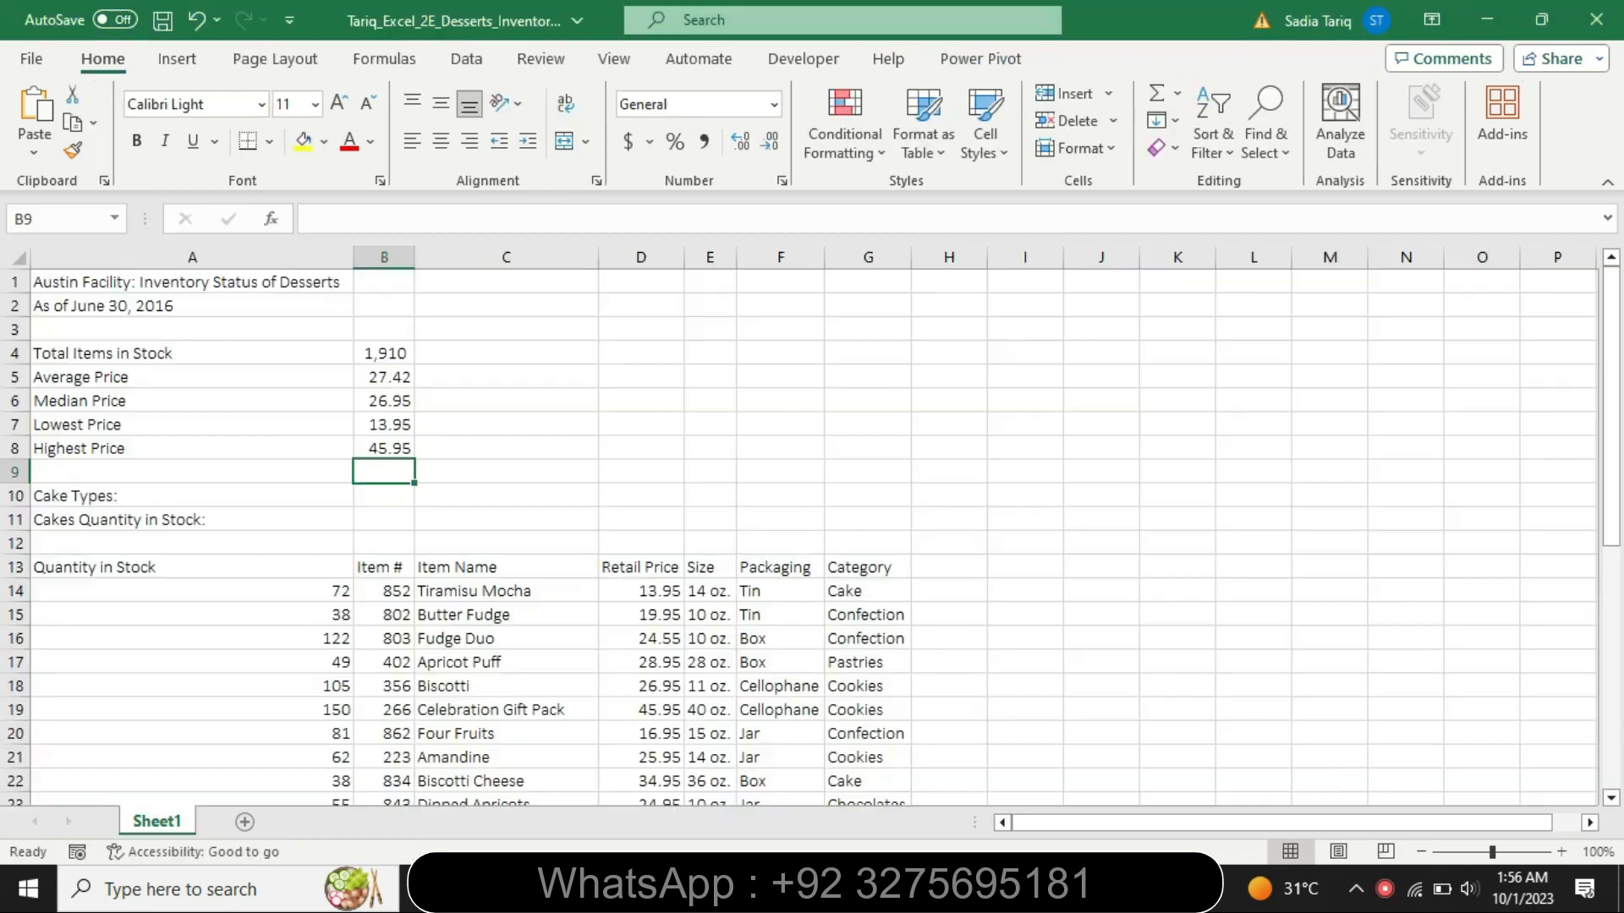
pyautogui.moveTo(374, 378); pyautogui.dragTo(389, 448)
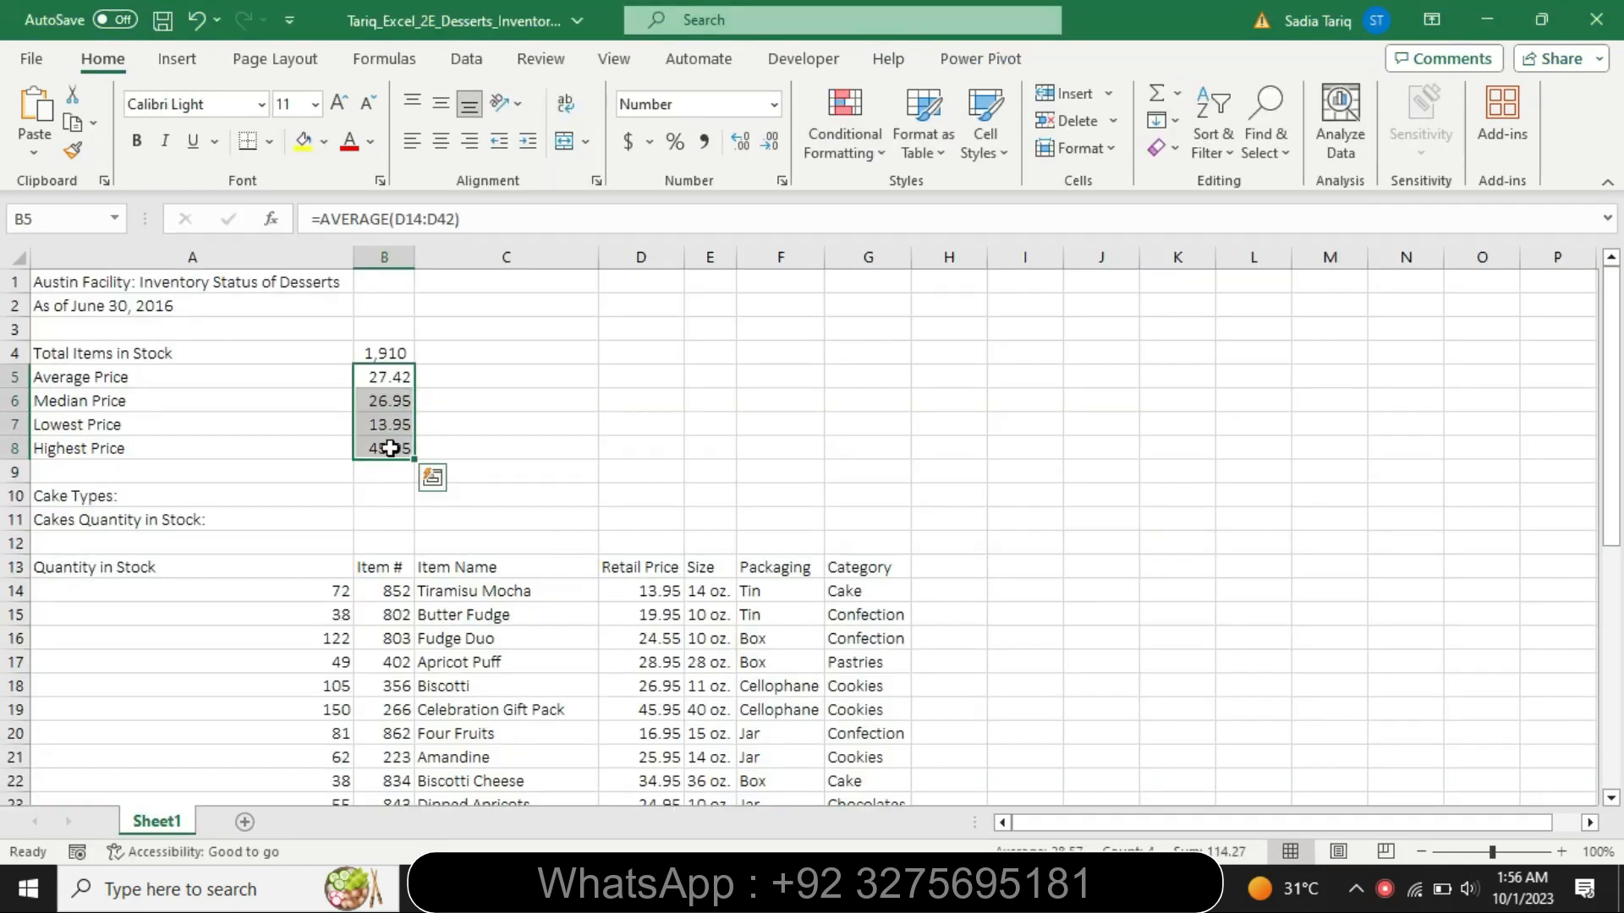
pyautogui.click(626, 140)
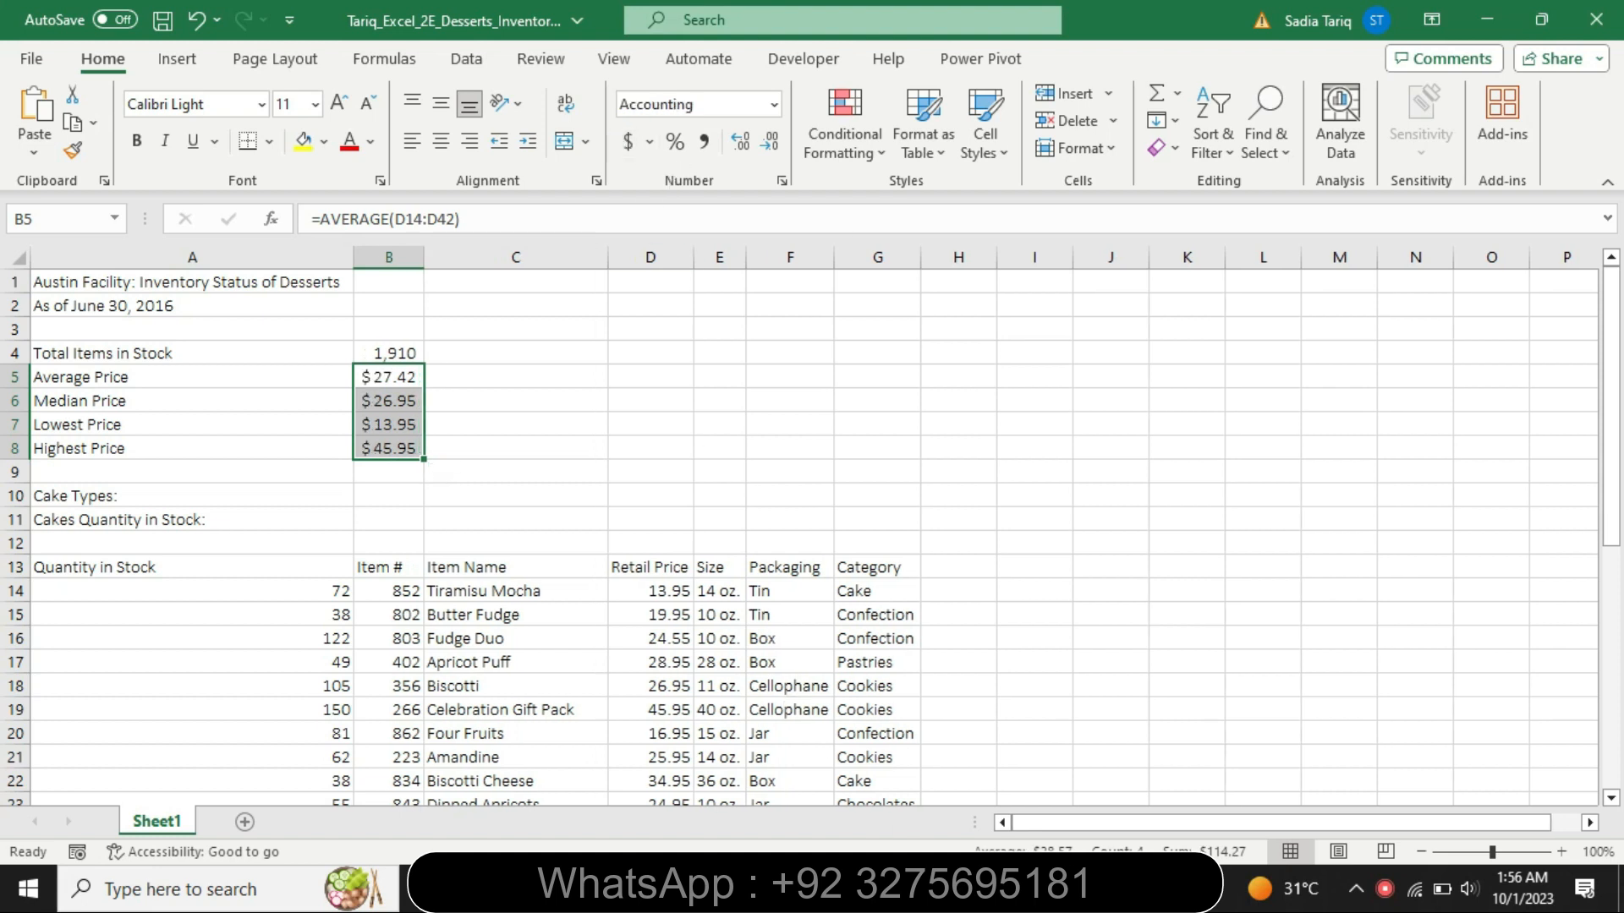
# - Switch to the Word instructions, reset the step 5 text to 9 pt and remove its highlighting
pyautogui.hotkey('alt', 'Tab')
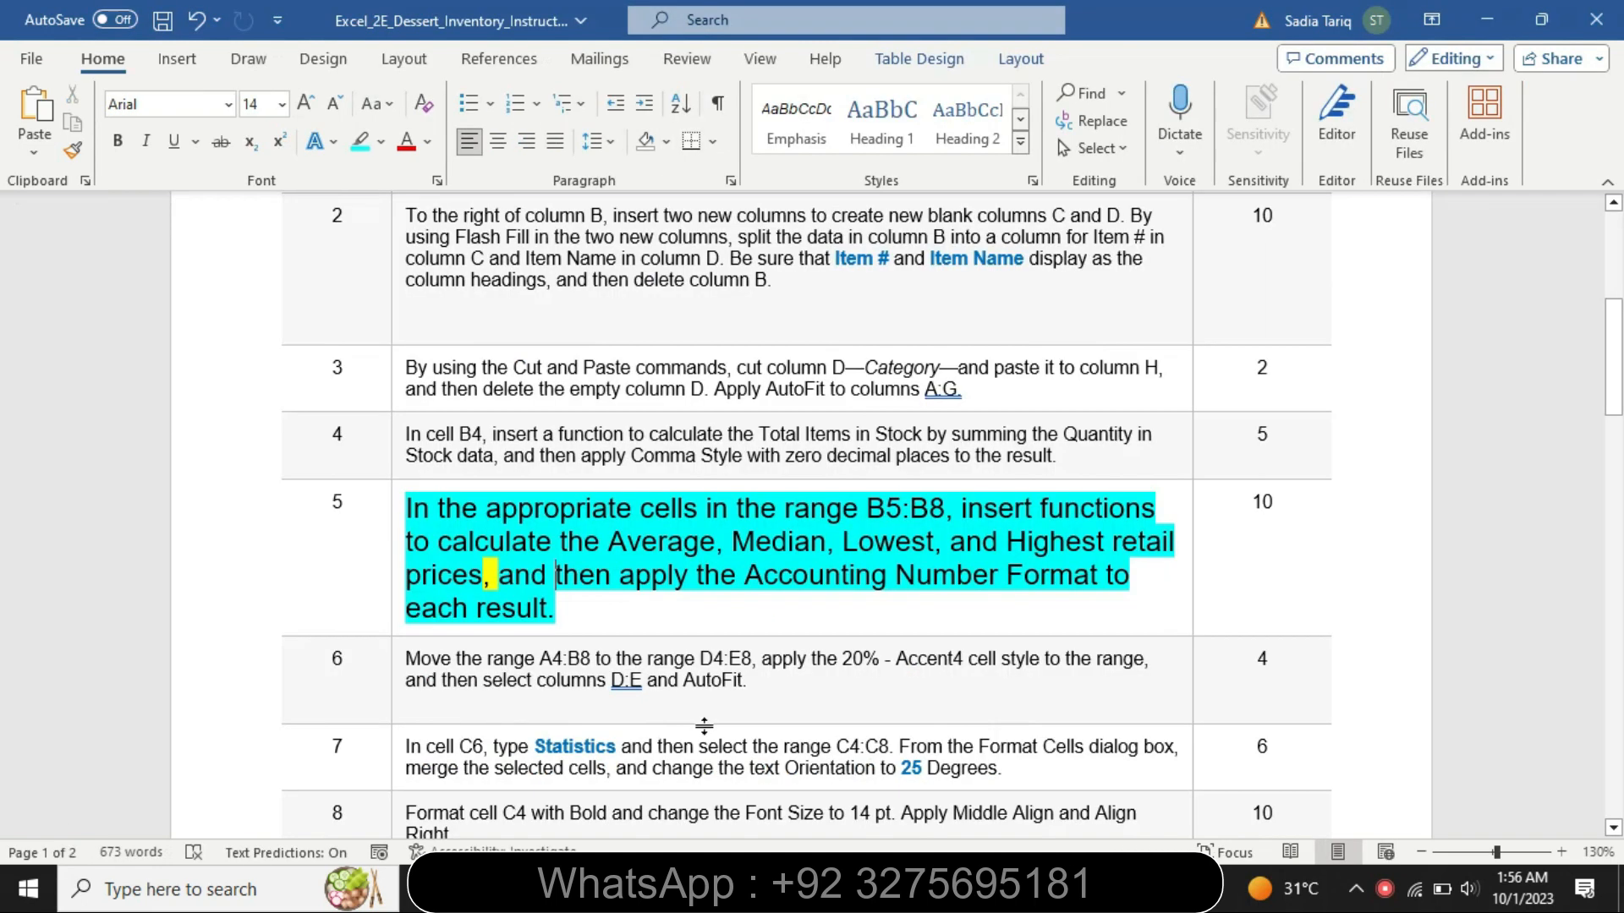
pyautogui.rightClick(390, 609)
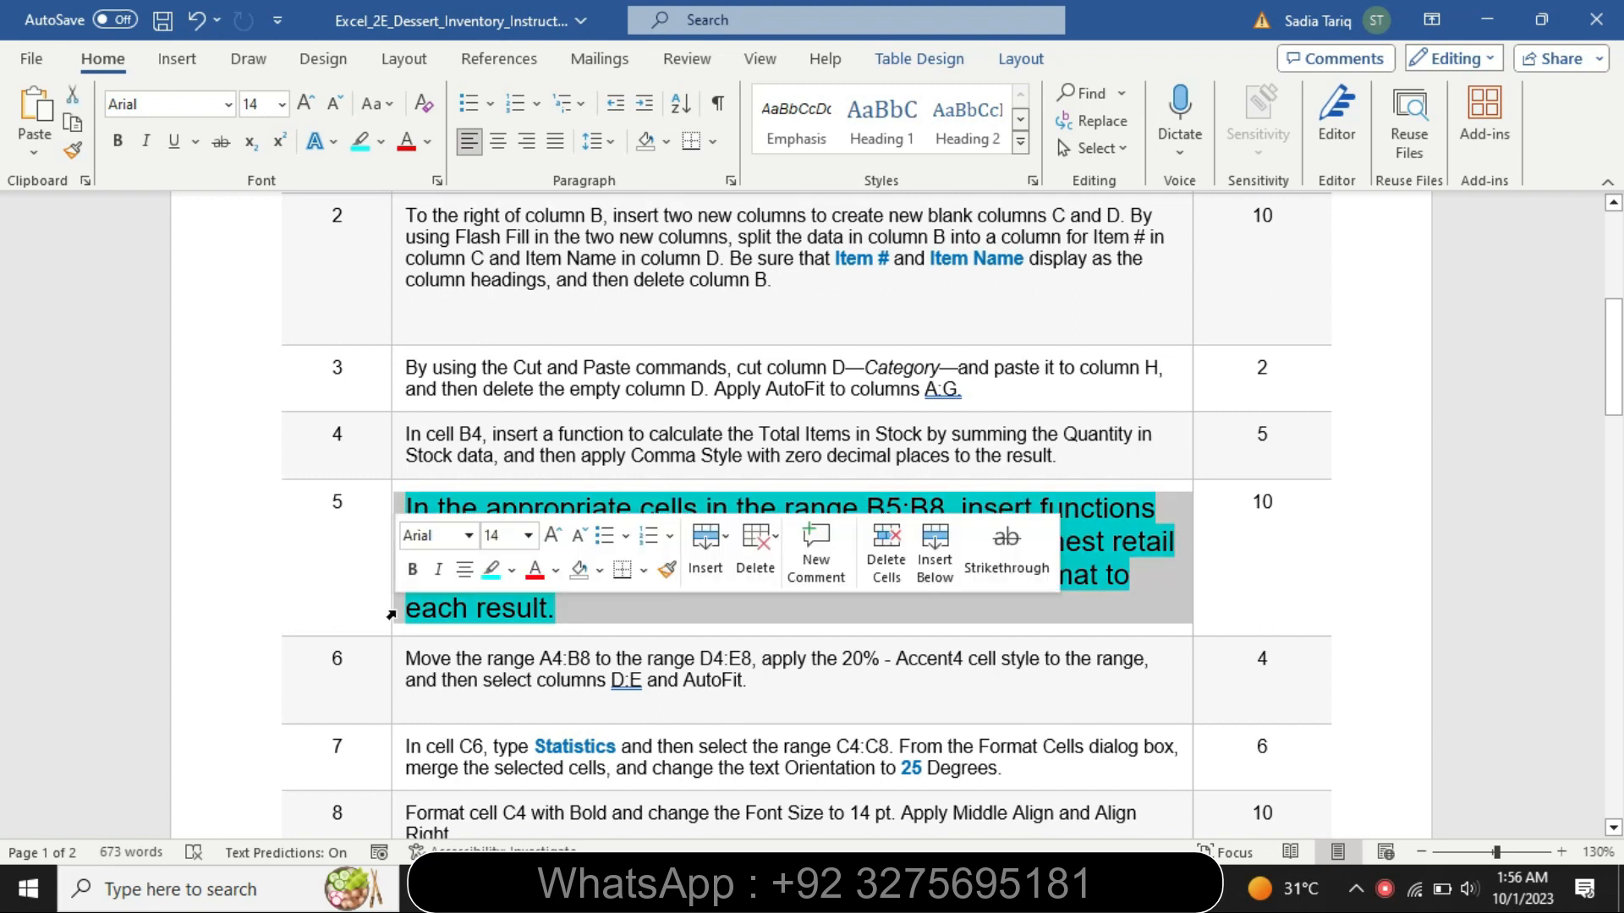
pyautogui.click(527, 535)
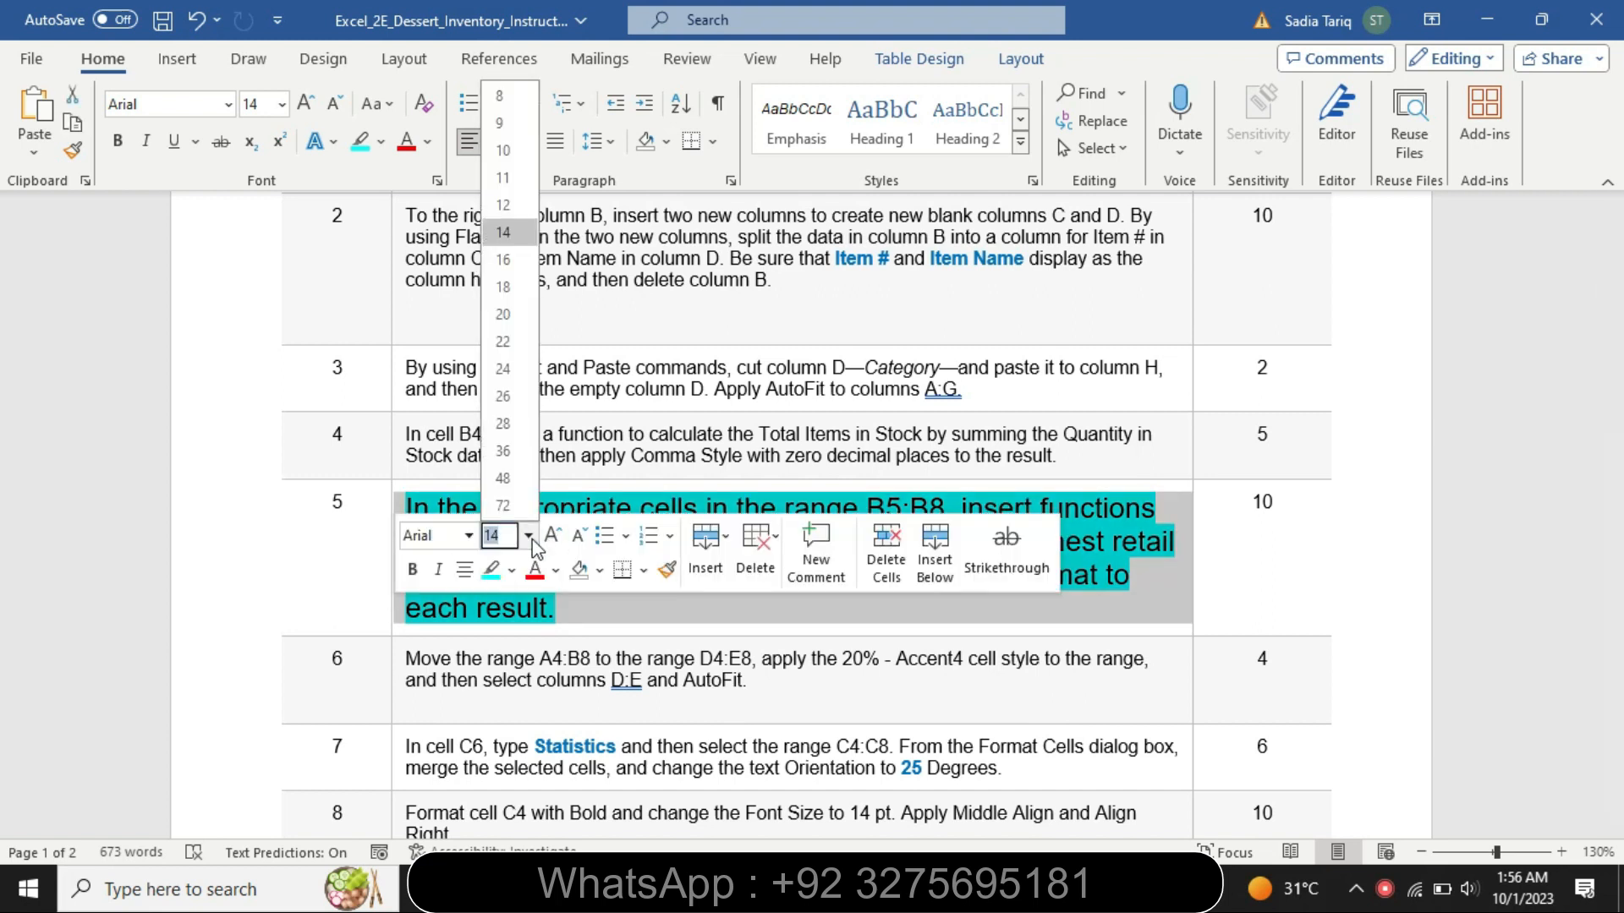
pyautogui.click(499, 125)
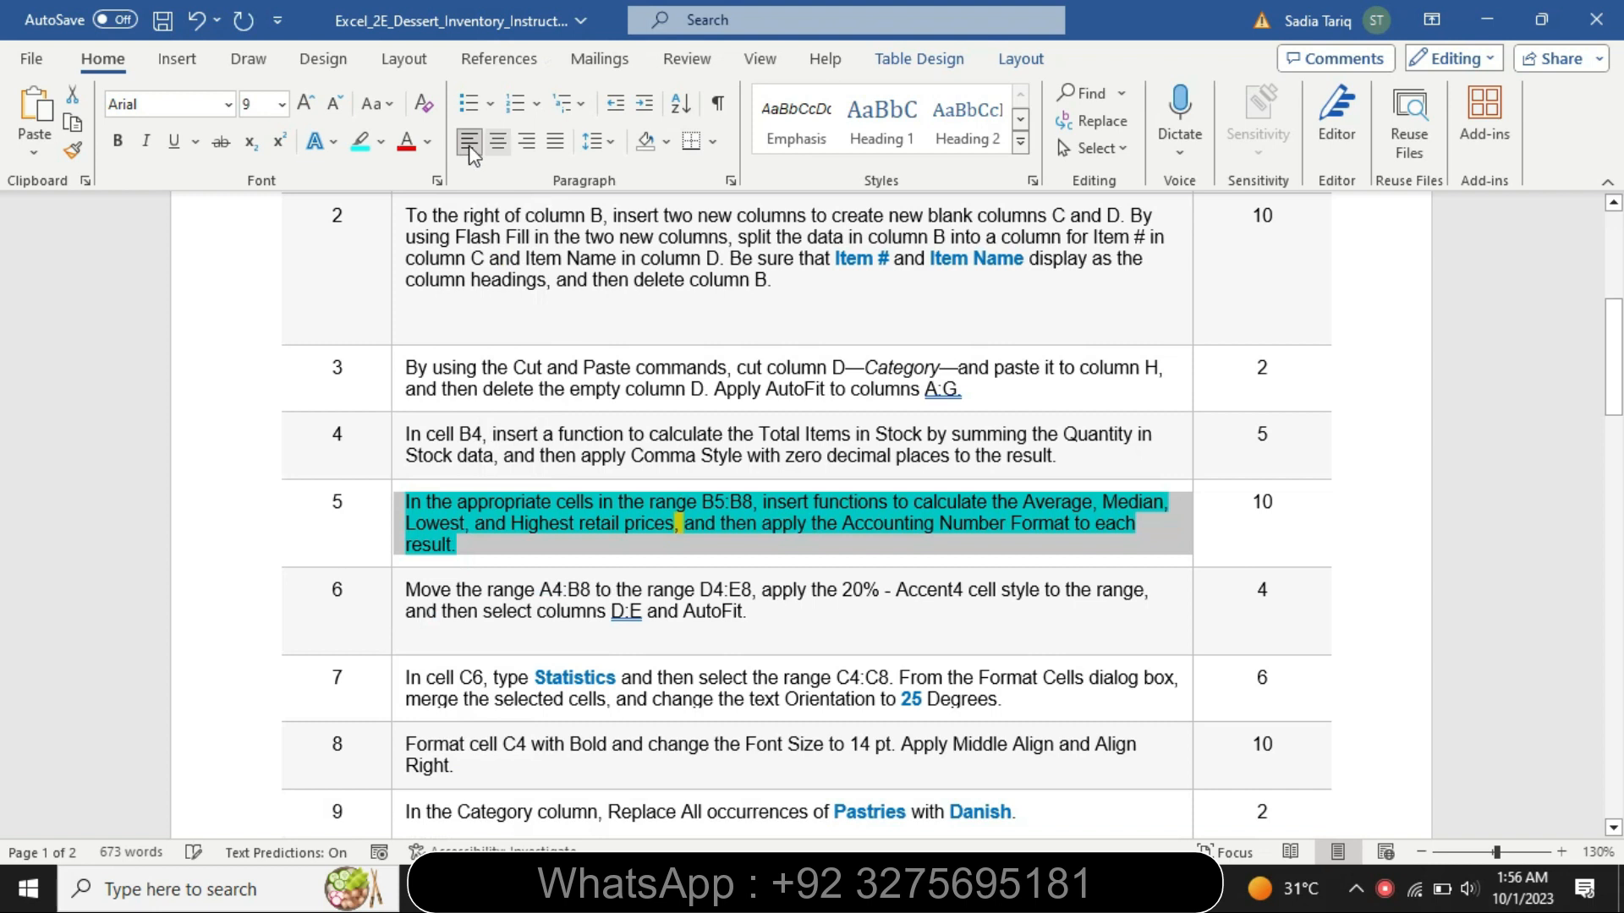
pyautogui.click(381, 146)
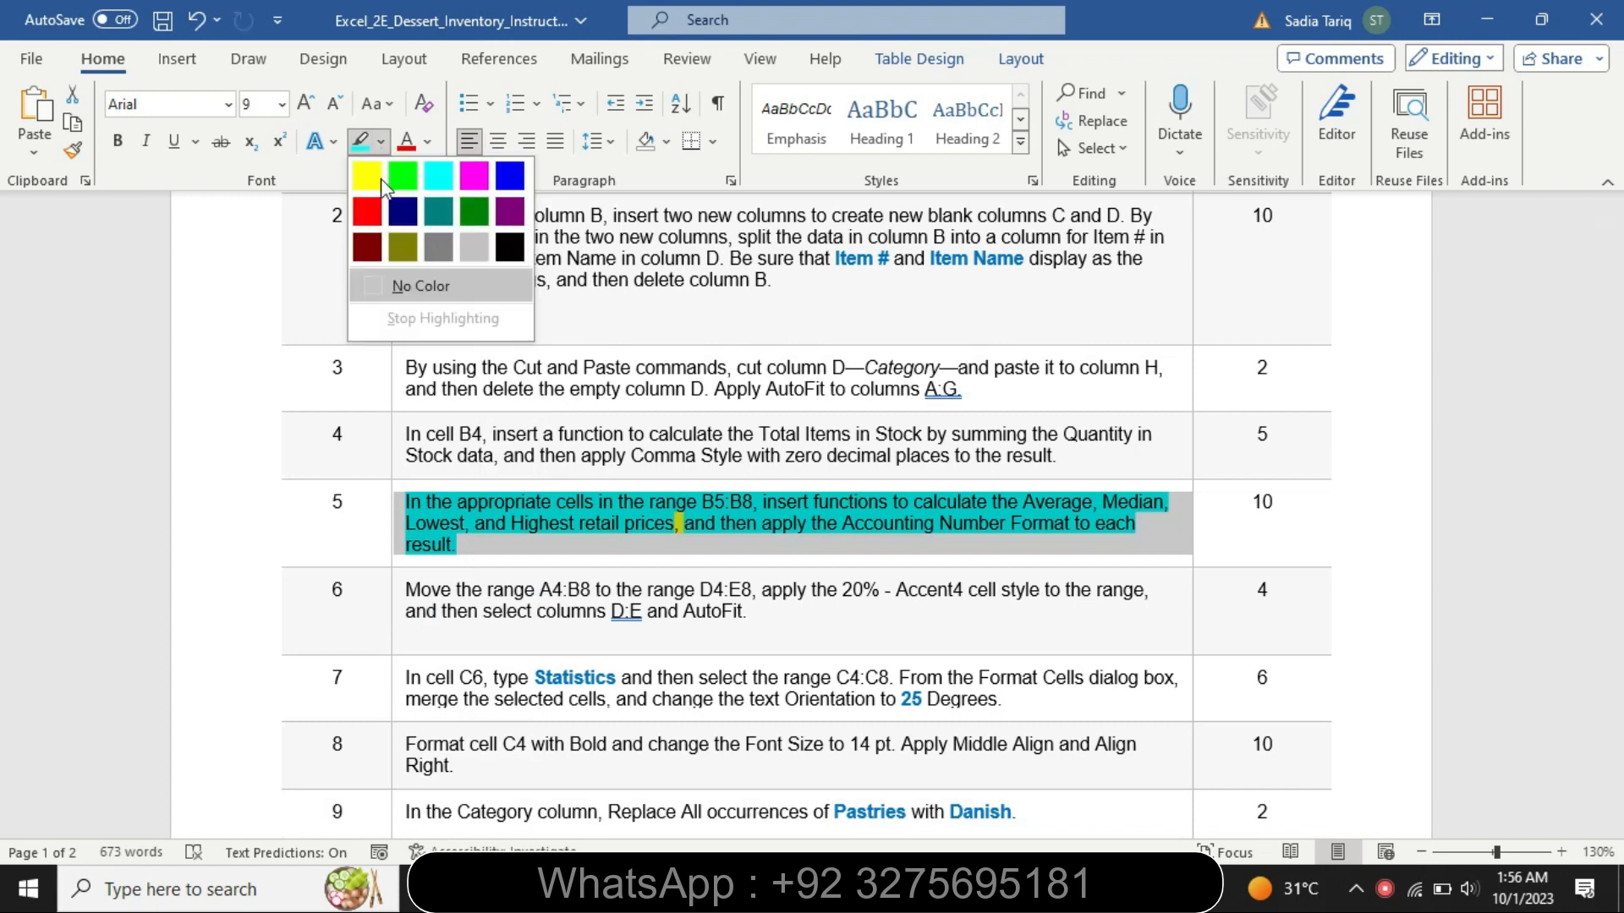
pyautogui.click(422, 288)
pyautogui.click(556, 560)
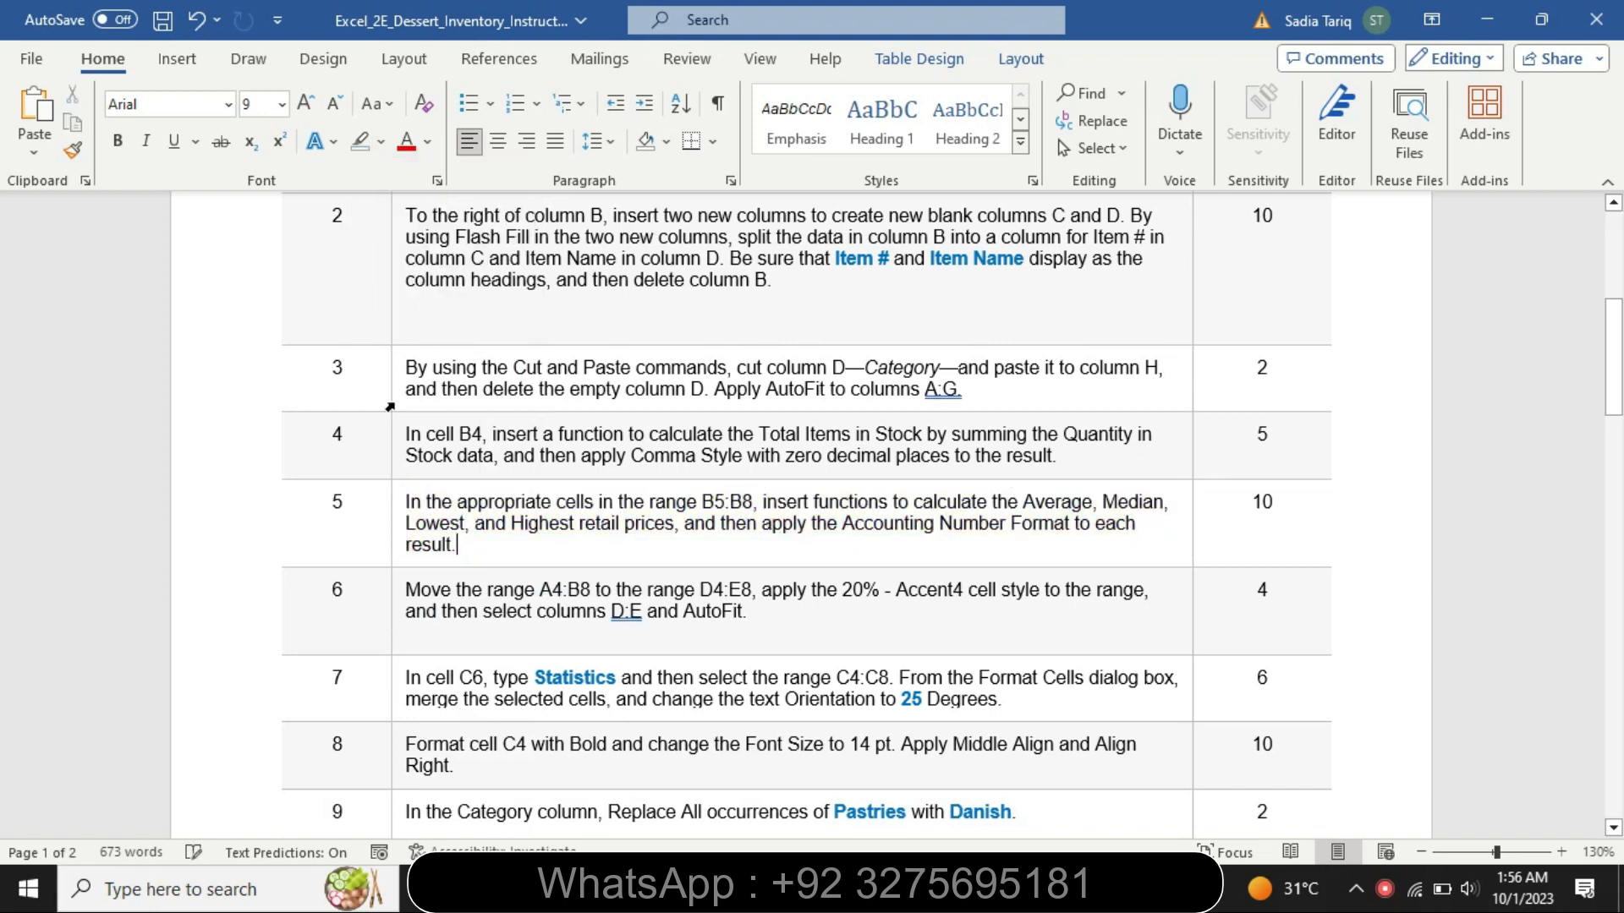
# - Enlarge the step 6 instruction text to 14 pt and highlight it in yellow
pyautogui.click(394, 630)
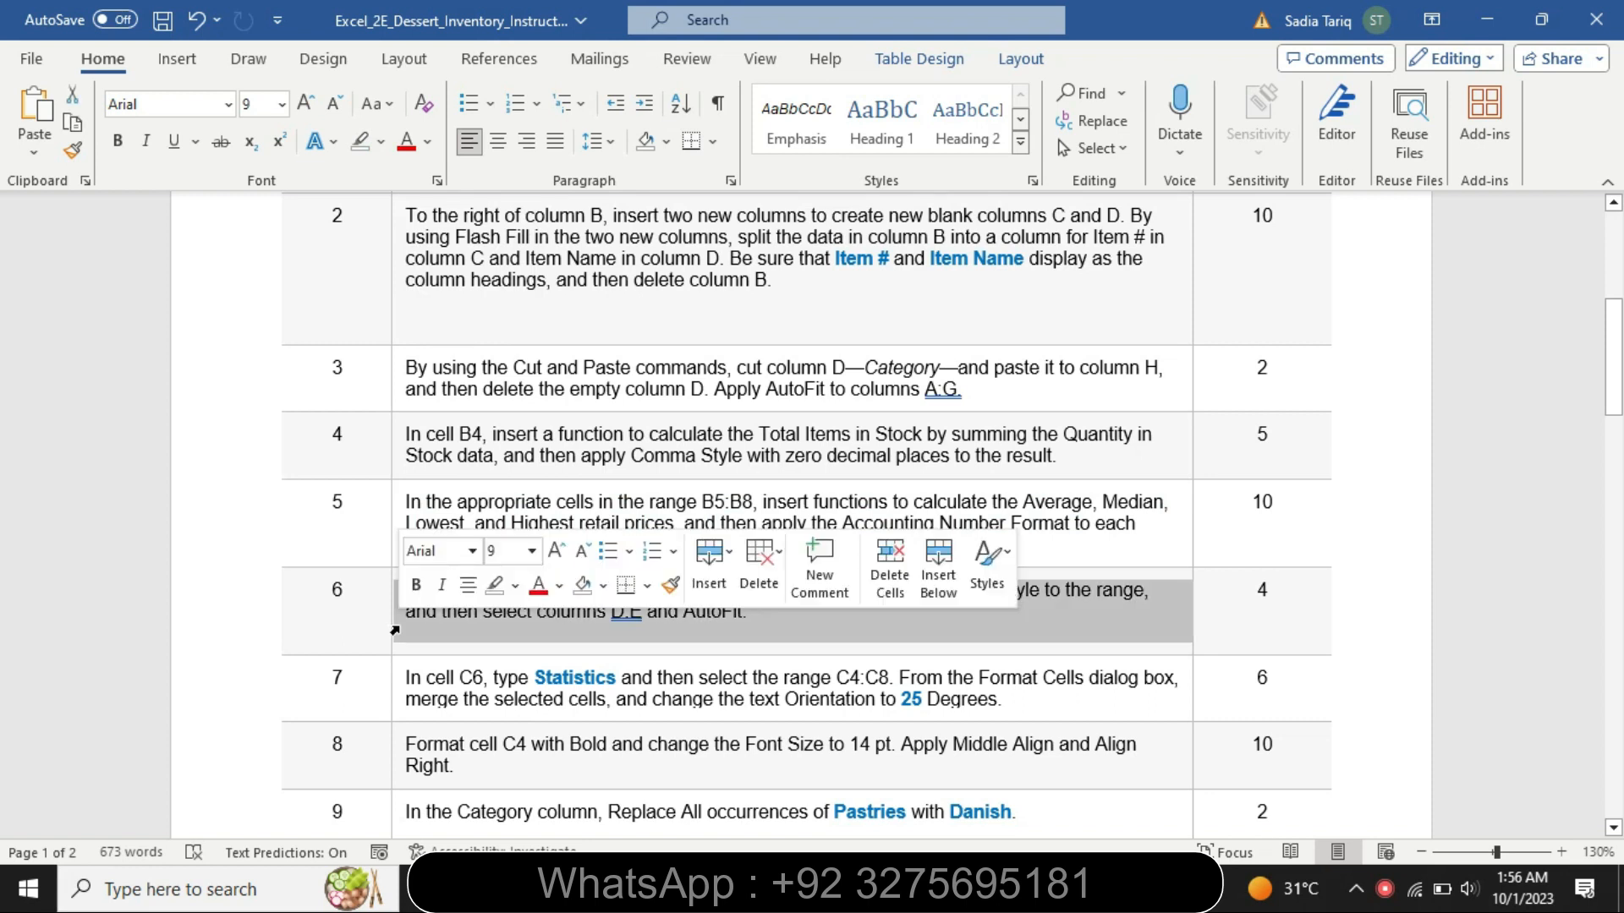
pyautogui.click(533, 554)
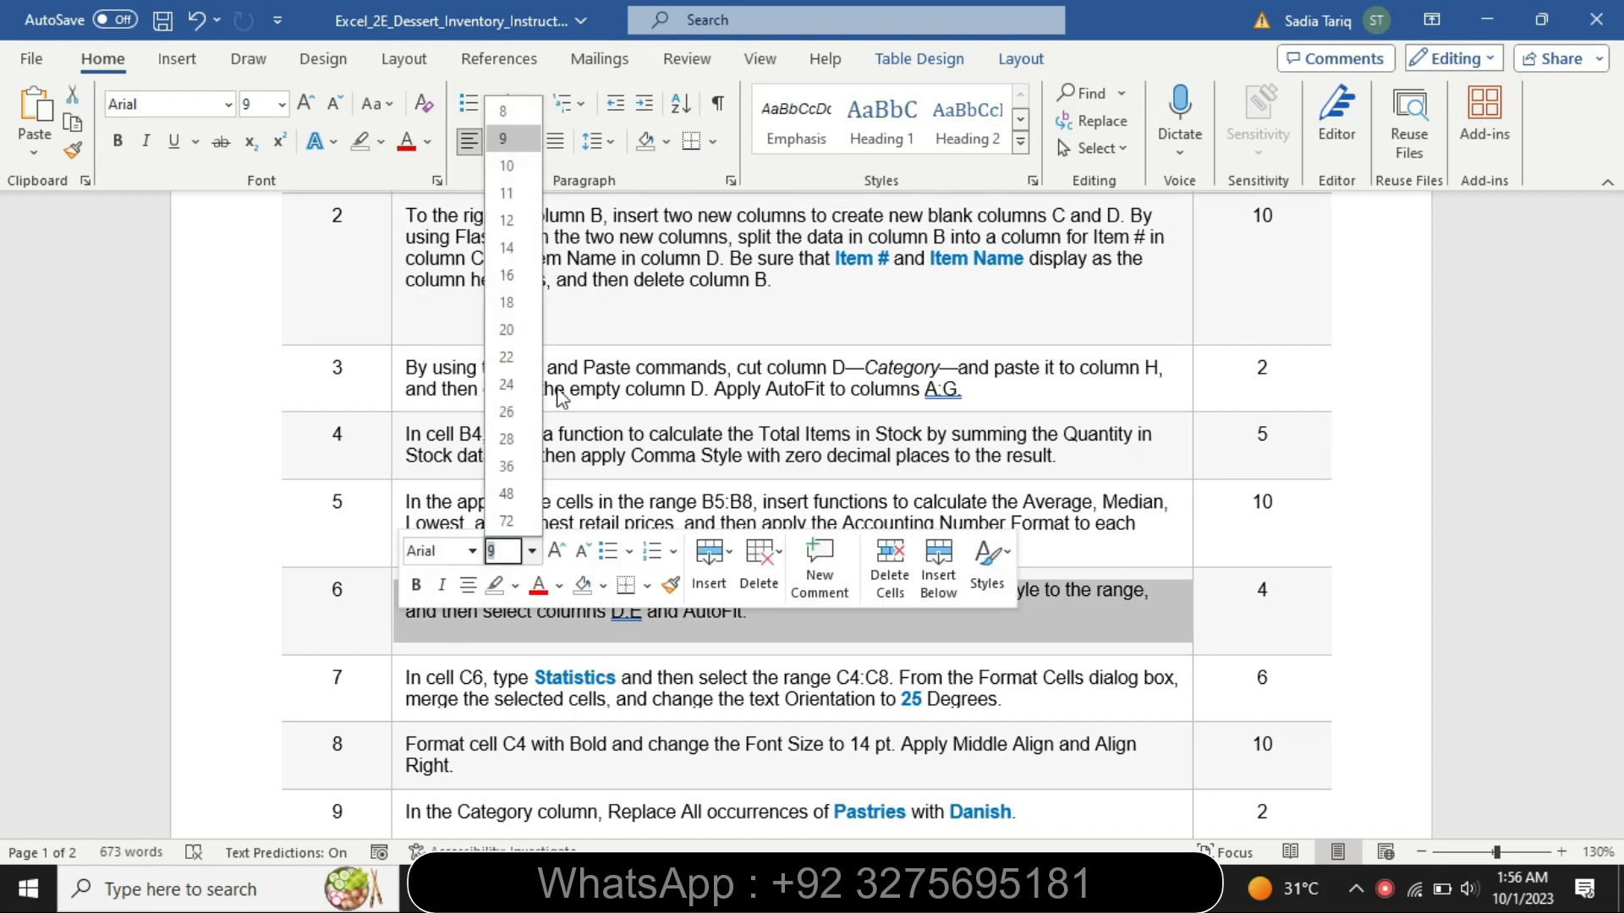
pyautogui.click(534, 255)
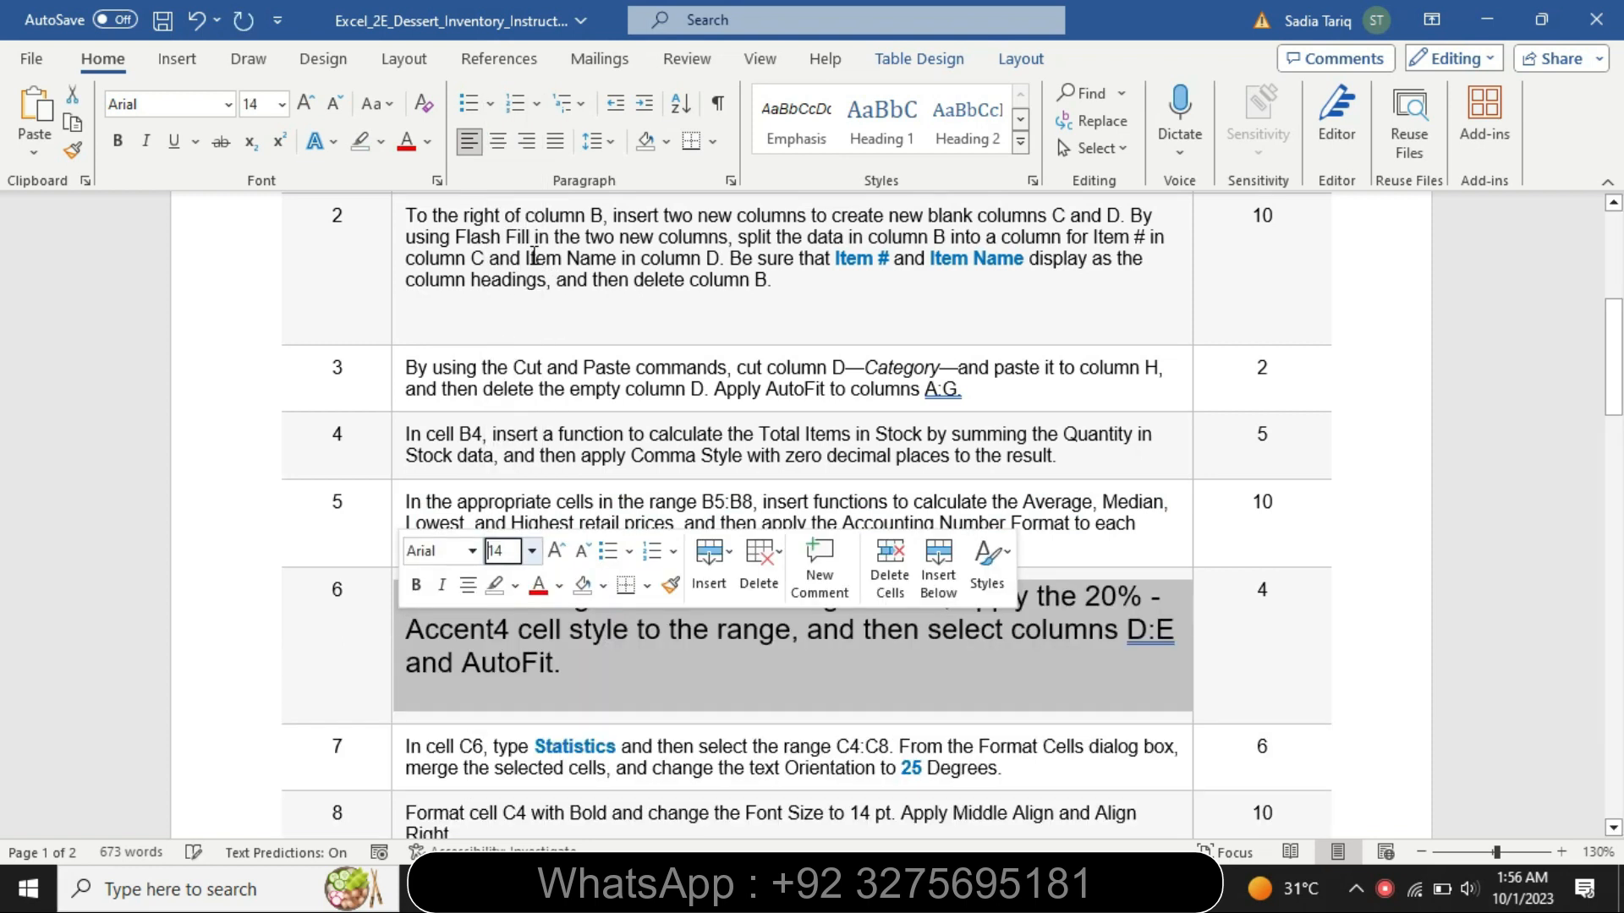
pyautogui.click(381, 142)
pyautogui.click(369, 179)
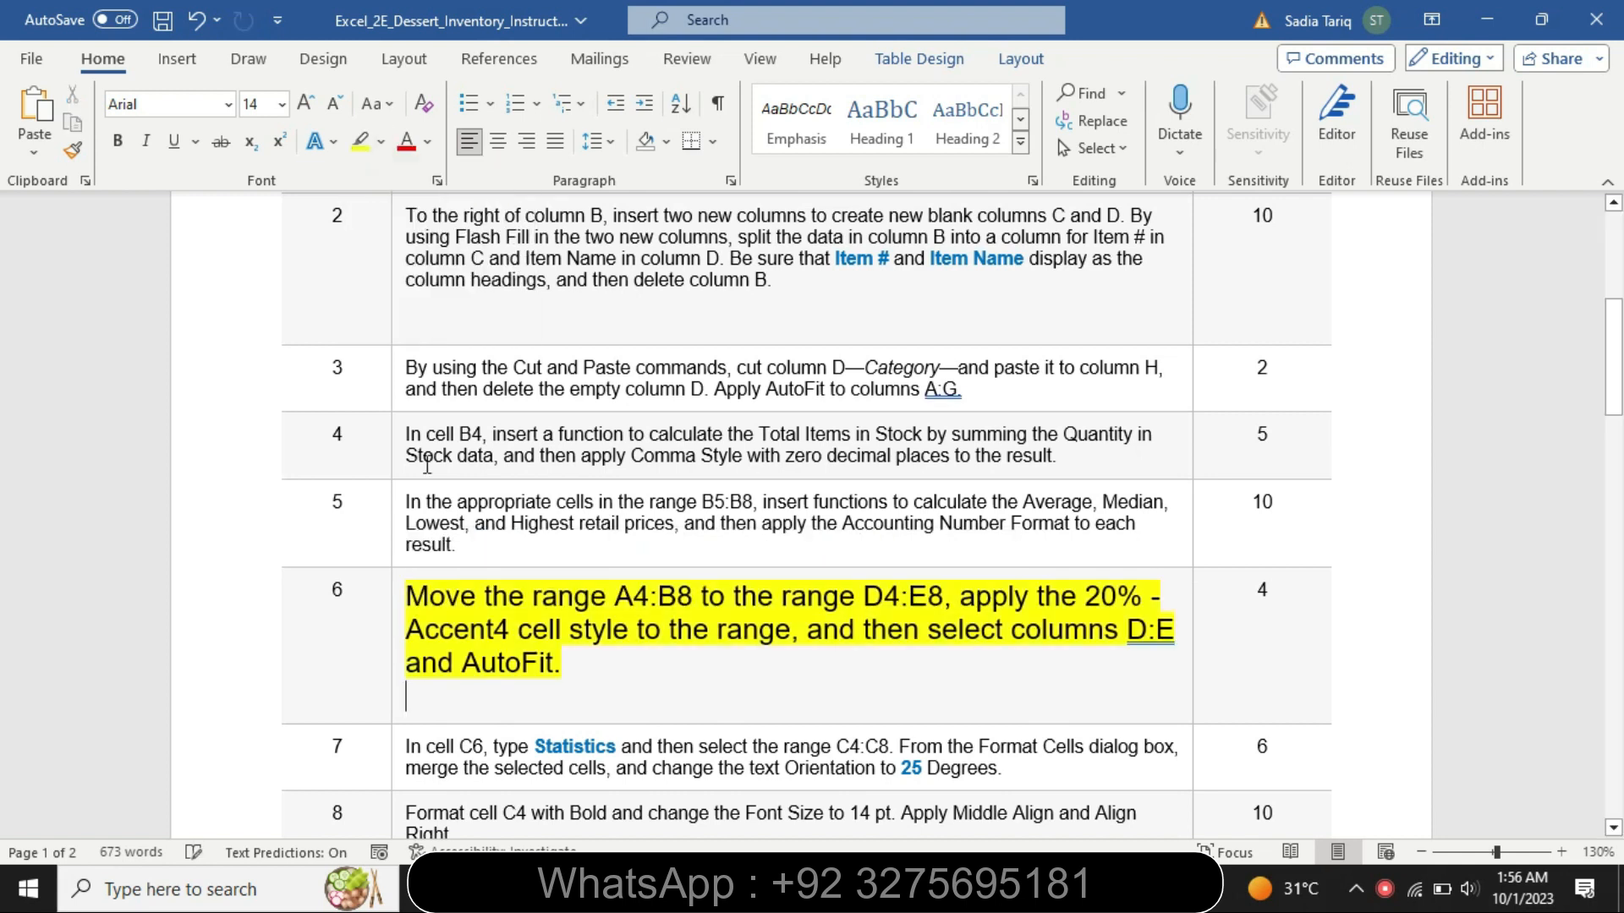
# - Highlight the step 6 text from "Move the range A4:B8" through "cell style to the range" in turquoise
pyautogui.tripleClick(411, 584)
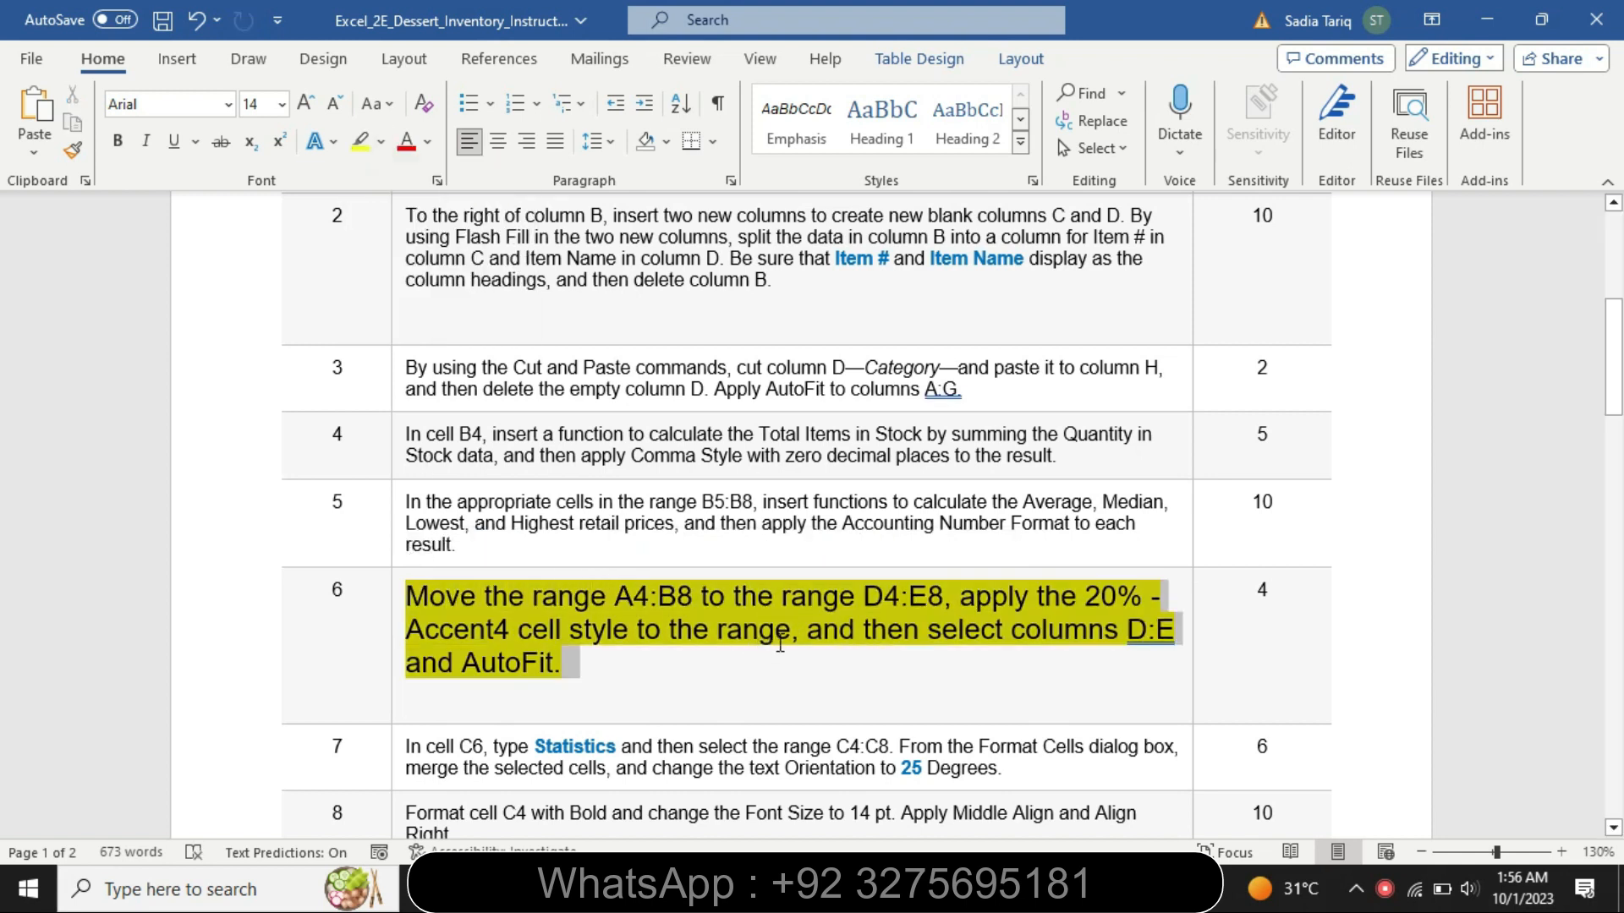
pyautogui.keyDown('shift'); pyautogui.click(786, 636); pyautogui.keyUp('shift')
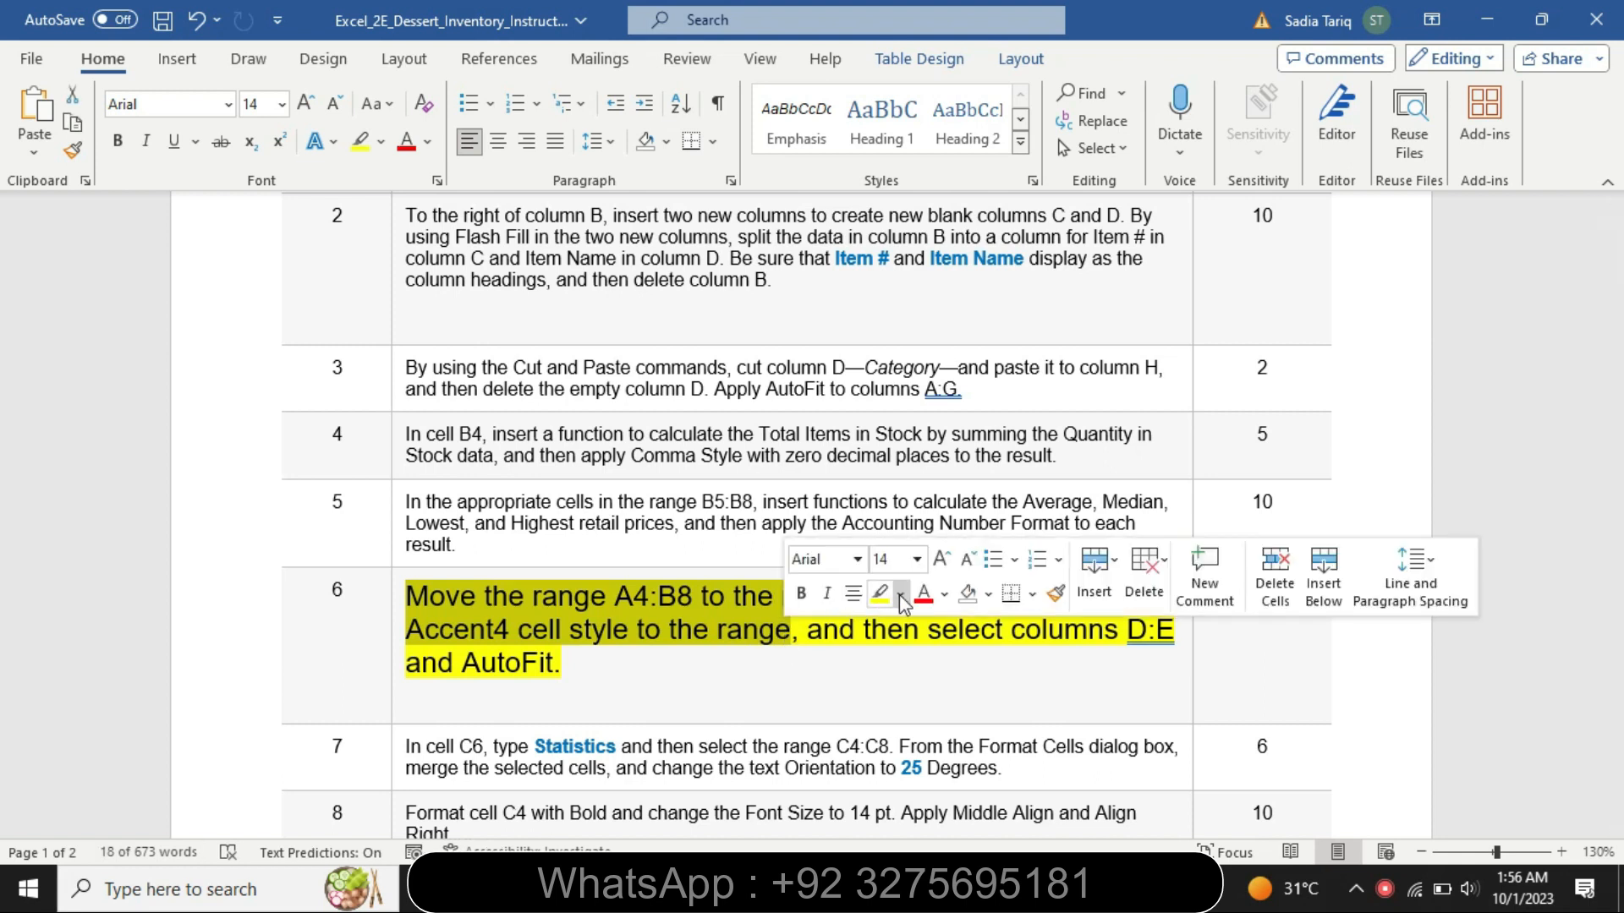
pyautogui.click(900, 594)
pyautogui.click(956, 630)
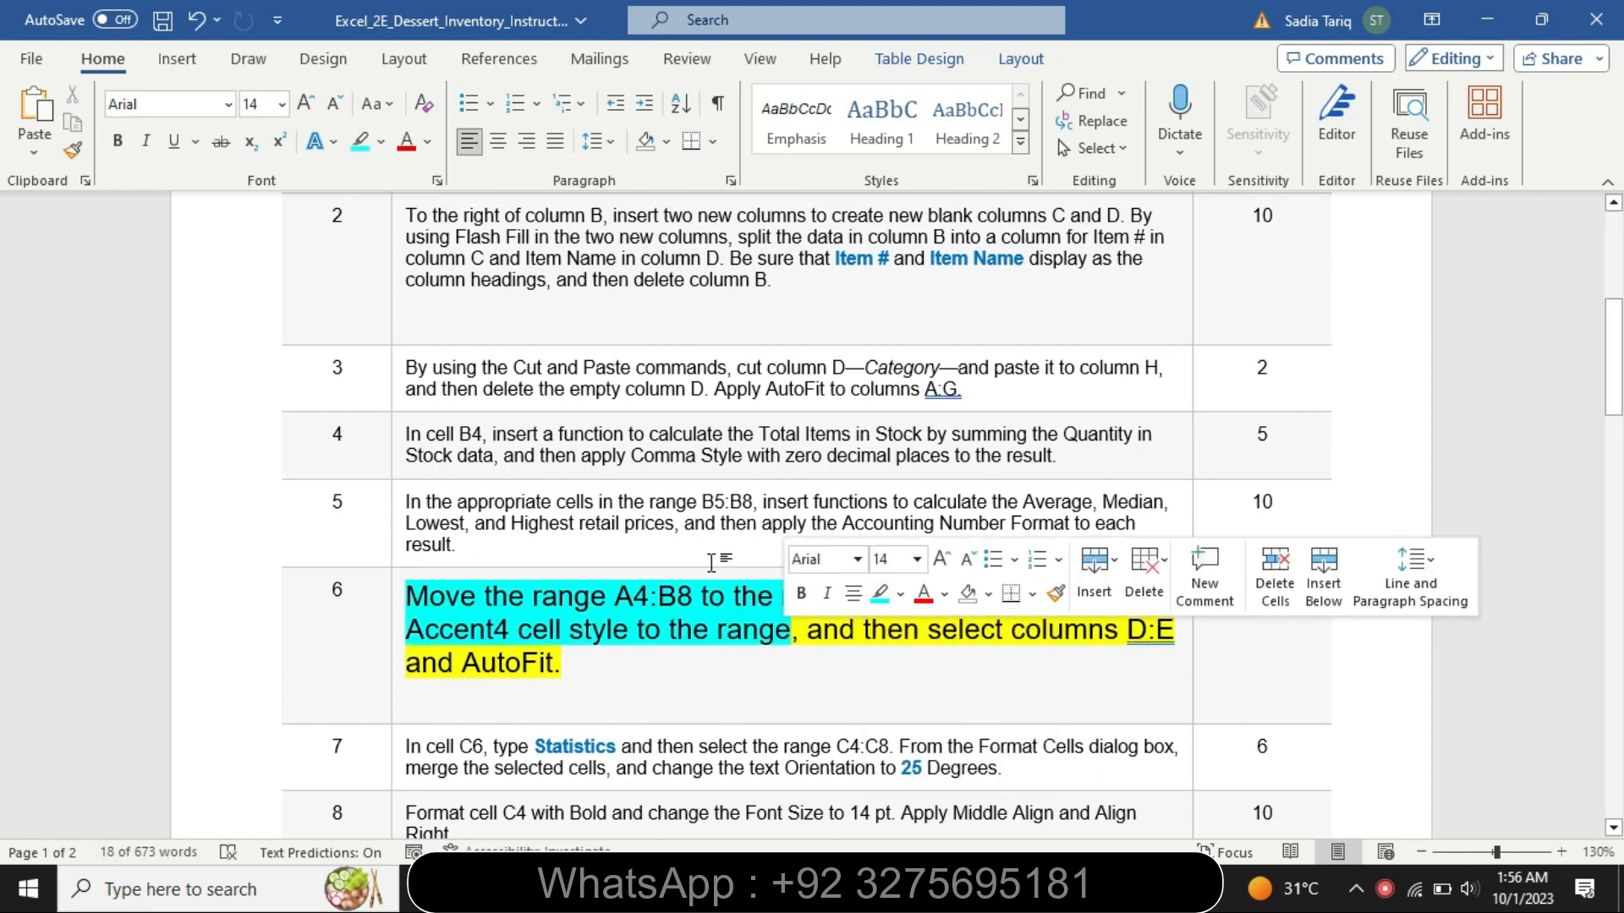
# - Check the source and destination ranges in step 6, and move A4:B8 to D4:E8 in the Excel workbook
pyautogui.moveTo(695, 590); pyautogui.dragTo(638, 590)
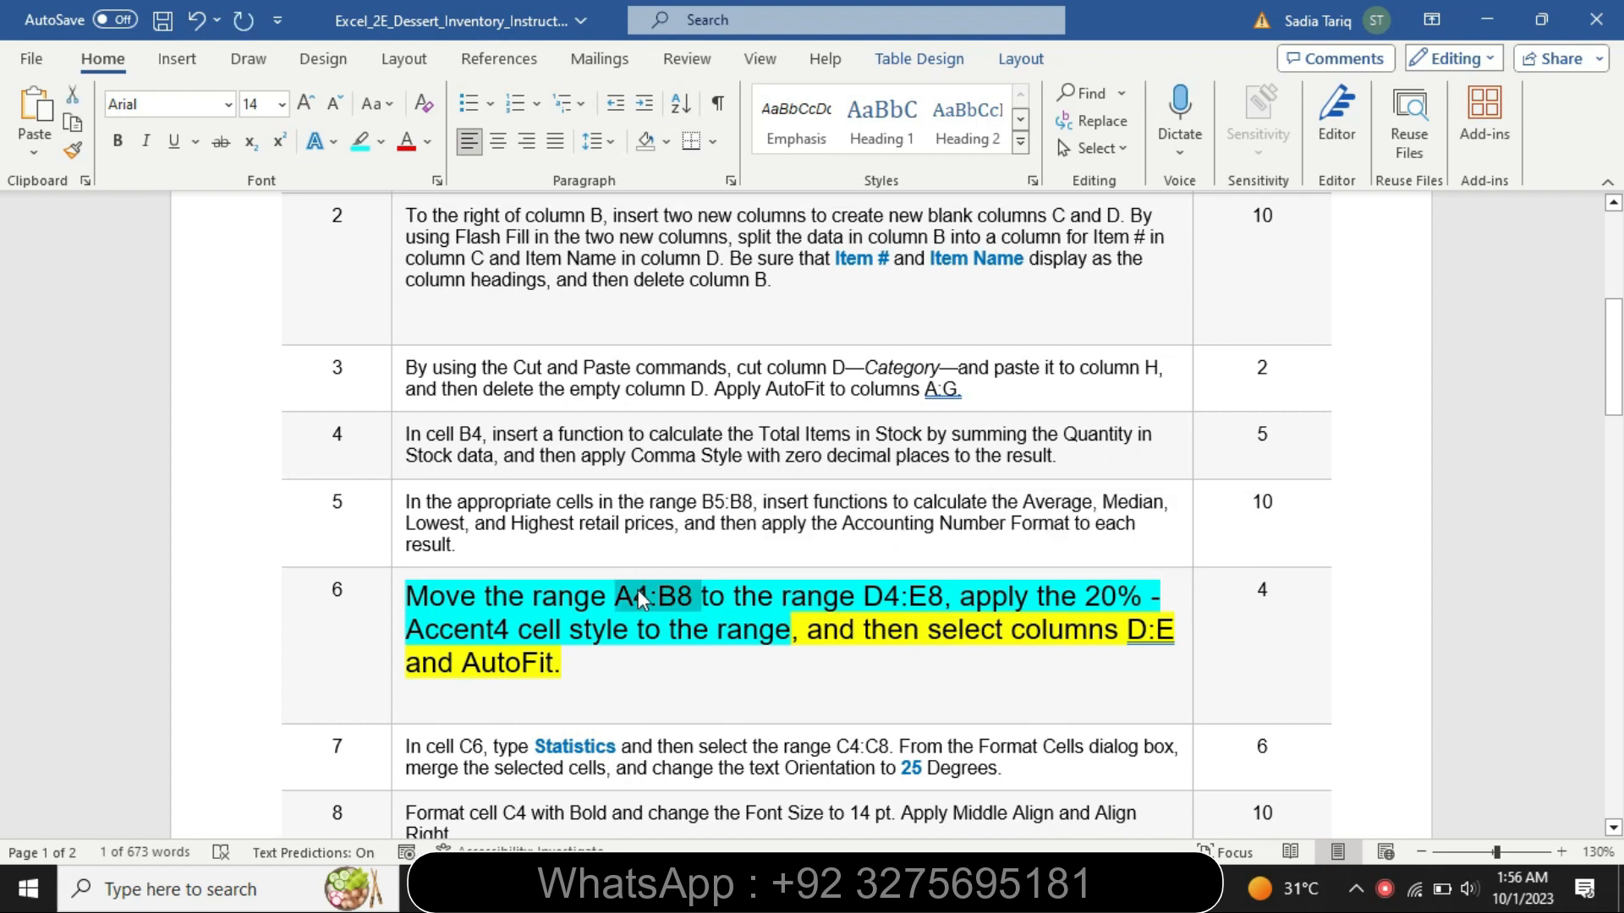
pyautogui.hotkey('alt', 'Tab')
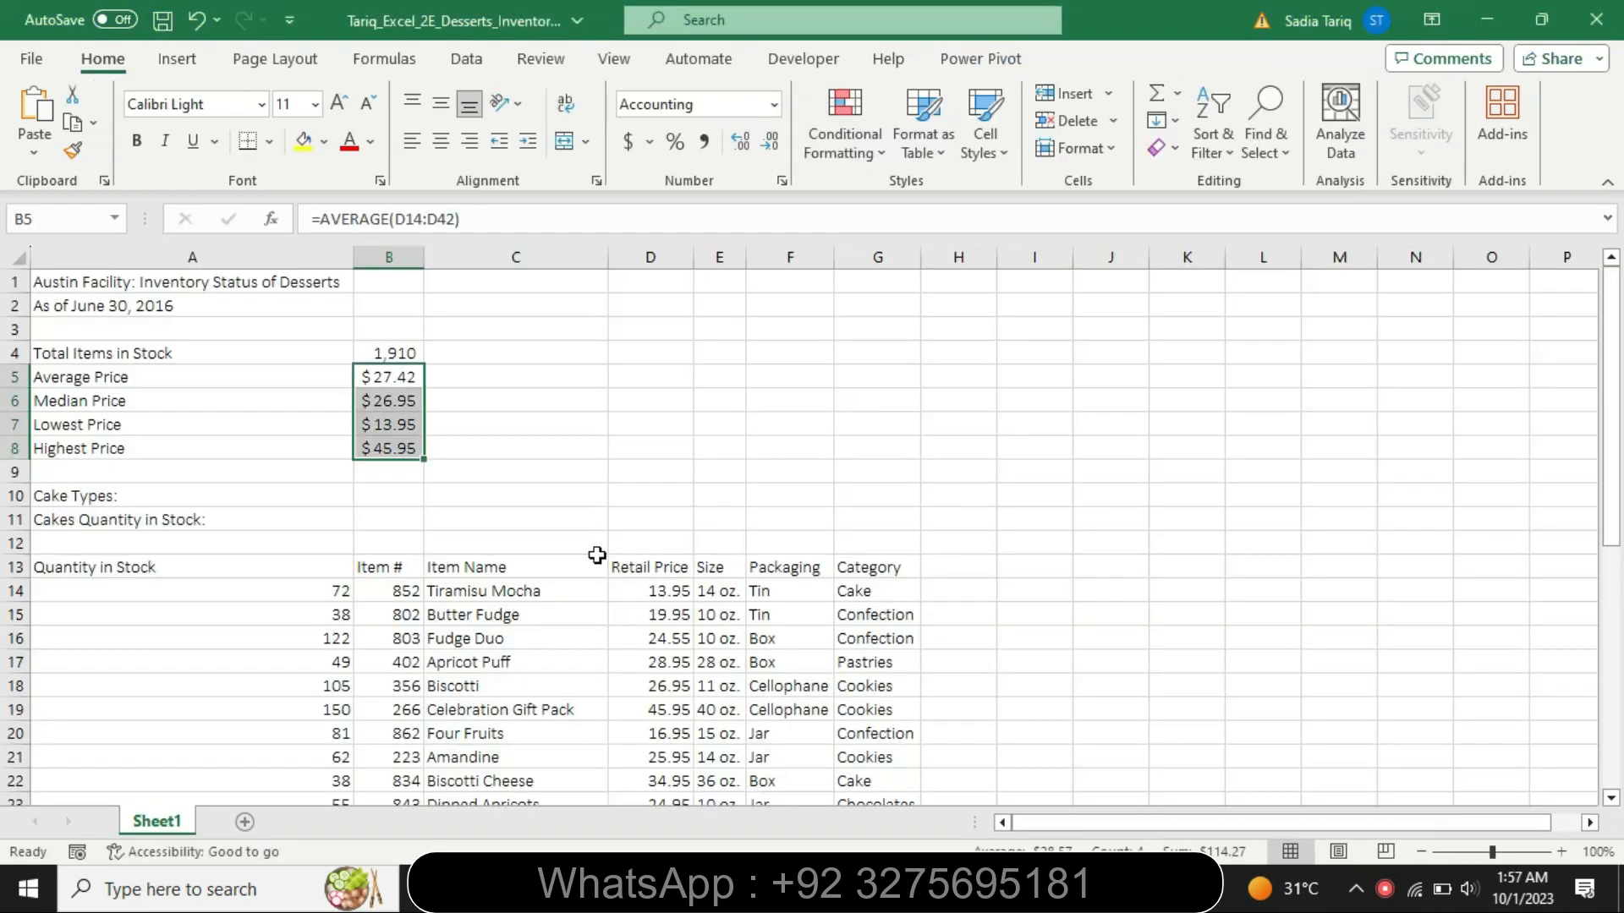
pyautogui.click(60, 218)
pyautogui.press('BackSpace')
pyautogui.write('A4:B8')
pyautogui.press('Return')
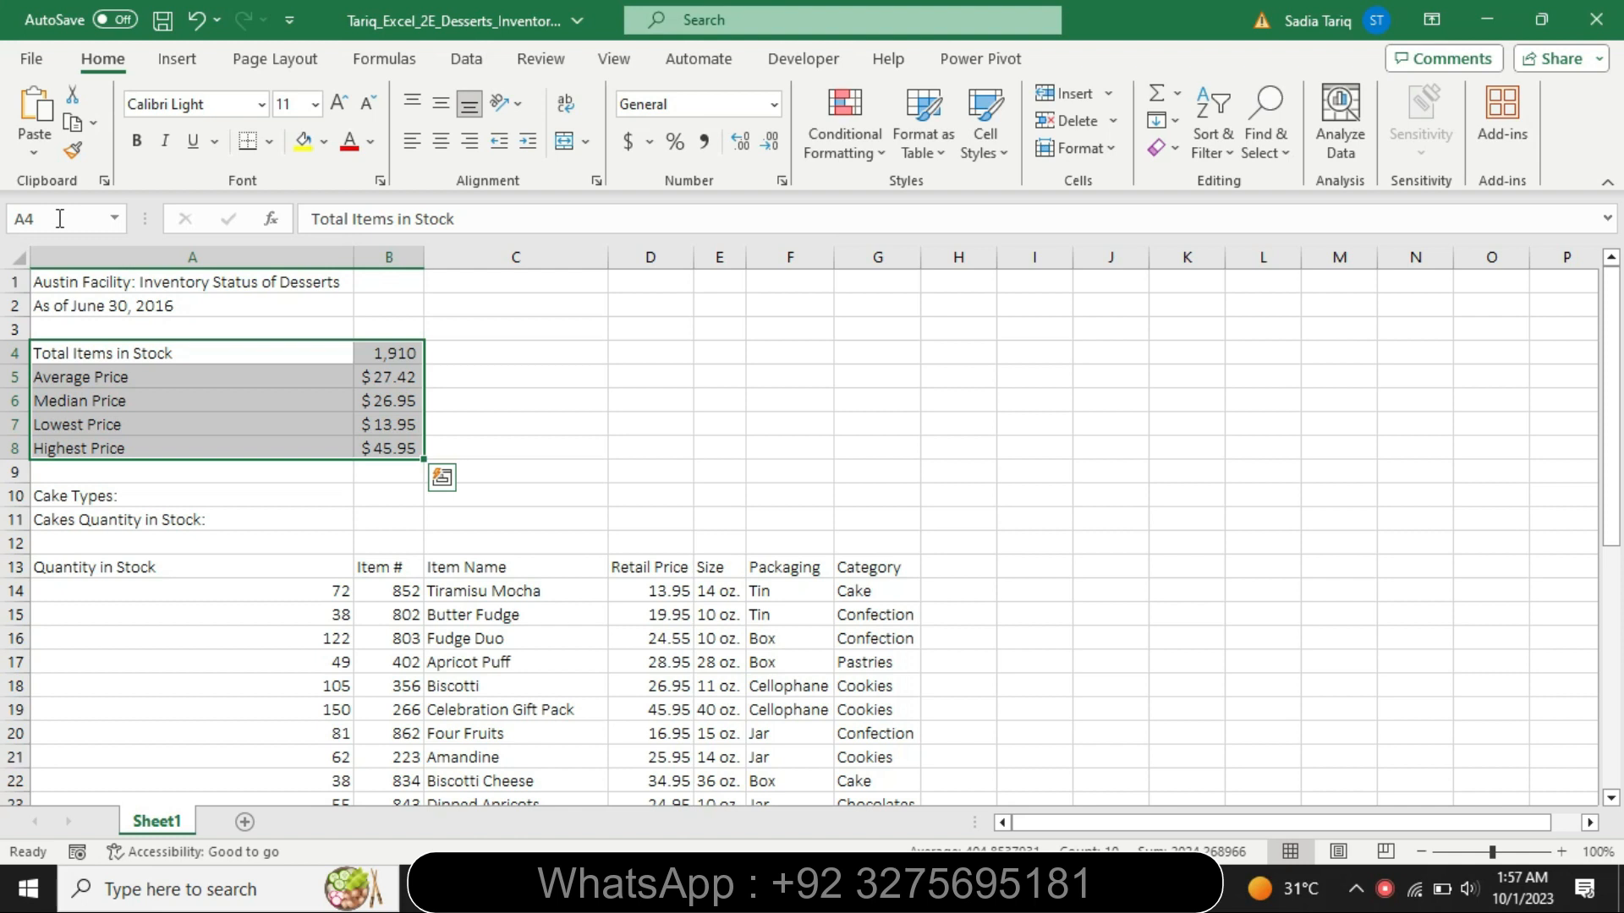
pyautogui.hotkey('alt', 'Tab')
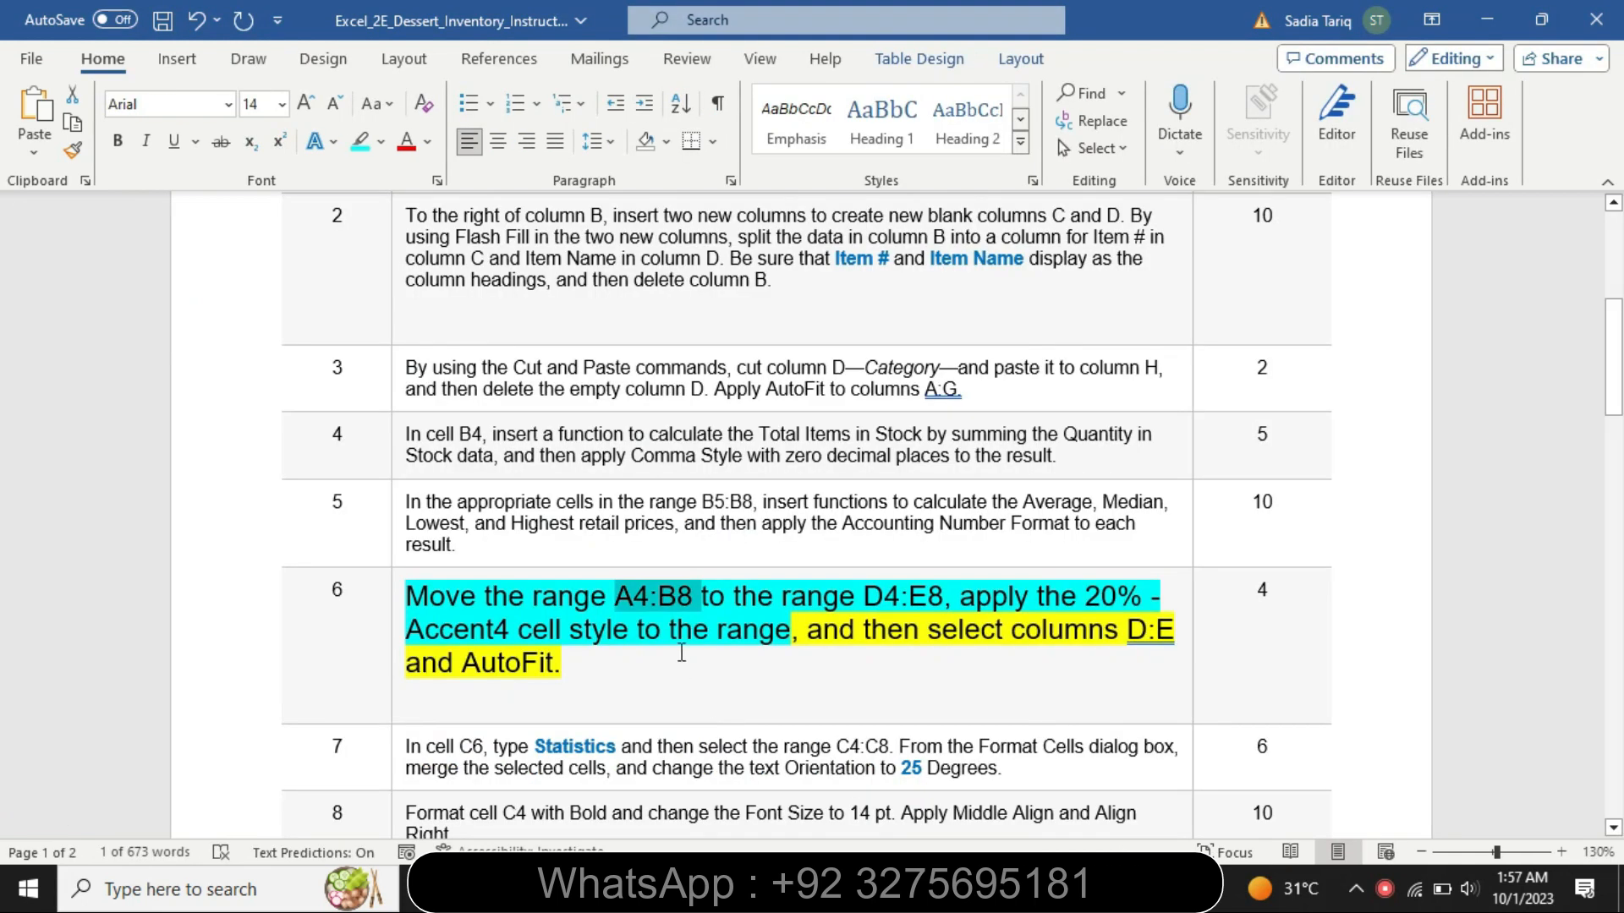
pyautogui.doubleClick(893, 602)
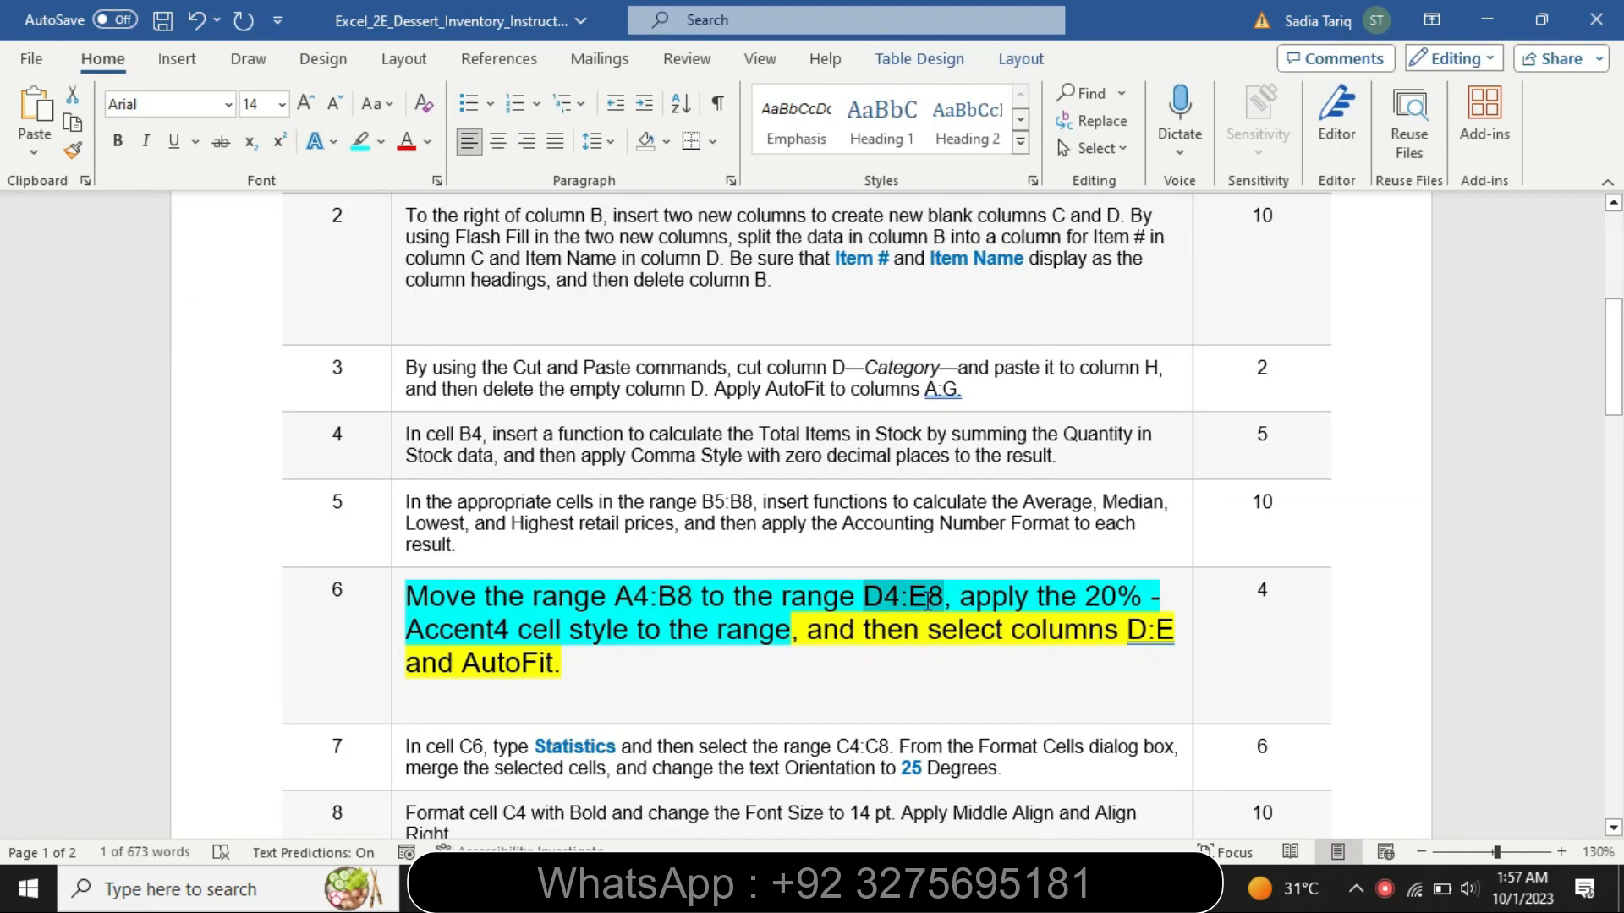
pyautogui.hotkey('alt', 'Tab')
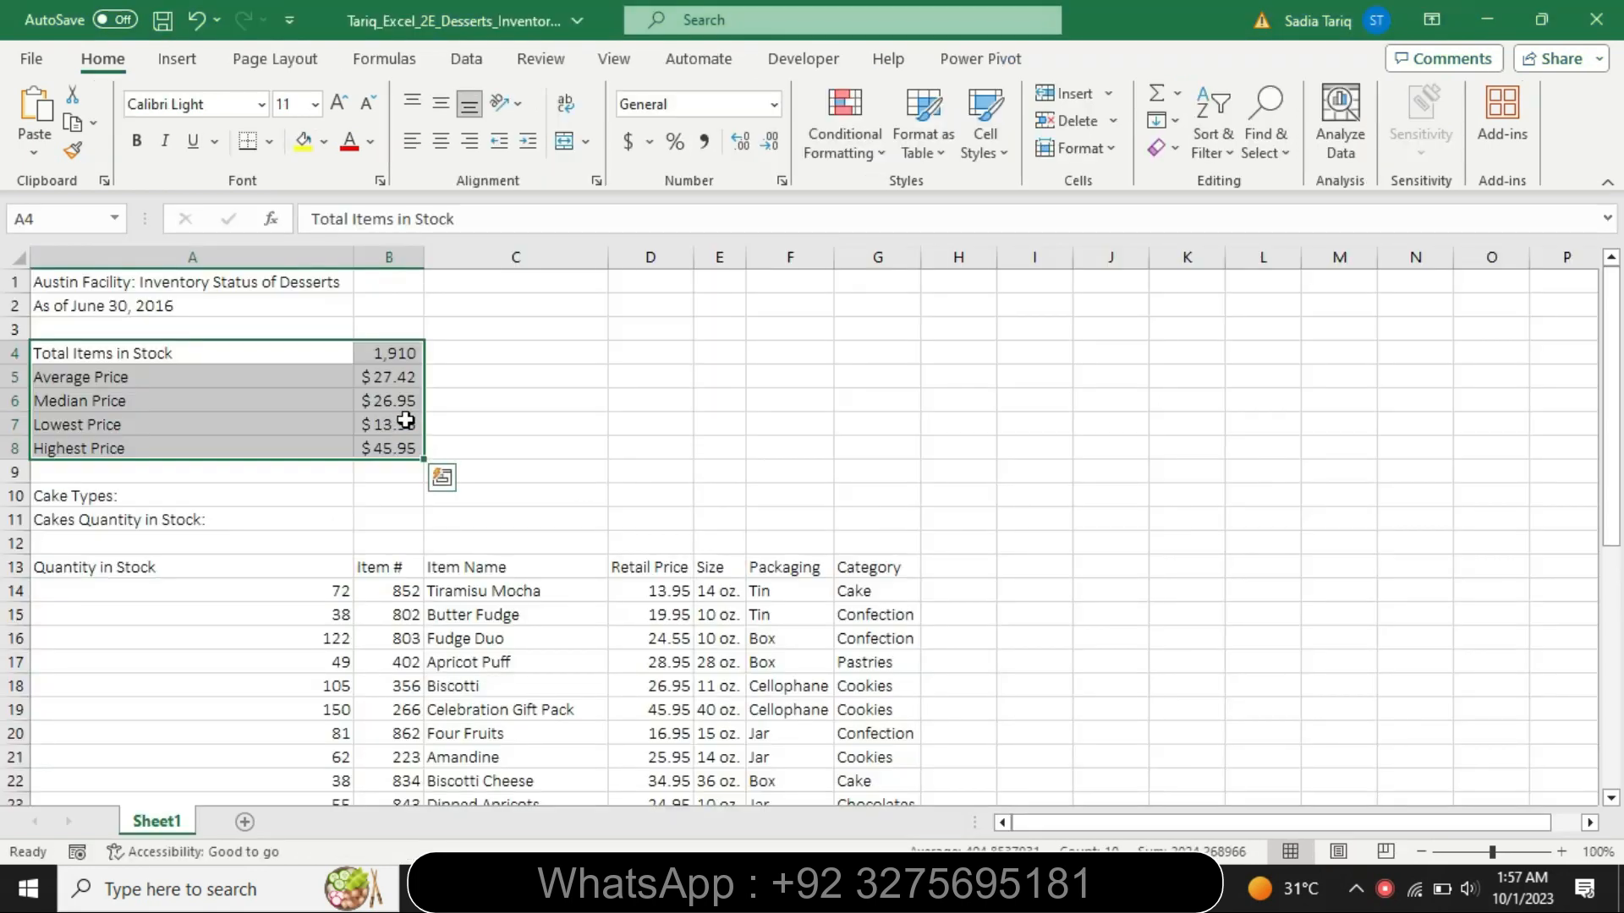
pyautogui.moveTo(426, 411); pyautogui.dragTo(715, 401)
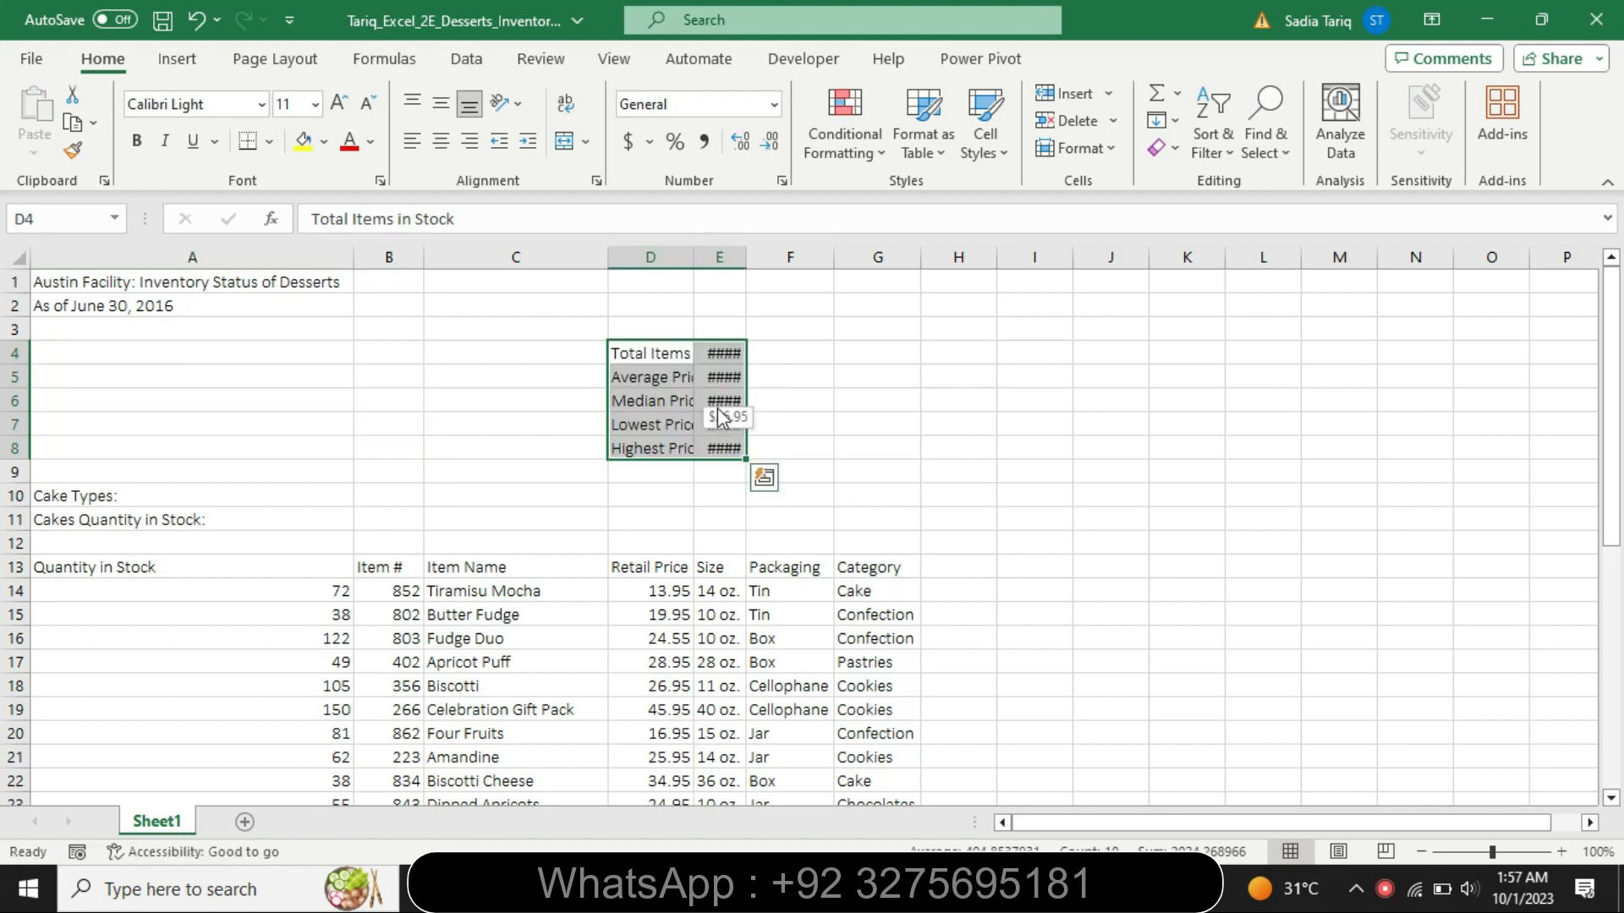
# - Recheck the step 6 wording in Word, and apply the 20% - Accent4 cell style to D4:E8 in the Excel workbook
pyautogui.hotkey('alt', 'Tab')
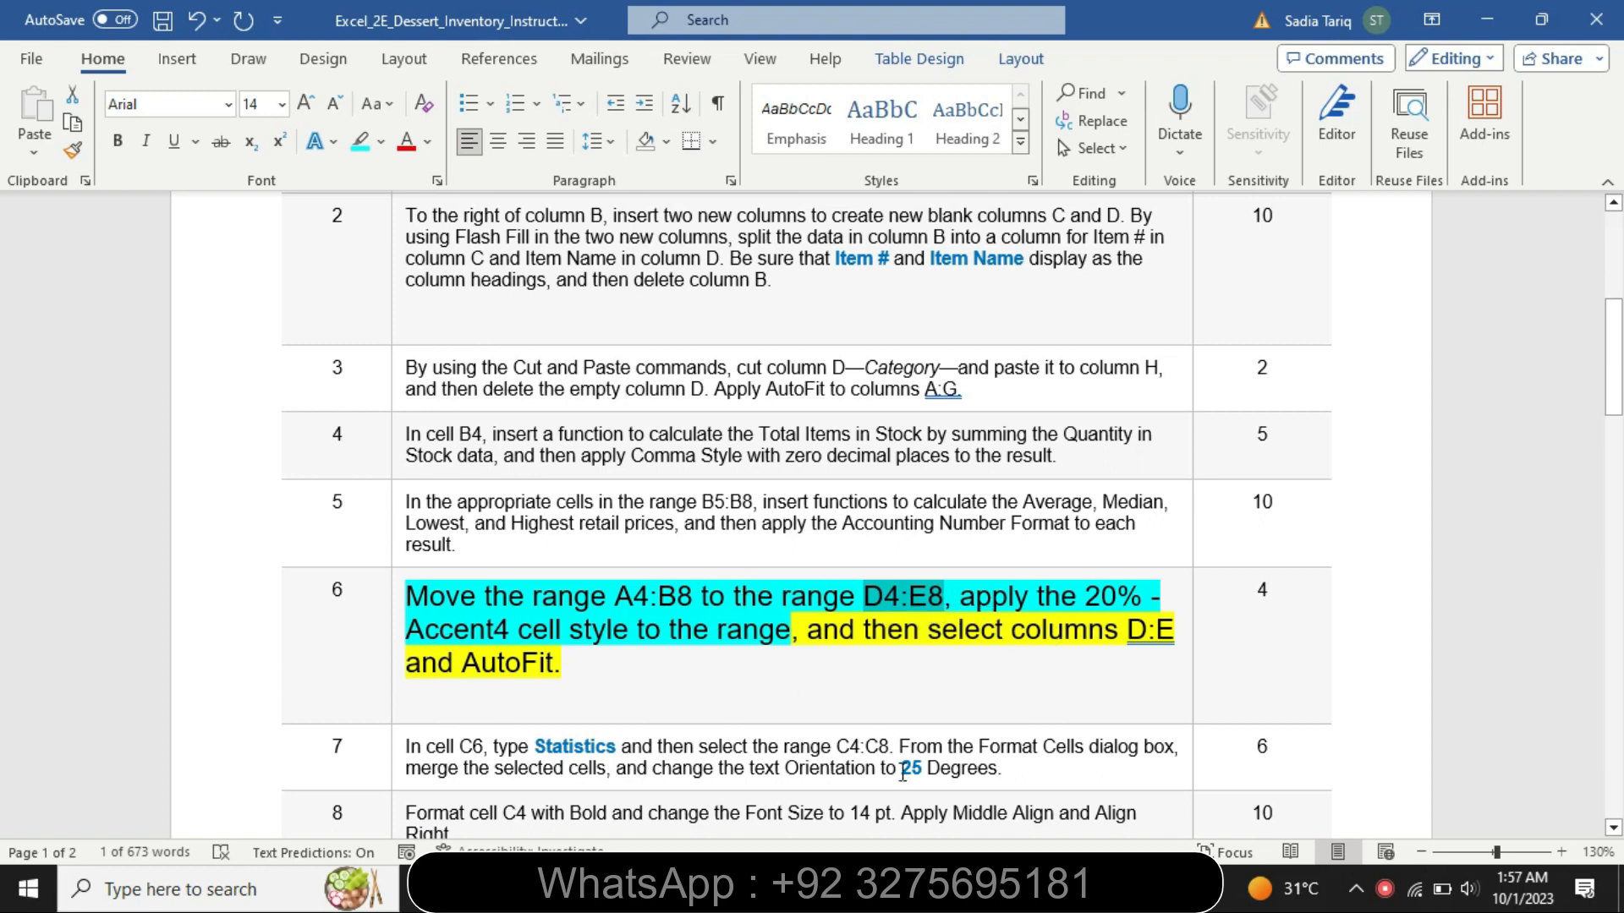
pyautogui.hotkey('alt', 'Tab')
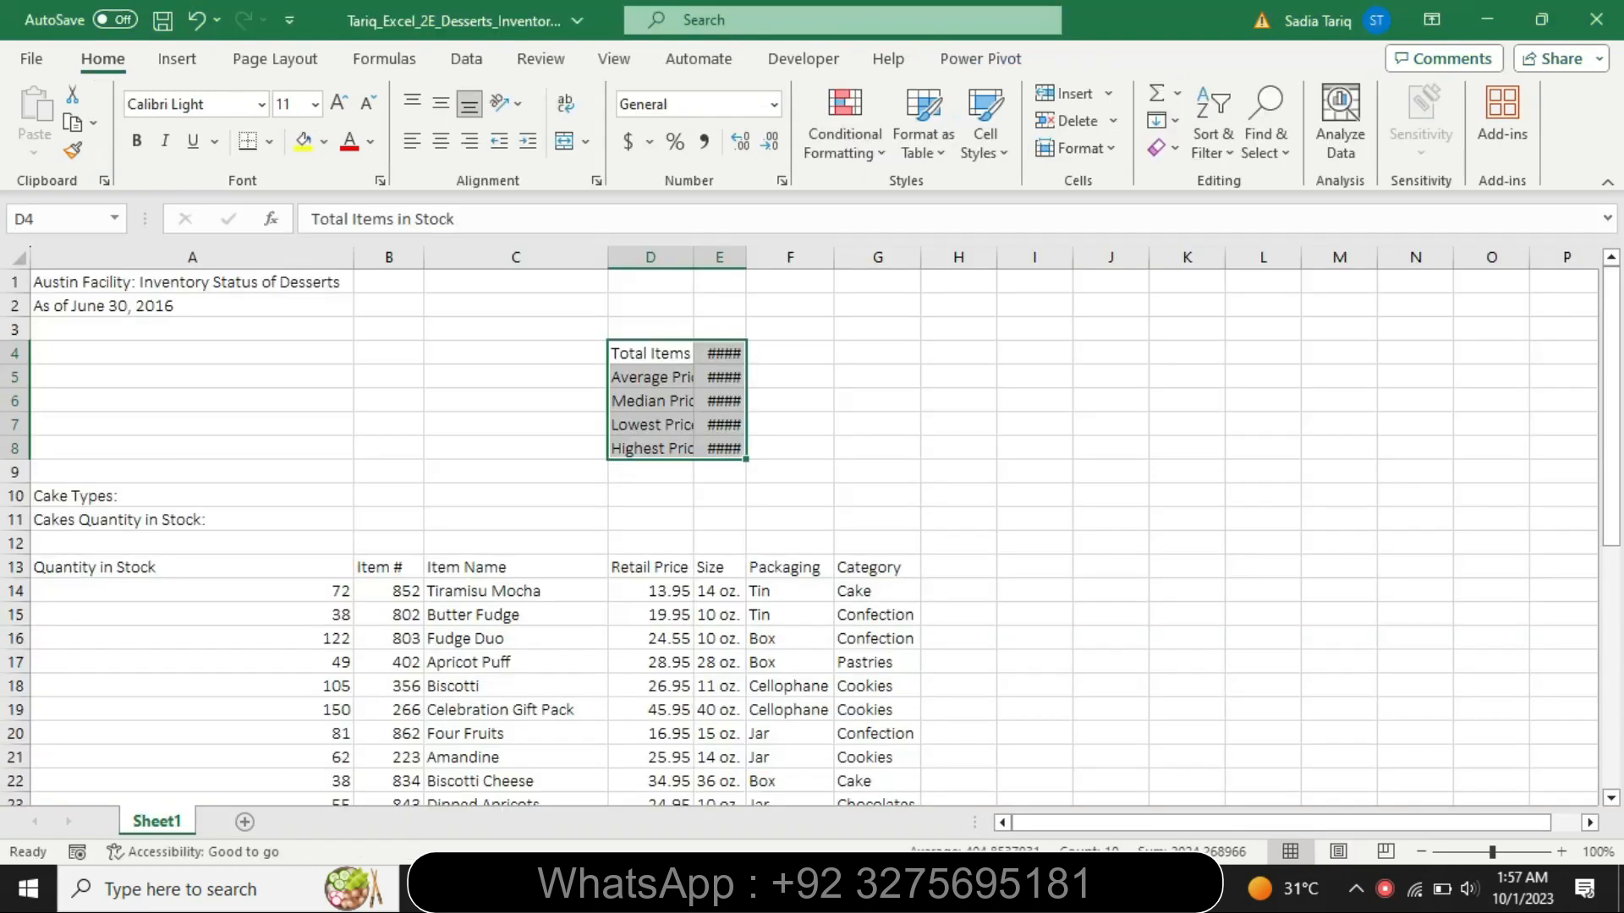
pyautogui.click(991, 156)
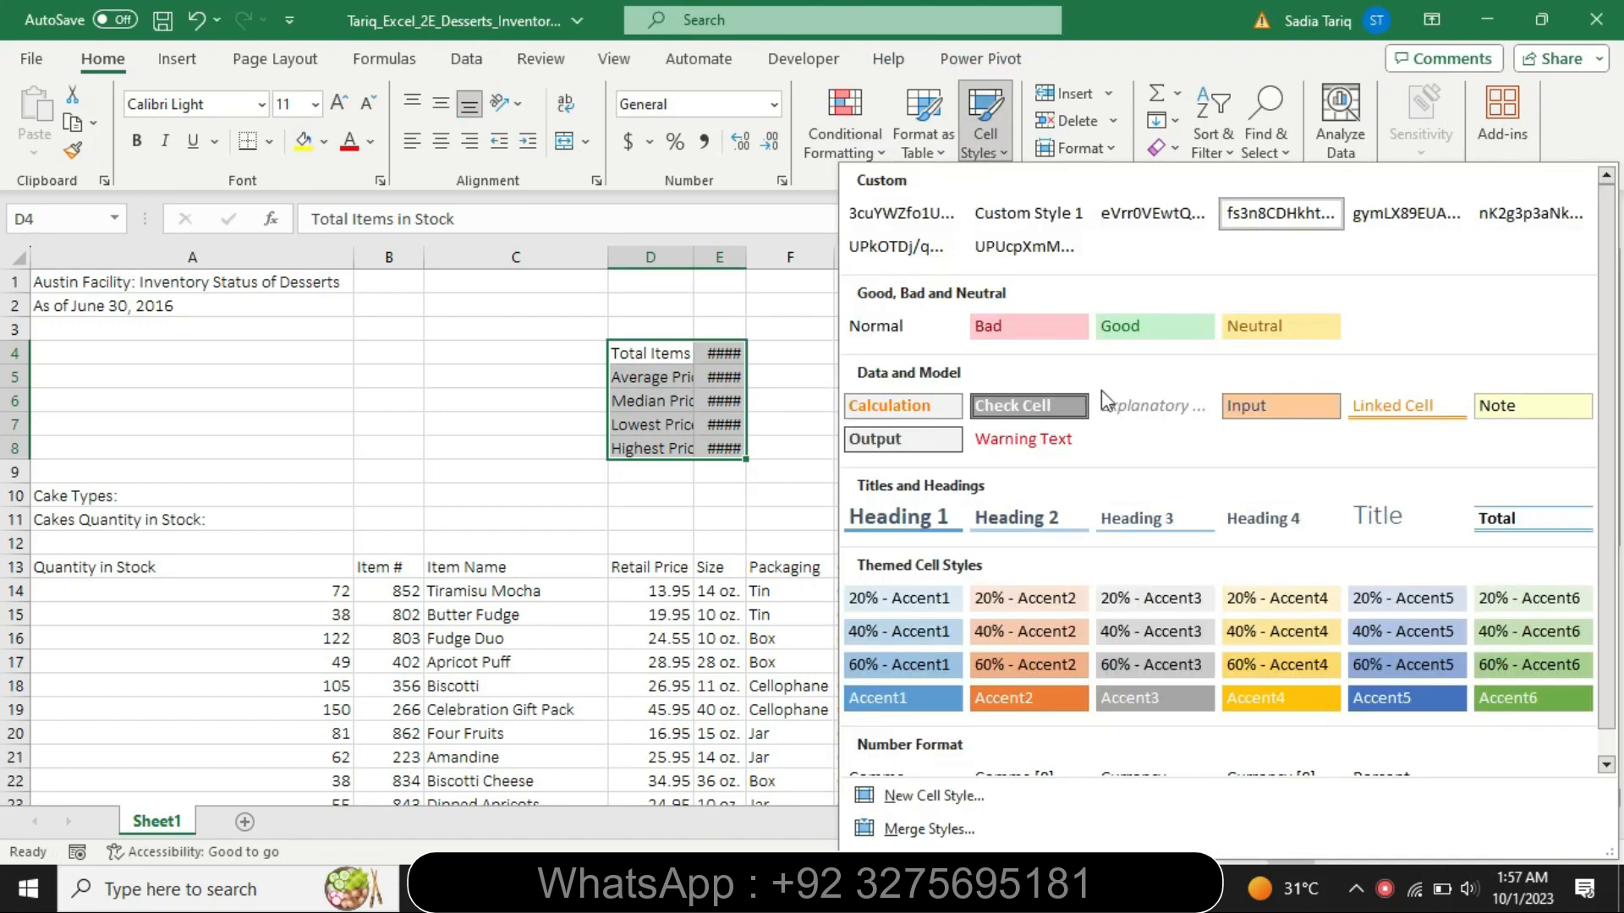
pyautogui.click(1260, 599)
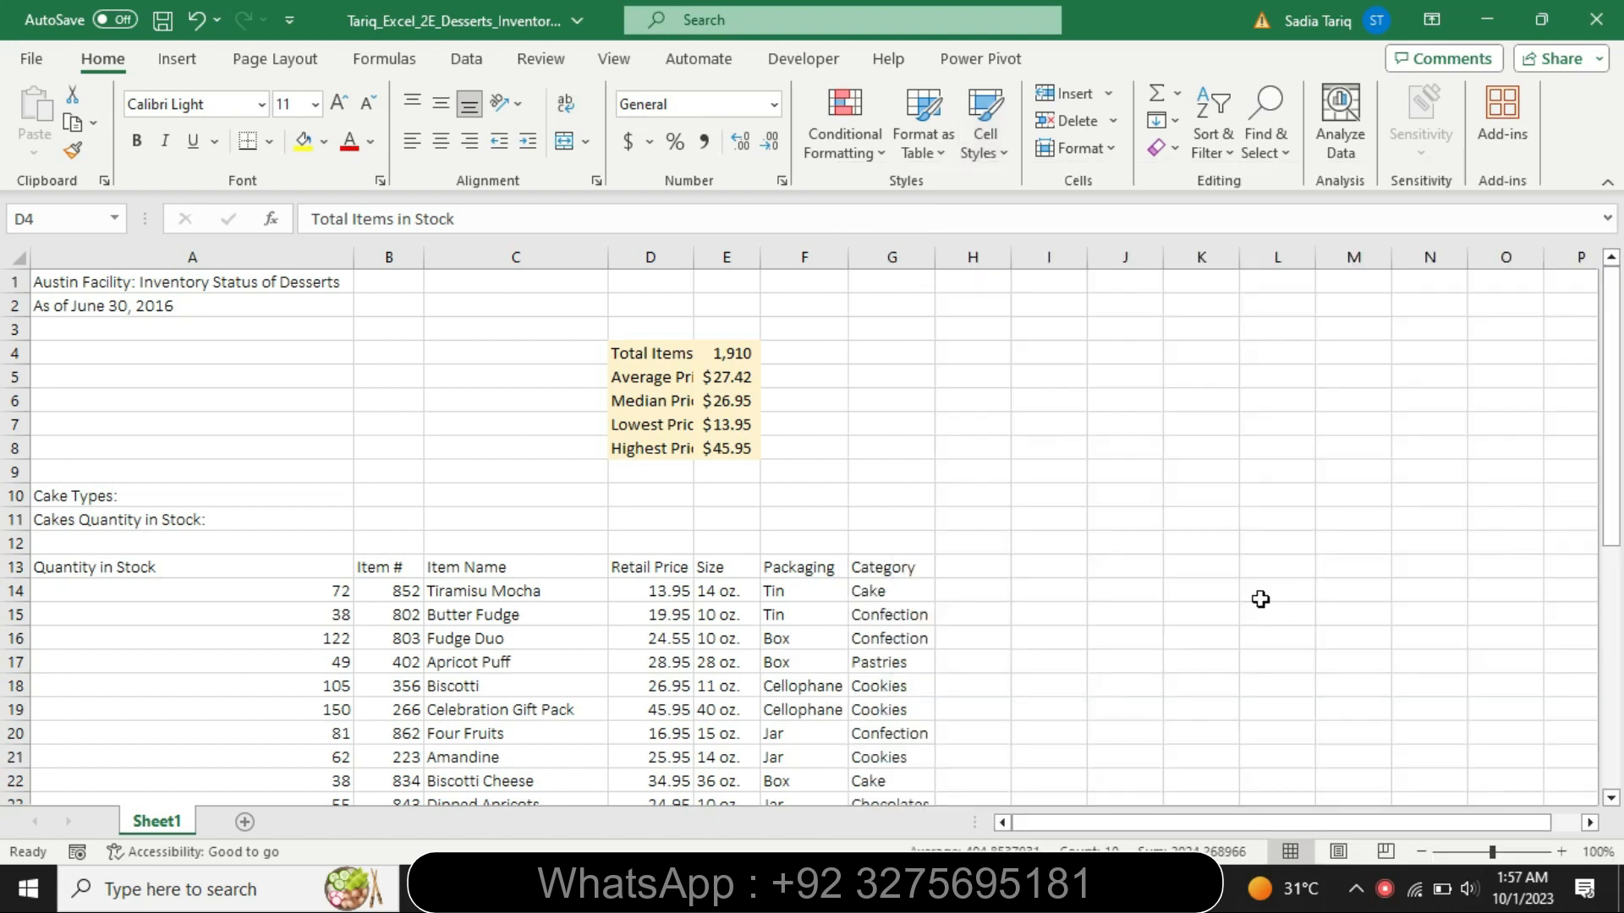
# - Check the AutoFit instruction at the end of step 6 in Word, and AutoFit column D in the Excel workbook
pyautogui.hotkey('alt', 'Tab')
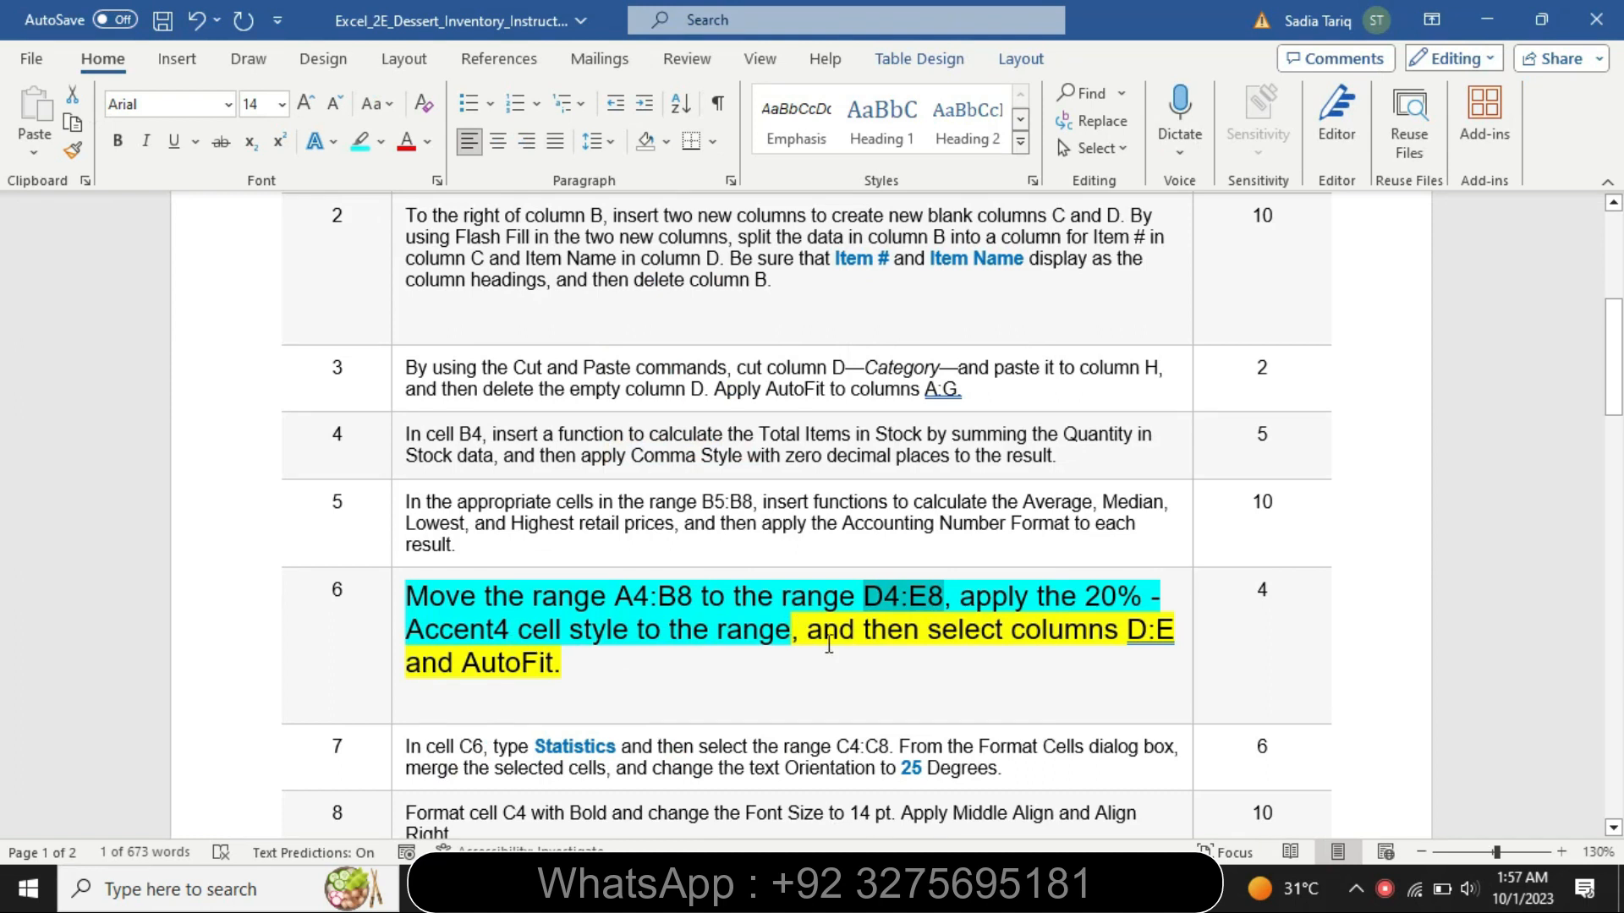
pyautogui.moveTo(1129, 647); pyautogui.dragTo(1113, 686)
pyautogui.hotkey('alt', 'Tab')
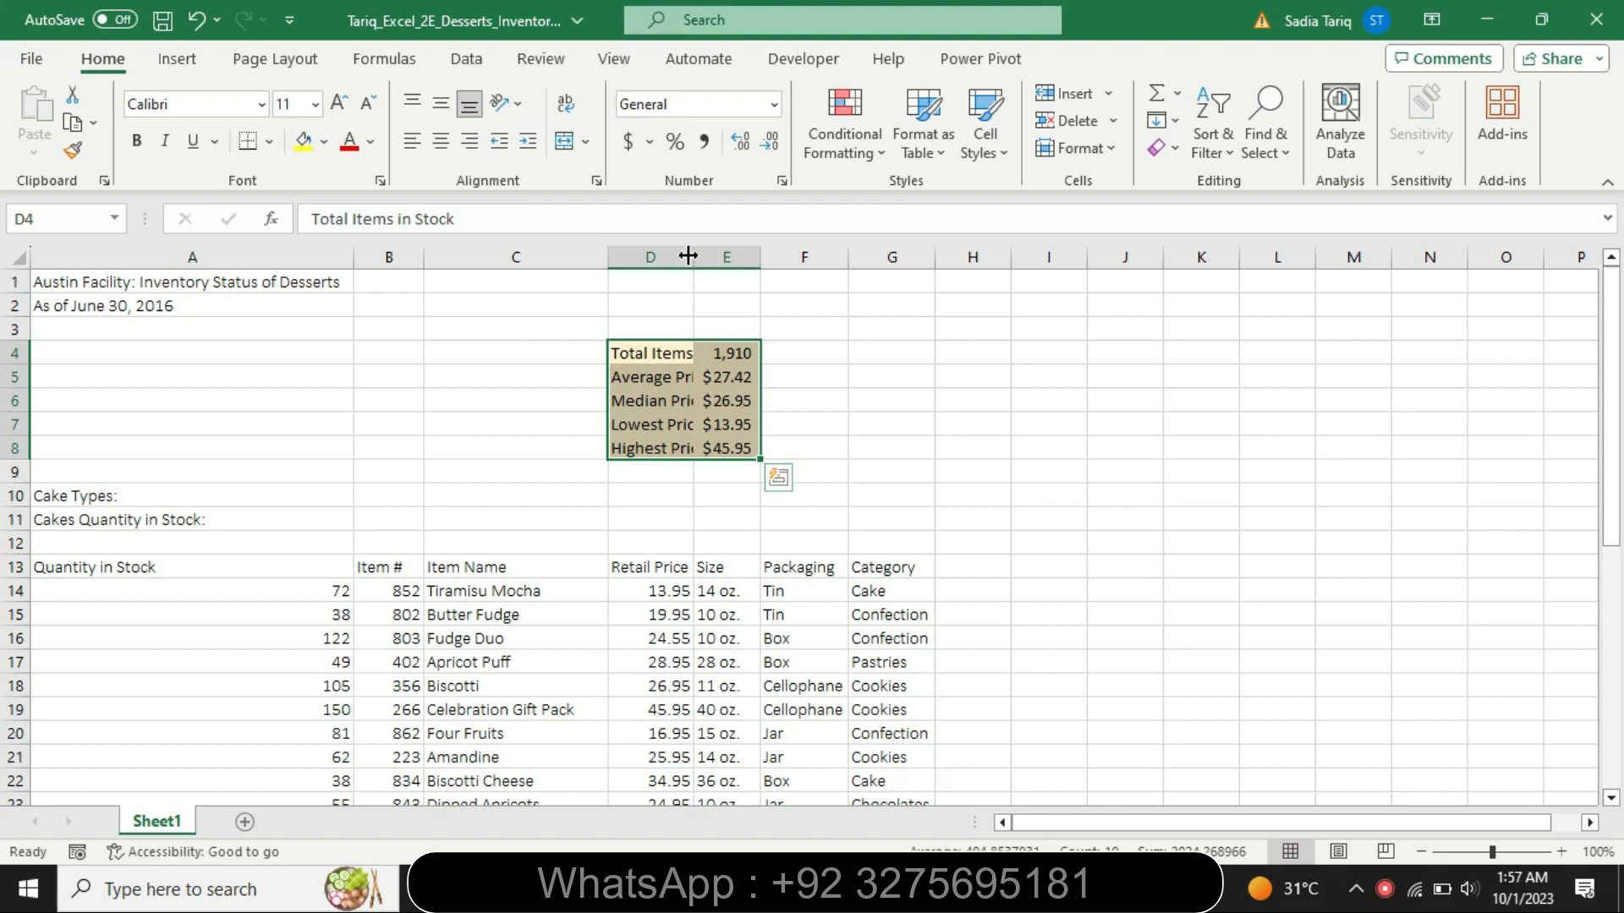
pyautogui.doubleClick(694, 257)
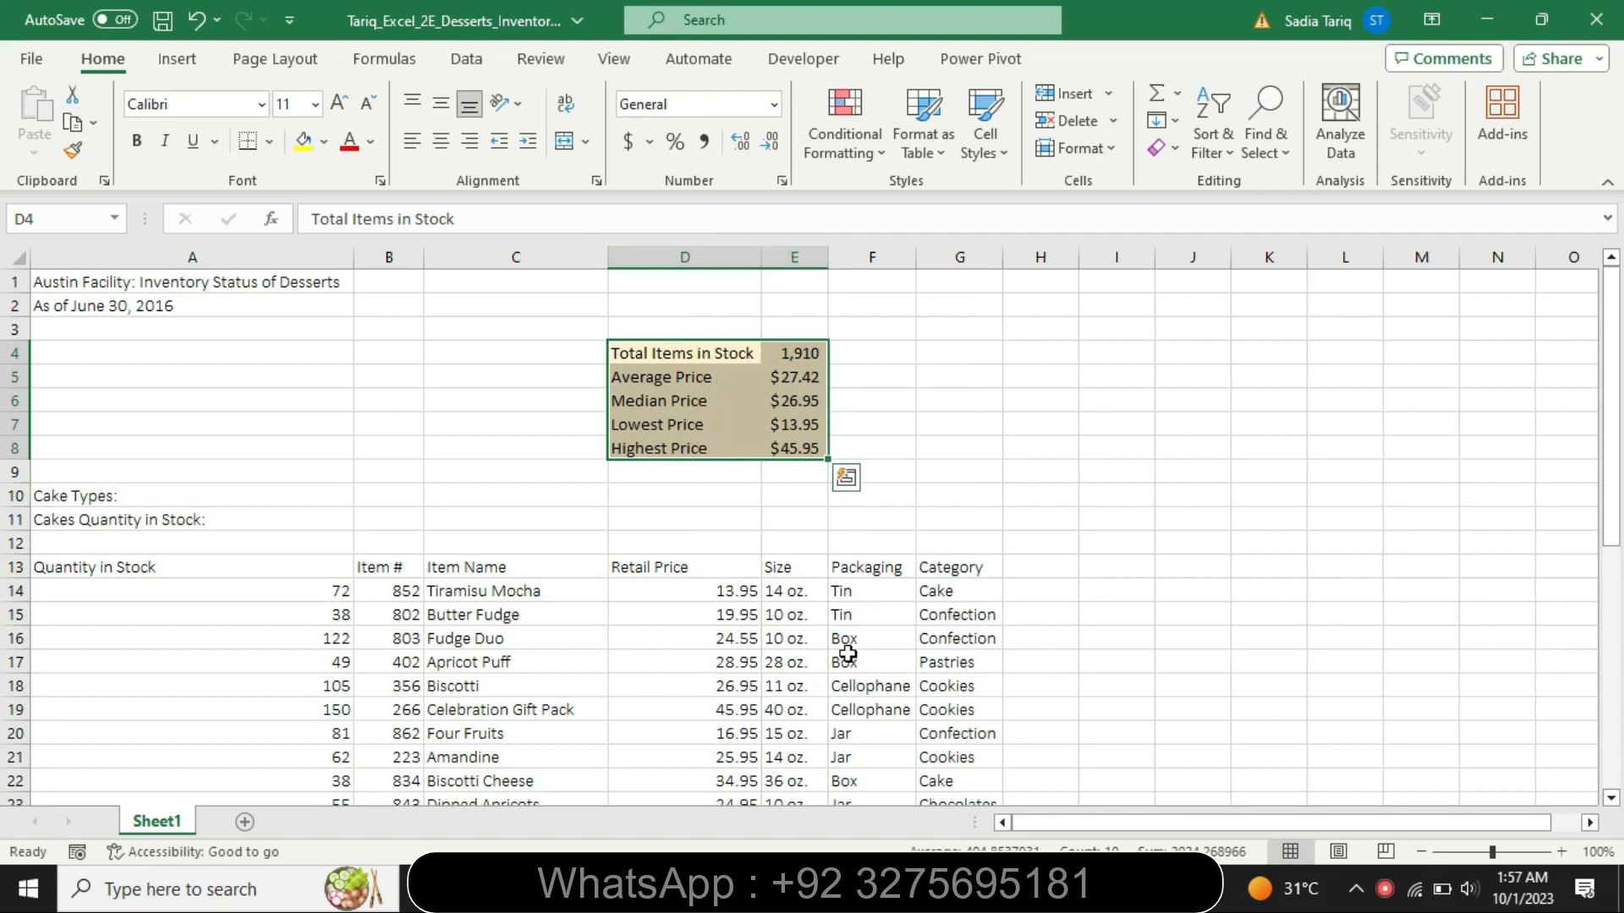
# - Switch to the Word instructions, reset the step 6 text to 9 pt and clear its highlighting
pyautogui.hotkey('alt', 'Tab')
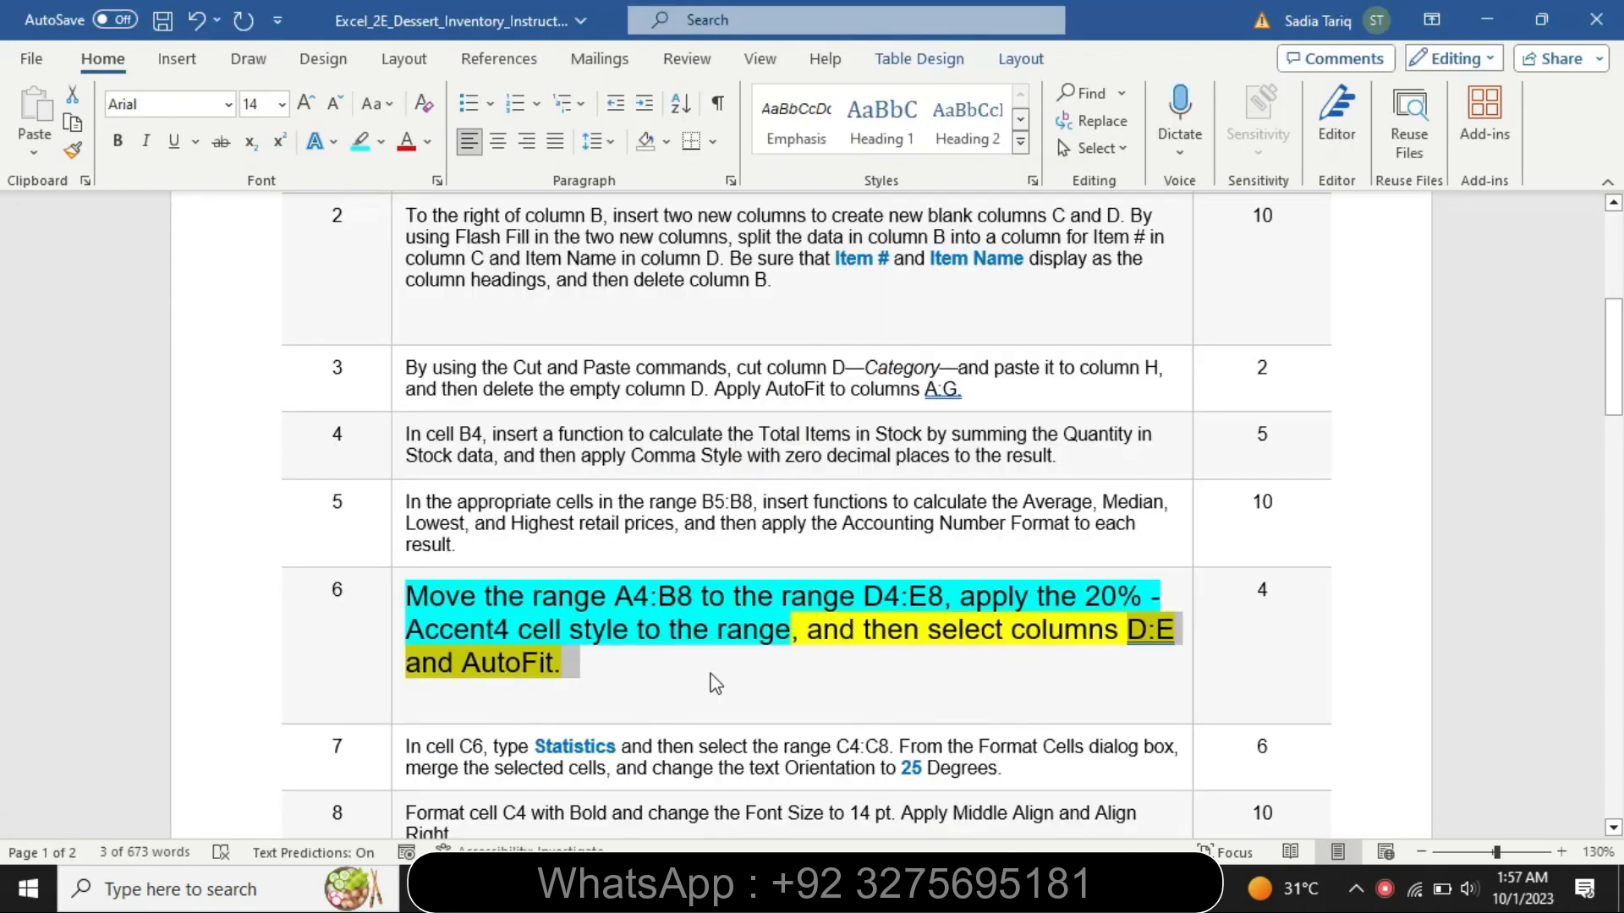
pyautogui.rightClick(395, 677)
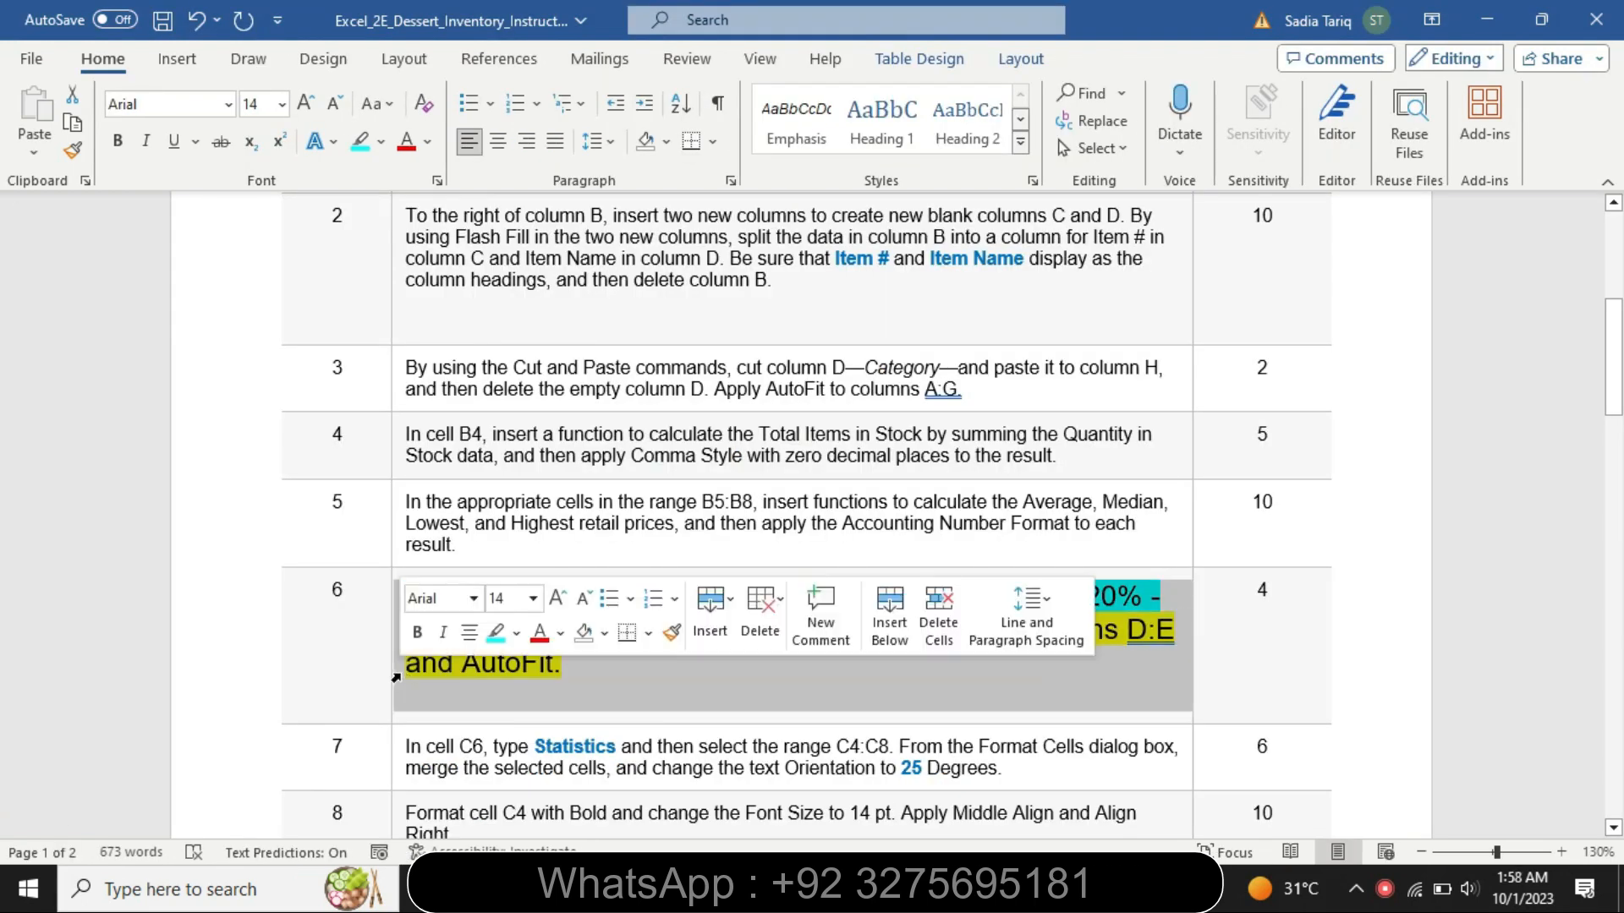
pyautogui.click(534, 599)
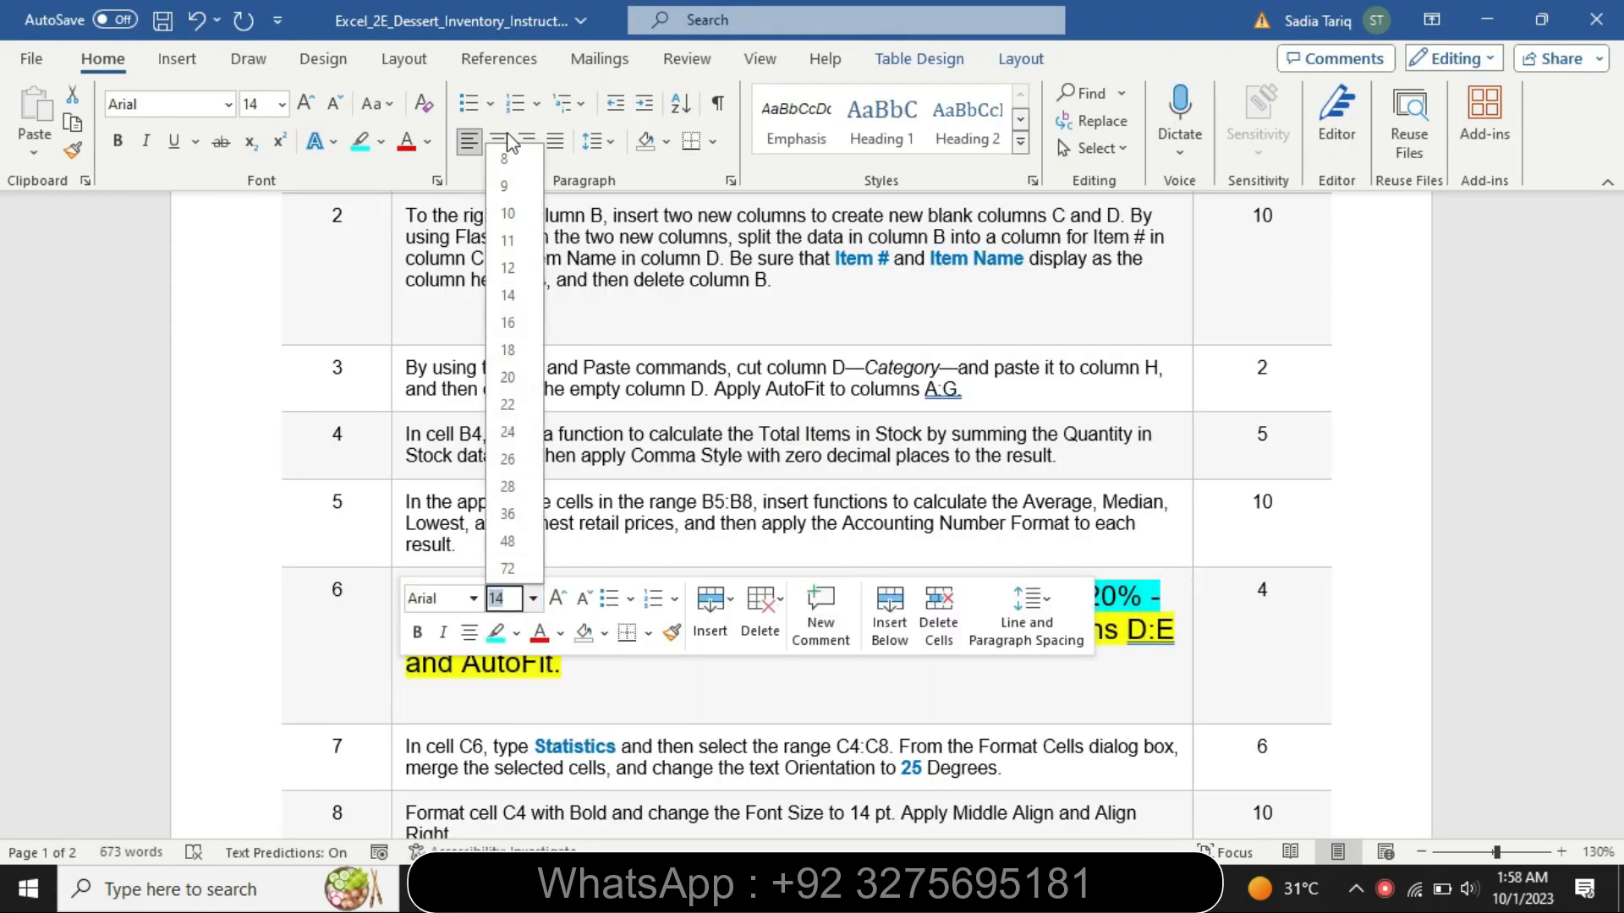
pyautogui.click(507, 186)
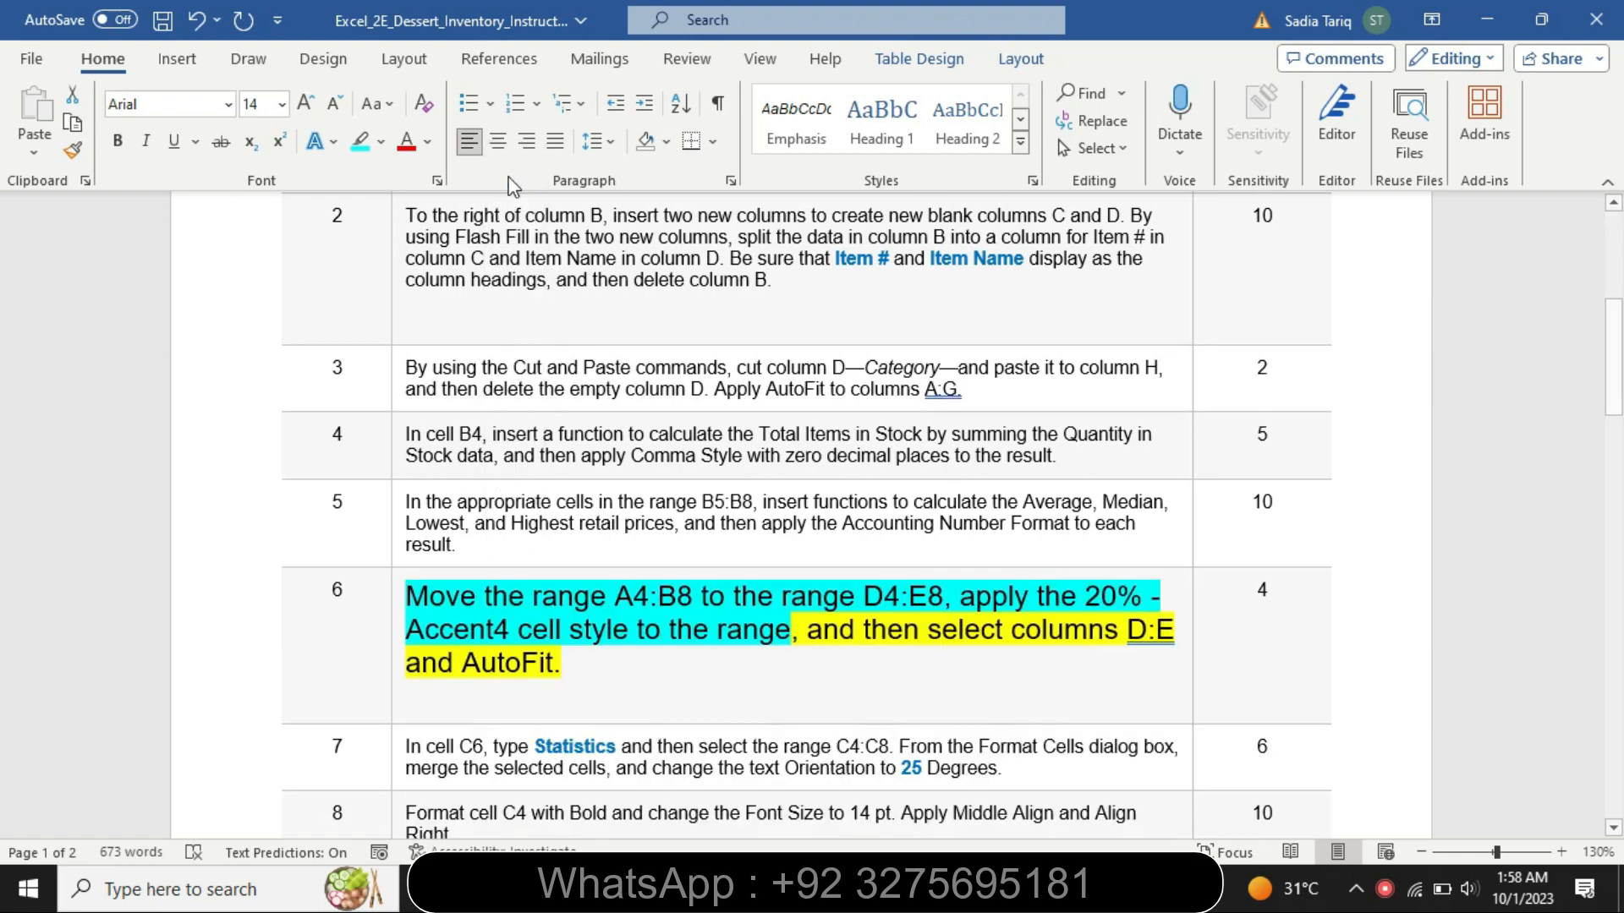
pyautogui.click(380, 142)
pyautogui.click(435, 301)
pyautogui.click(424, 630)
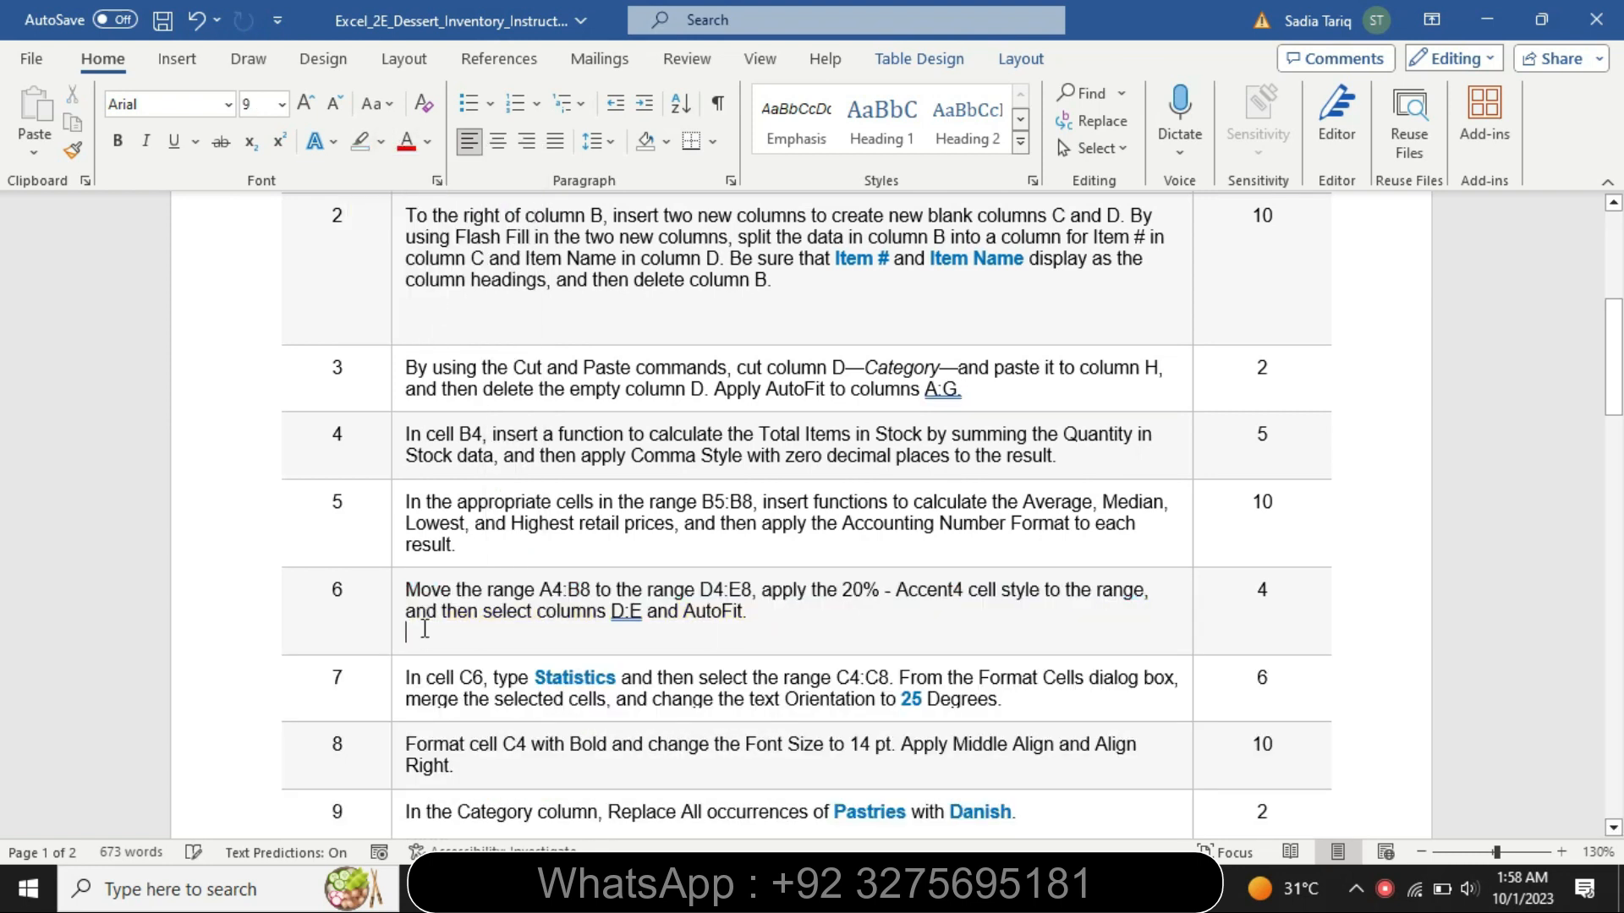
# - Enlarge the step 7 instruction text to 14 pt and highlight it in yellow
pyautogui.click(397, 701)
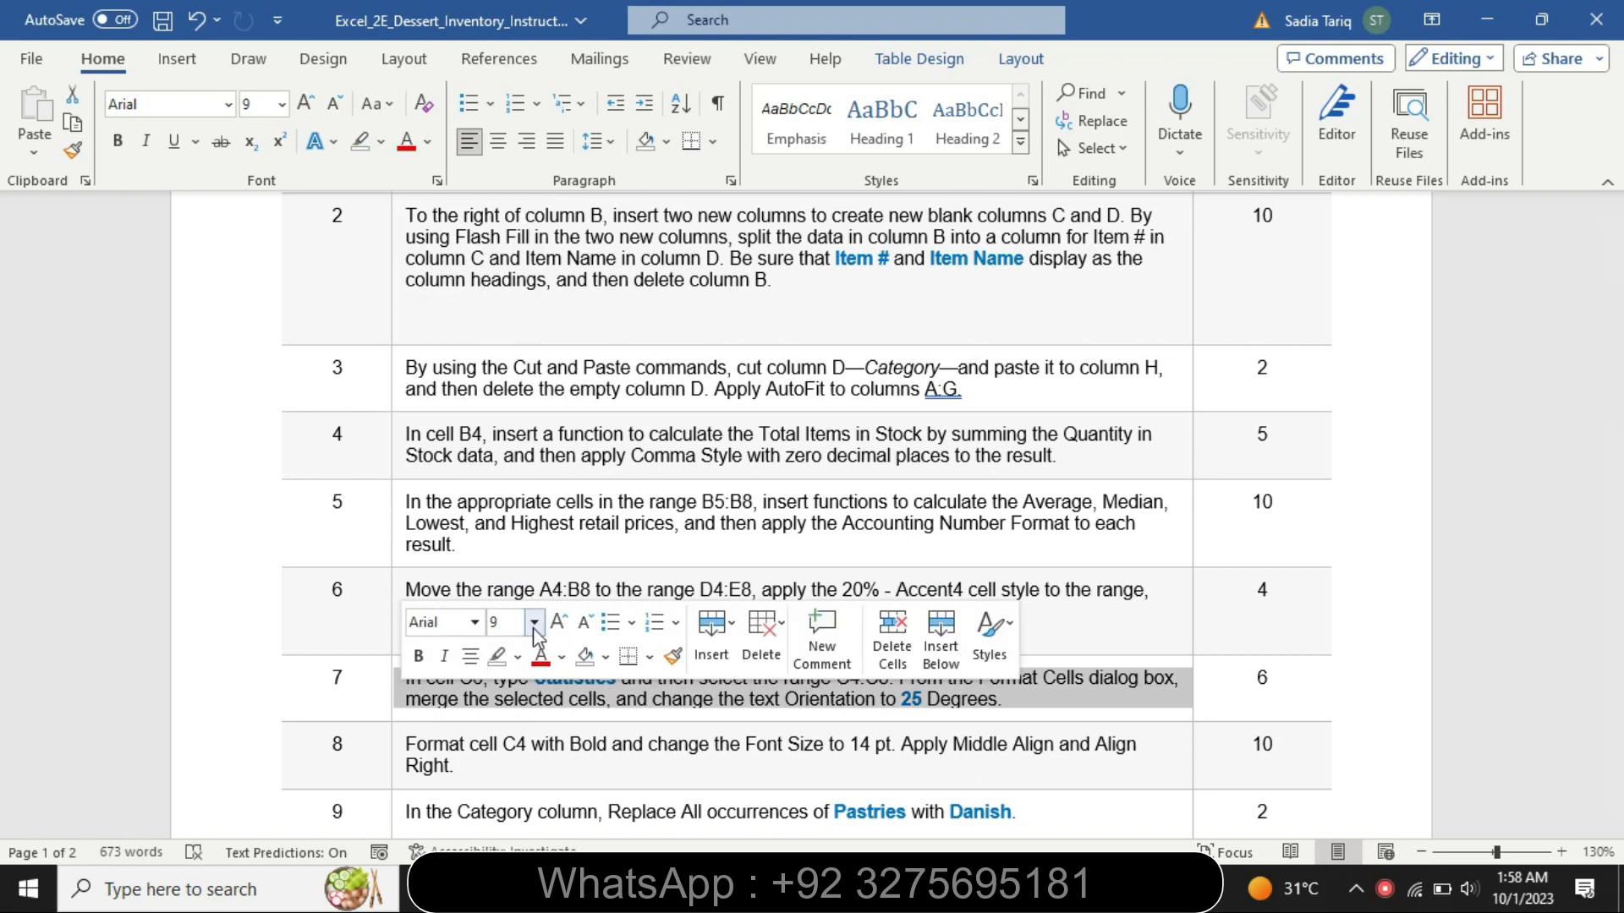
pyautogui.click(534, 623)
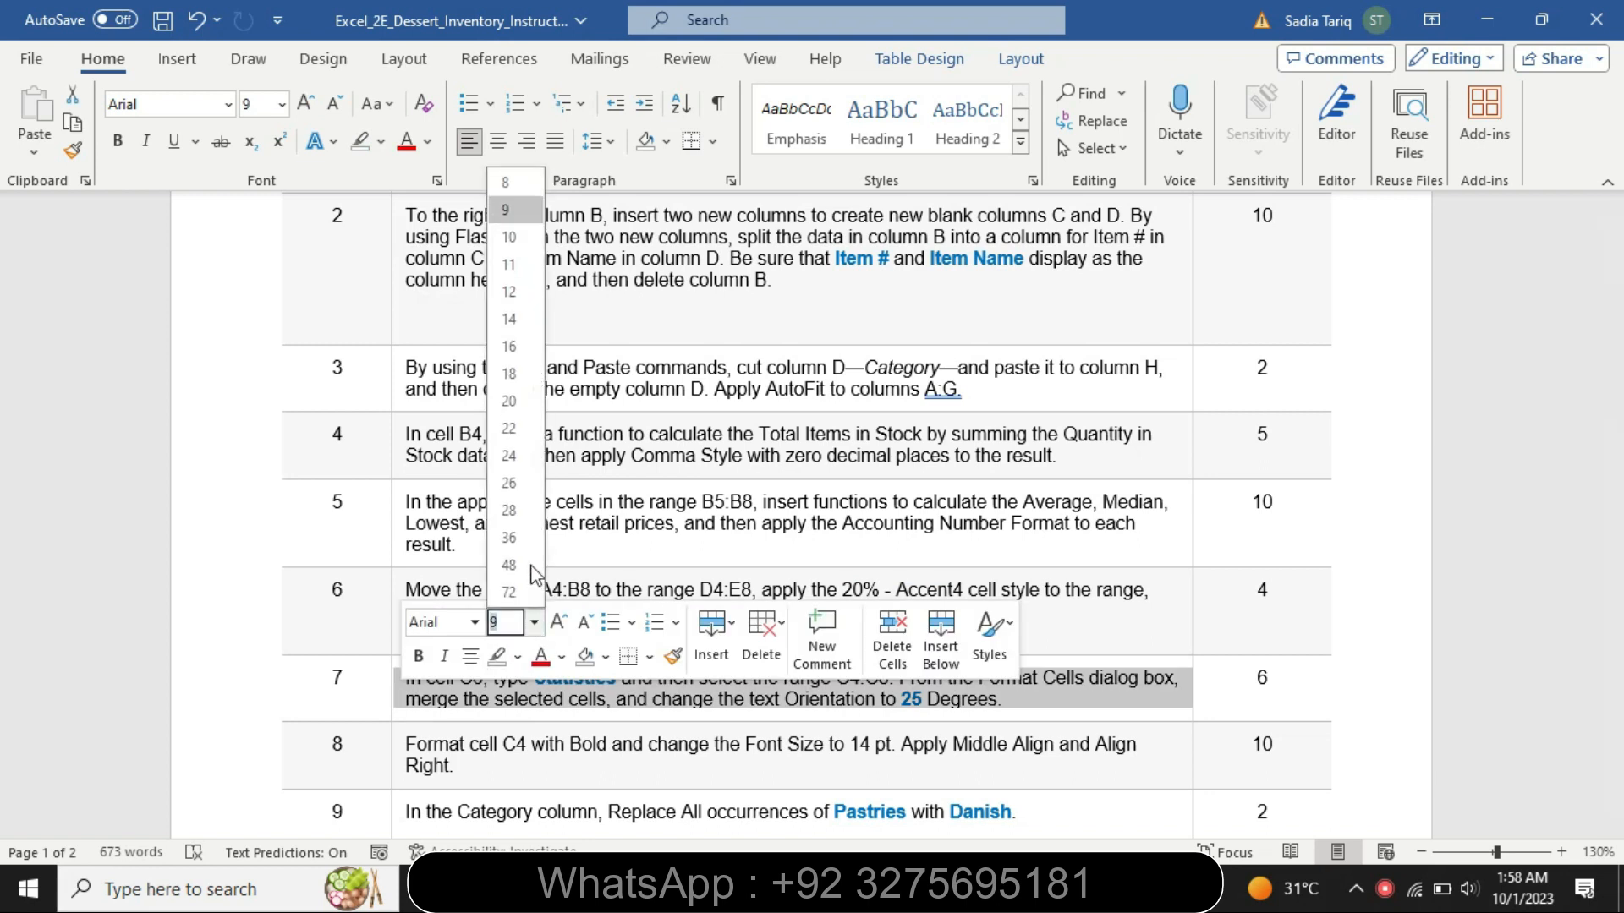
pyautogui.click(510, 314)
pyautogui.click(382, 141)
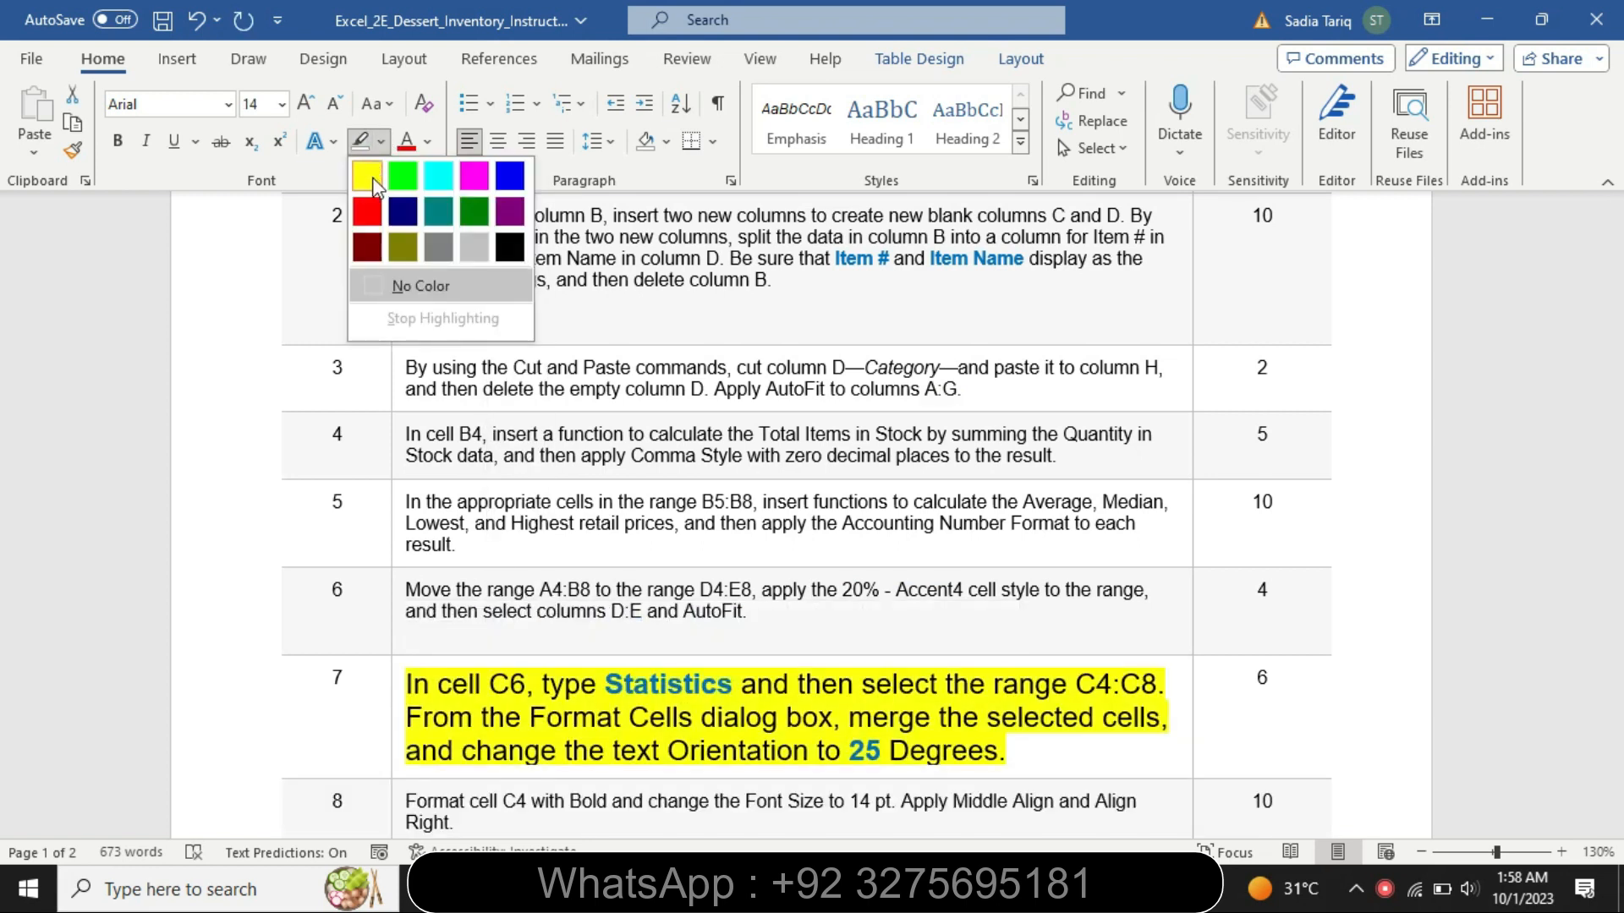
pyautogui.click(366, 172)
# - Highlight the step 7 text from "In cell C6" through "merge the selected cells" in turquoise
pyautogui.moveTo(1621, 365)
pyautogui.mouseDown()
pyautogui.moveTo(1611, 625)
pyautogui.moveTo(1611, 389)
pyautogui.mouseUp()
pyautogui.moveTo(409, 423); pyautogui.dragTo(1159, 453)
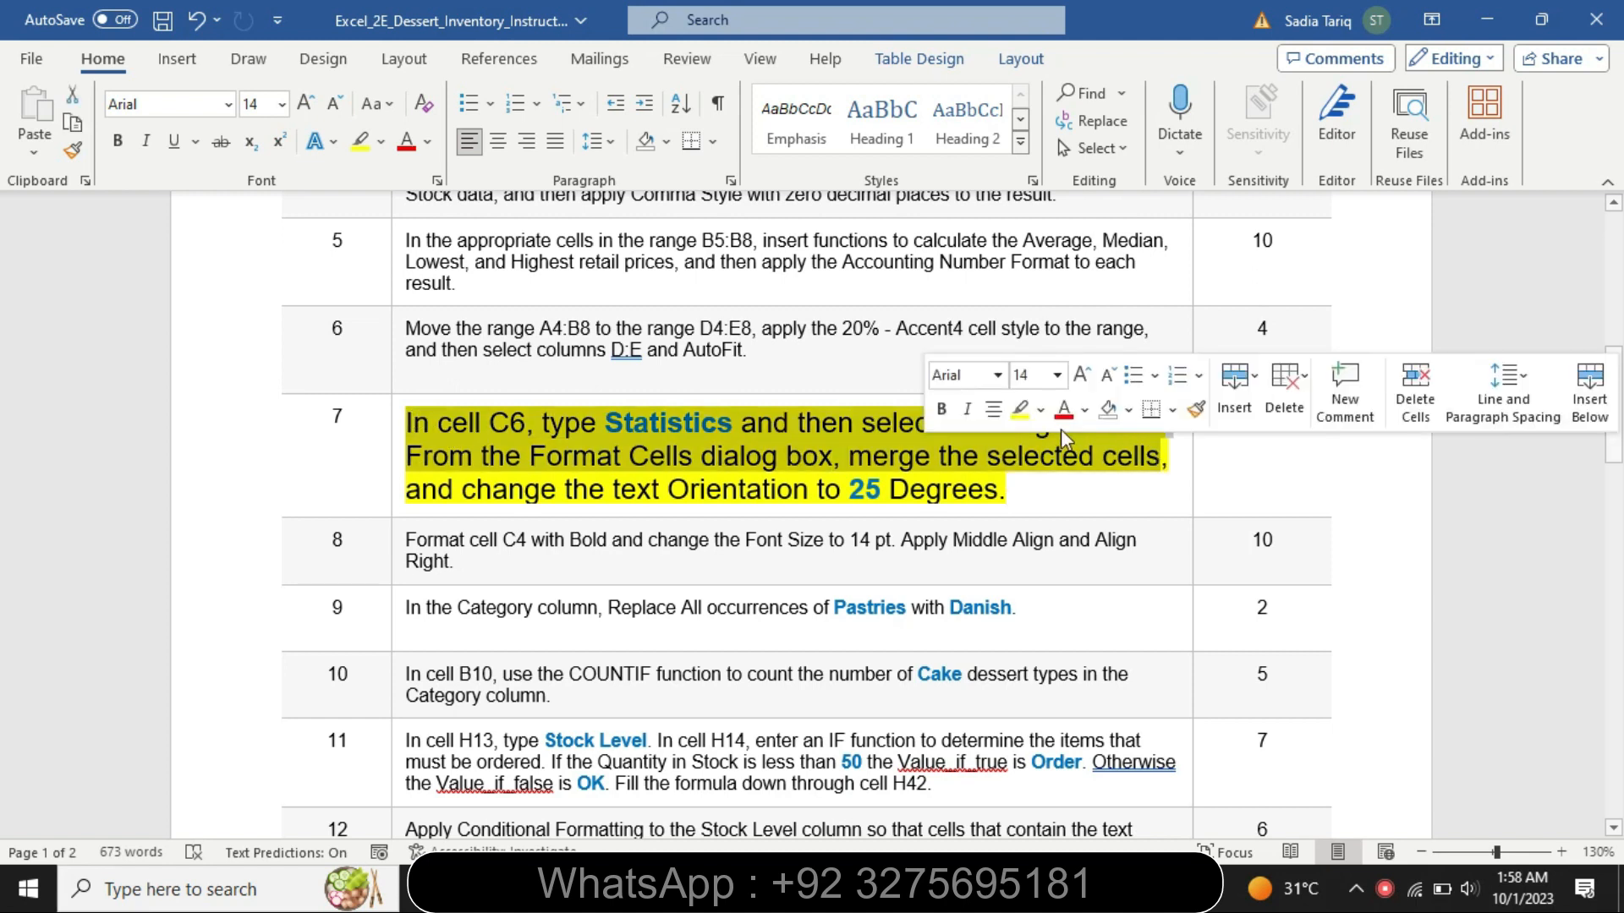
pyautogui.click(1040, 412)
pyautogui.click(1096, 445)
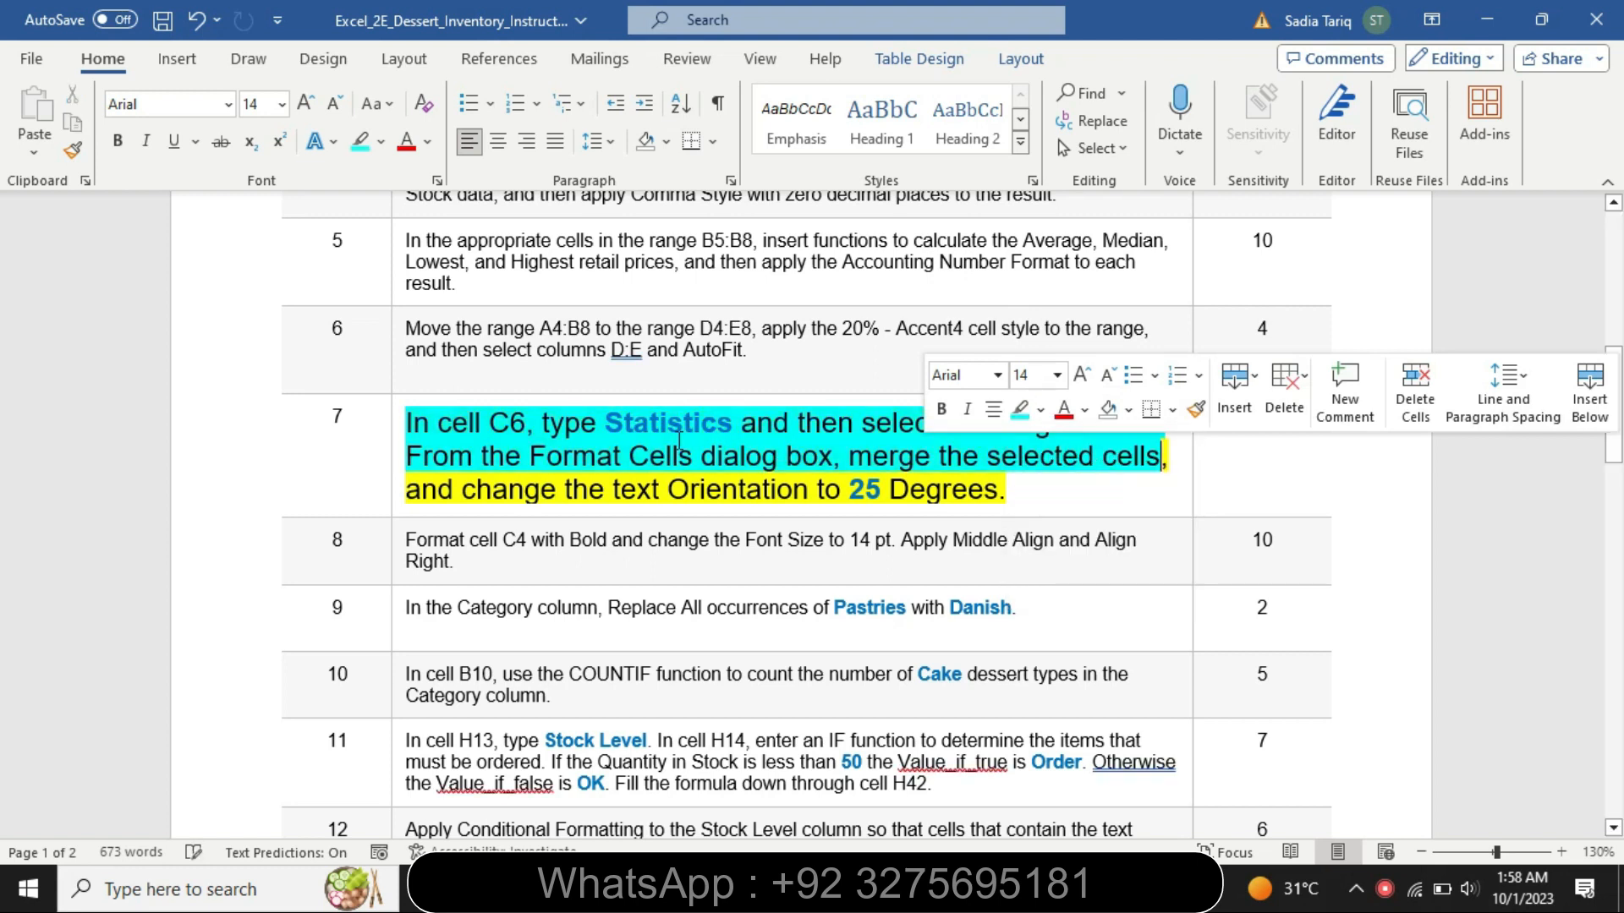
# - Copy "Statistics" from step 7 in Word and enter it in cell C6 of the Excel workbook
pyautogui.moveTo(605, 431); pyautogui.dragTo(729, 432)
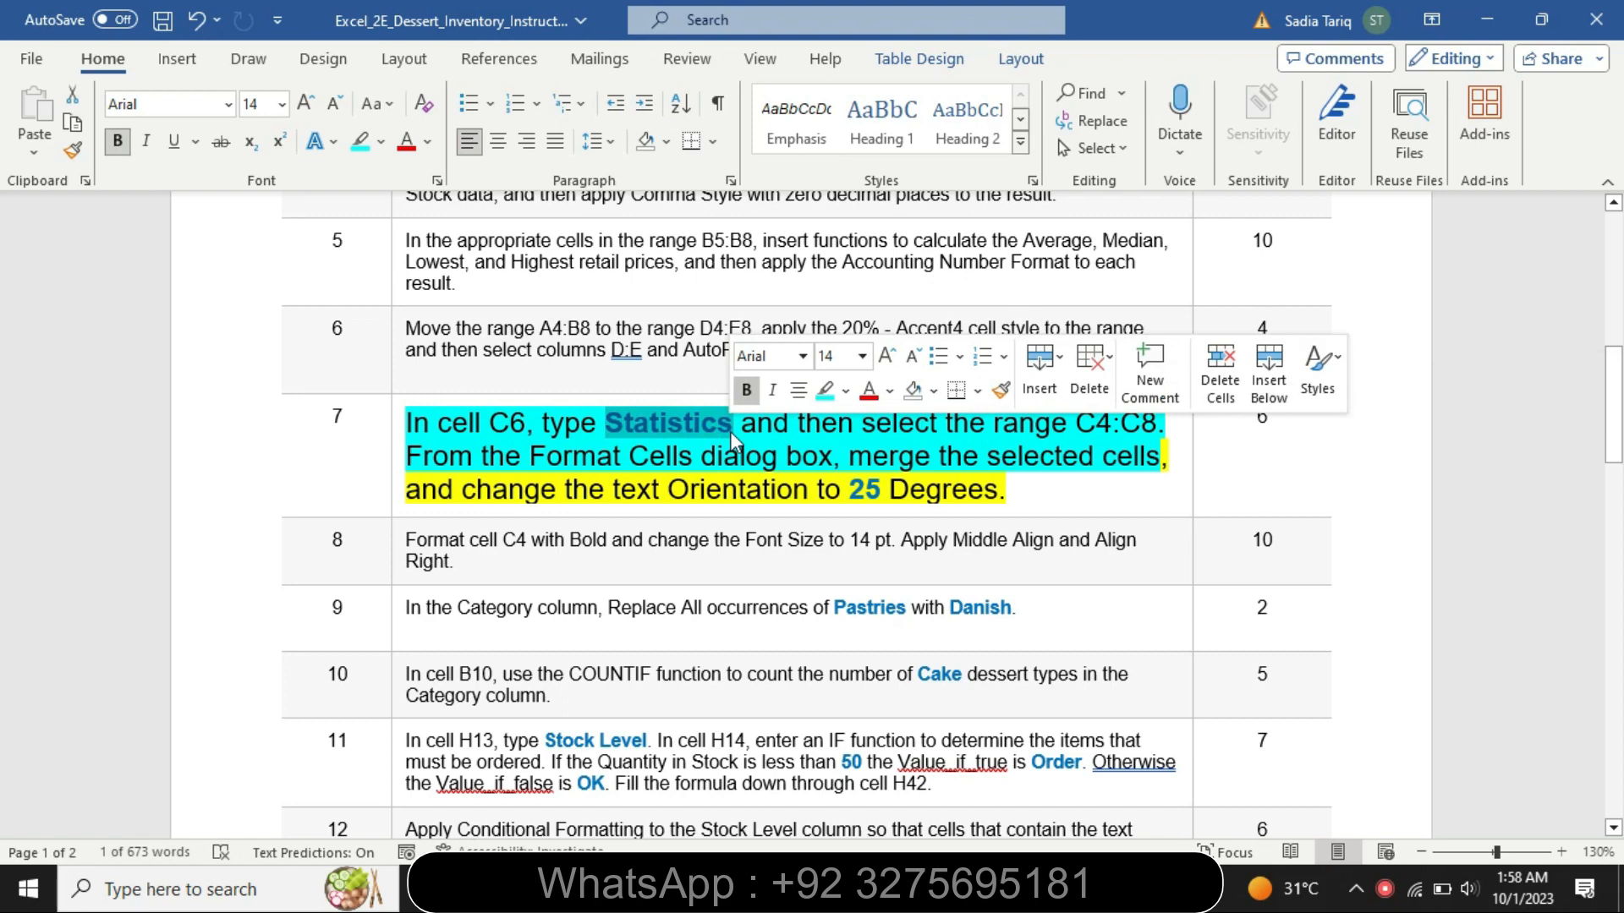
pyautogui.hotkey('ctrl', 'c')
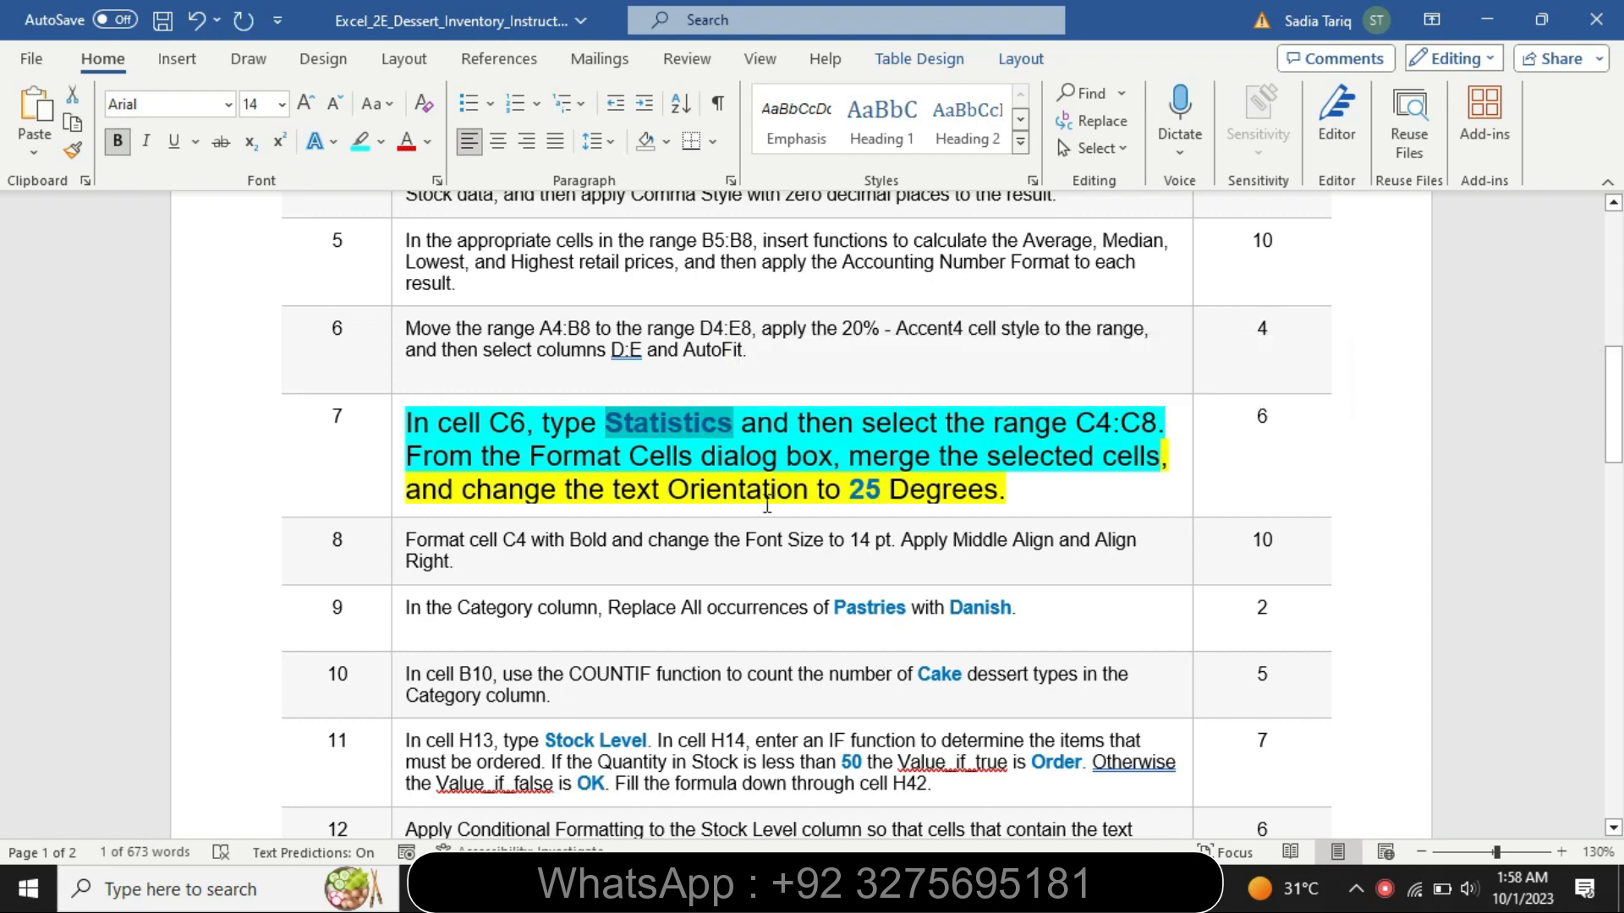
pyautogui.hotkey('alt', 'Tab')
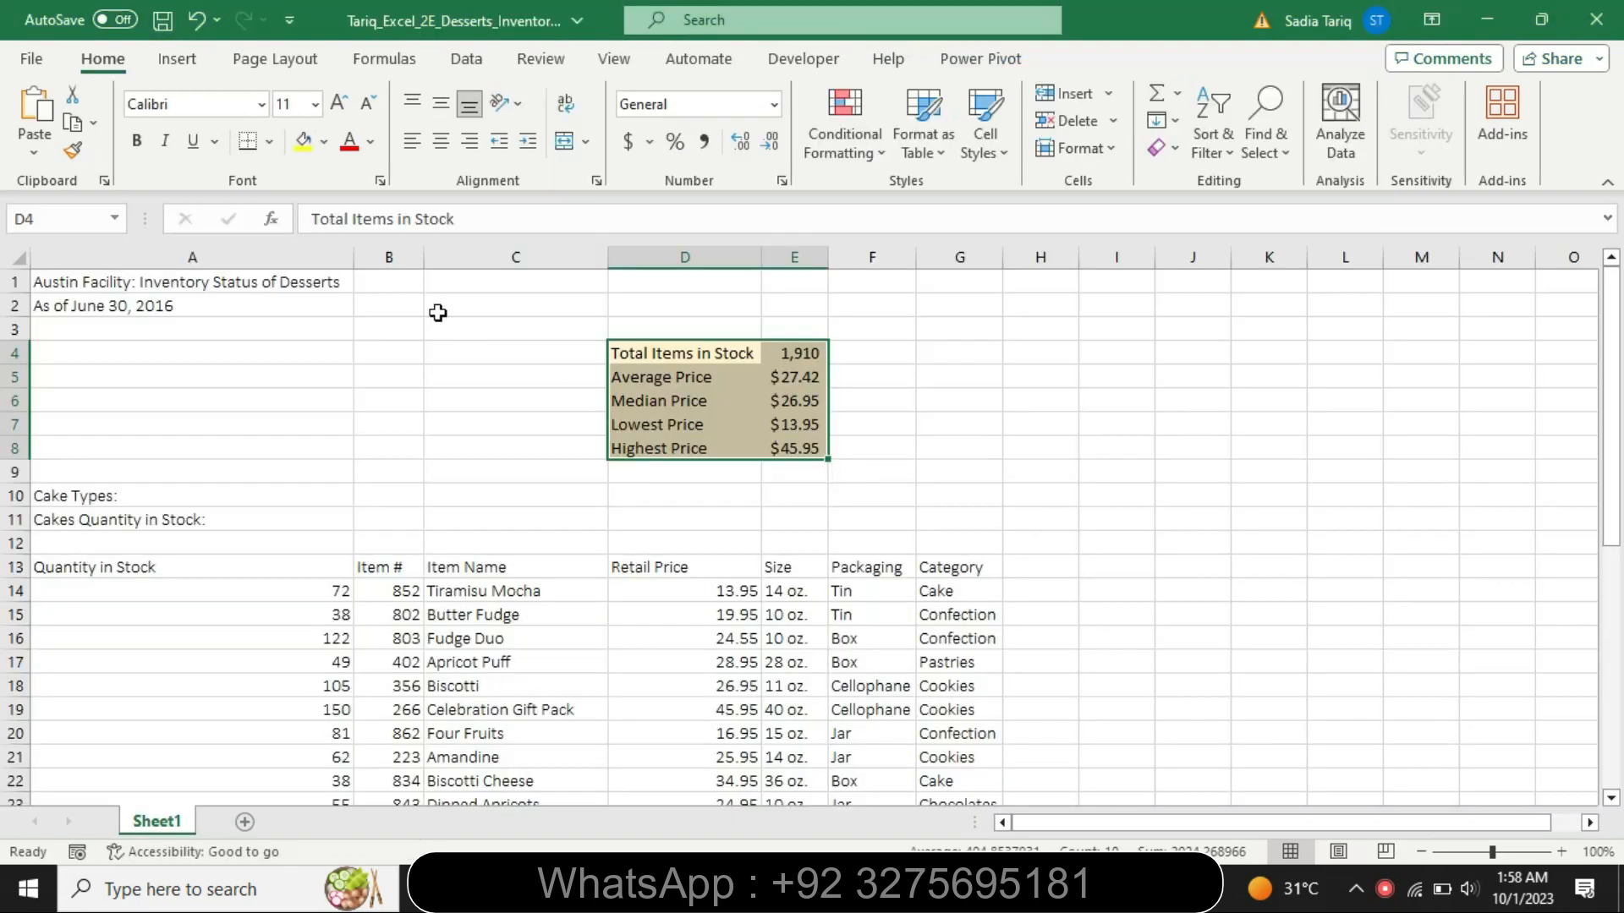
pyautogui.click(457, 396)
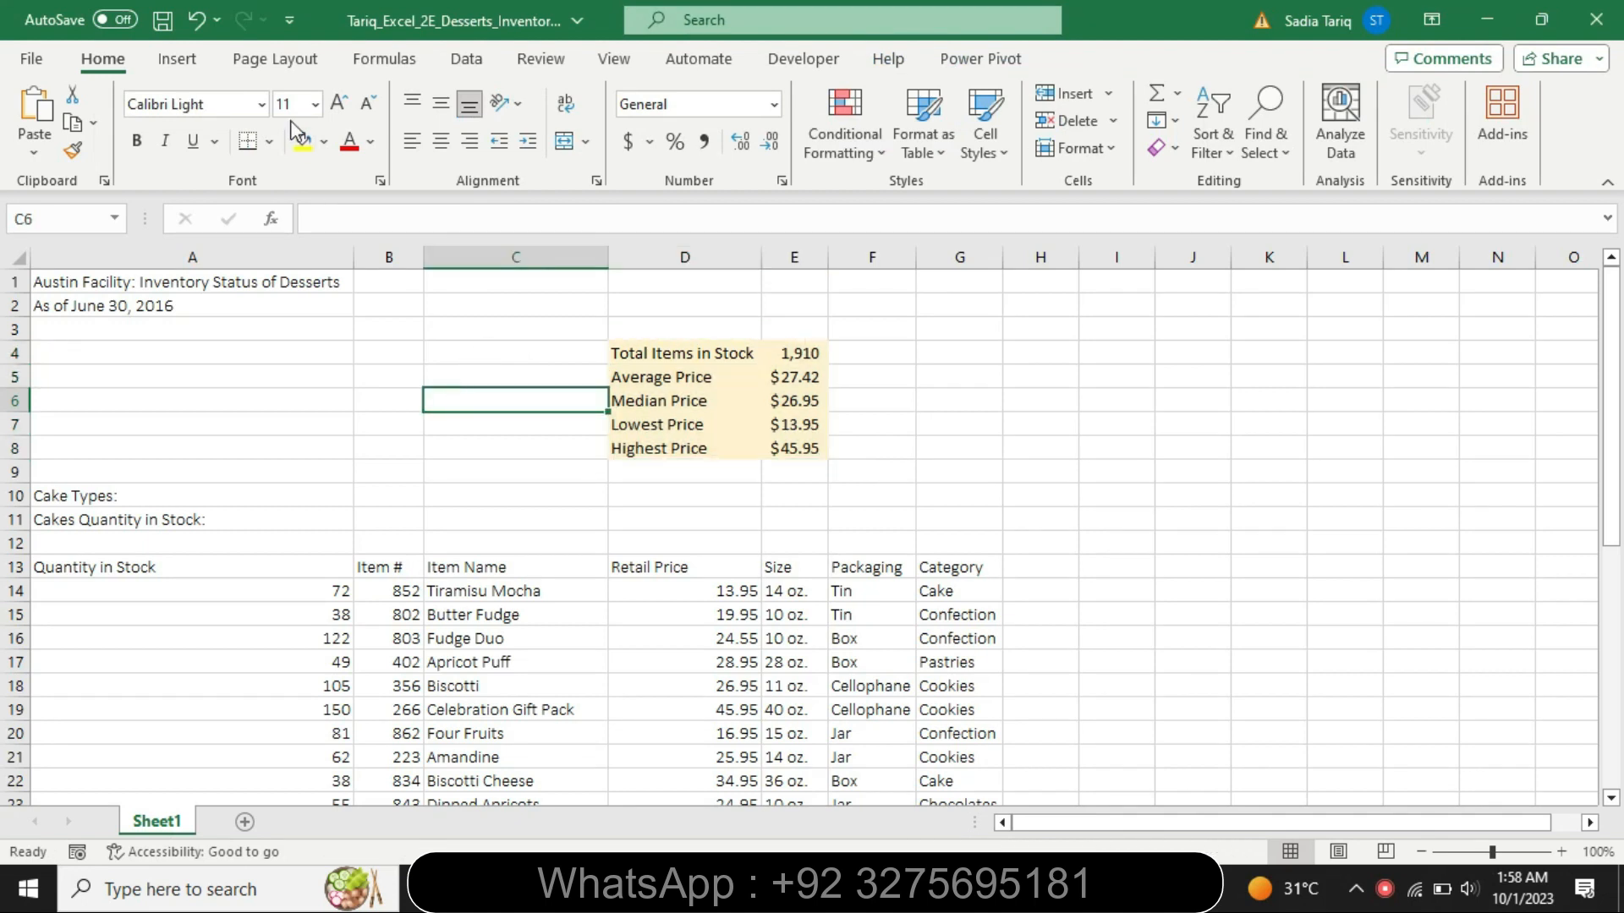
pyautogui.click(325, 216)
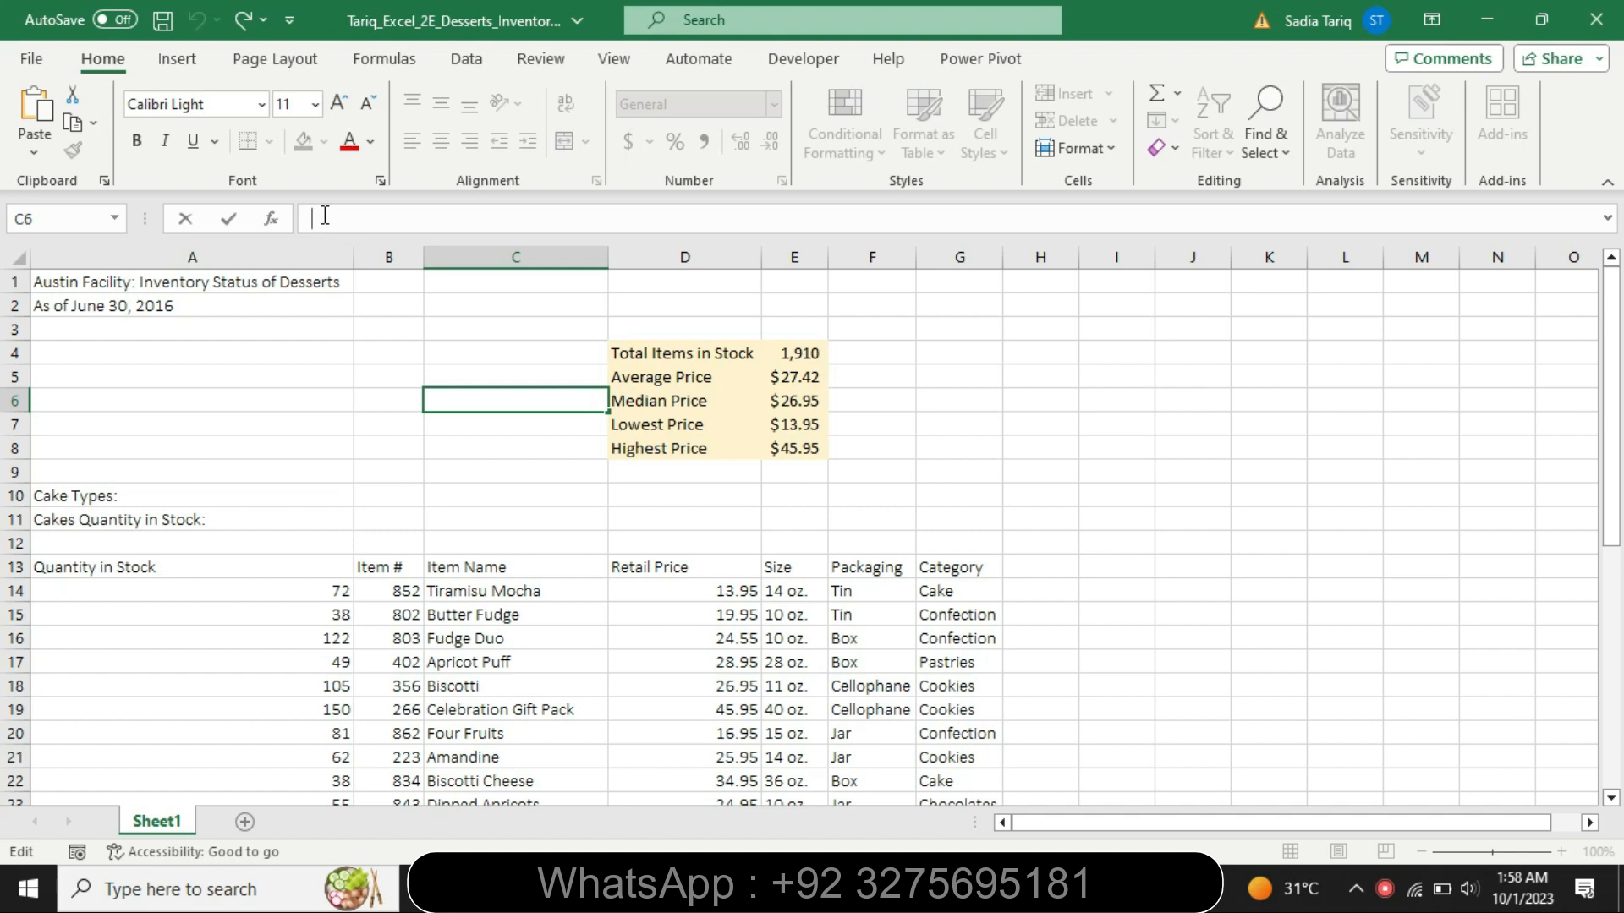
pyautogui.write('Statistics')
pyautogui.press('Return')
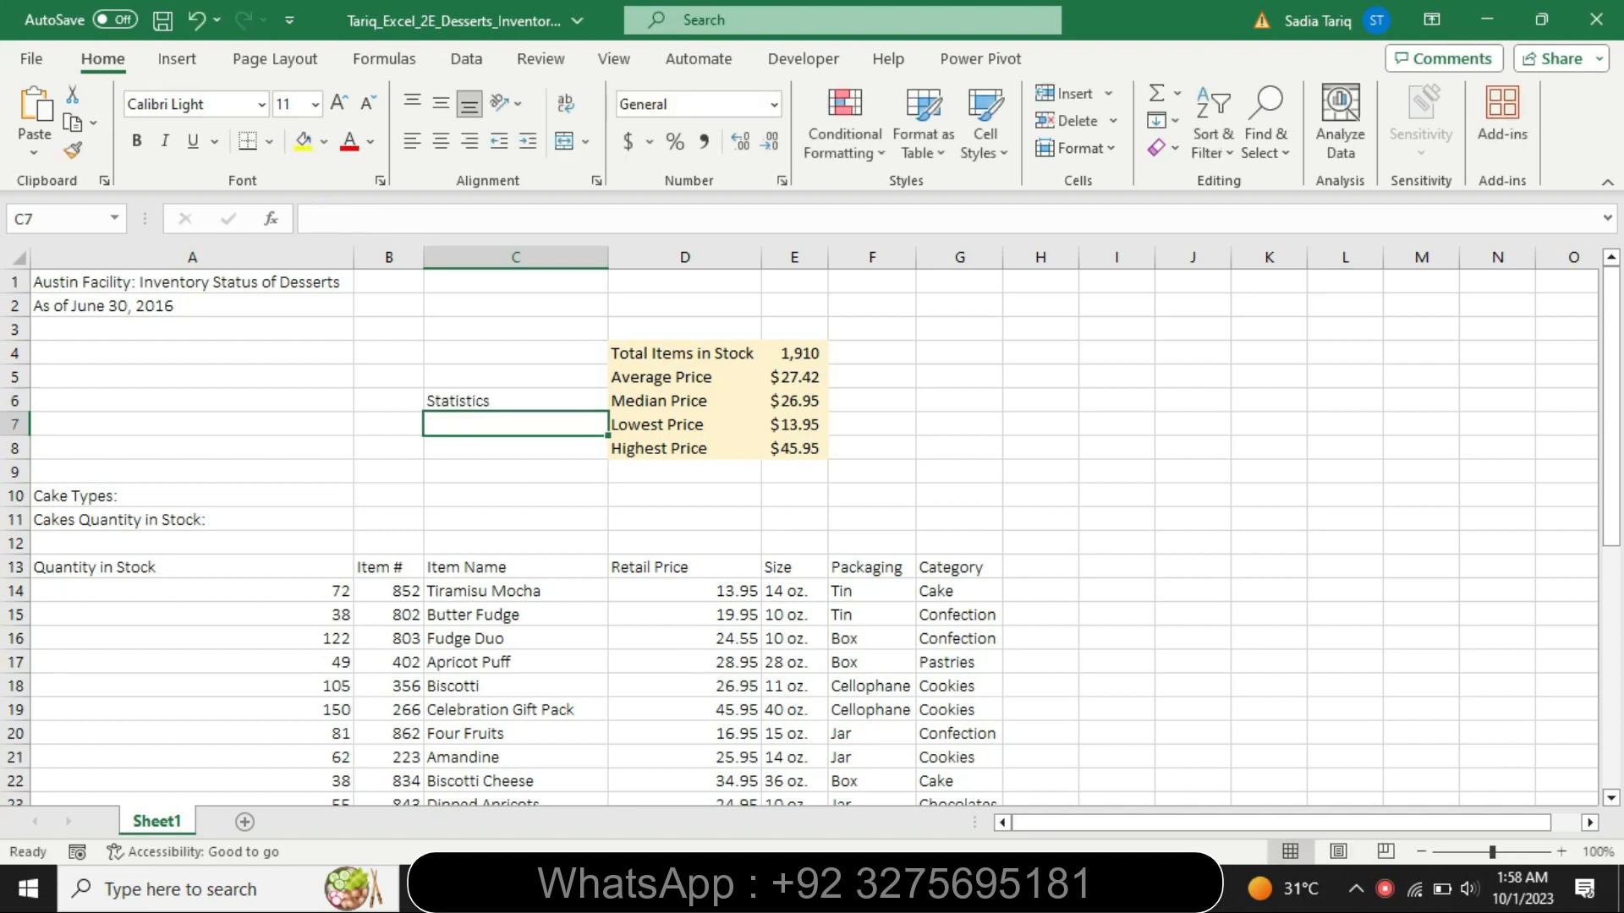
# - Check the range named in step 7 in Word, and select C4:C8 in the Excel workbook
pyautogui.hotkey('alt', 'Tab')
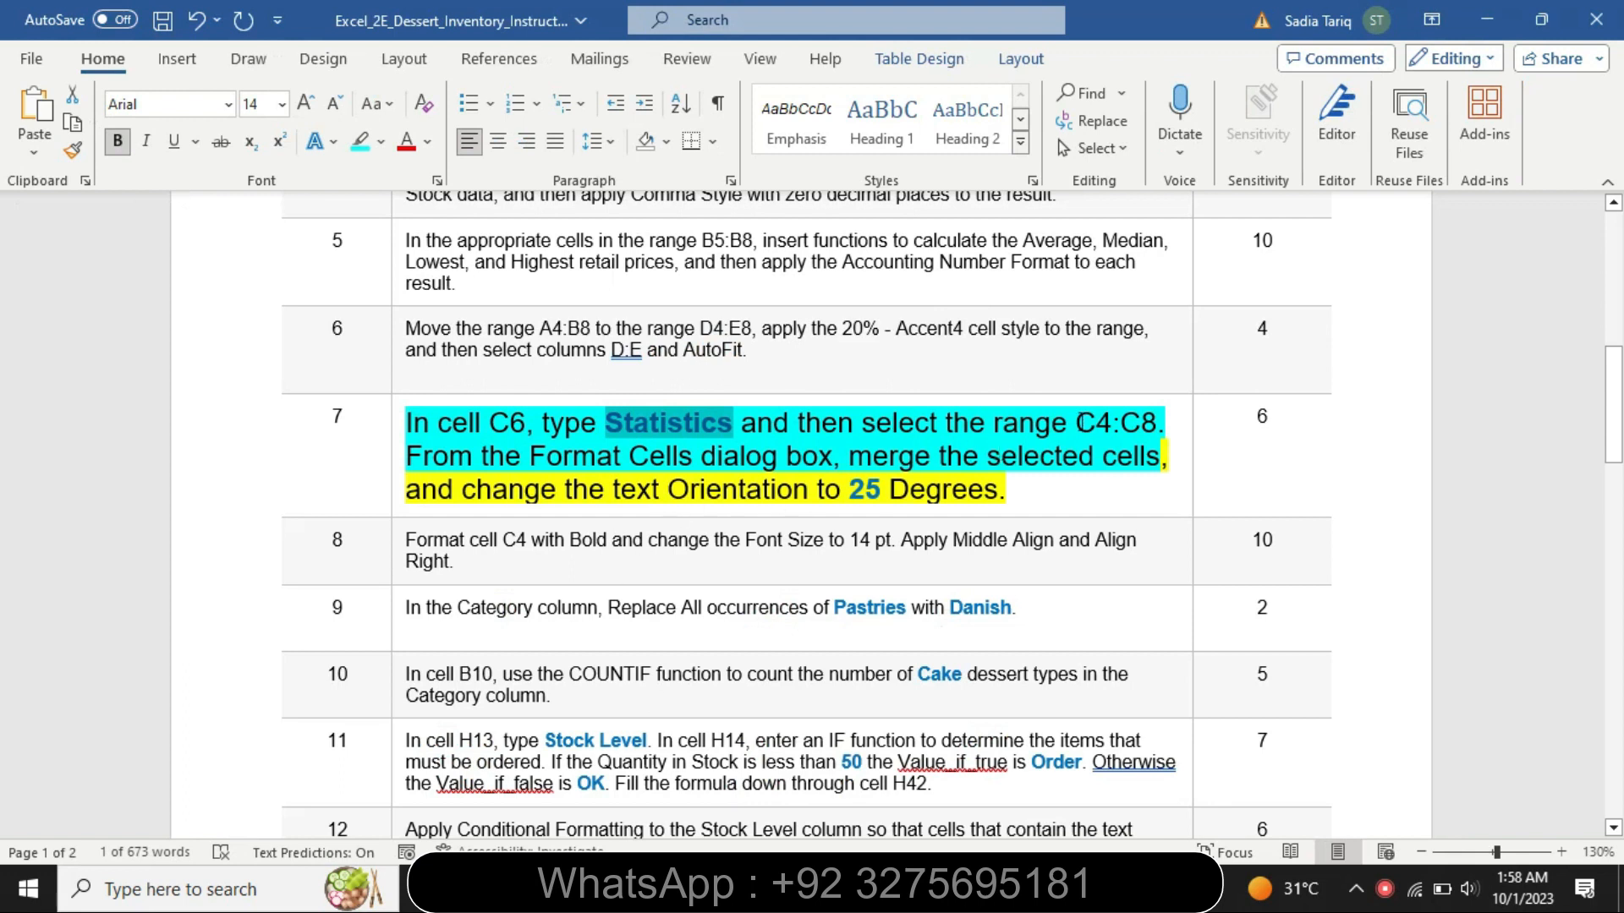
pyautogui.moveTo(1083, 420); pyautogui.dragTo(1143, 433)
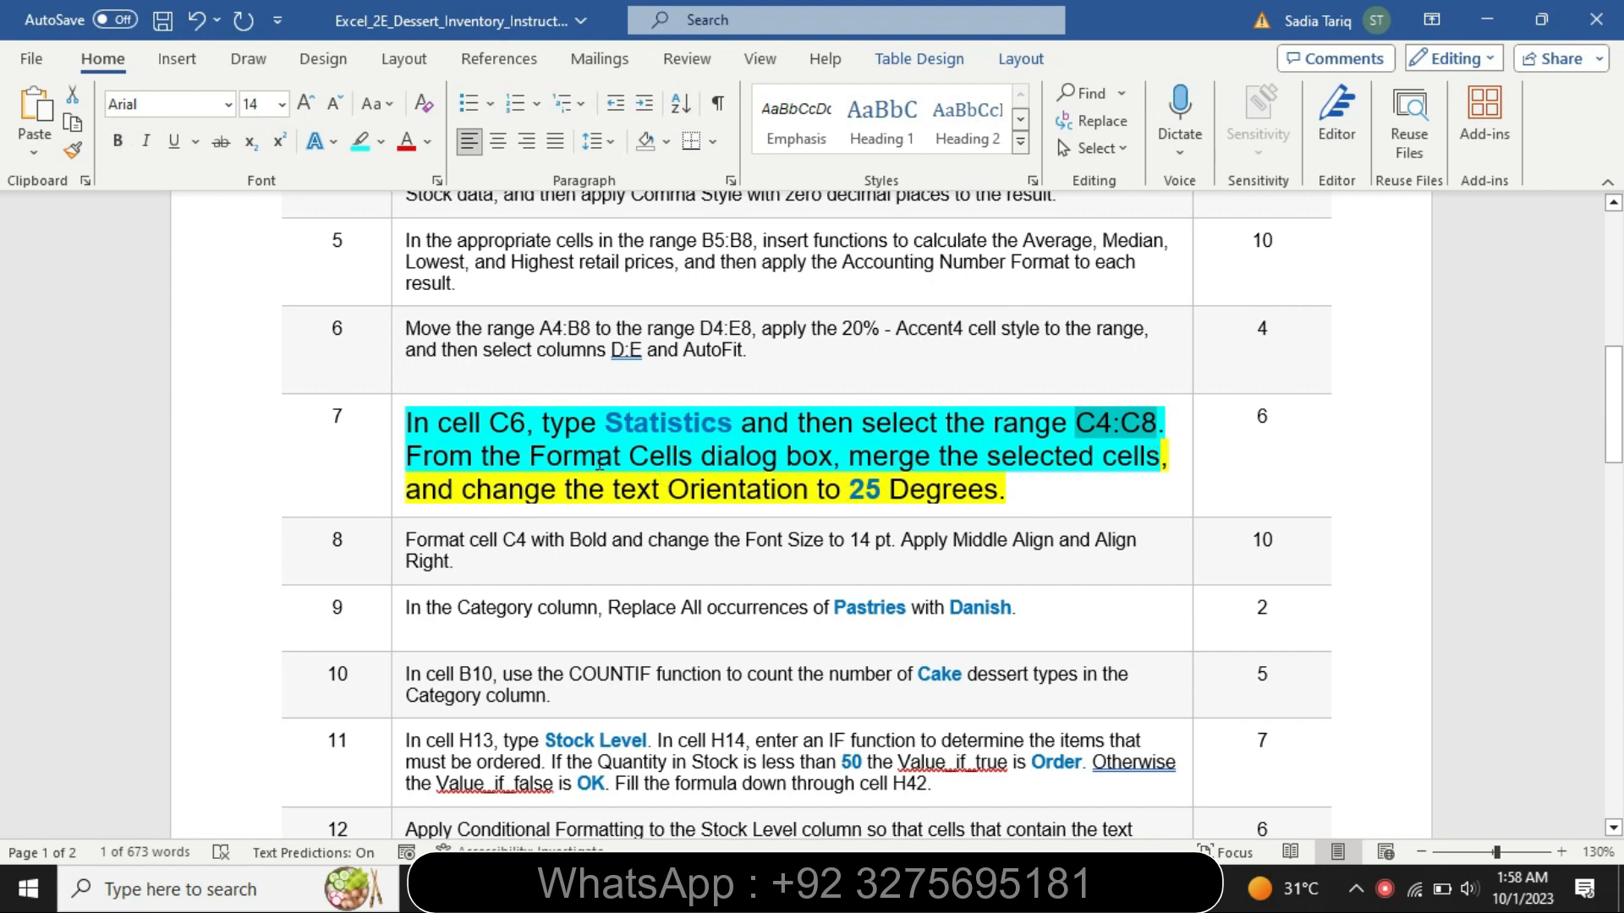
pyautogui.click(727, 888)
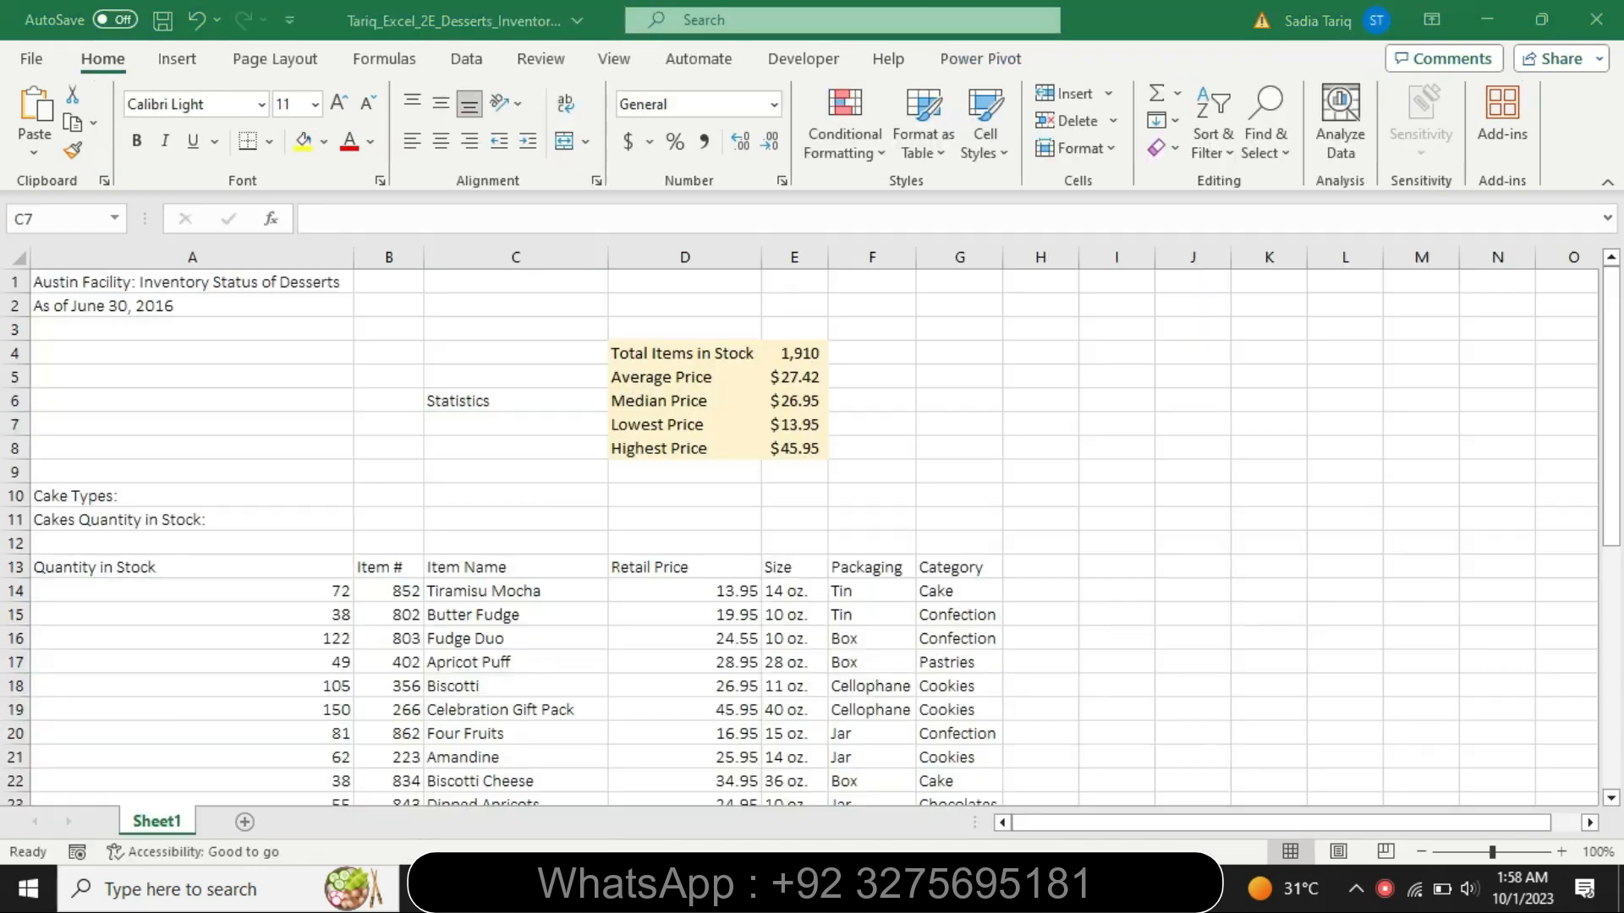
pyautogui.click(82, 216)
pyautogui.press('BackSpace')
pyautogui.write('C4:C8')
pyautogui.press('Return')
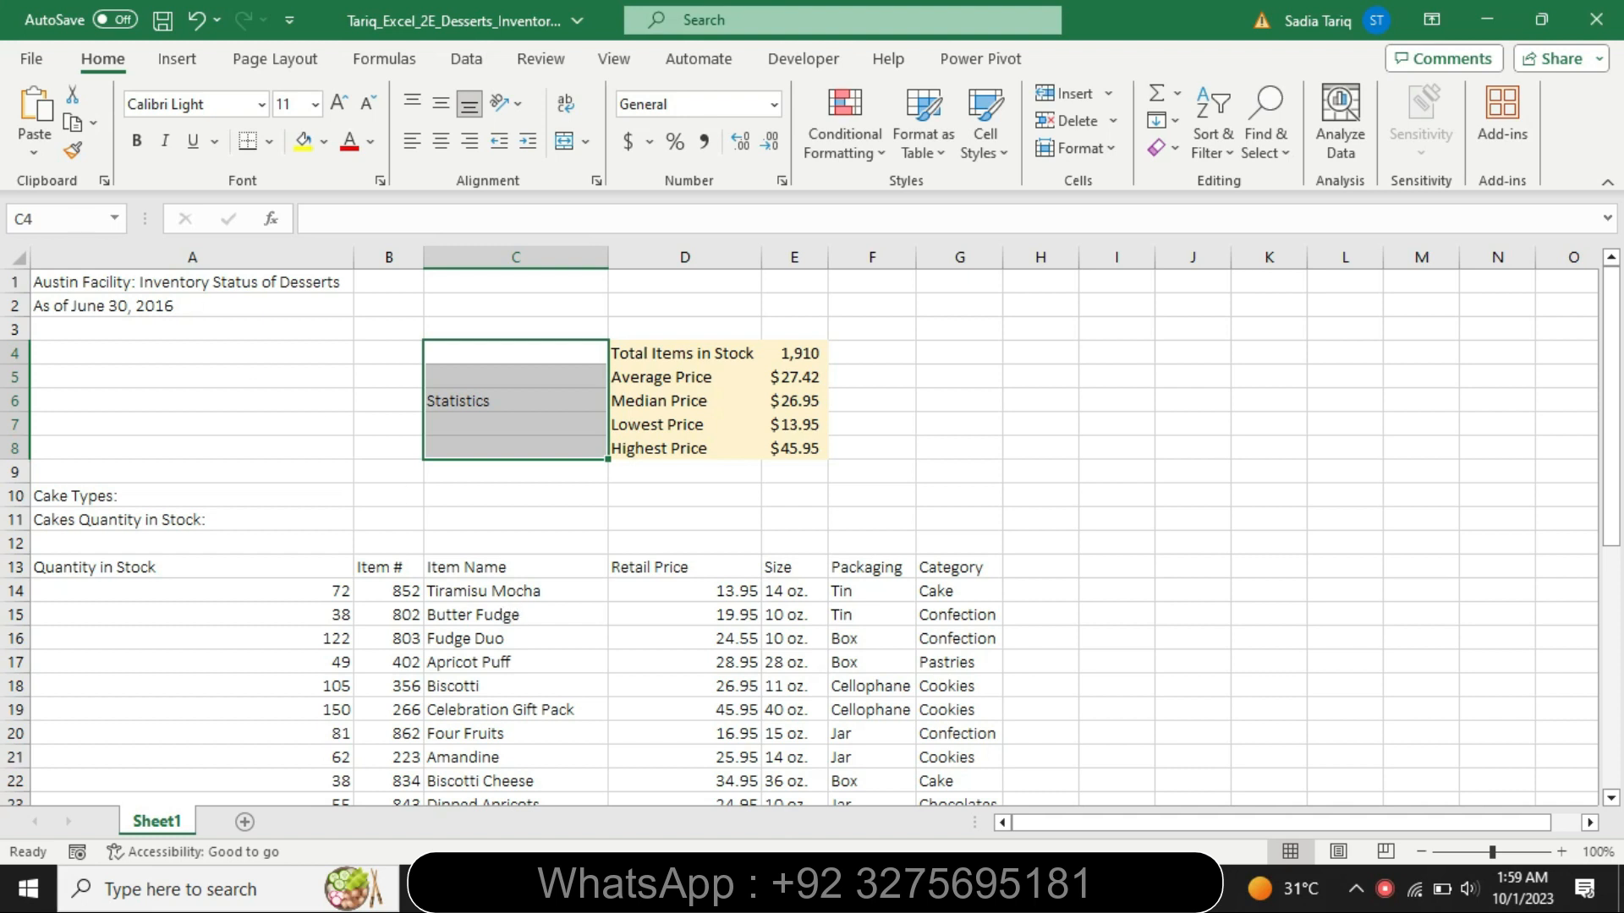
pyautogui.hotkey('alt', 'Tab')
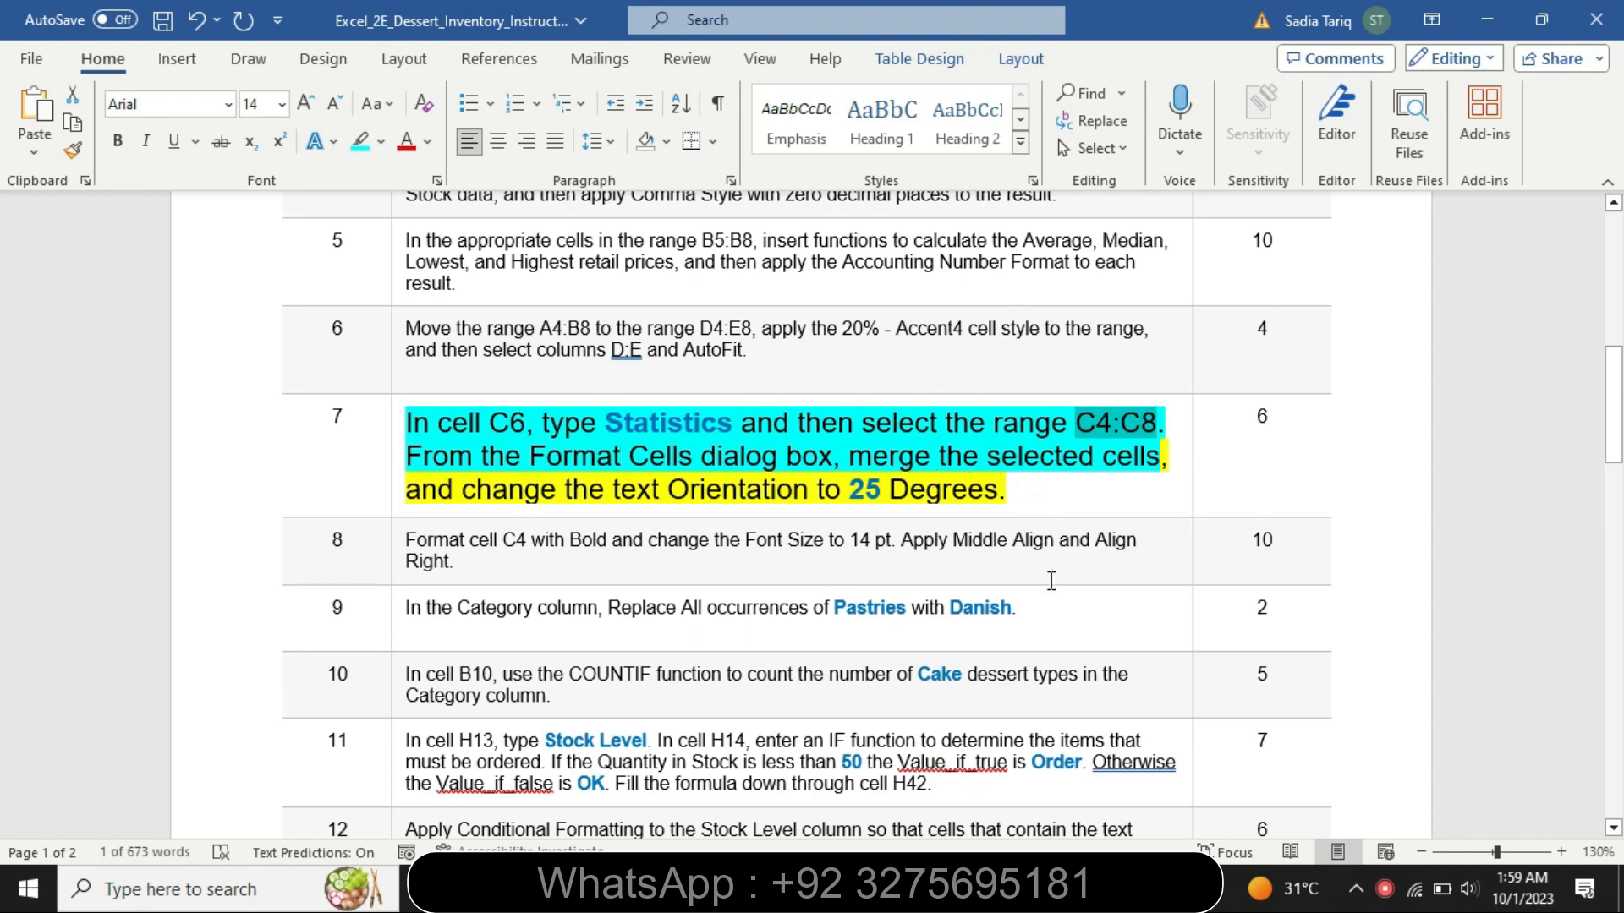
pyautogui.hotkey('alt', 'Tab')
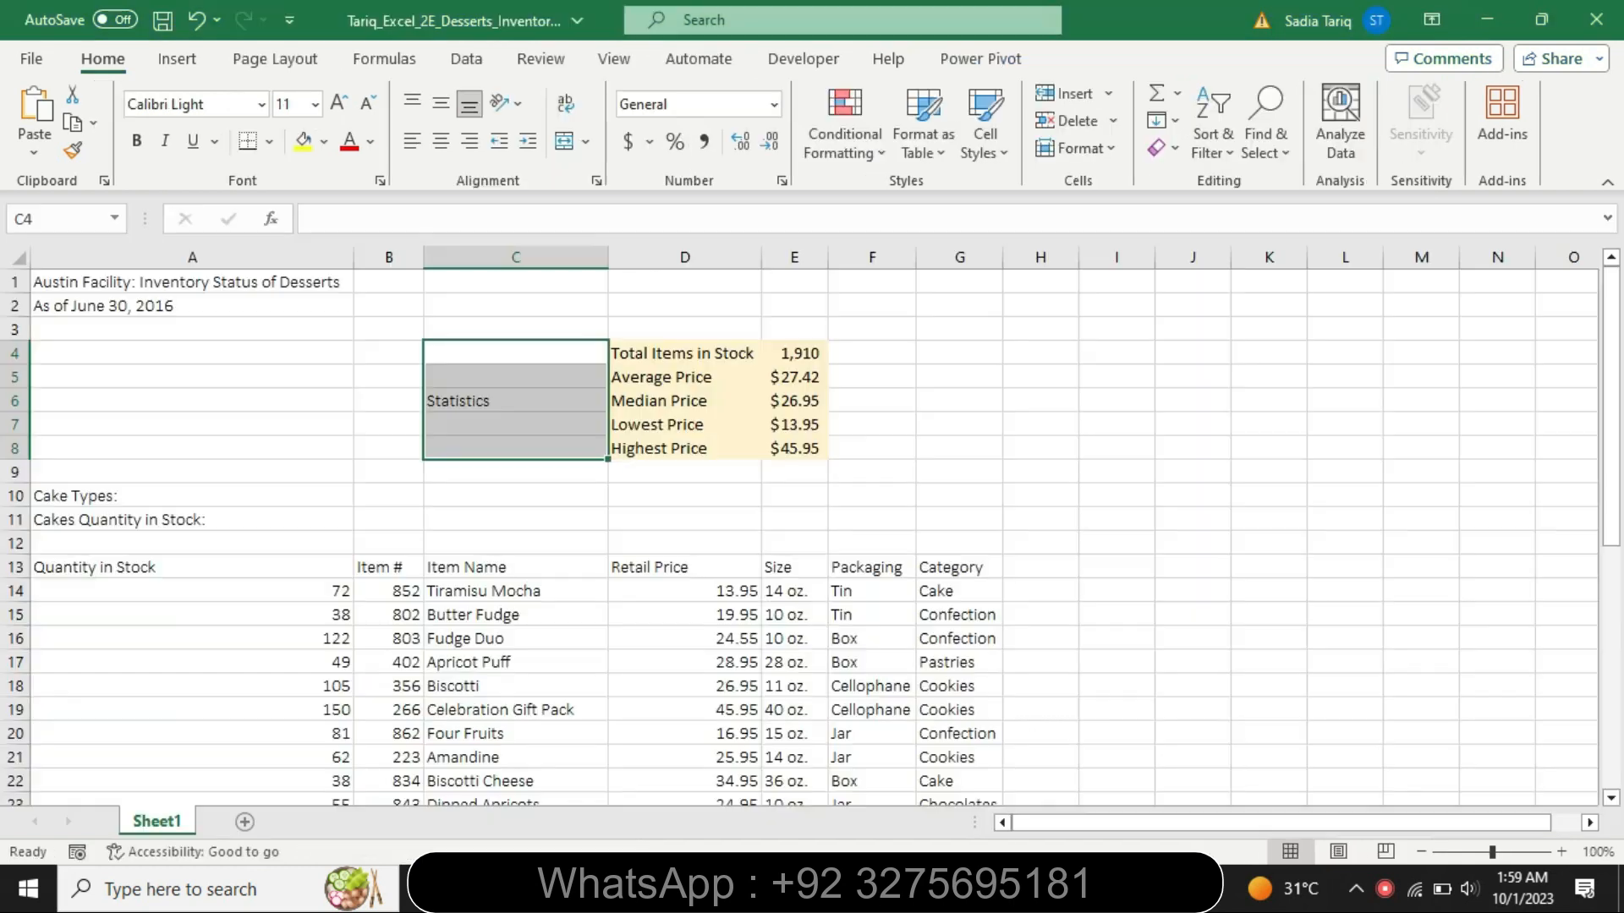
pyautogui.click(275, 59)
pyautogui.click(588, 181)
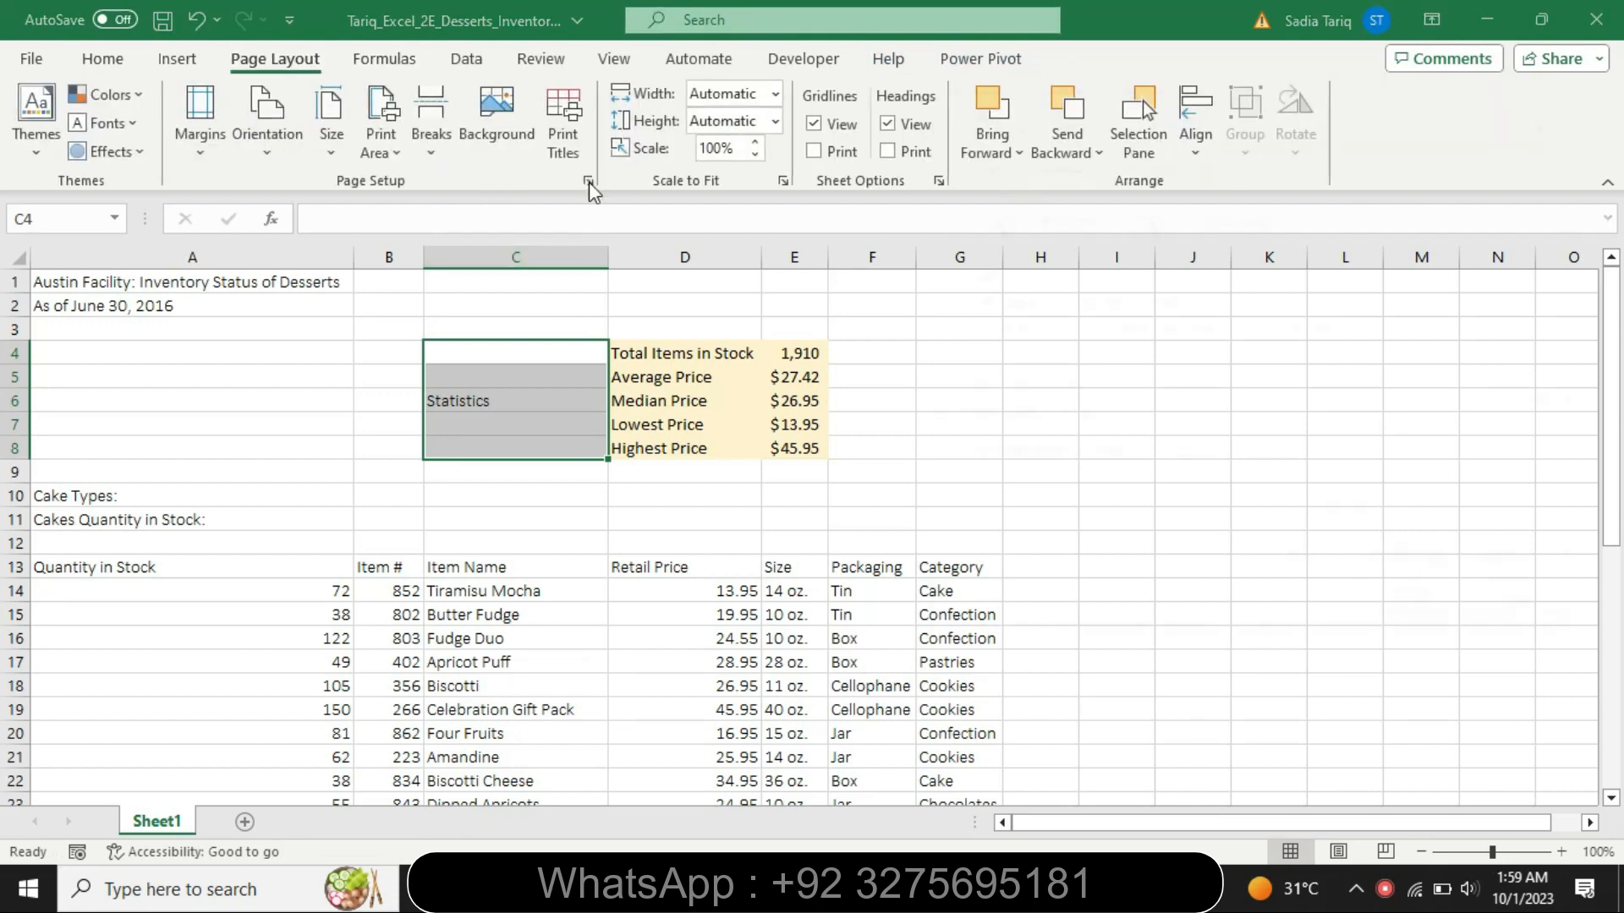
pyautogui.click(1049, 162)
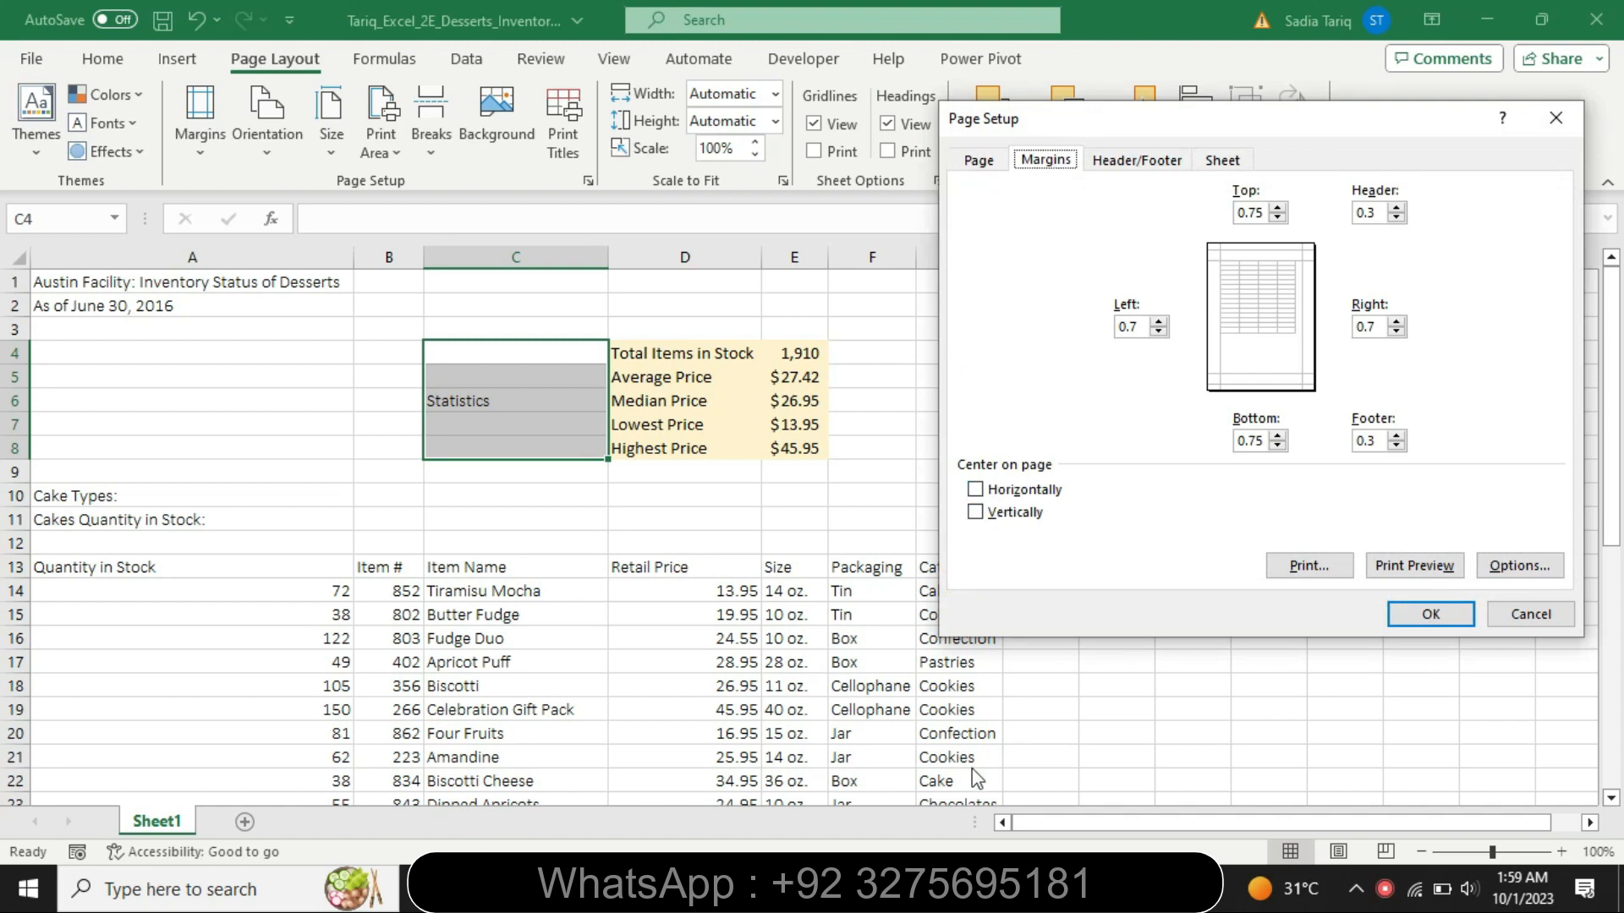
# - Switch to the Word instructions and highlight "the text Orientation to 25 Degrees." in step 7 in turquoise
pyautogui.hotkey('alt', 'Tab')
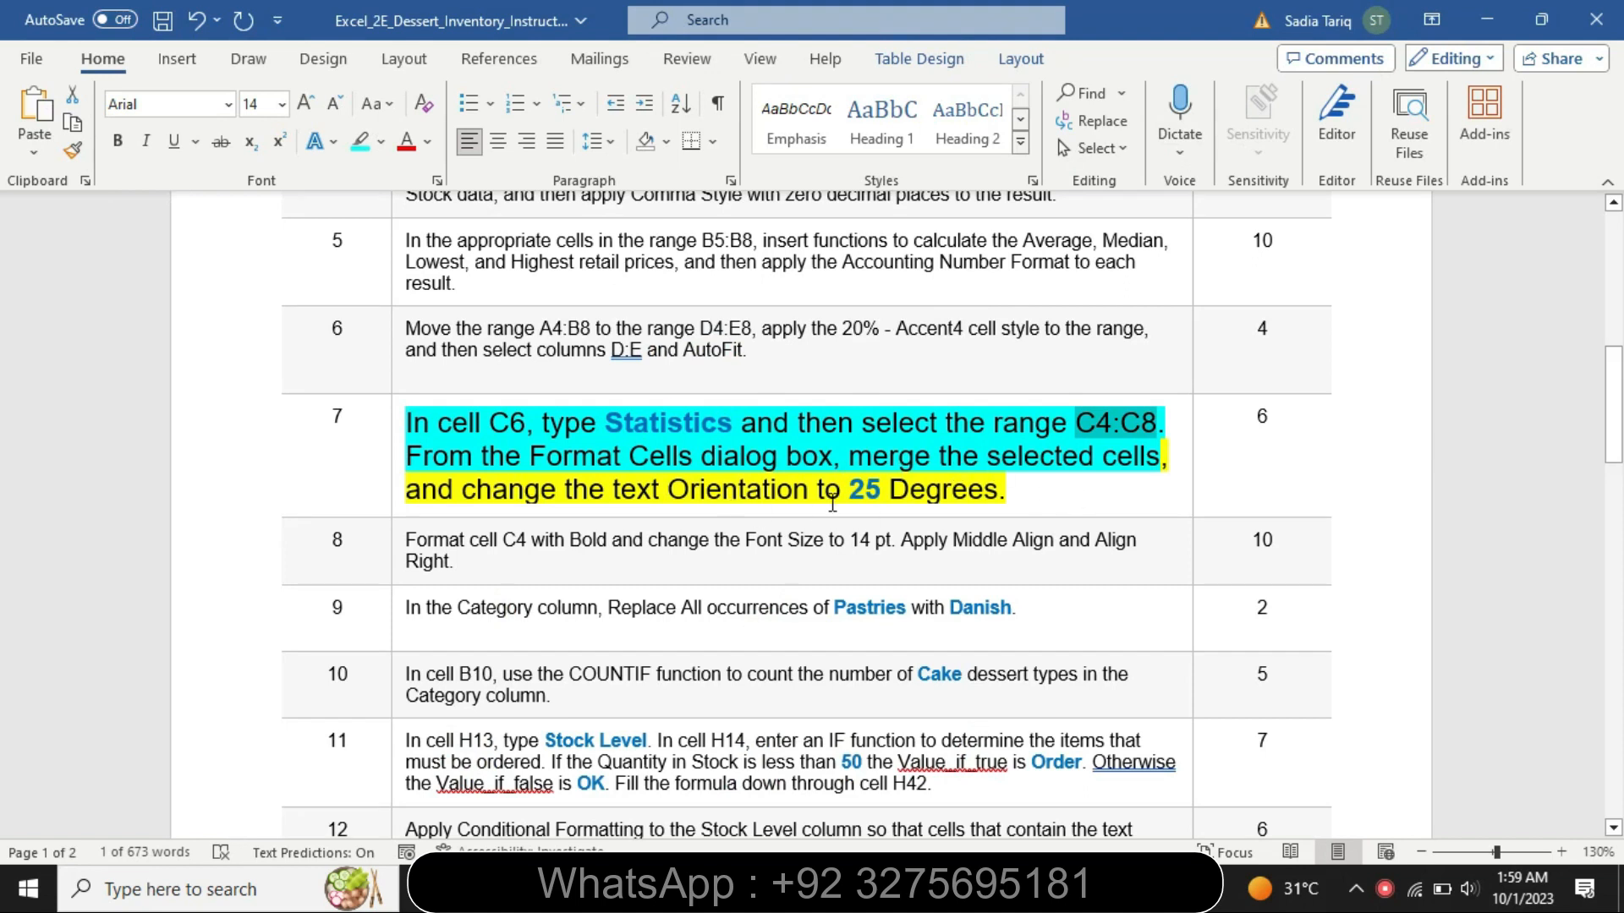
pyautogui.moveTo(581, 497); pyautogui.dragTo(1022, 512)
pyautogui.click(1020, 467)
pyautogui.click(889, 491)
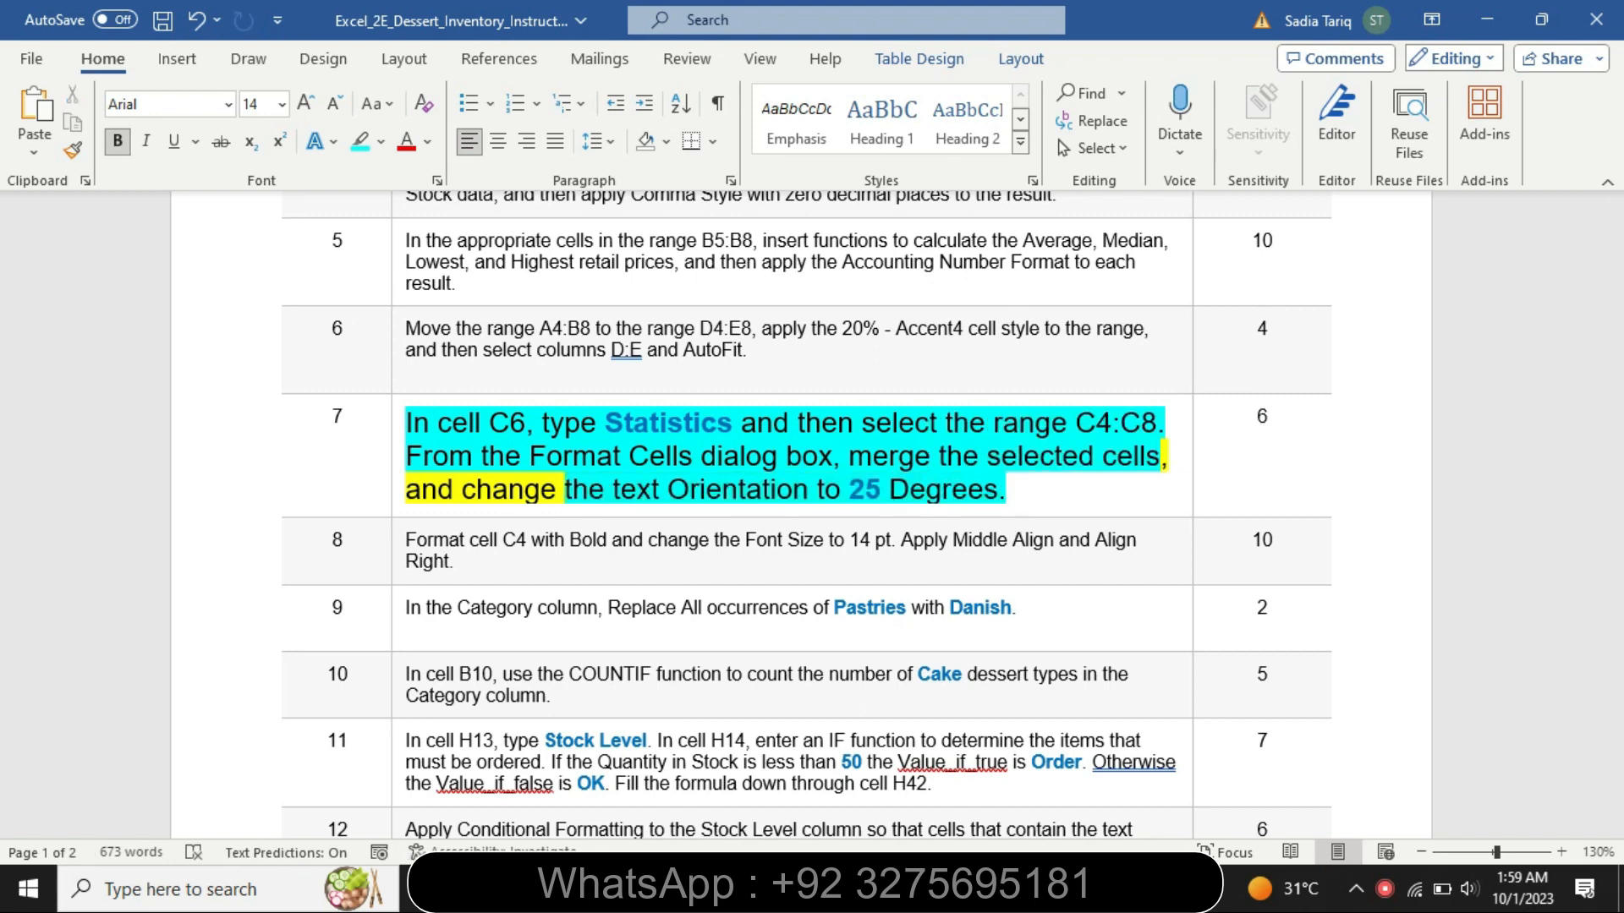
pyautogui.hotkey('alt', 'Tab')
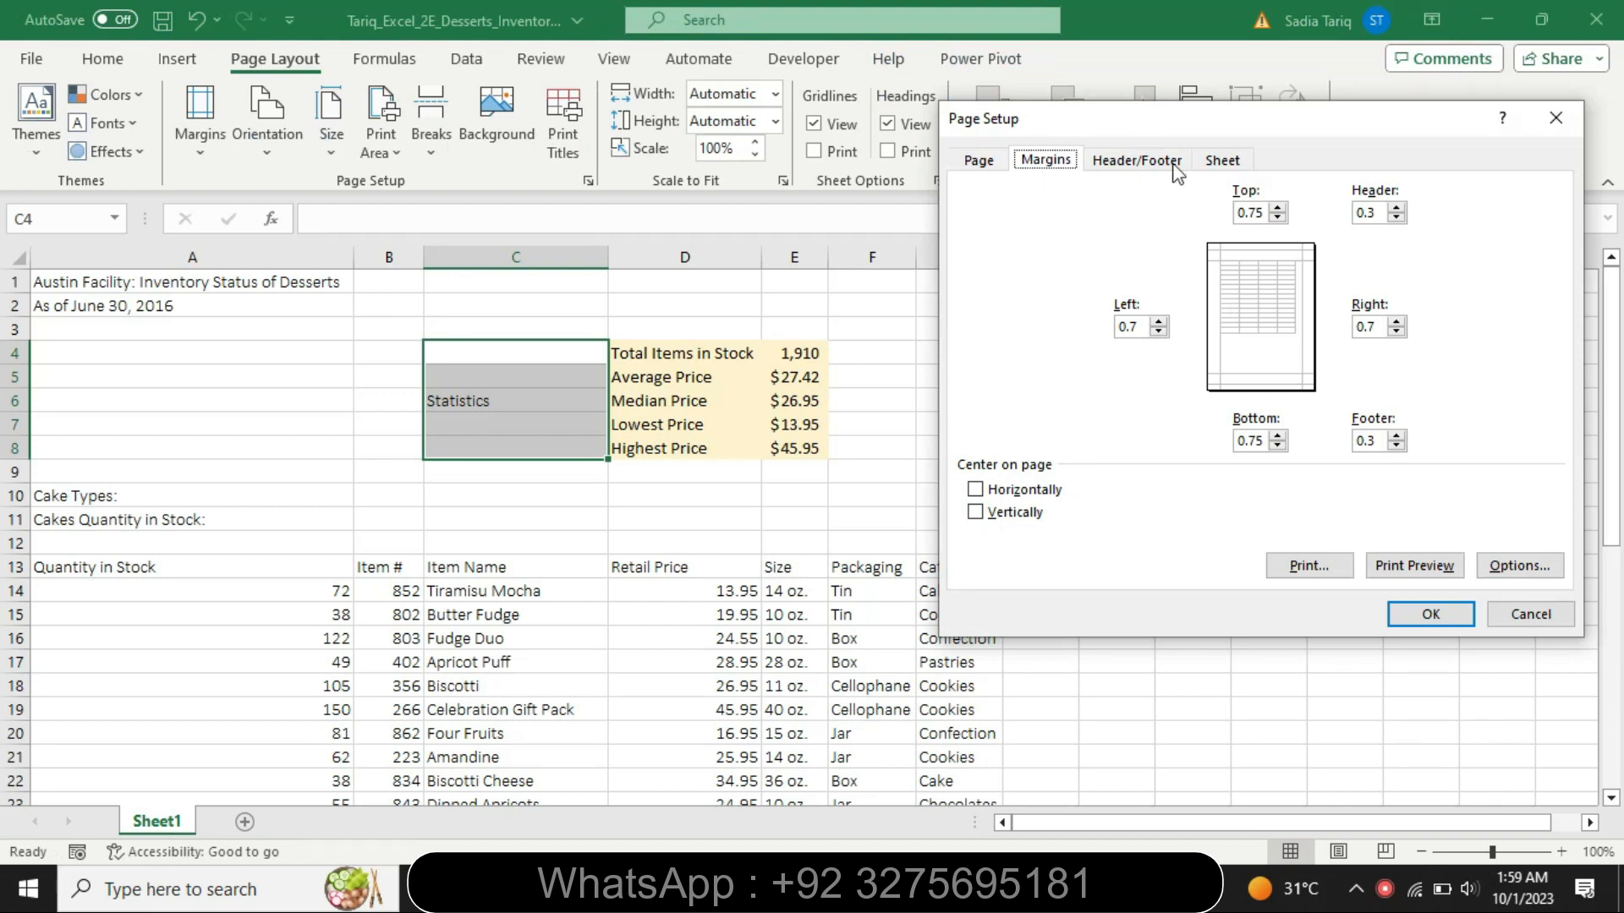
pyautogui.click(1563, 122)
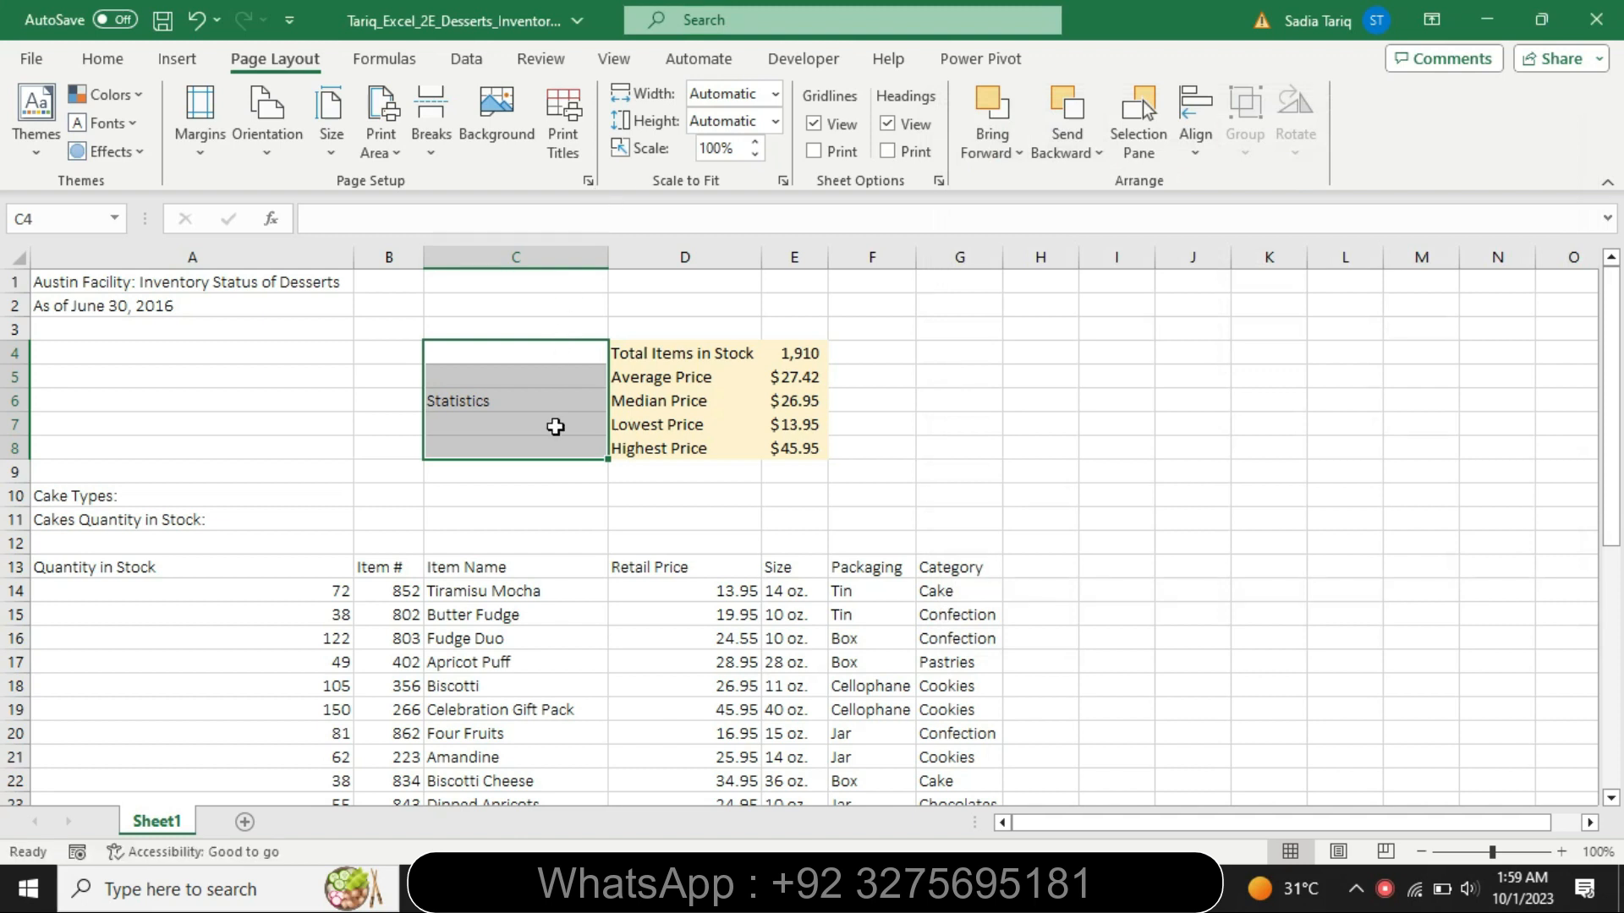
pyautogui.click(555, 426)
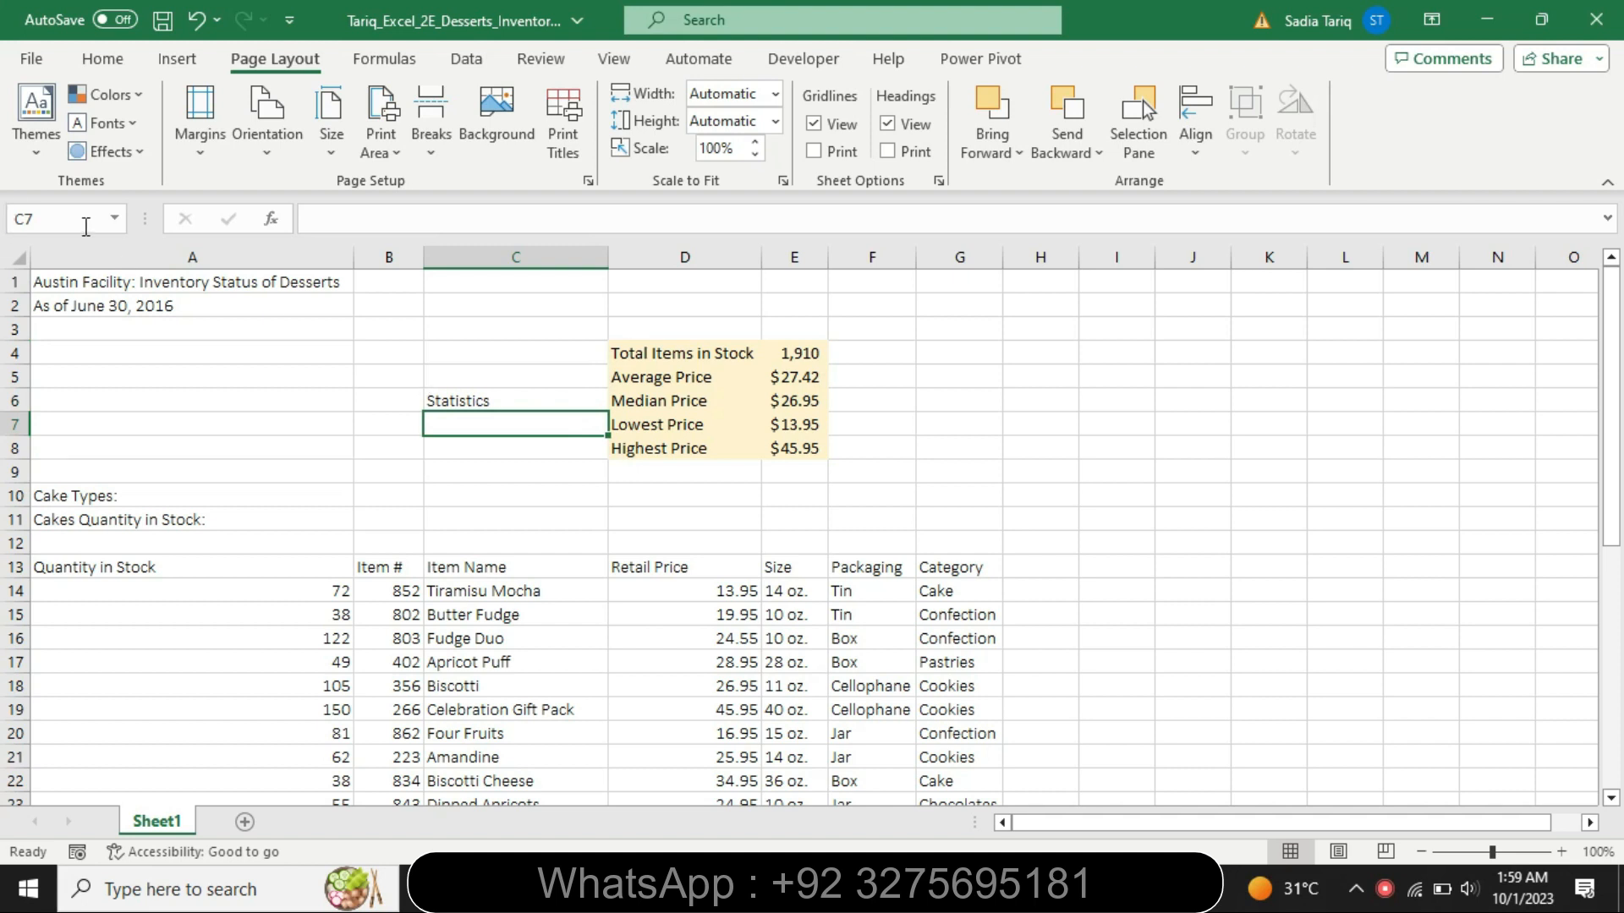
pyautogui.click(79, 223)
pyautogui.press('BackSpace')
pyautogui.write('C4:C8')
pyautogui.press('Return')
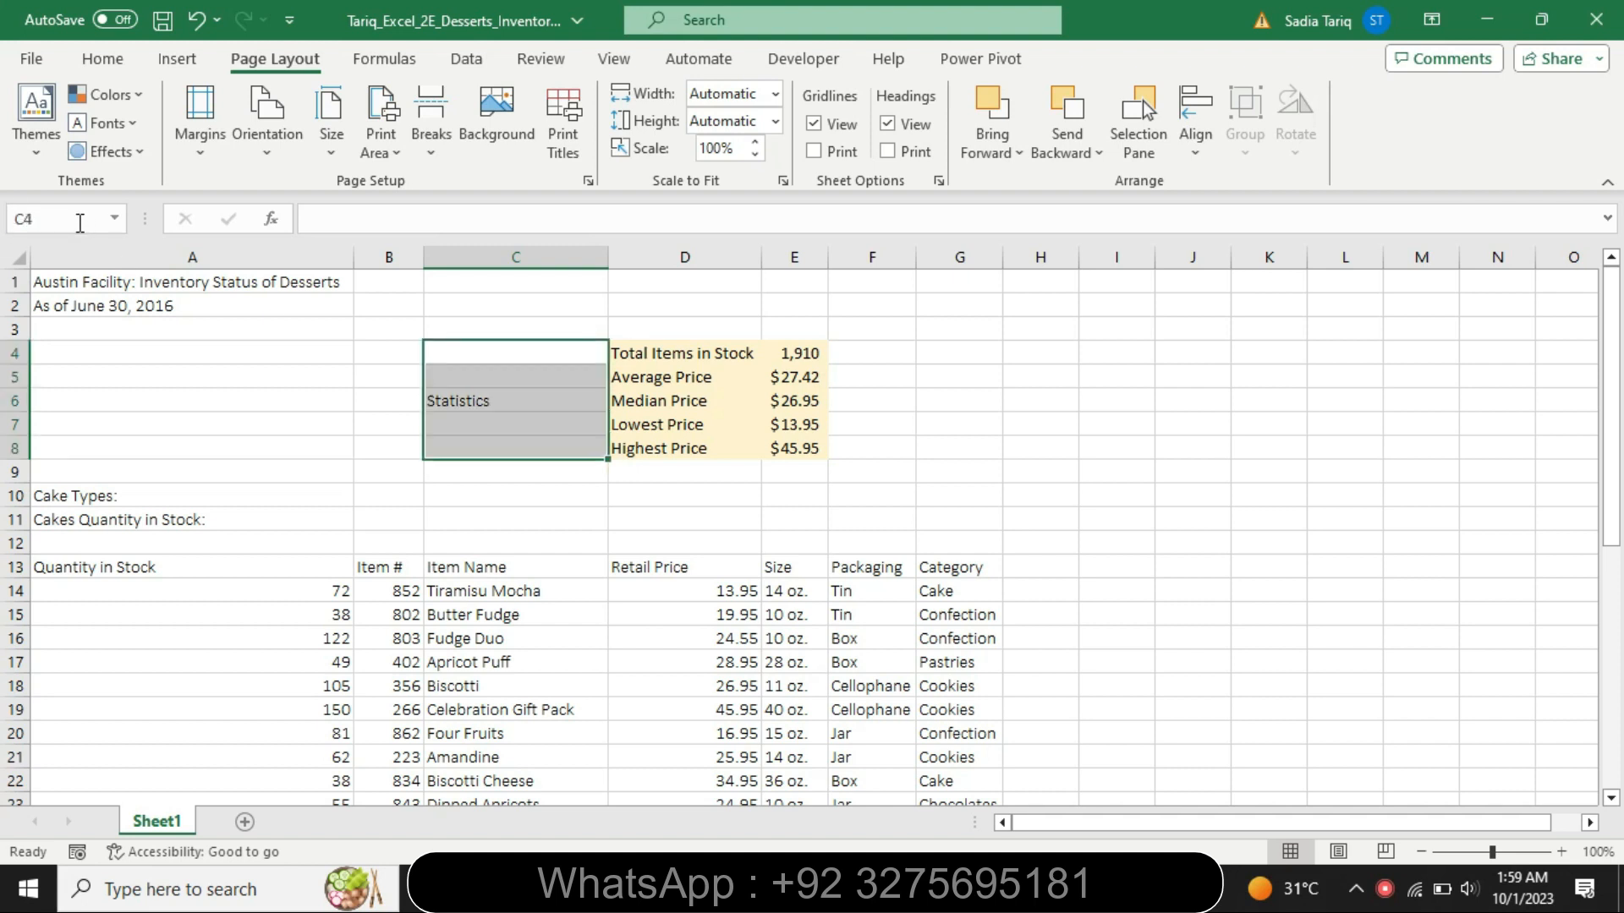
pyautogui.rightClick(361, 378)
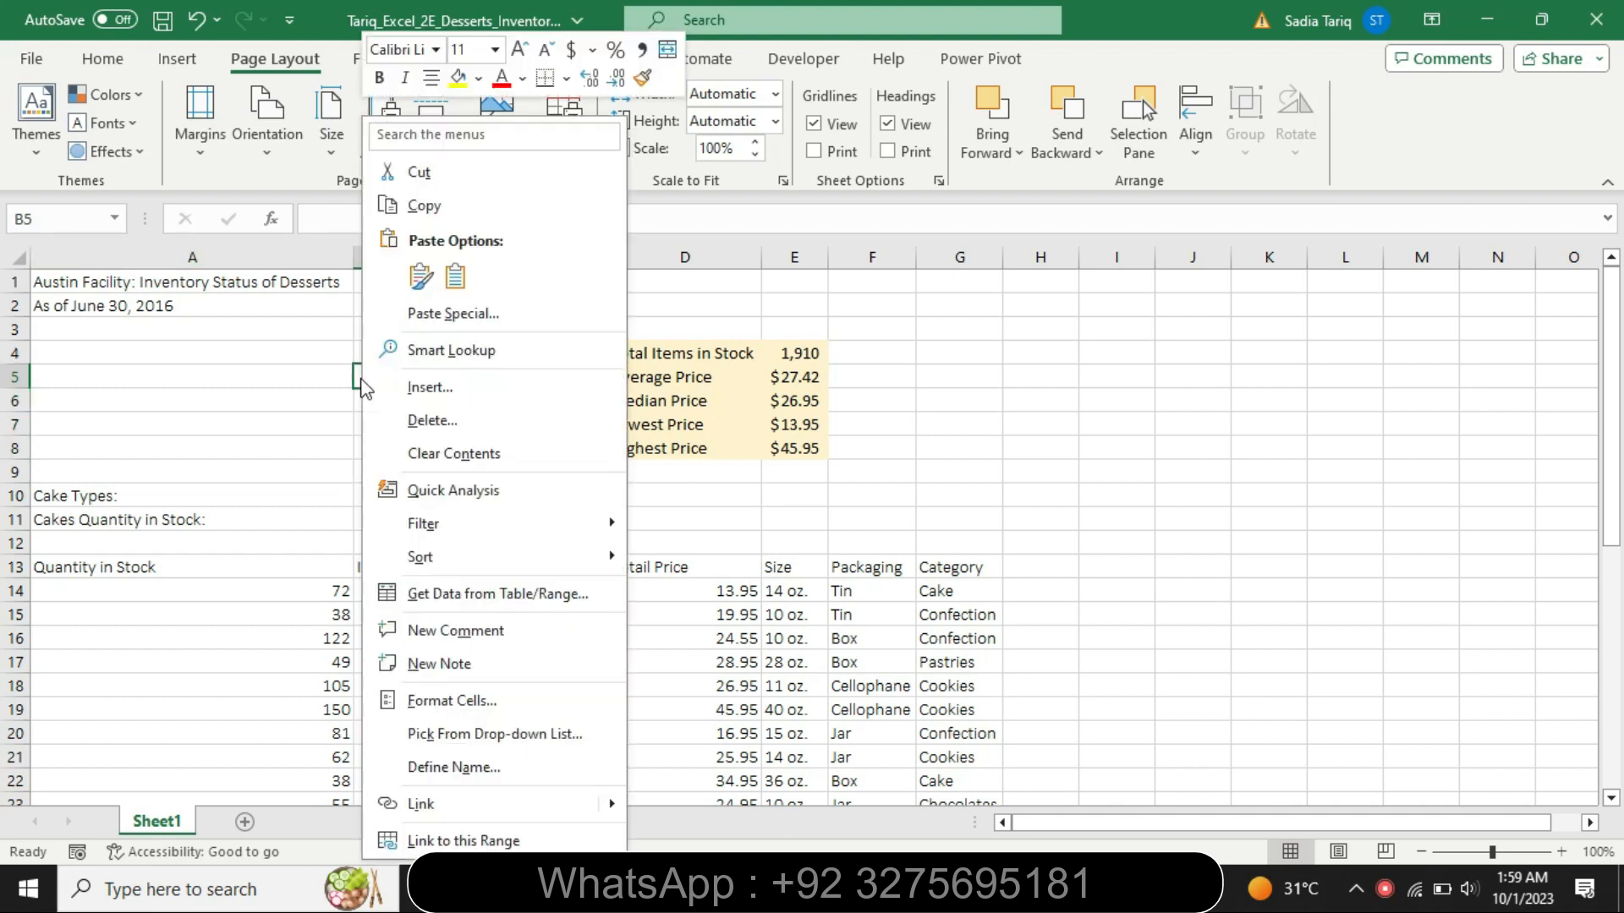
pyautogui.press('Escape')
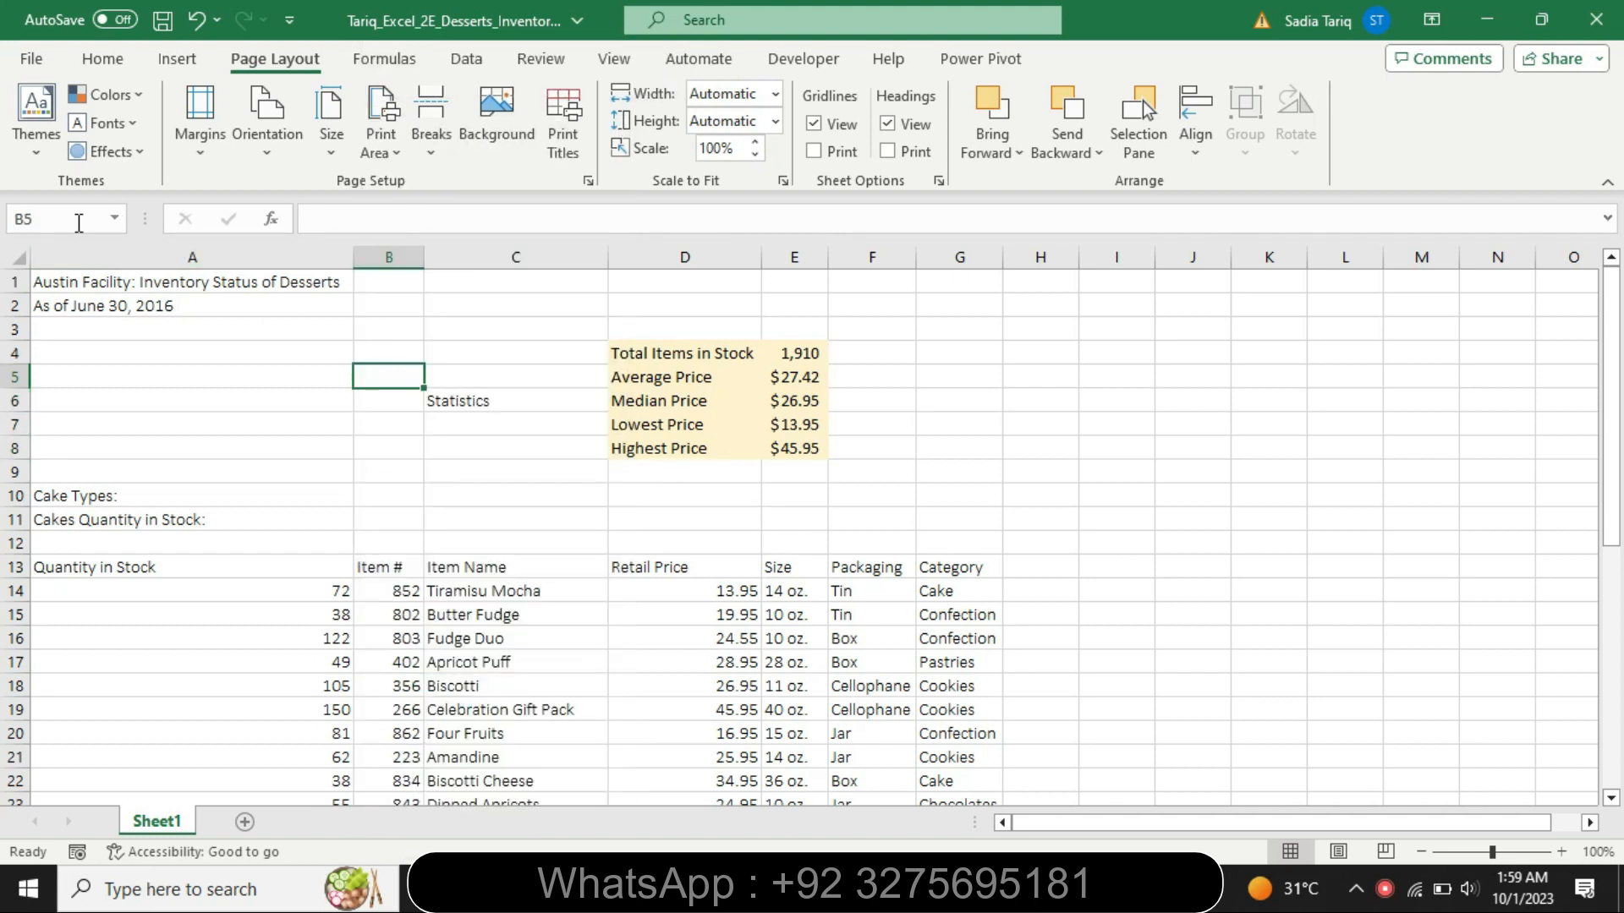
# - Select C4:C8 in the Excel workbook and turn on Merge cells in the range's Format Cells alignment settings
pyautogui.click(45, 218)
pyautogui.write('C4:C8')
pyautogui.press('Return')
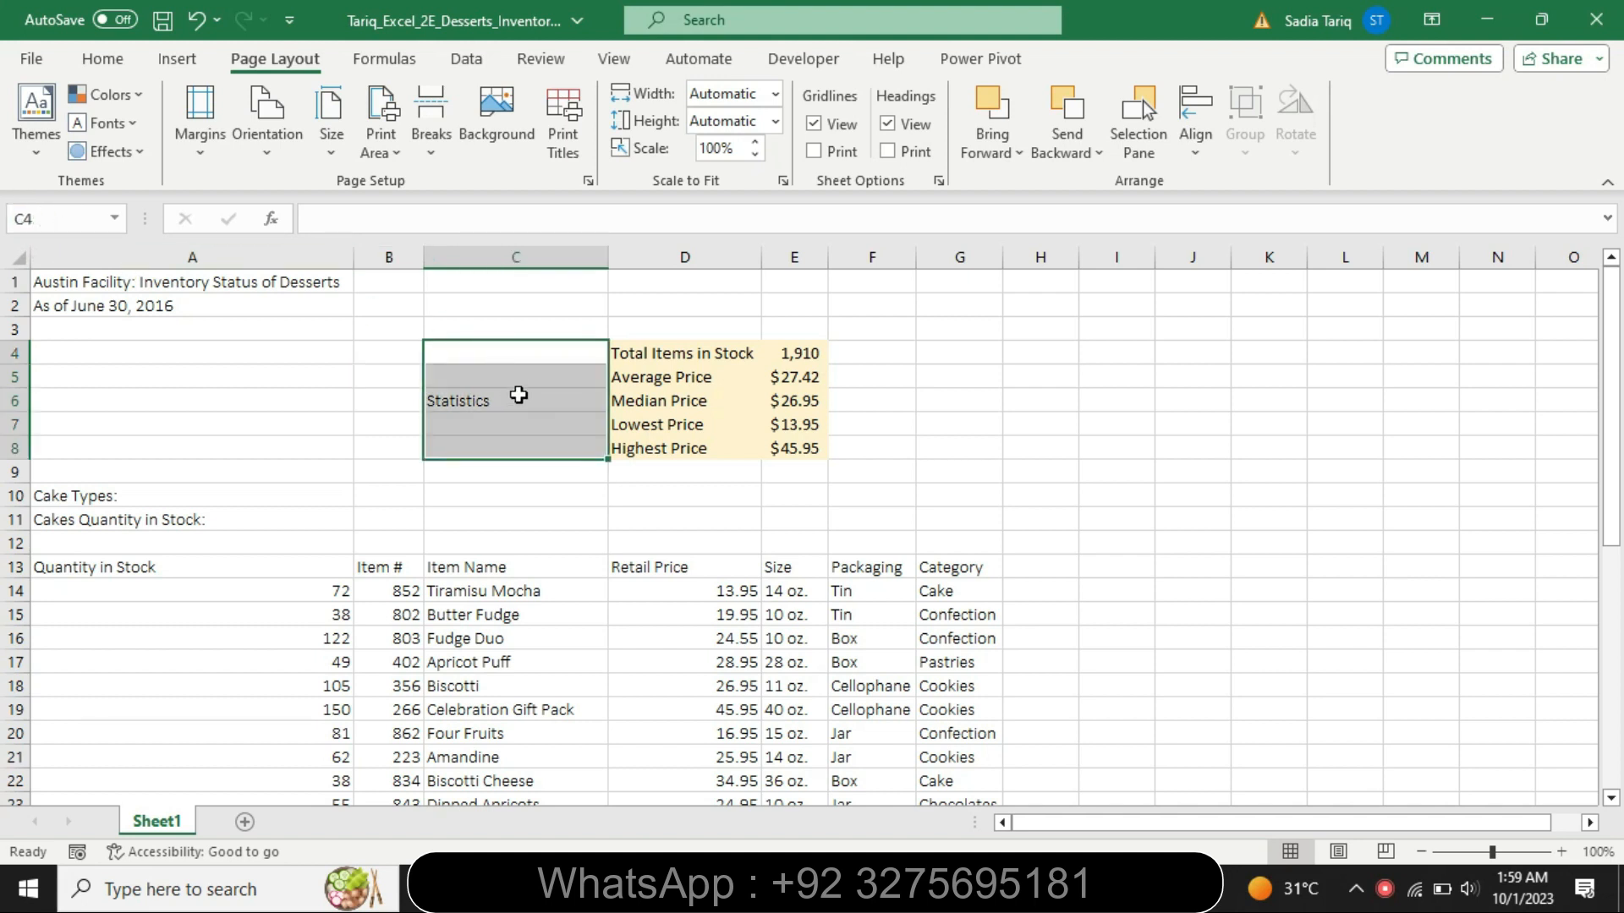
pyautogui.rightClick(518, 395)
pyautogui.moveTo(635, 575)
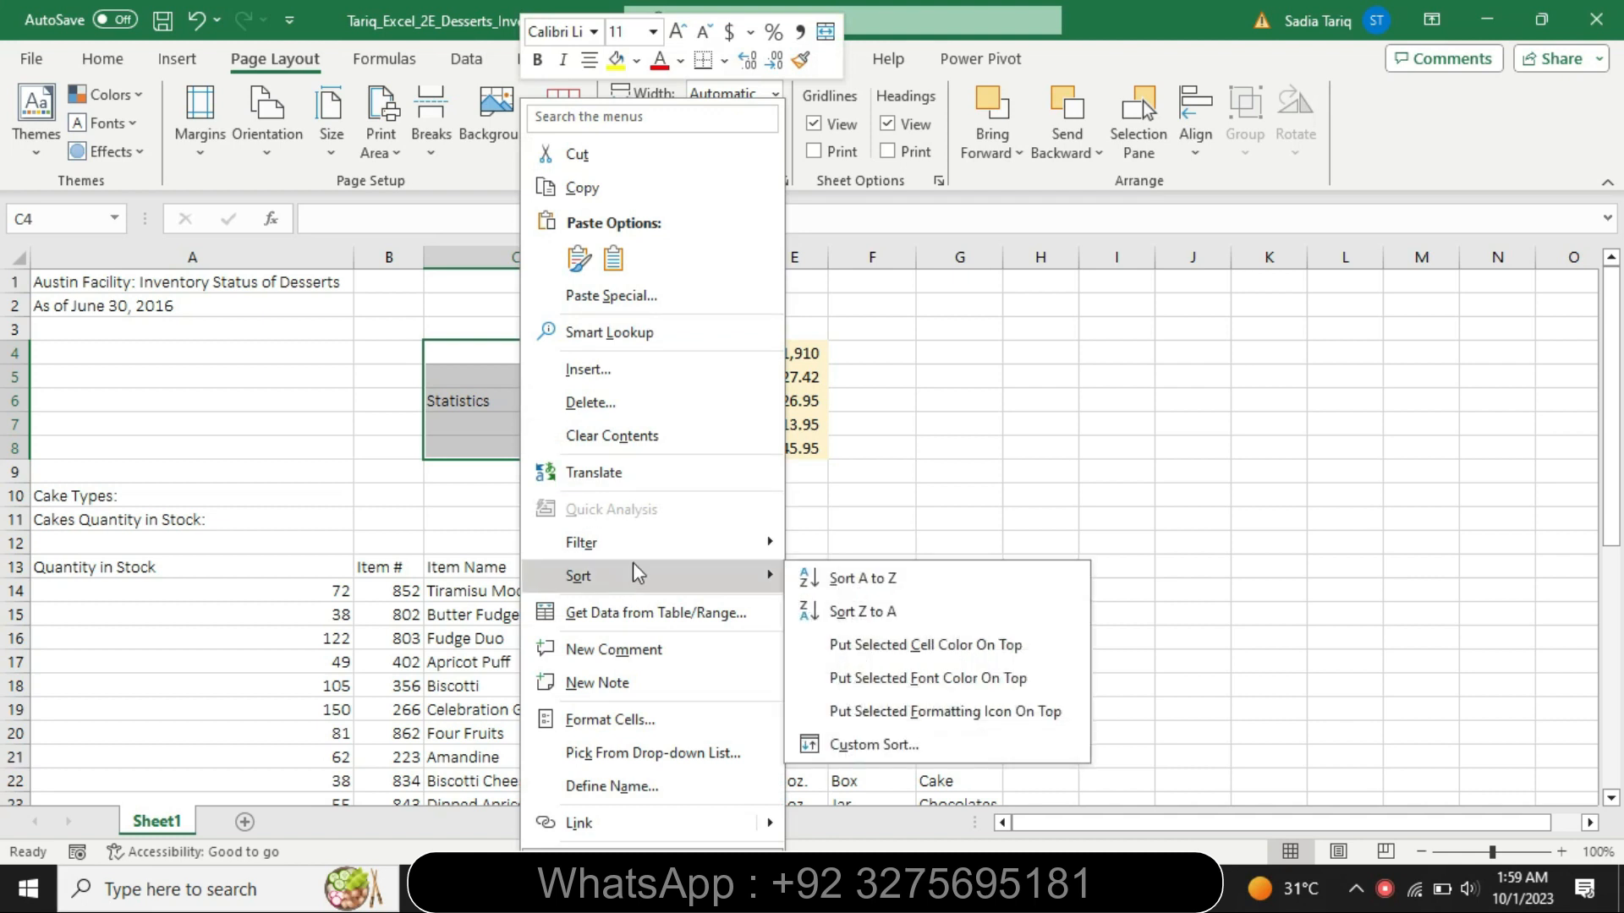
pyautogui.click(658, 719)
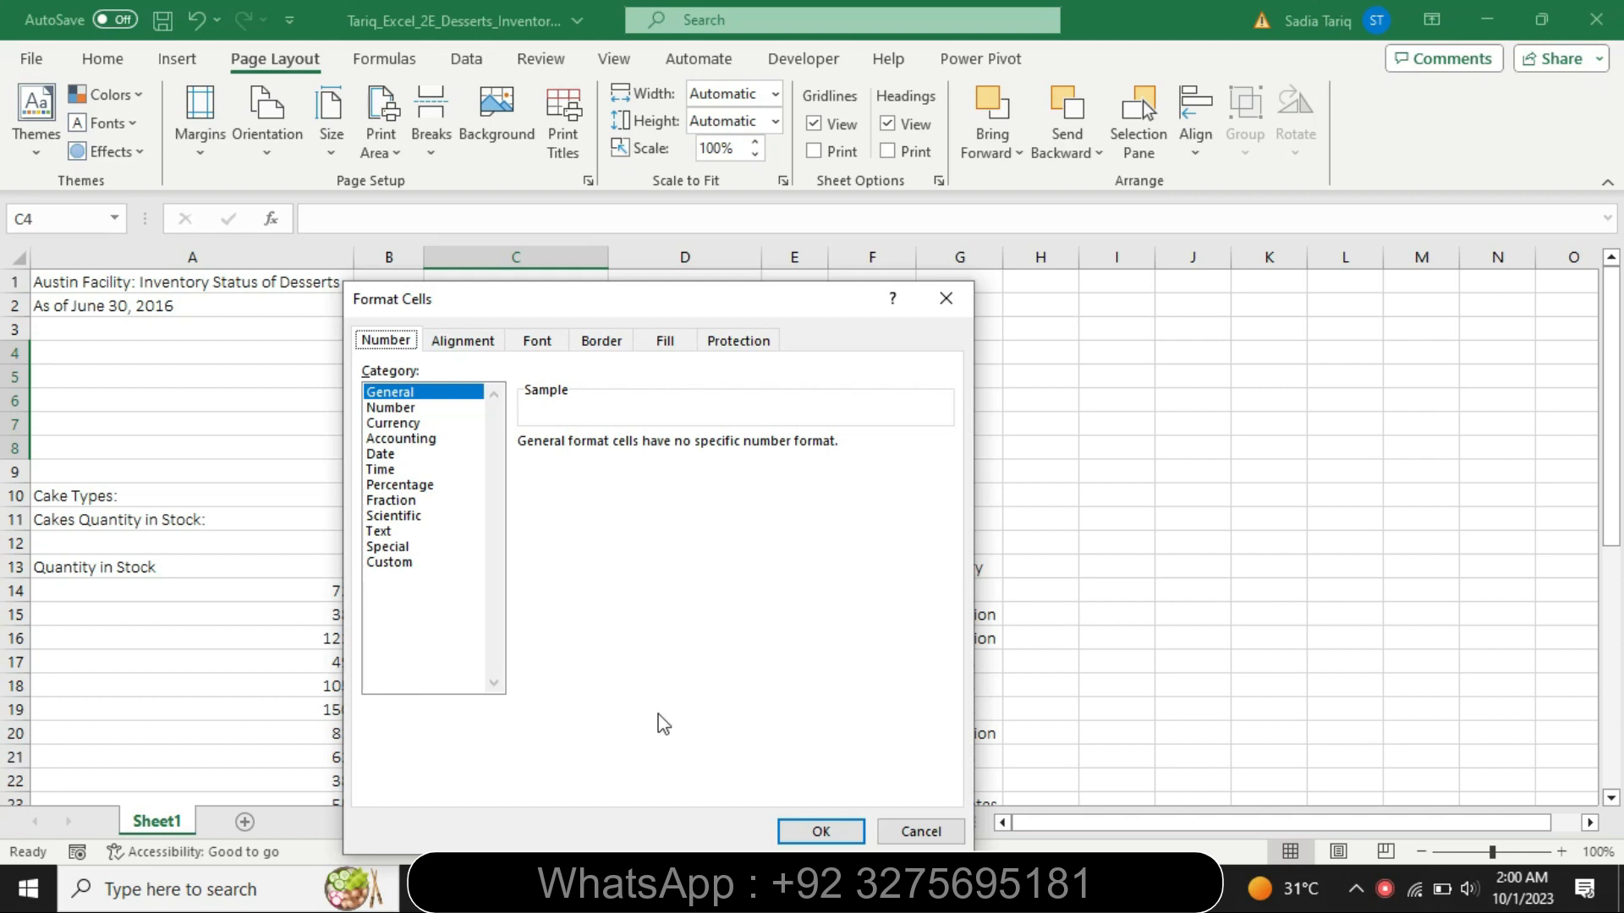
pyautogui.click(455, 343)
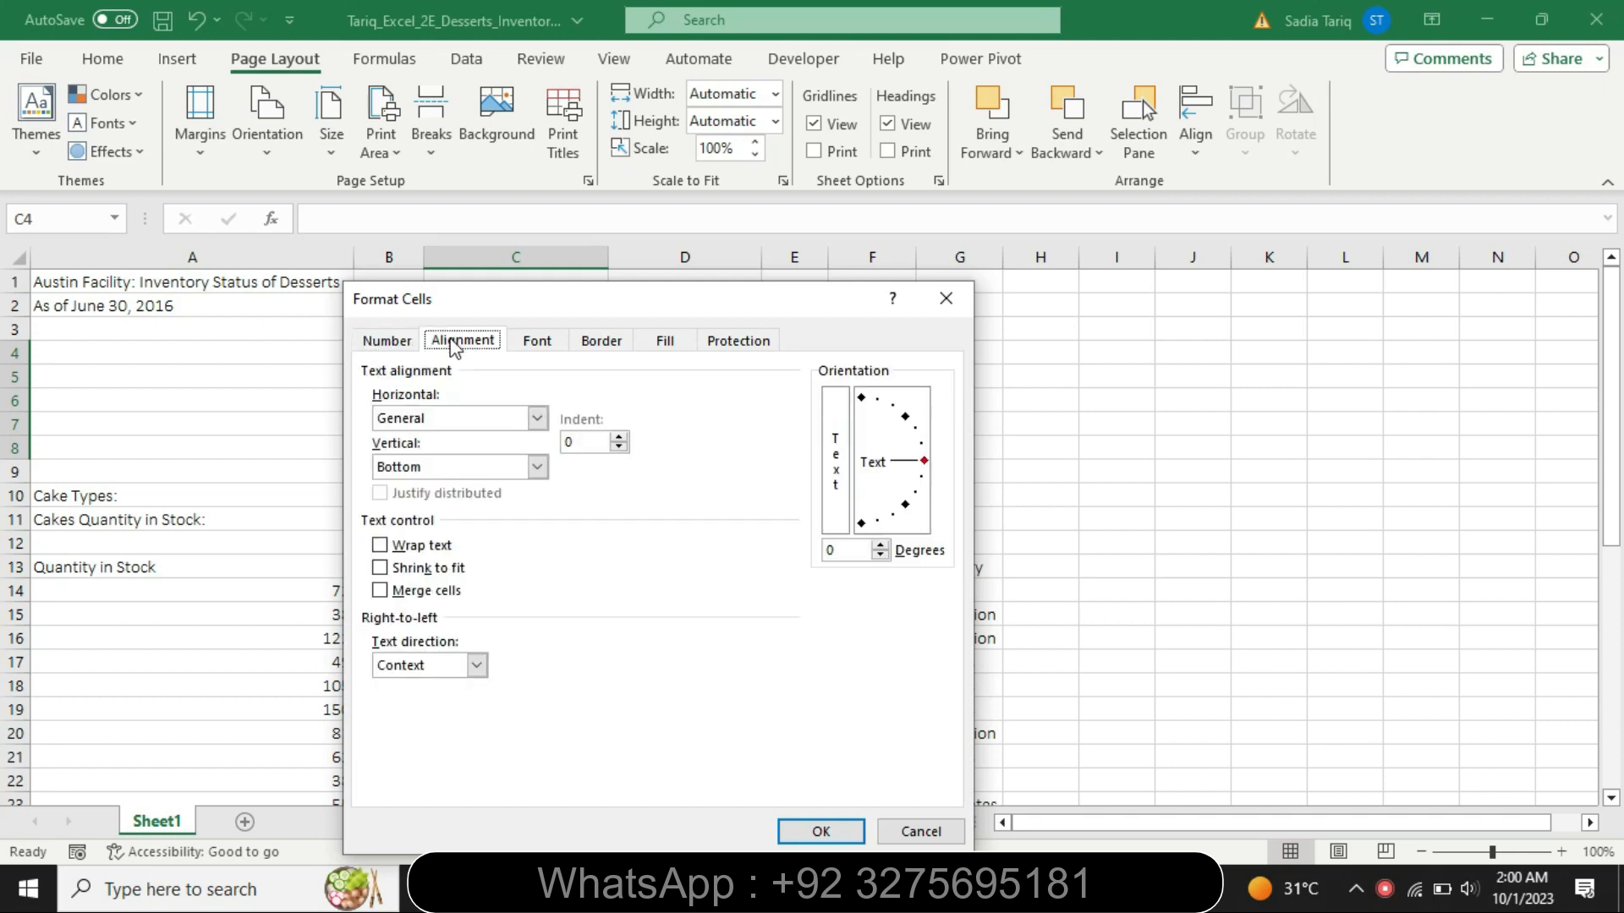
pyautogui.click(379, 592)
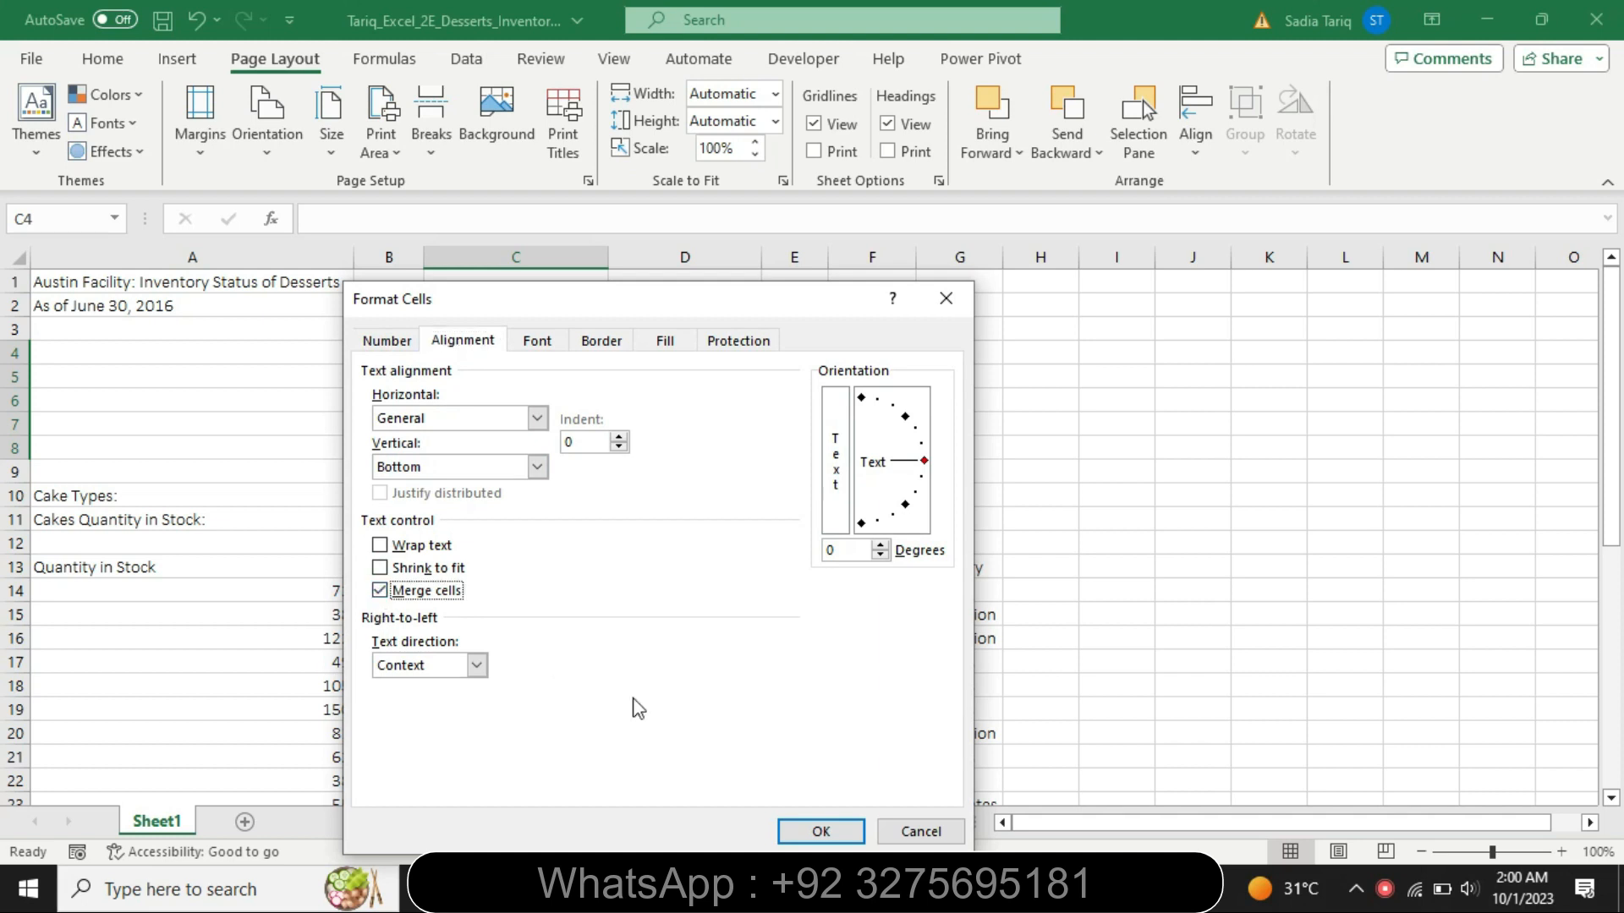
pyautogui.click(819, 832)
# - Check the angle in step 7 in Word, and apply a 25-degree text orientation with the merge to C4:C8 in Excel
pyautogui.hotkey('alt', 'Tab')
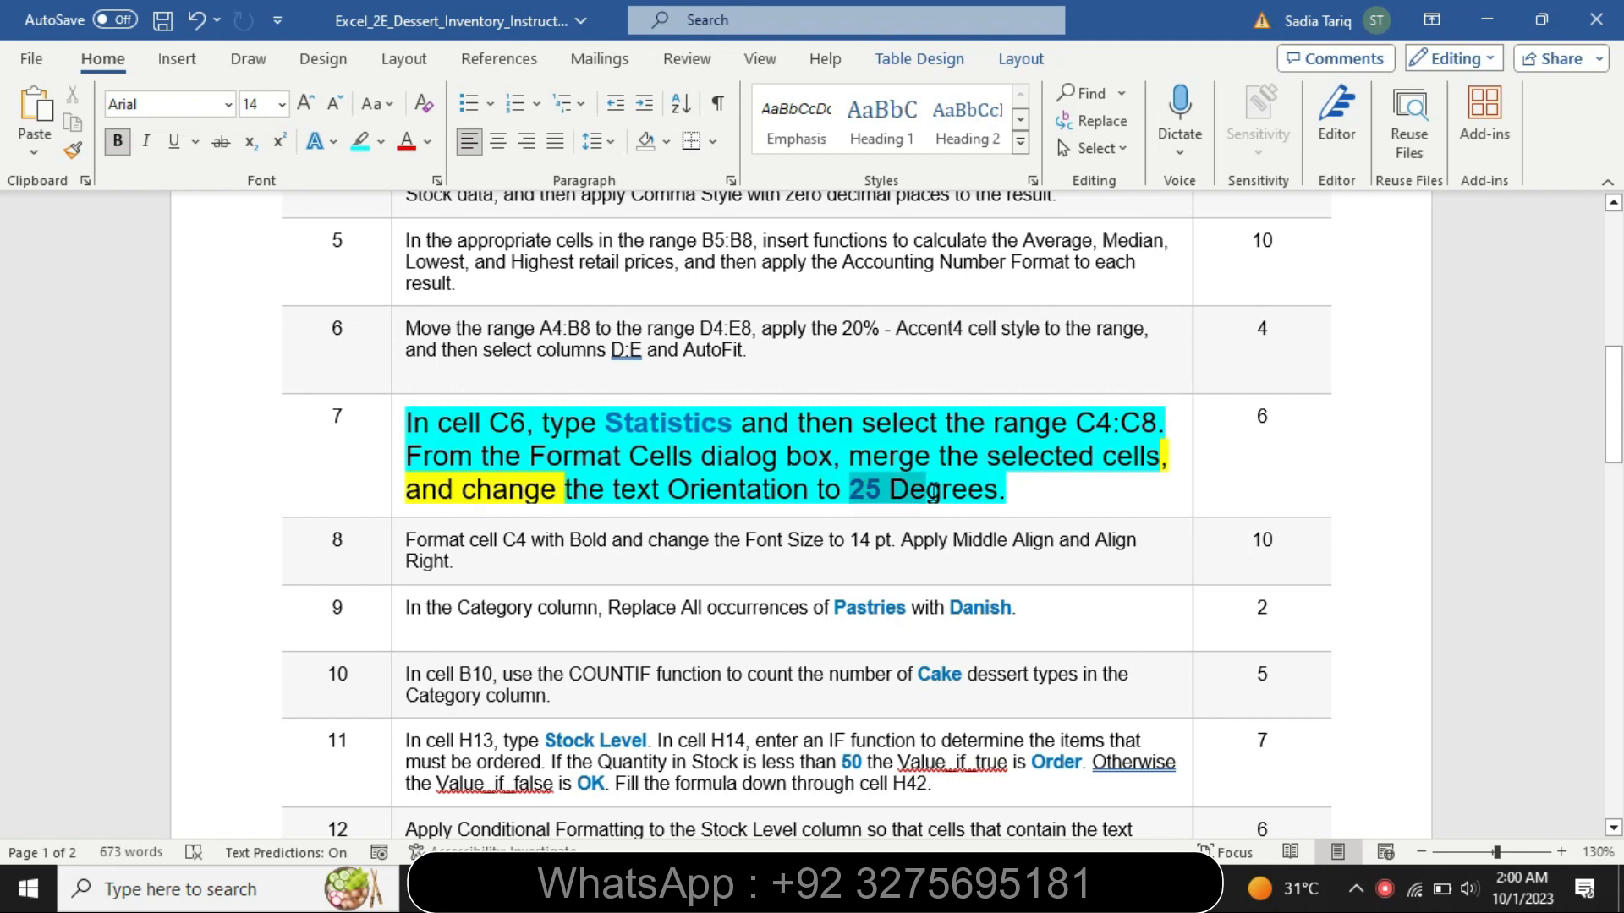
pyautogui.hotkey('alt', 'Tab')
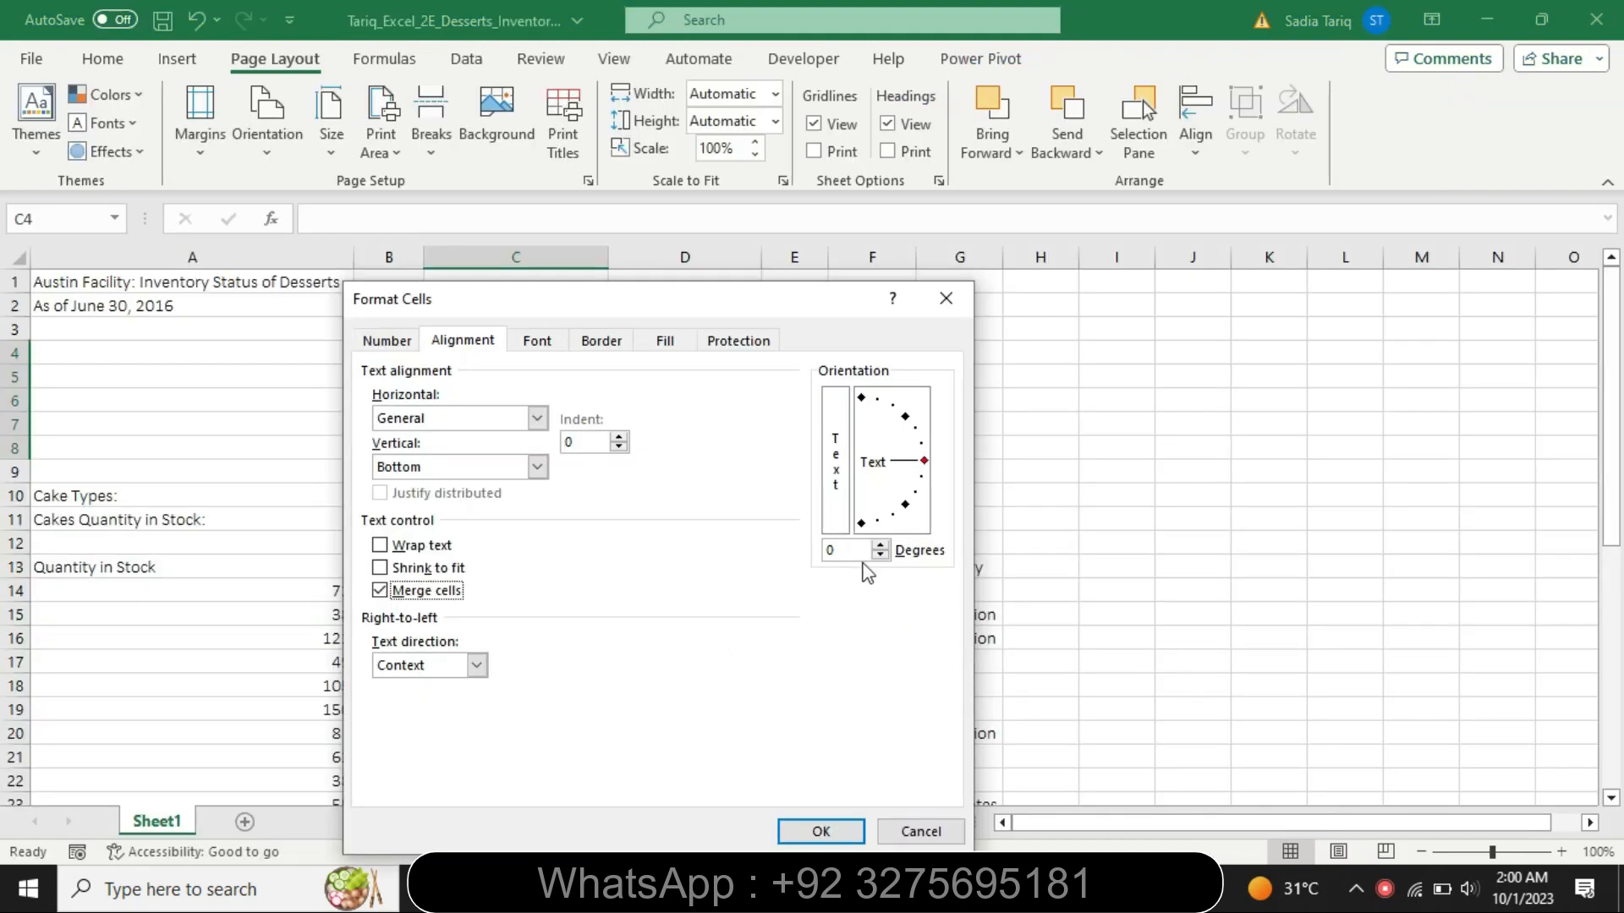
pyautogui.click(845, 550)
pyautogui.press('BackSpace')
pyautogui.write('25')
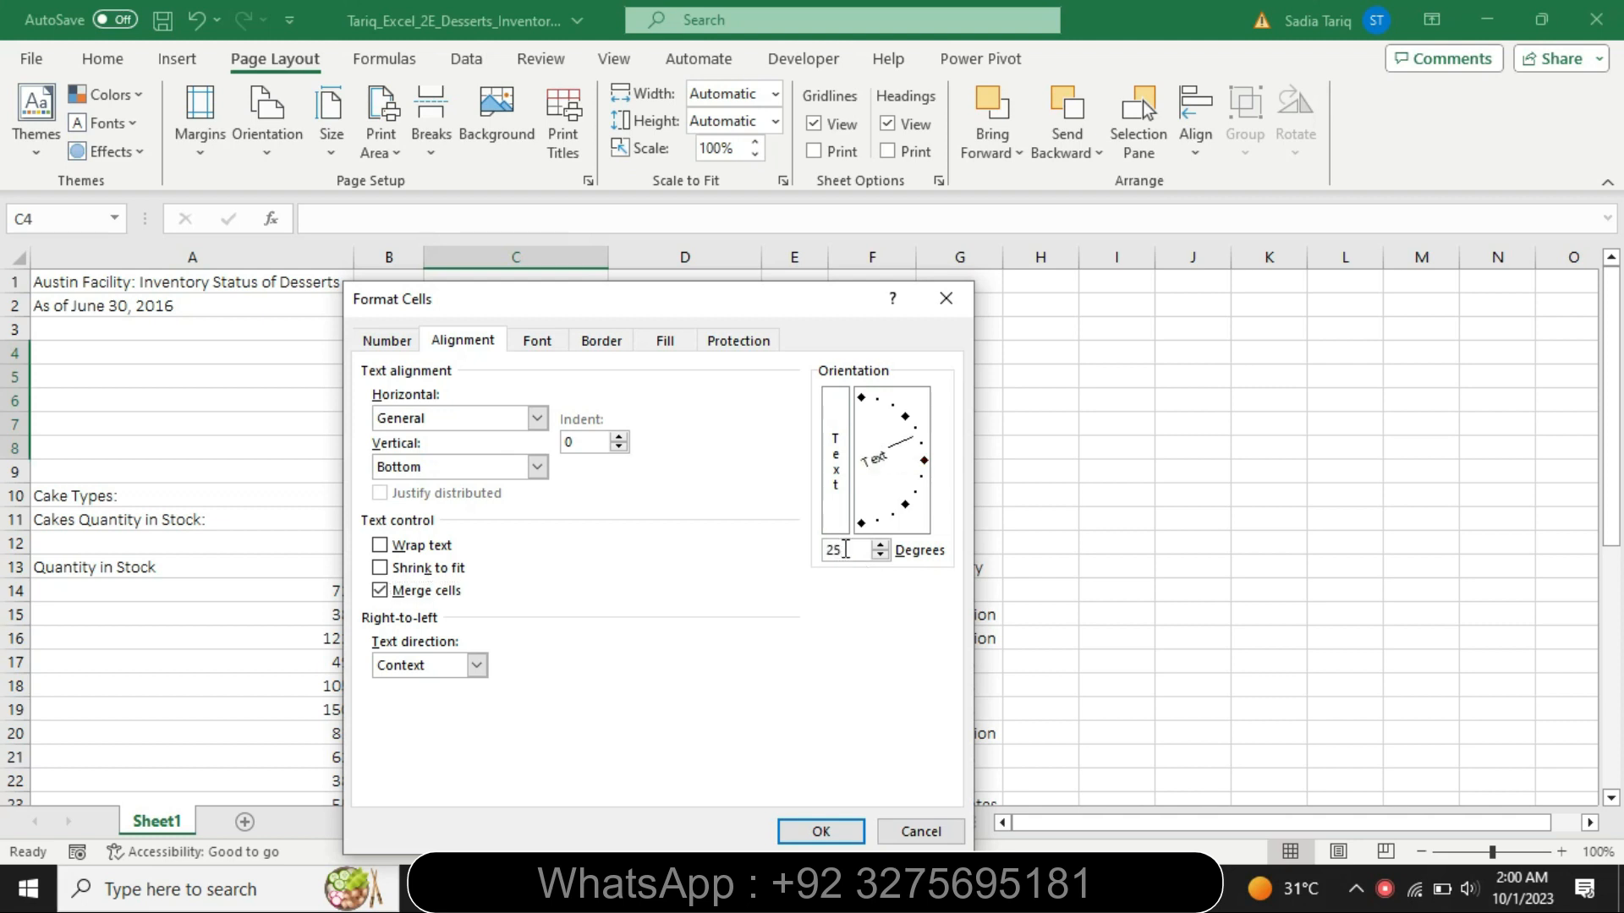
pyautogui.click(821, 831)
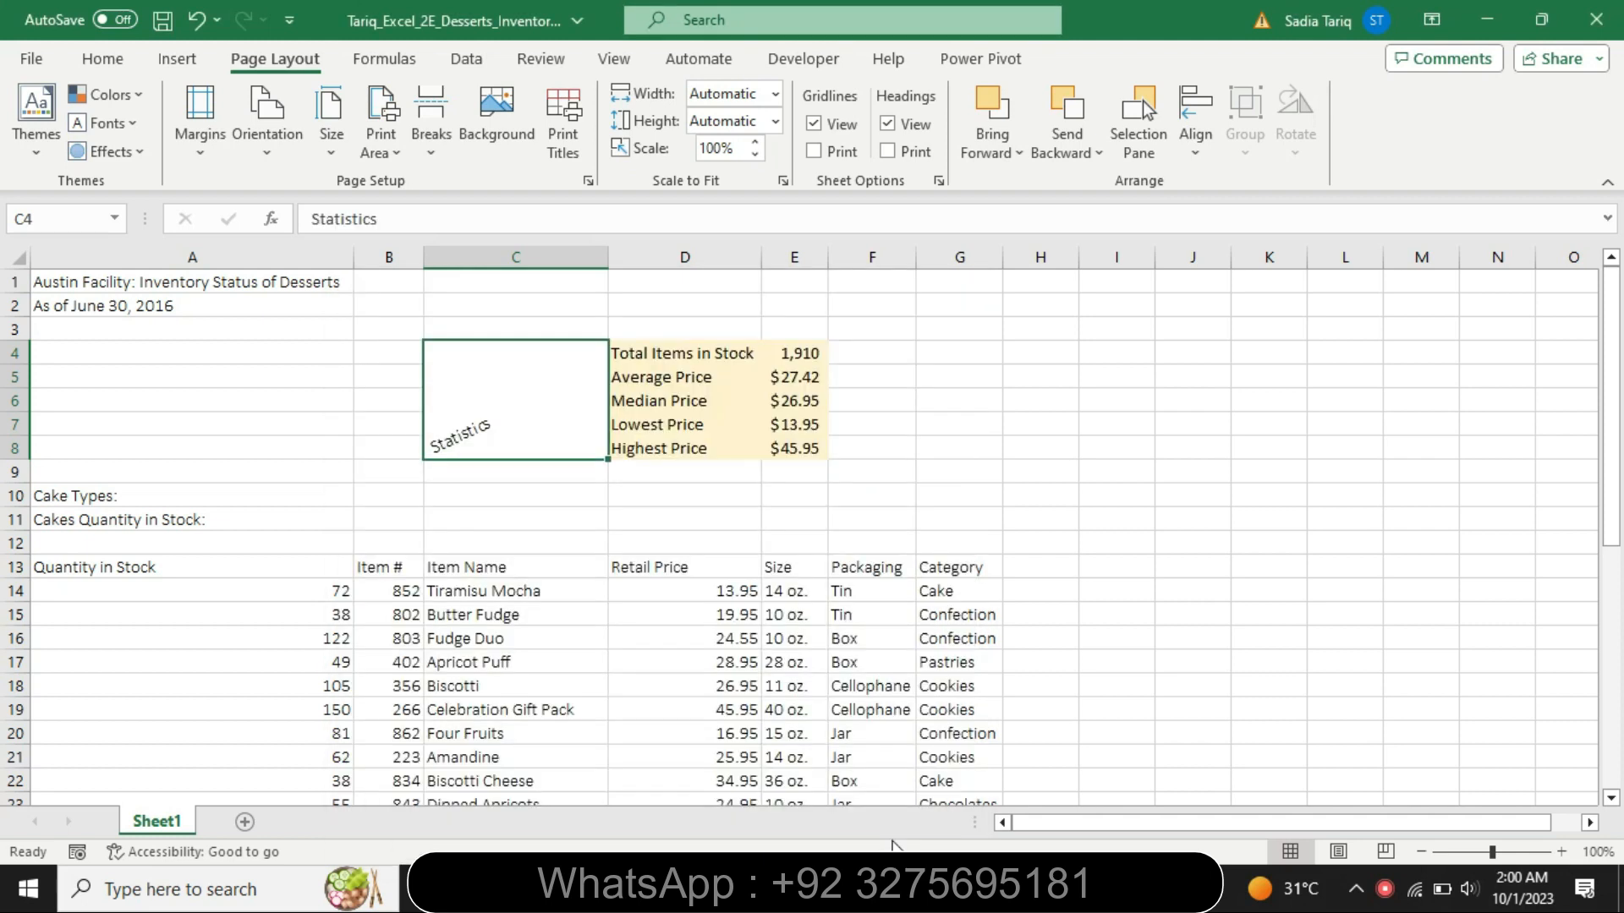
# - Switch to the Word instructions, set the step 7 text to 9 pt and remove its highlighting
pyautogui.hotkey('alt', 'Tab')
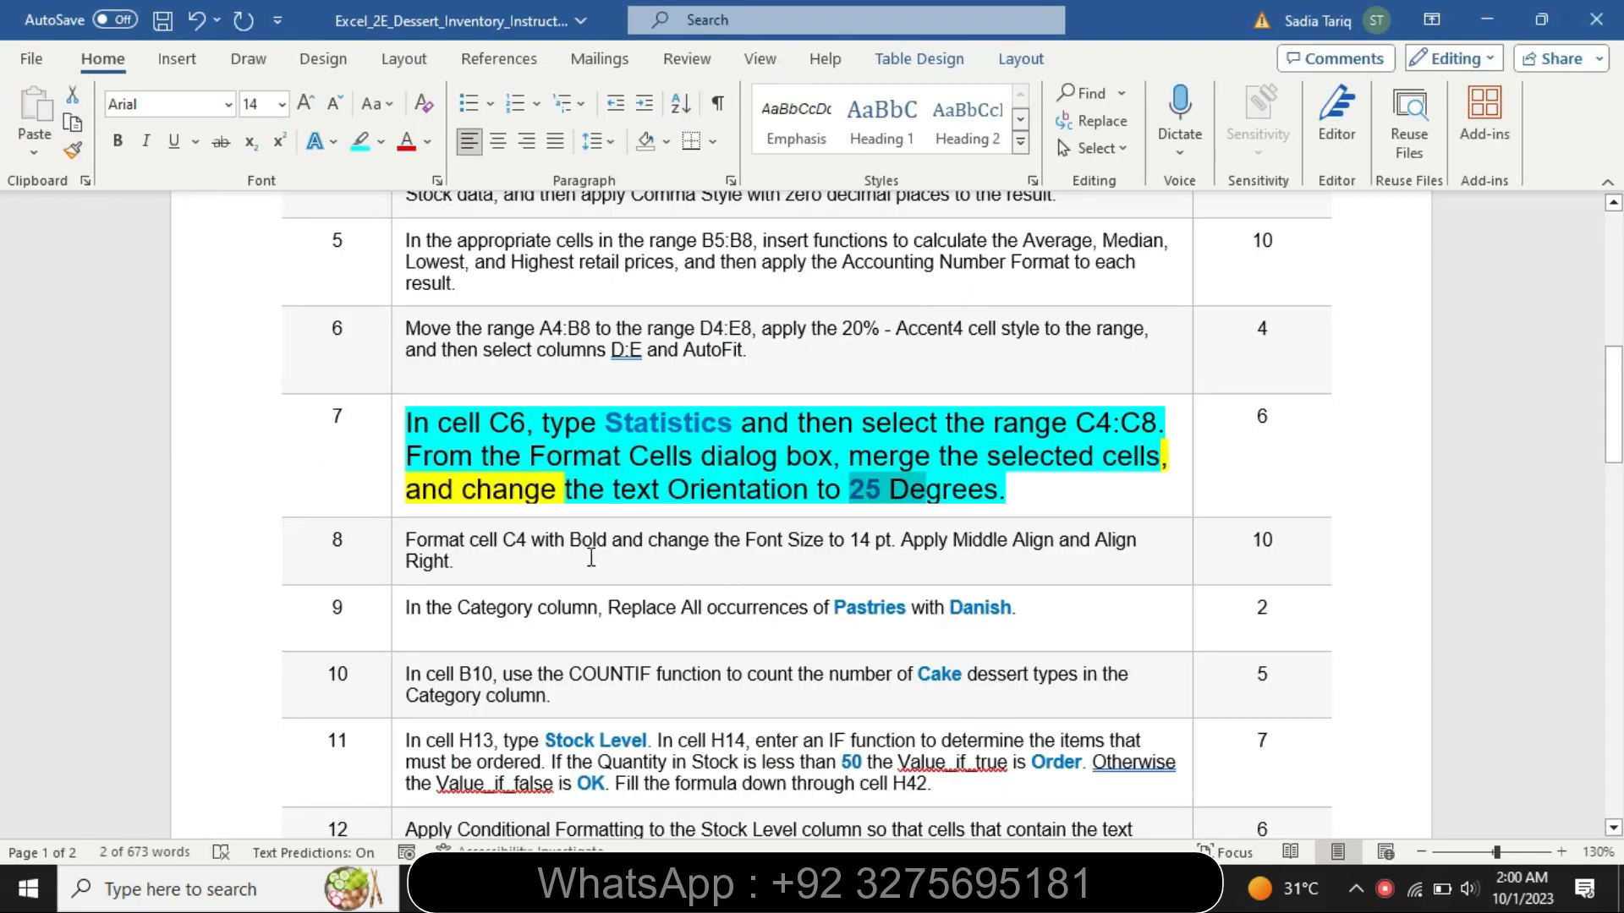
pyautogui.click(396, 513)
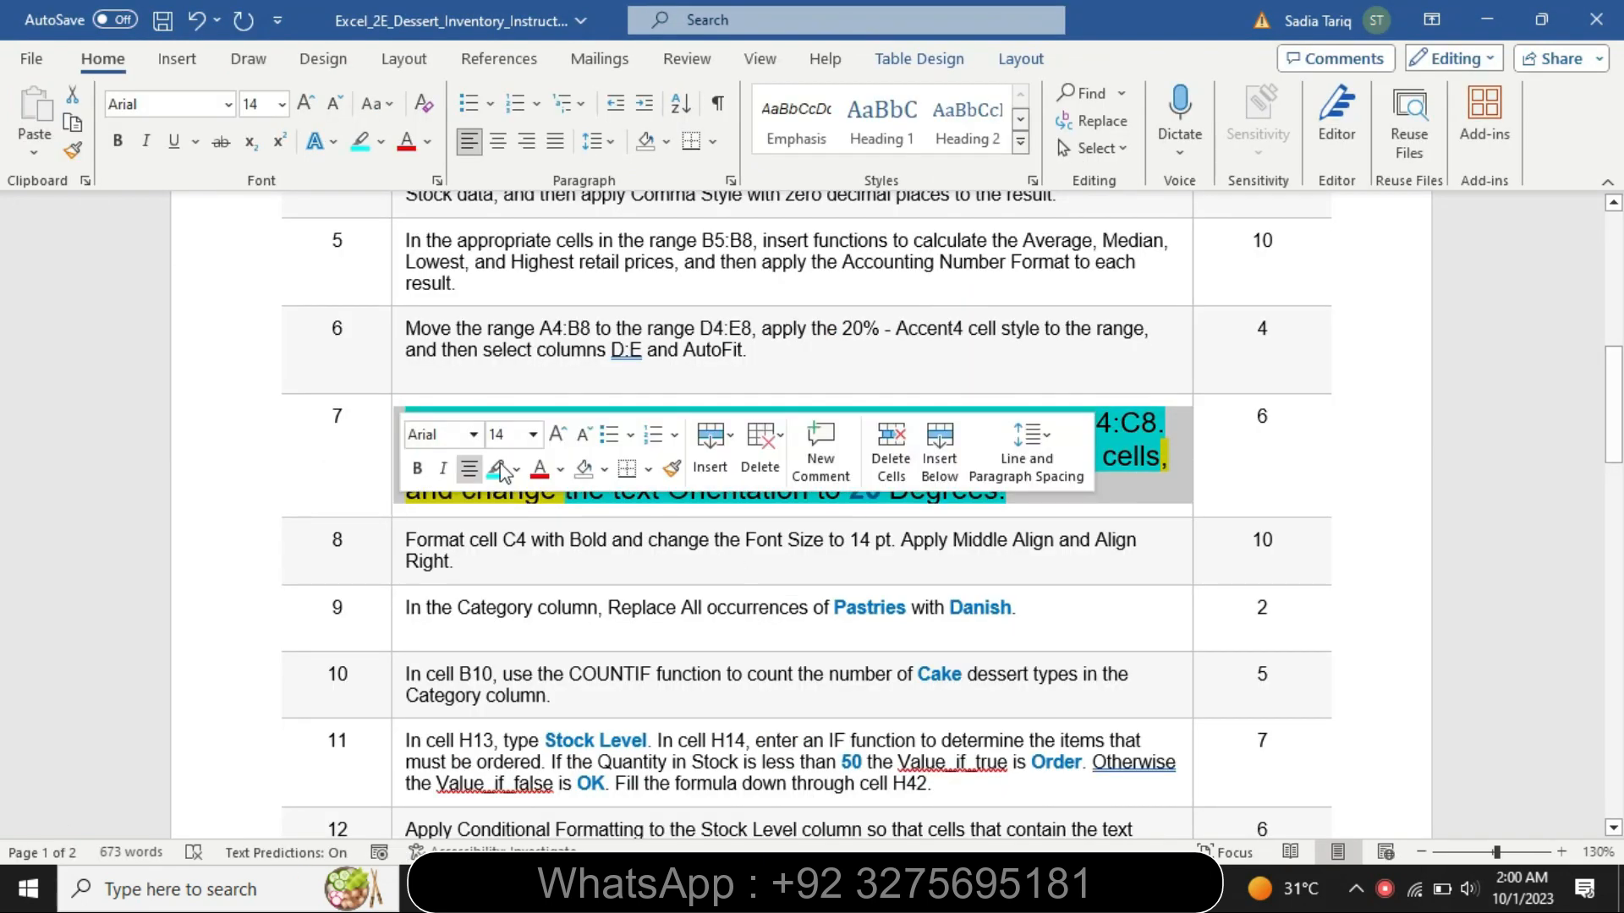
pyautogui.click(534, 435)
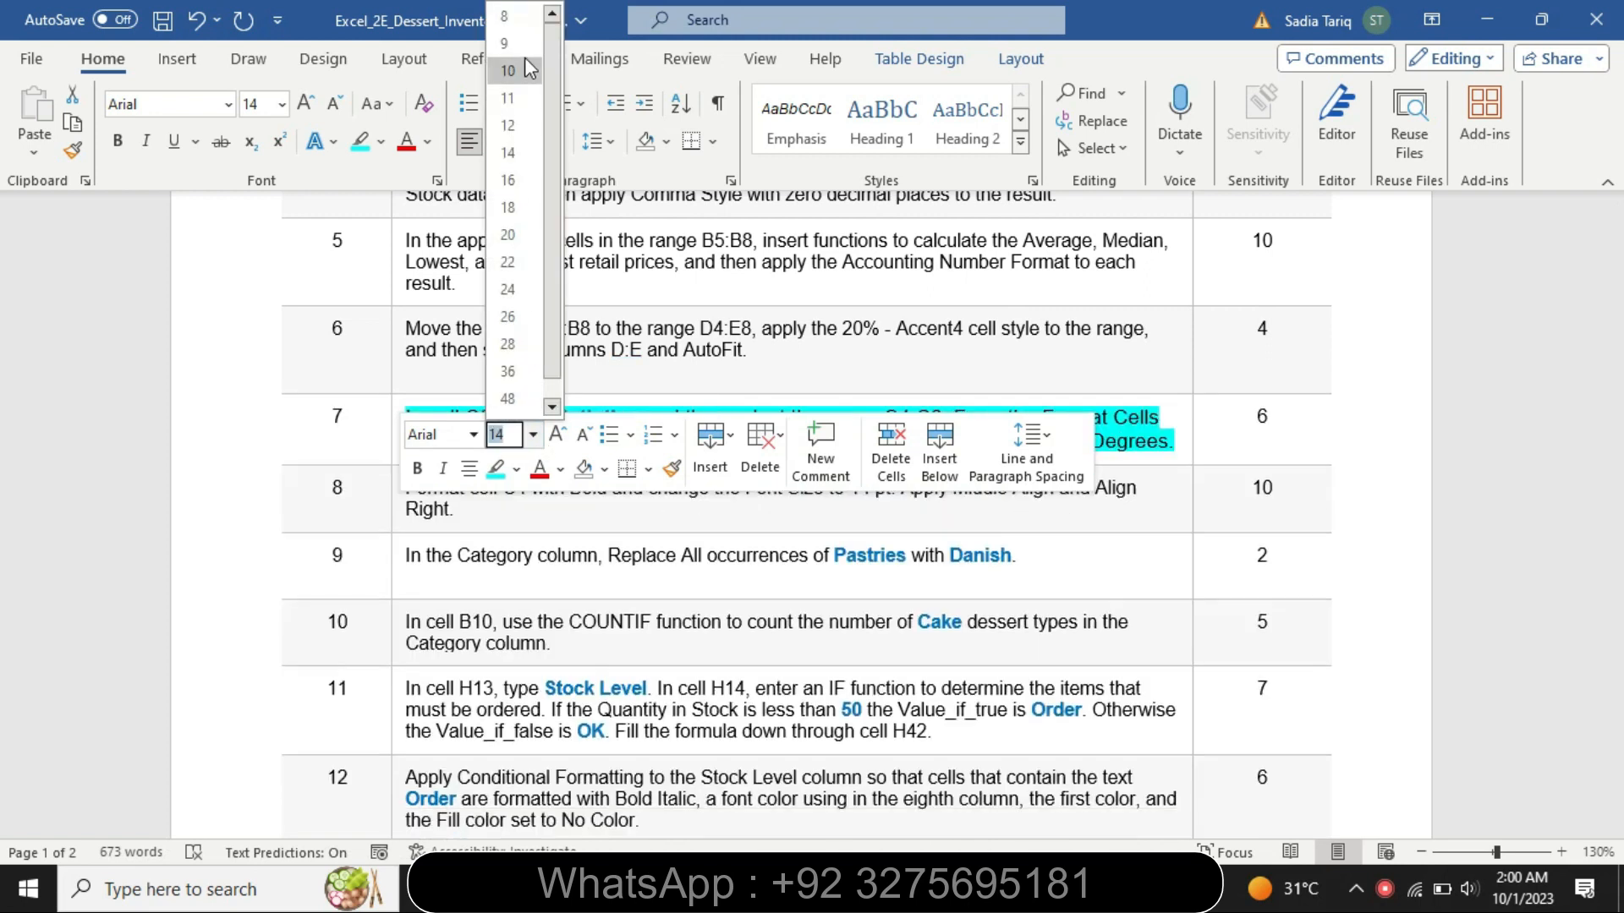
pyautogui.click(507, 43)
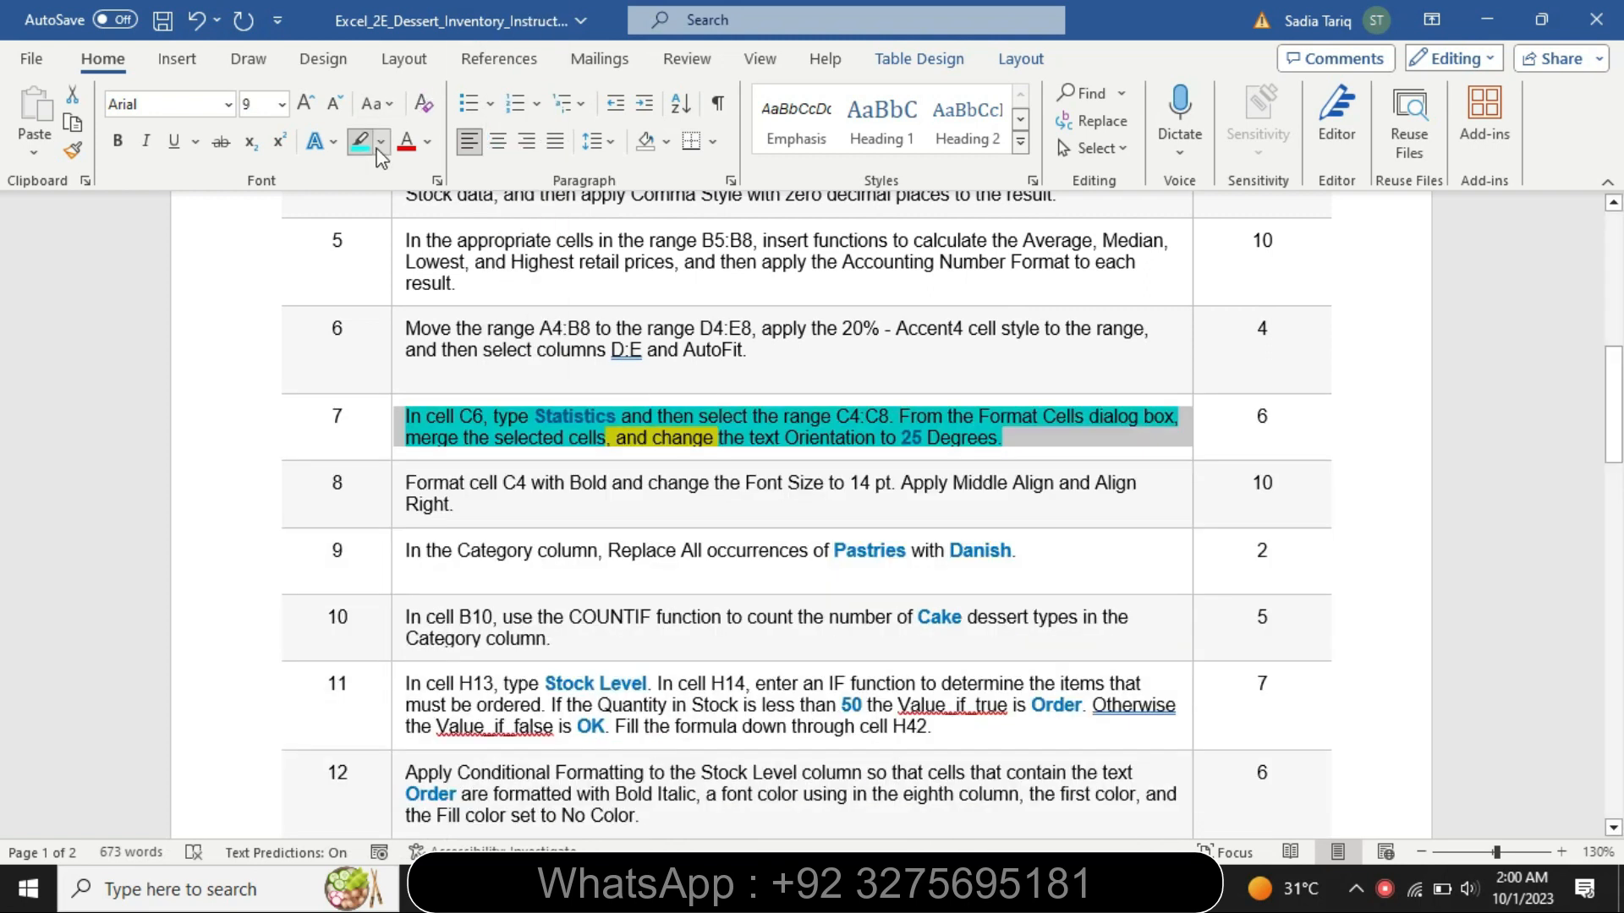
pyautogui.click(381, 141)
pyautogui.click(436, 292)
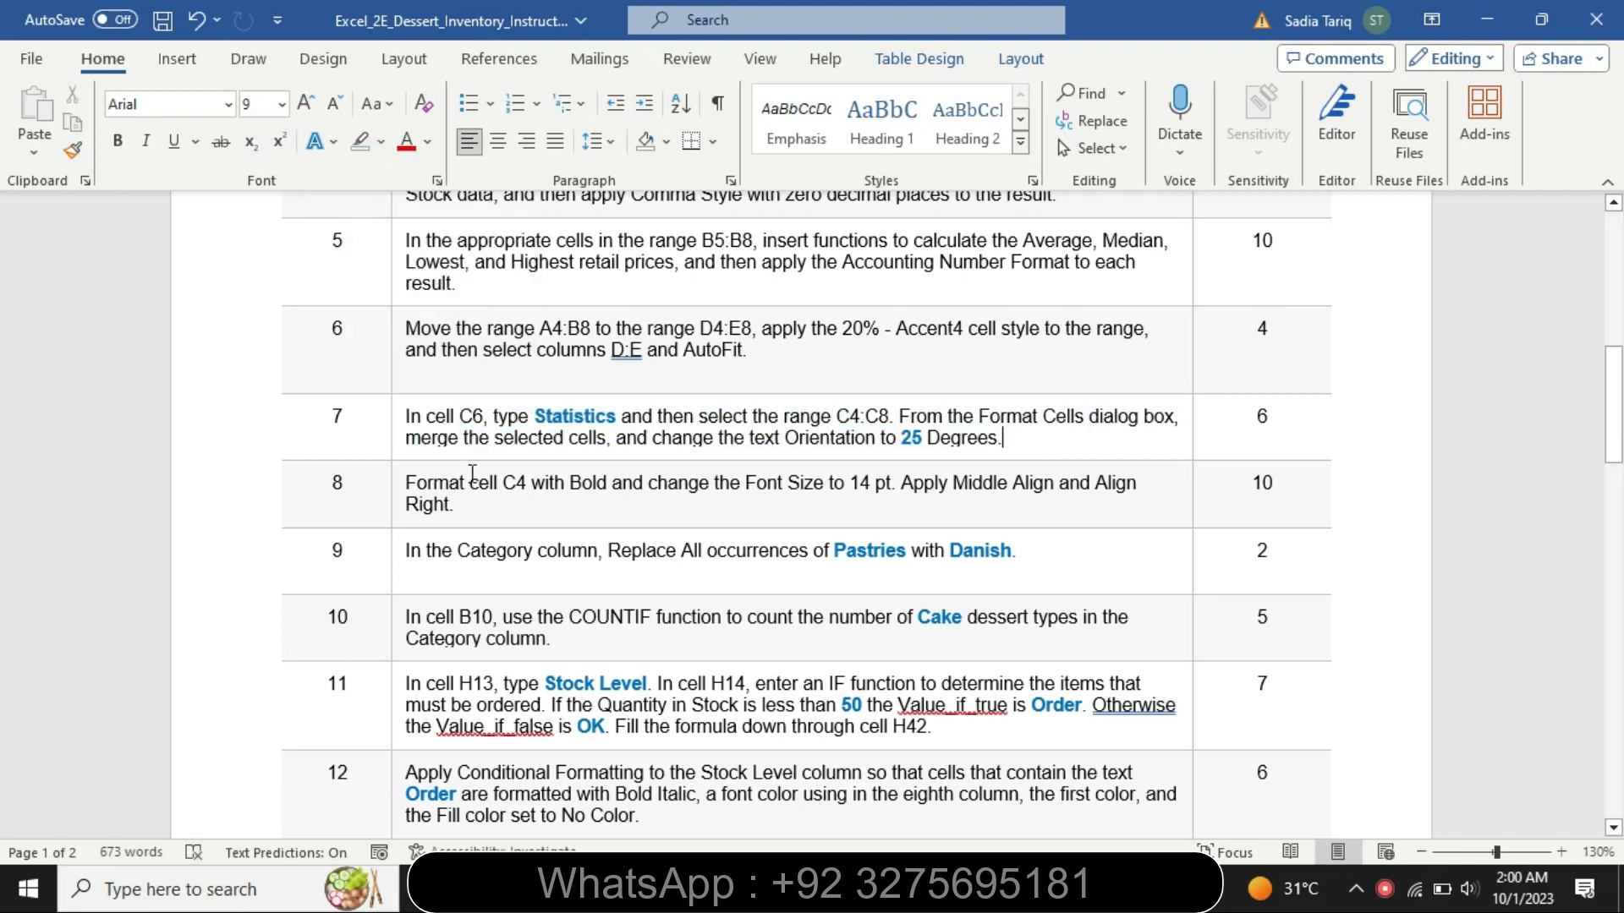
# - Enlarge the step 8 text in the Word instructions to 14 pt and highlight it in turquoise
pyautogui.click(394, 519)
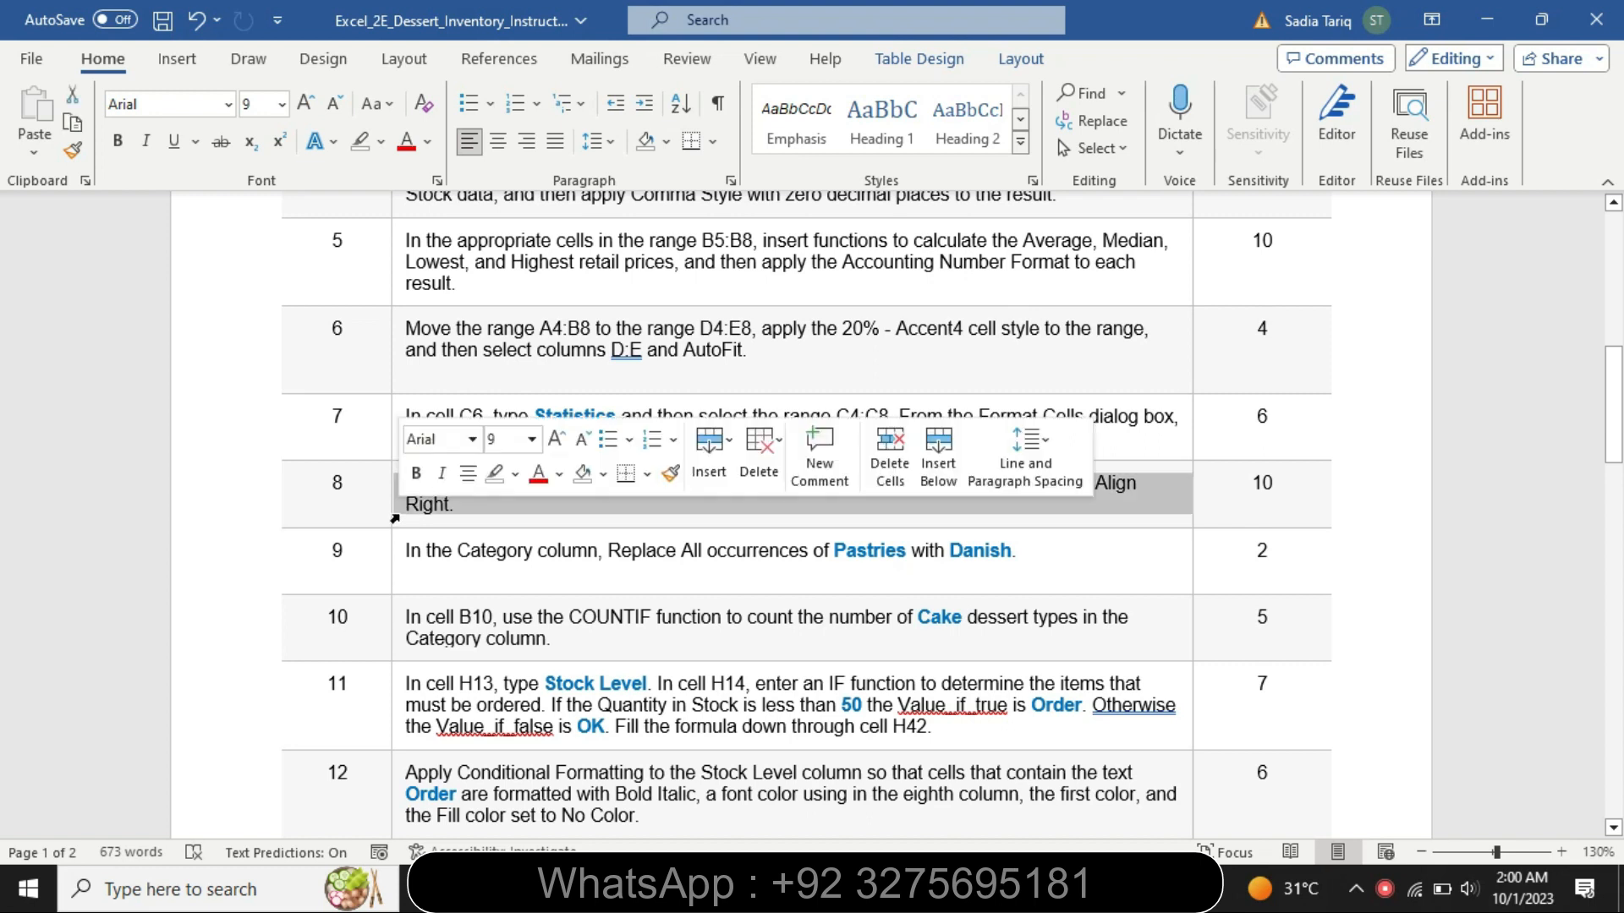
pyautogui.click(531, 438)
pyautogui.click(518, 154)
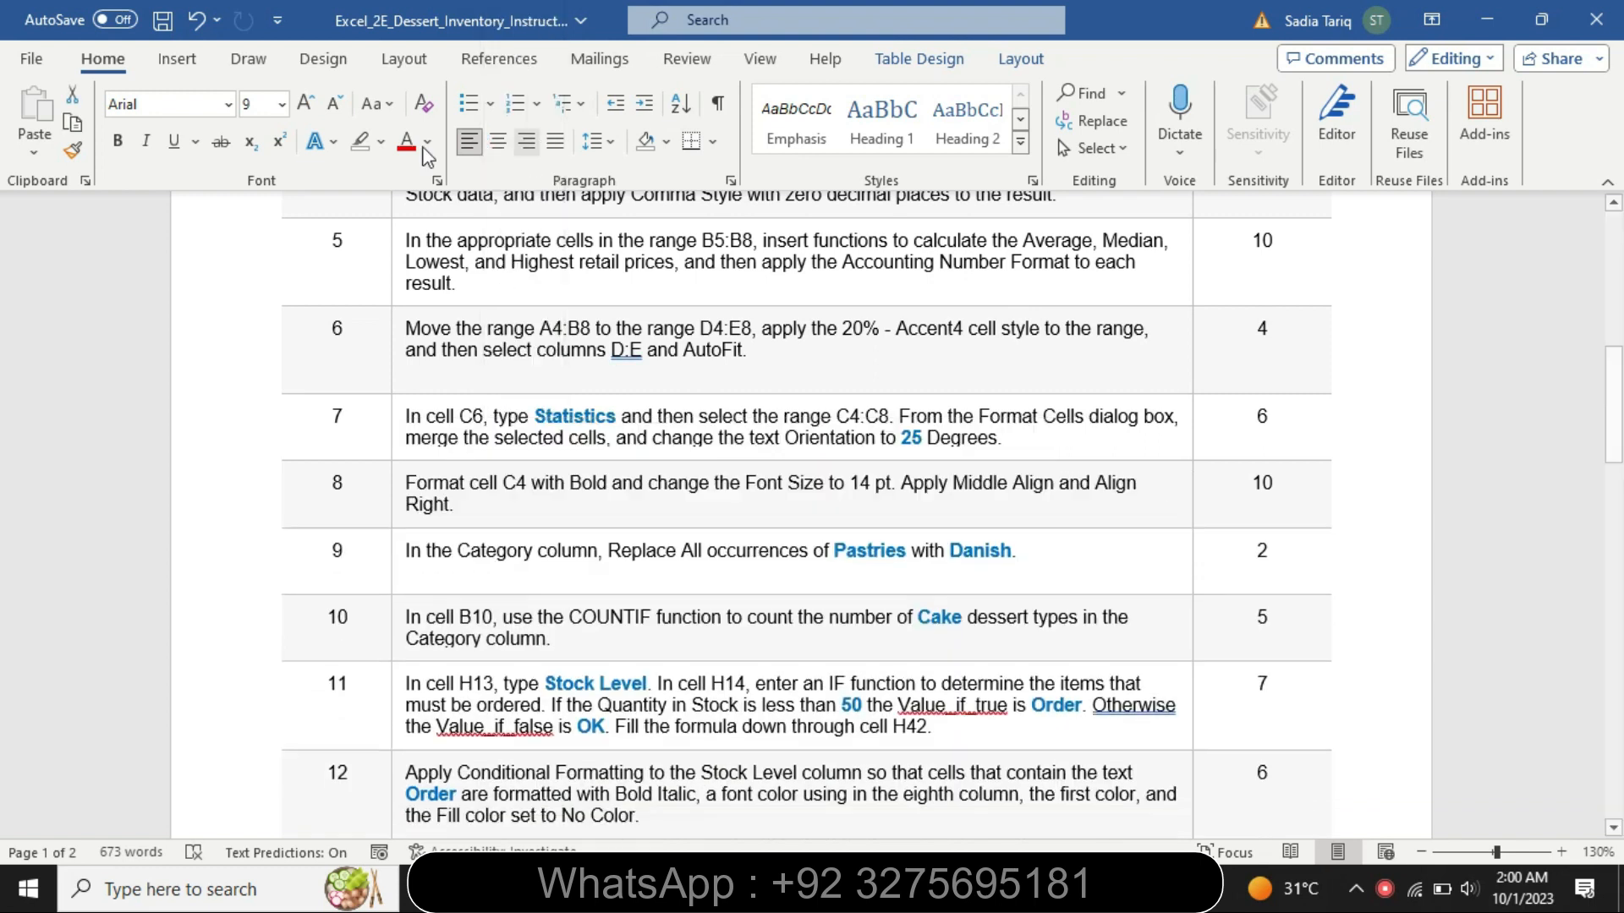
pyautogui.click(381, 142)
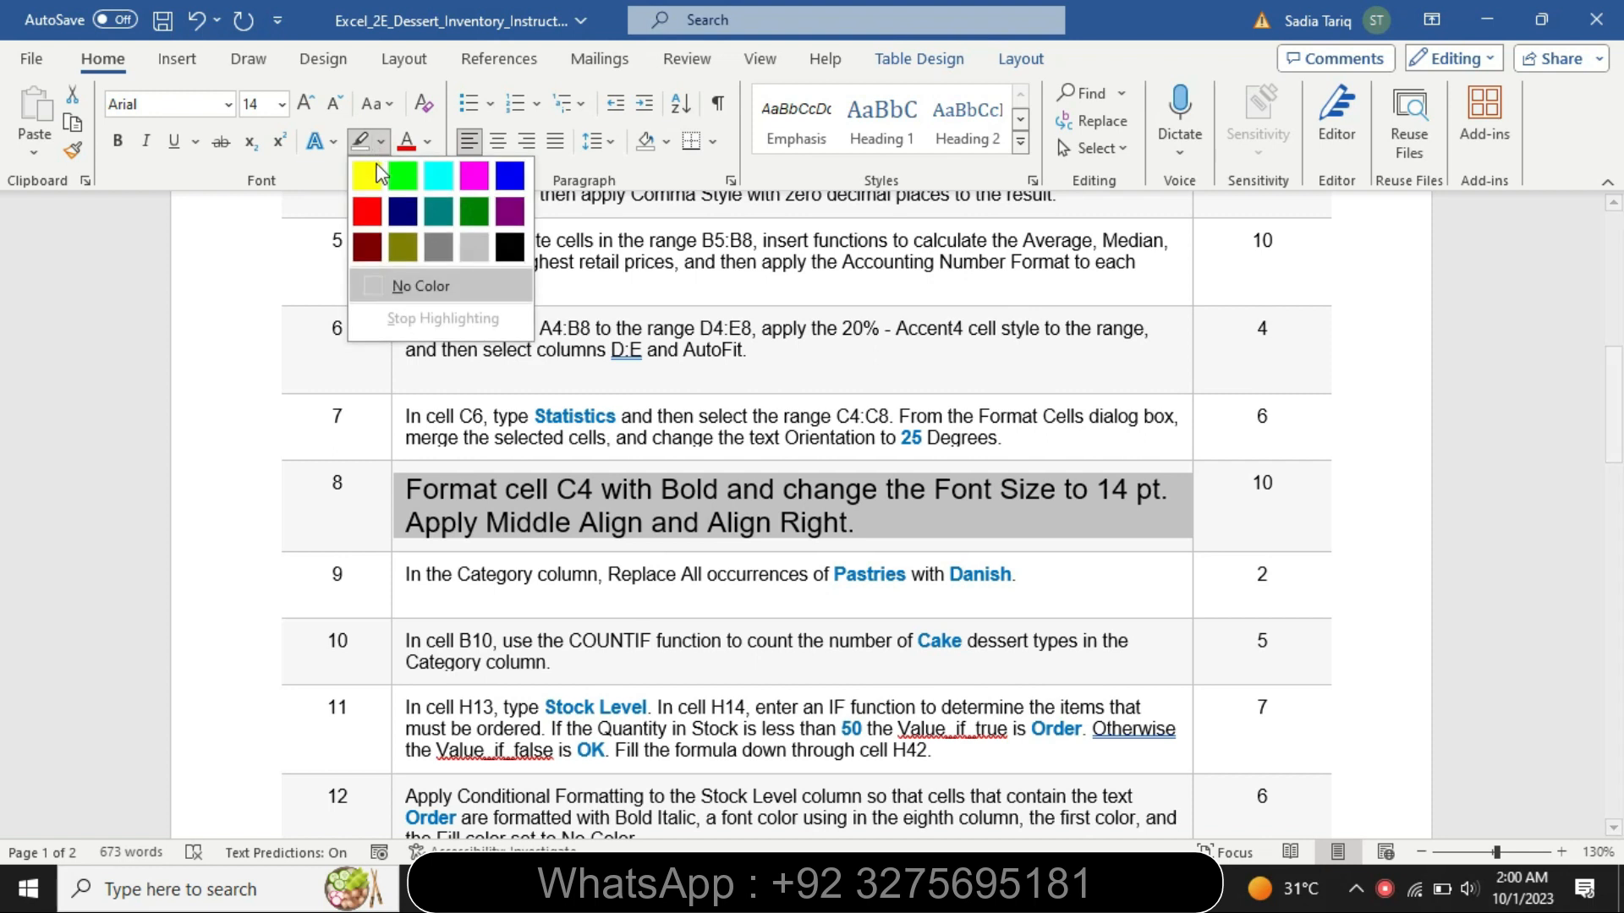
pyautogui.click(370, 169)
pyautogui.press('Right')
pyautogui.moveTo(414, 489); pyautogui.dragTo(856, 526)
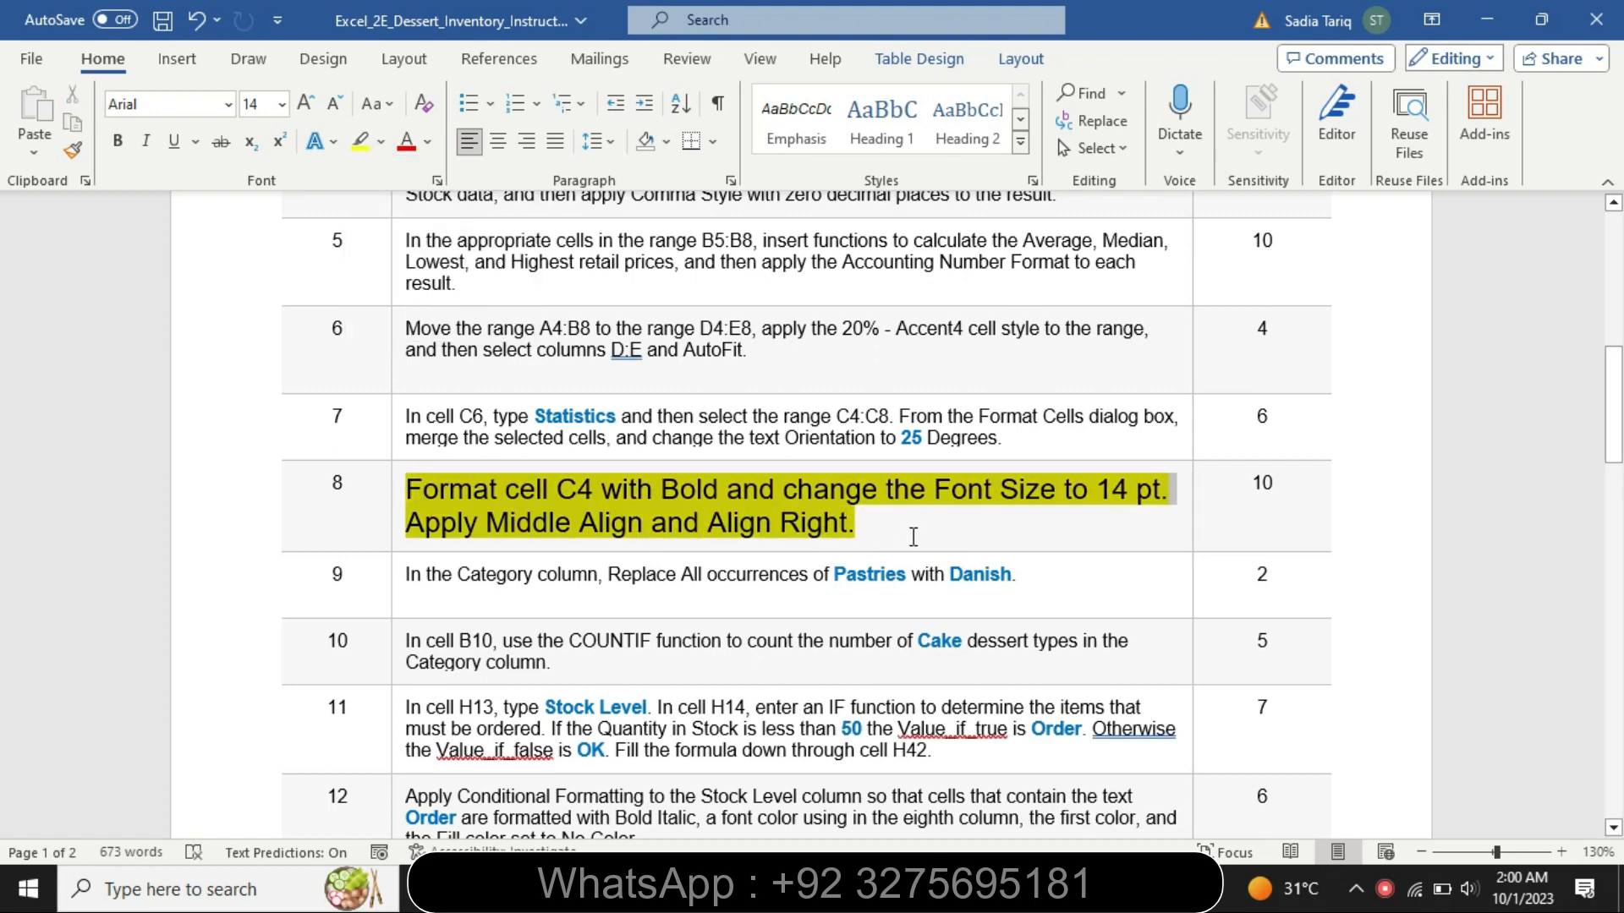
pyautogui.click(1029, 496)
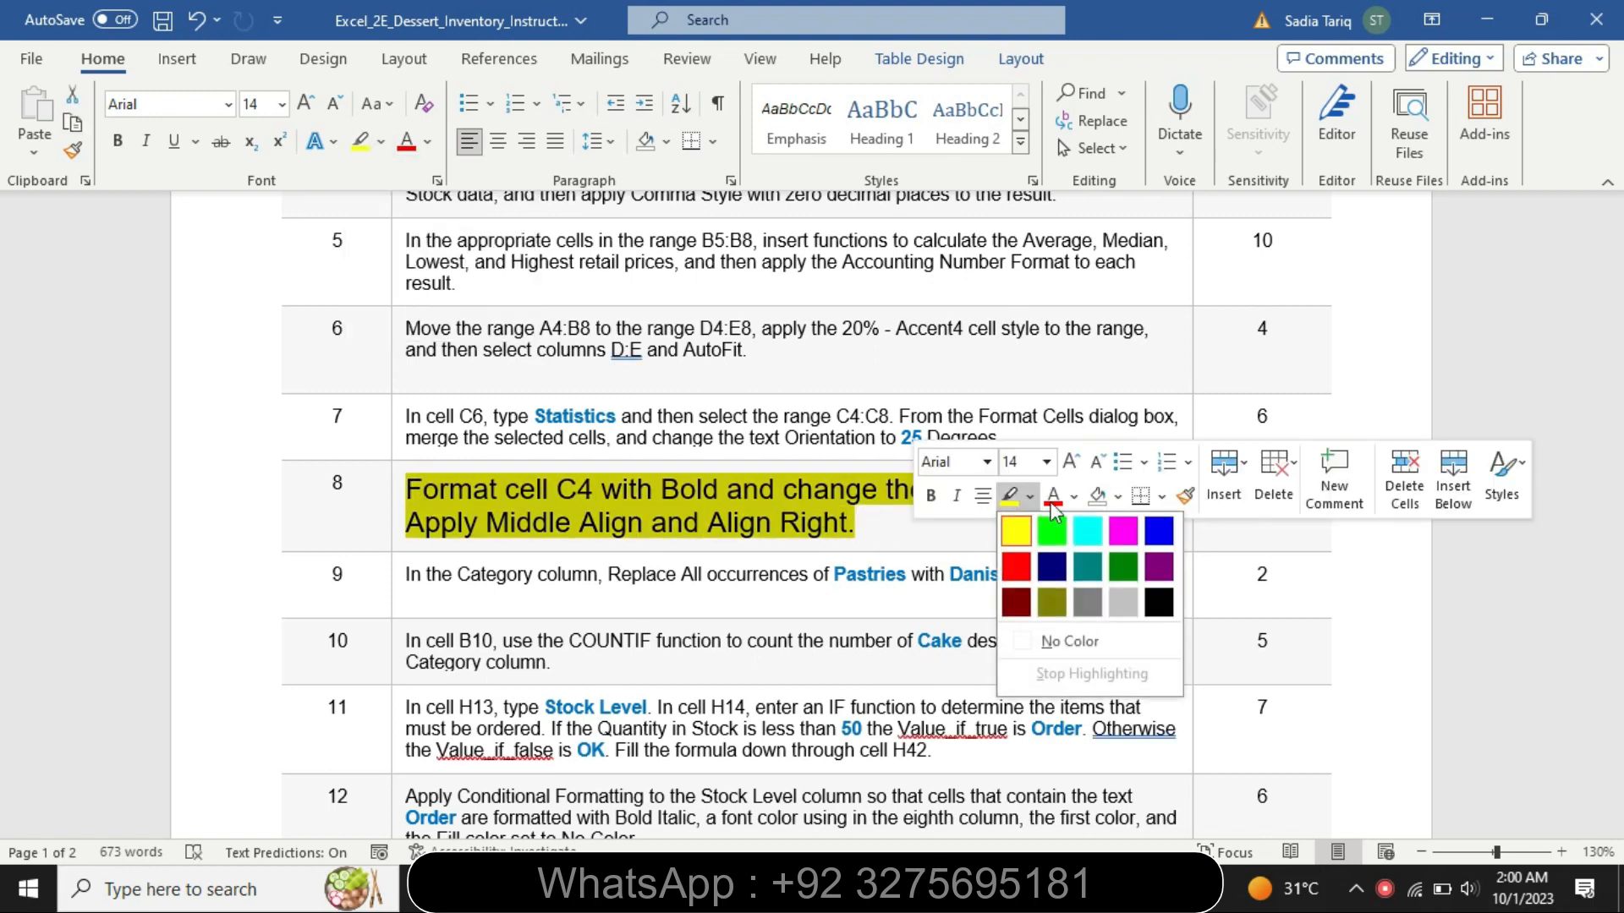
pyautogui.click(1088, 531)
pyautogui.moveTo(414, 478); pyautogui.dragTo(985, 504)
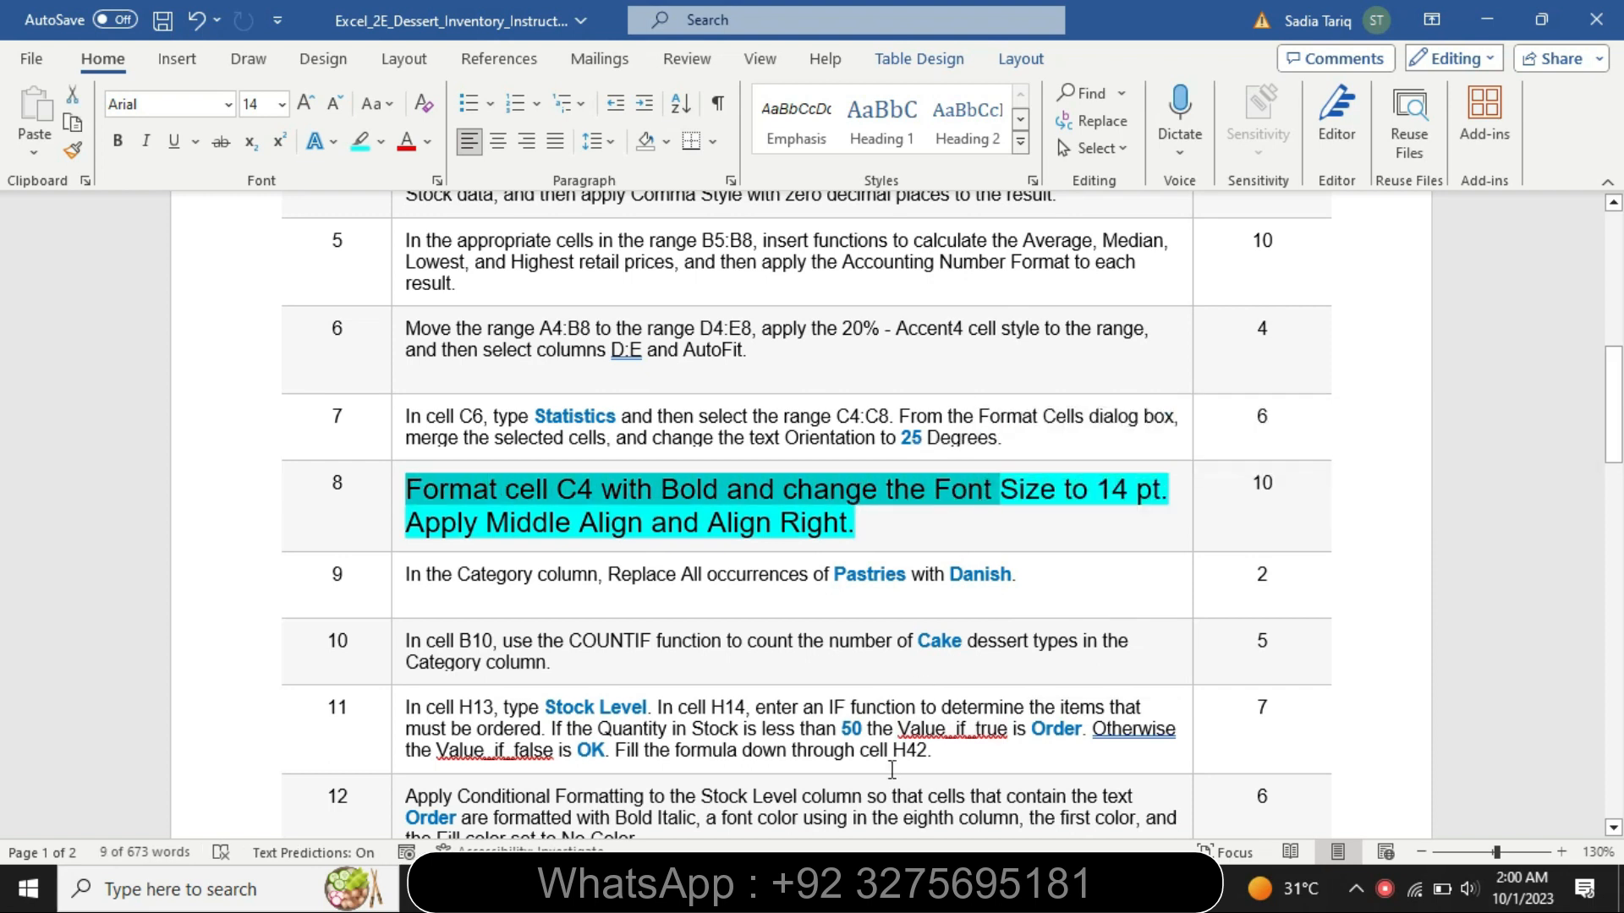
# - Switch to the Excel workbook and format the merged cell C4 as bold with a 14 pt font size
pyautogui.hotkey('alt', 'Tab')
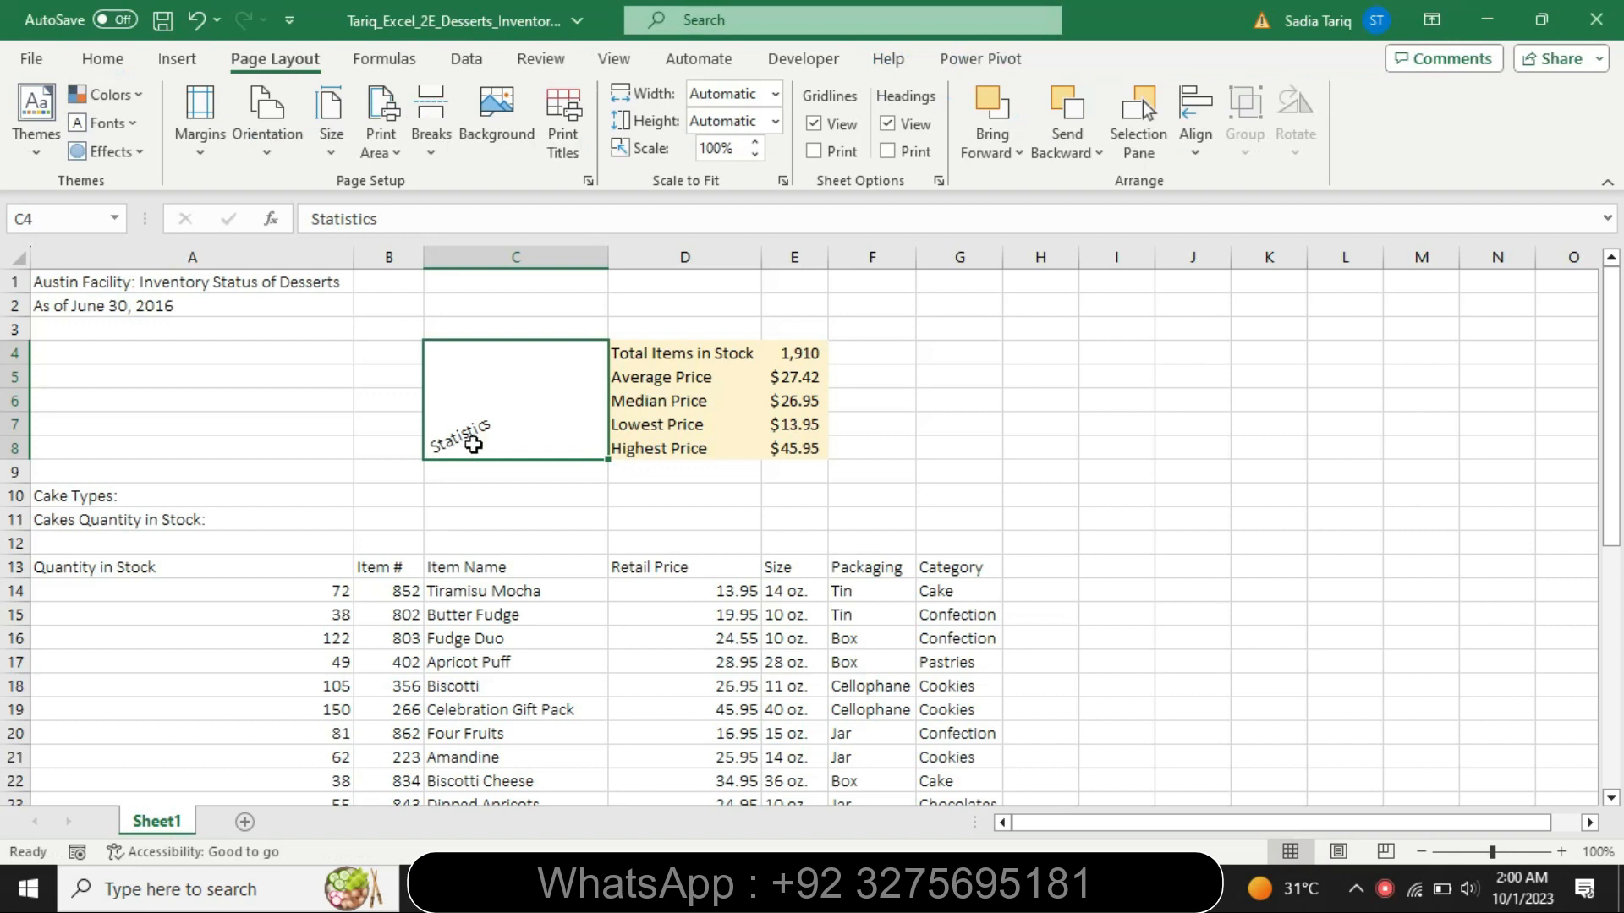
pyautogui.click(116, 61)
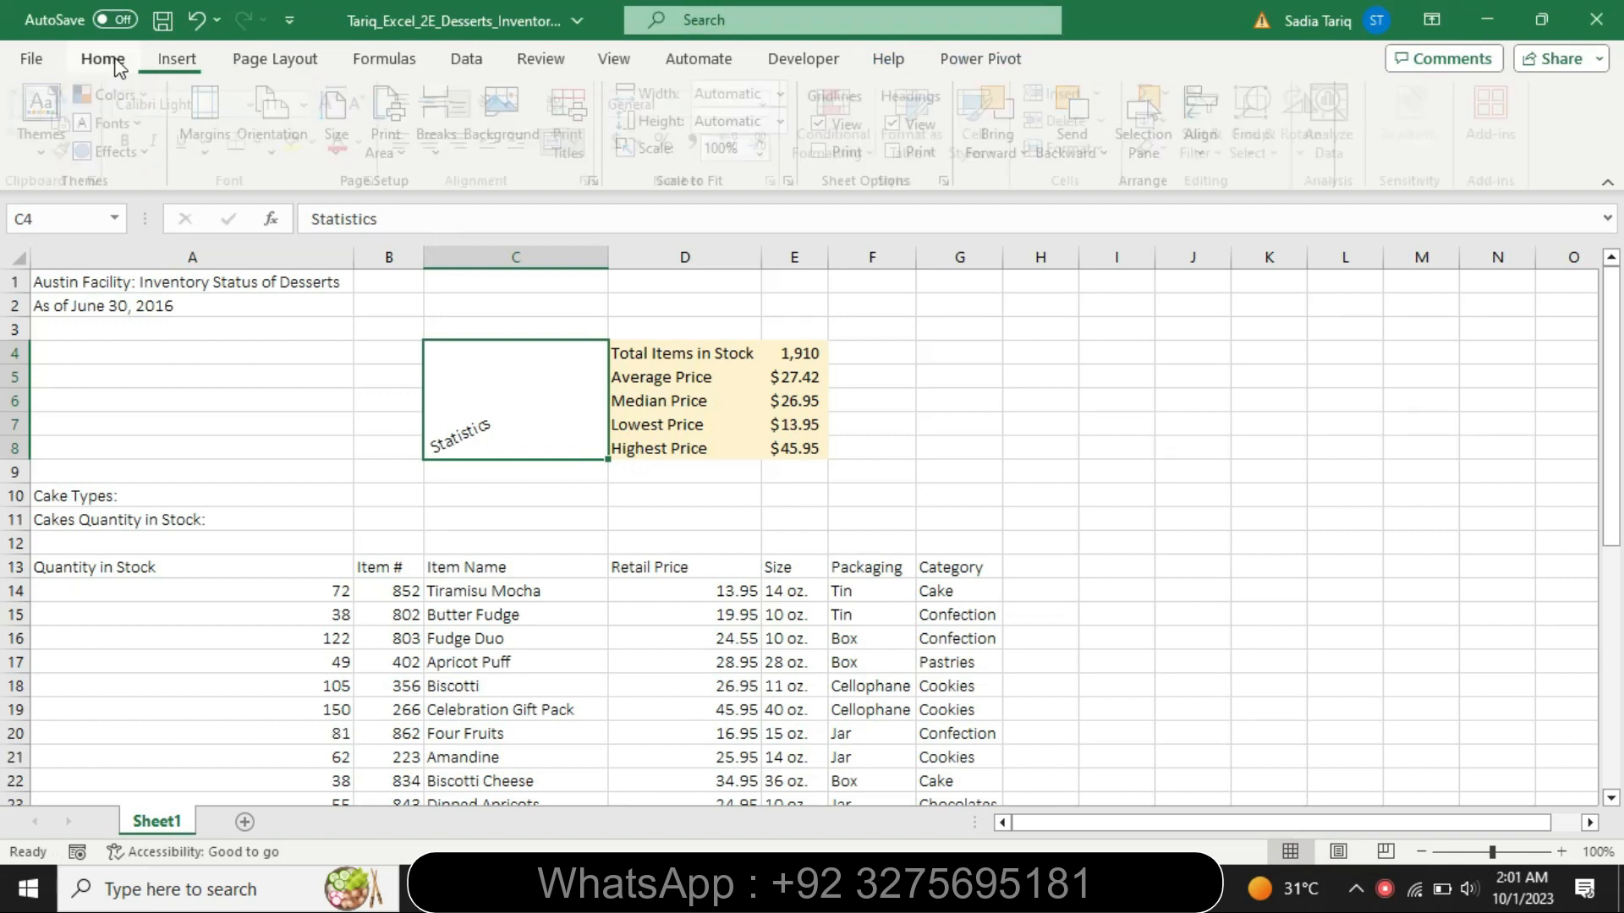
pyautogui.click(136, 140)
pyautogui.hotkey('alt', 'Tab')
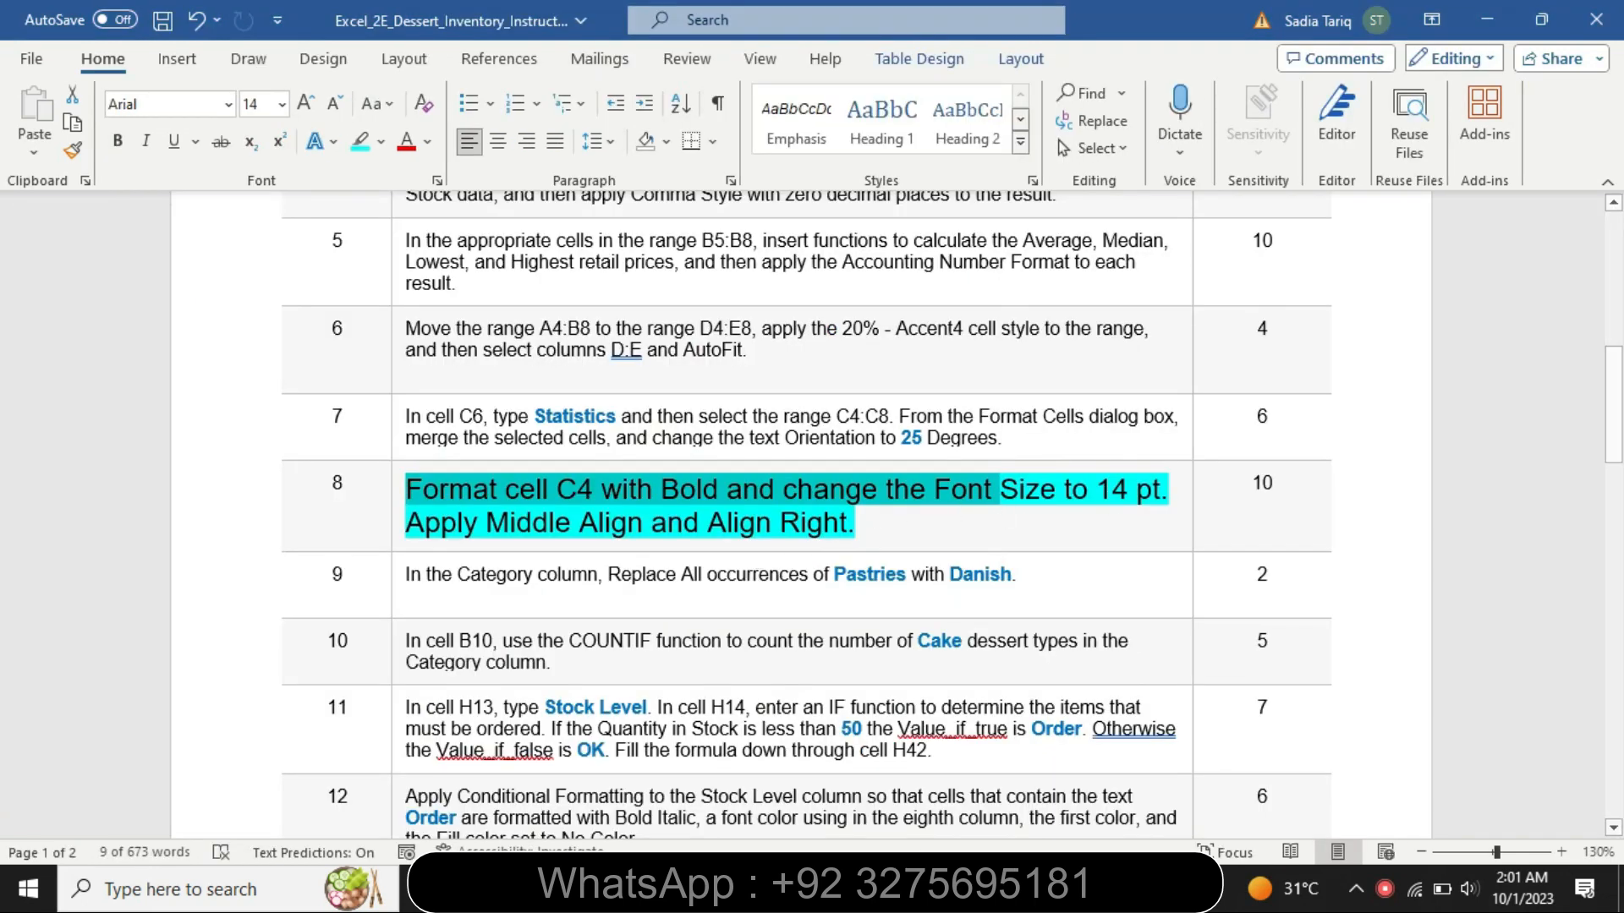
pyautogui.hotkey('alt', 'Tab')
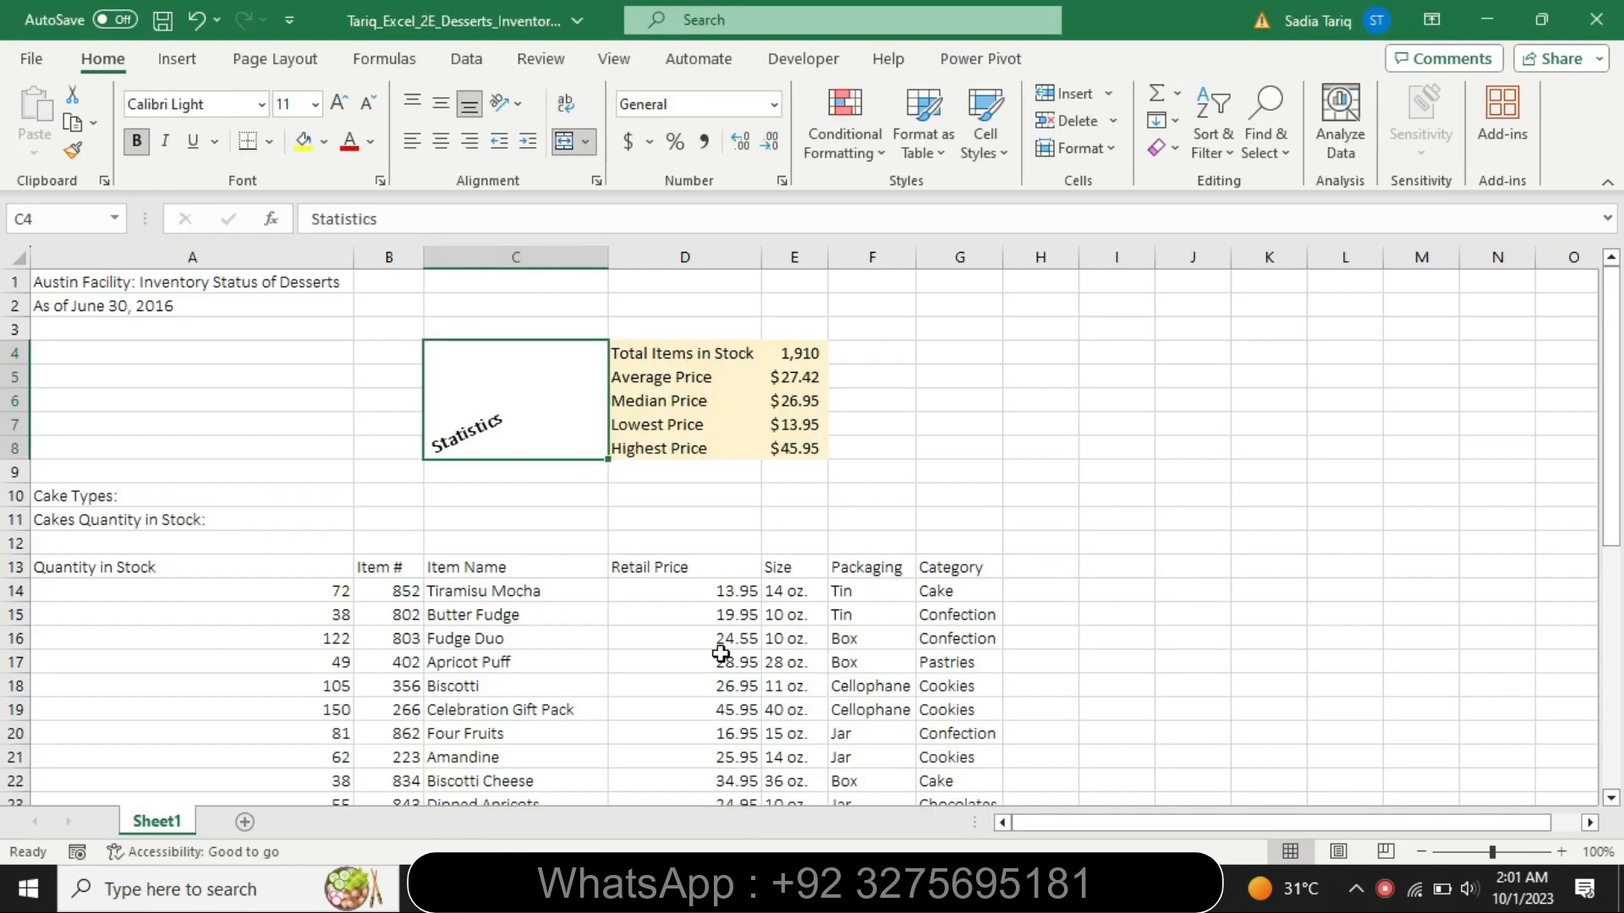
pyautogui.click(314, 105)
pyautogui.click(312, 273)
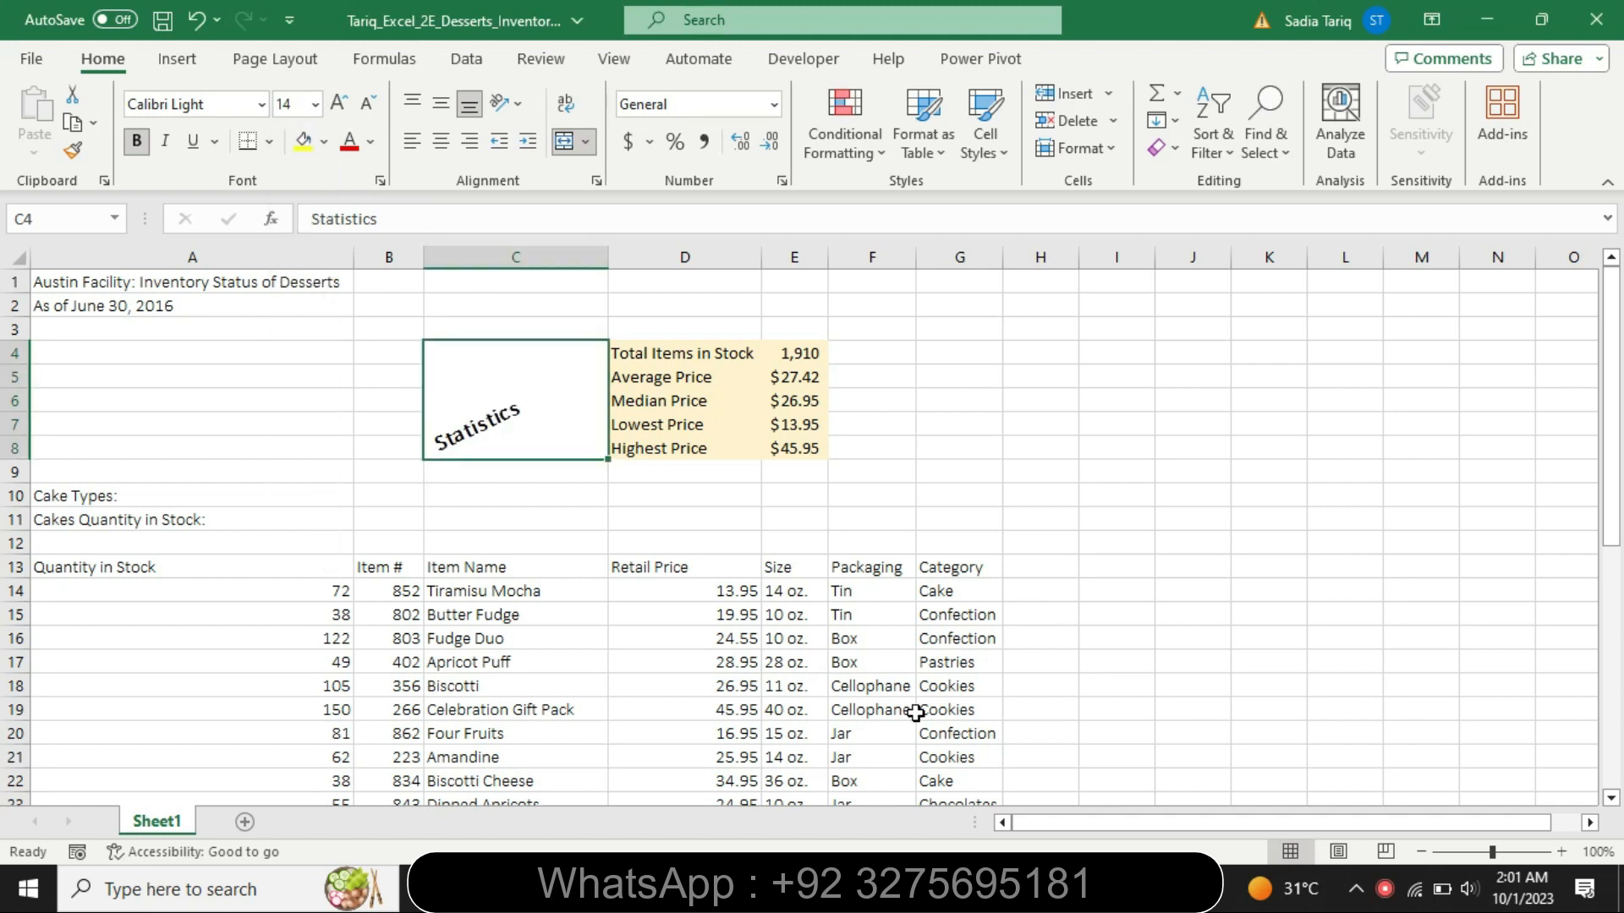
# - Check the alignment required by step 8 in Word, and apply Middle Align and Align Right to cell C4 in Excel
pyautogui.hotkey('alt', 'Tab')
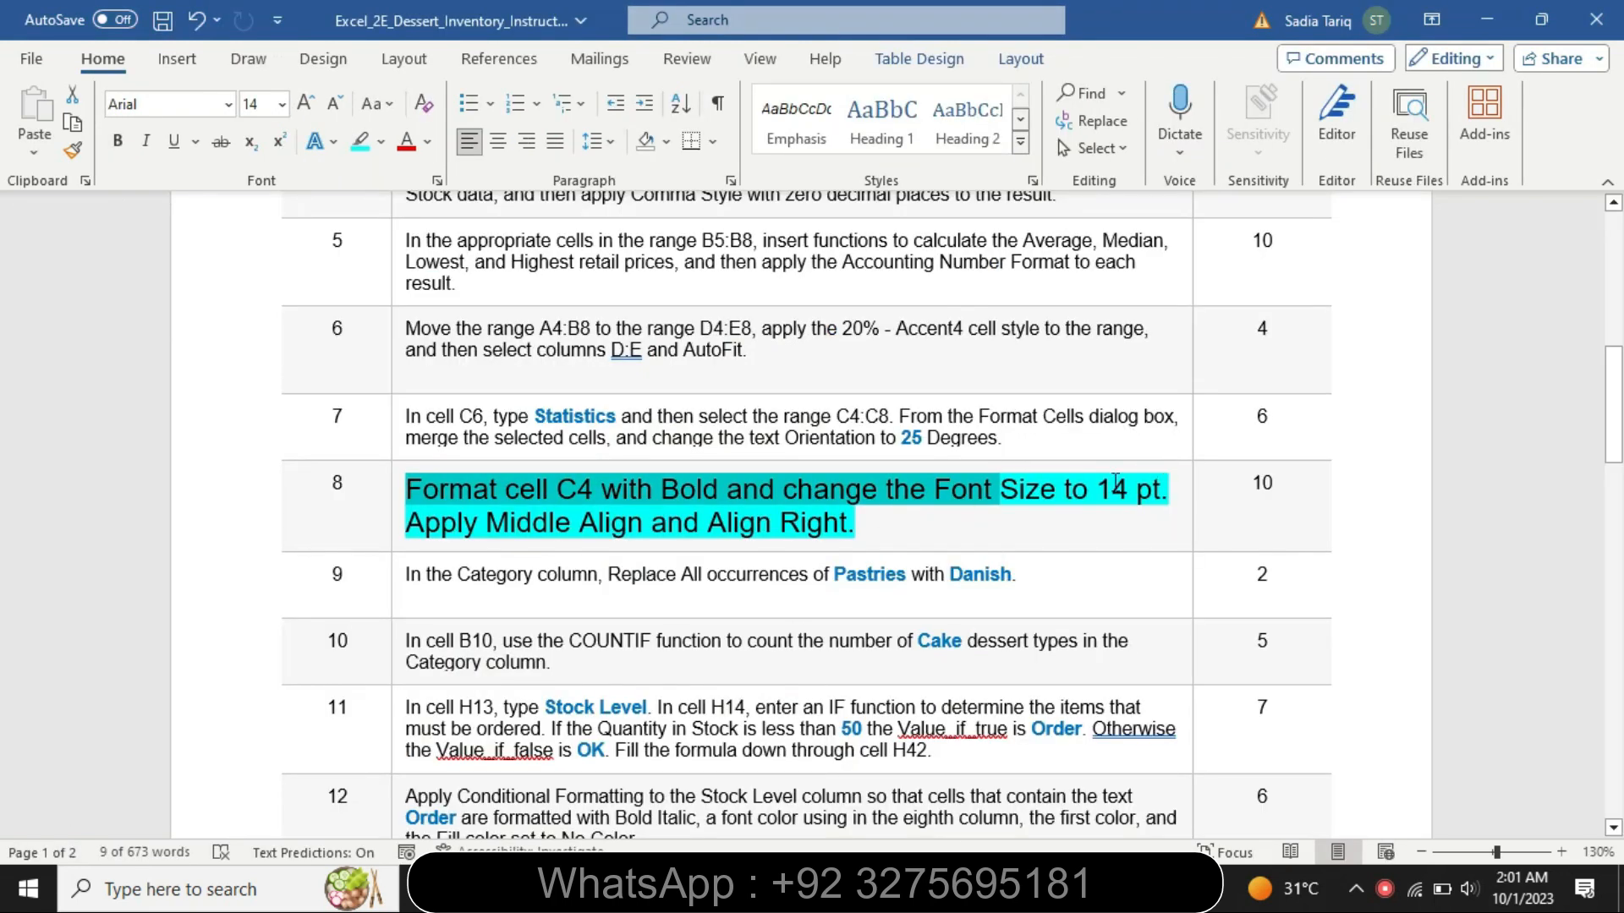
pyautogui.moveTo(541, 526); pyautogui.dragTo(771, 533)
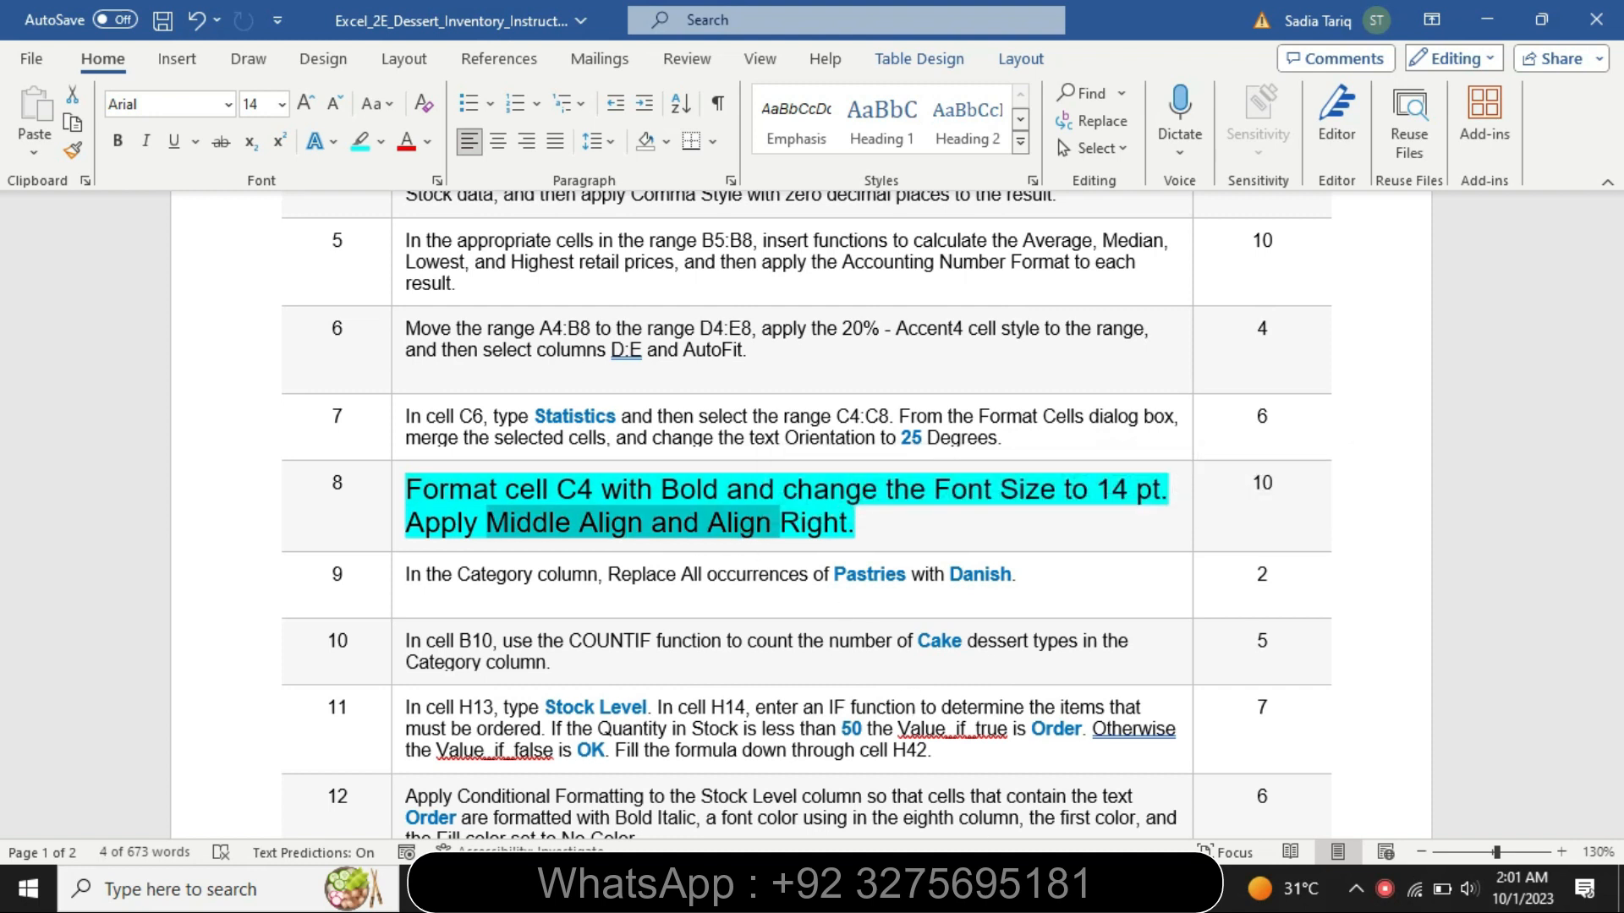
pyautogui.hotkey('alt', 'Tab')
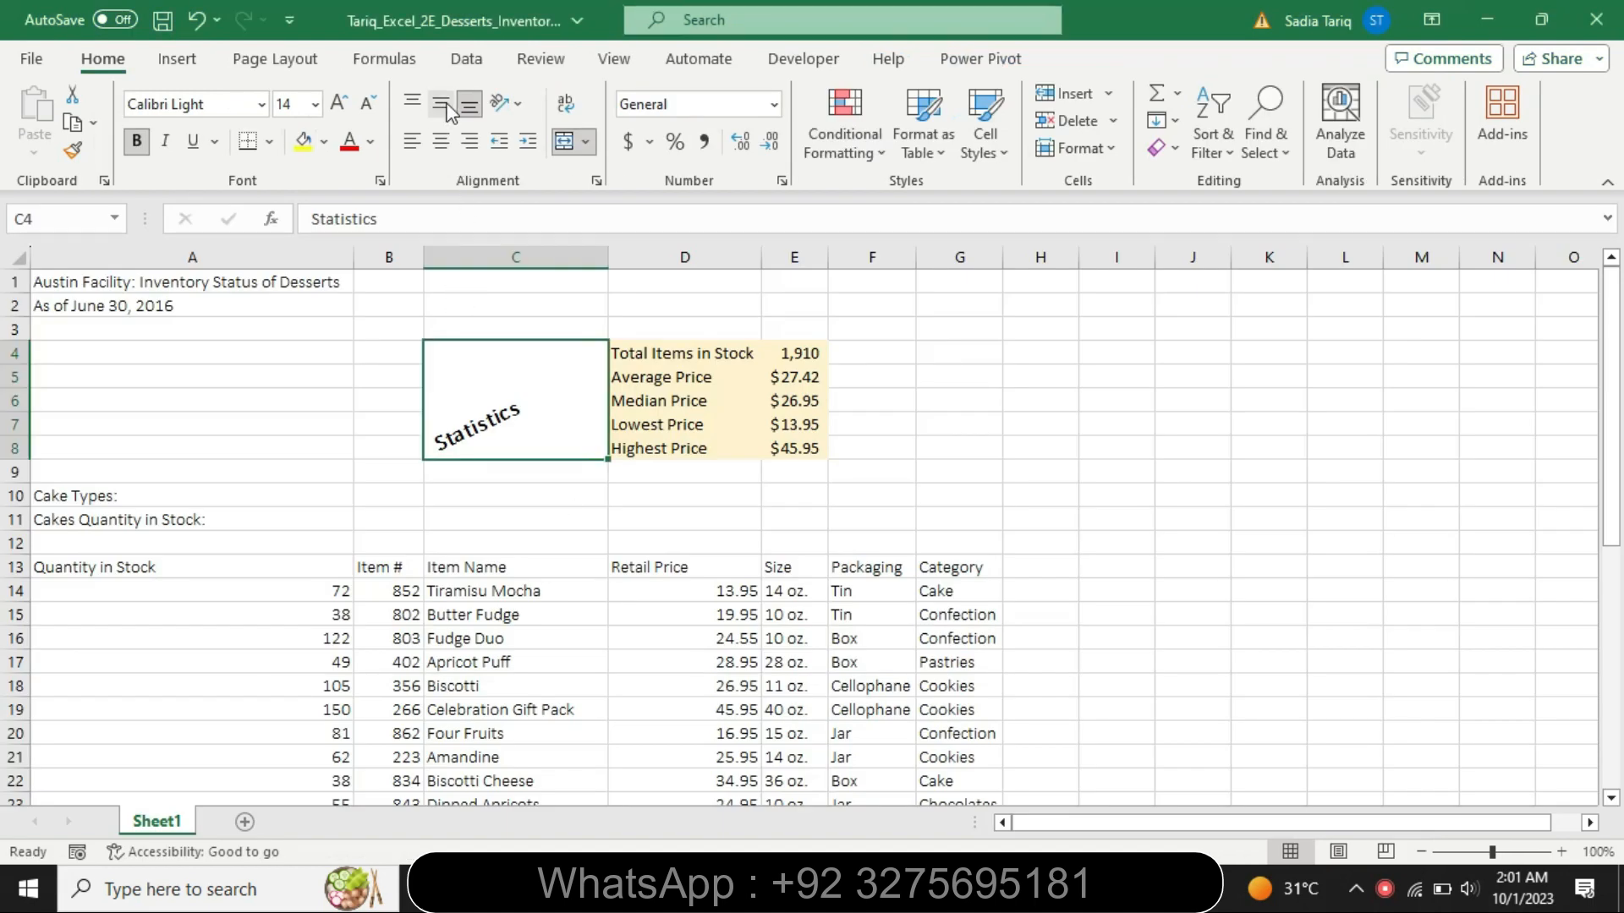
pyautogui.click(442, 106)
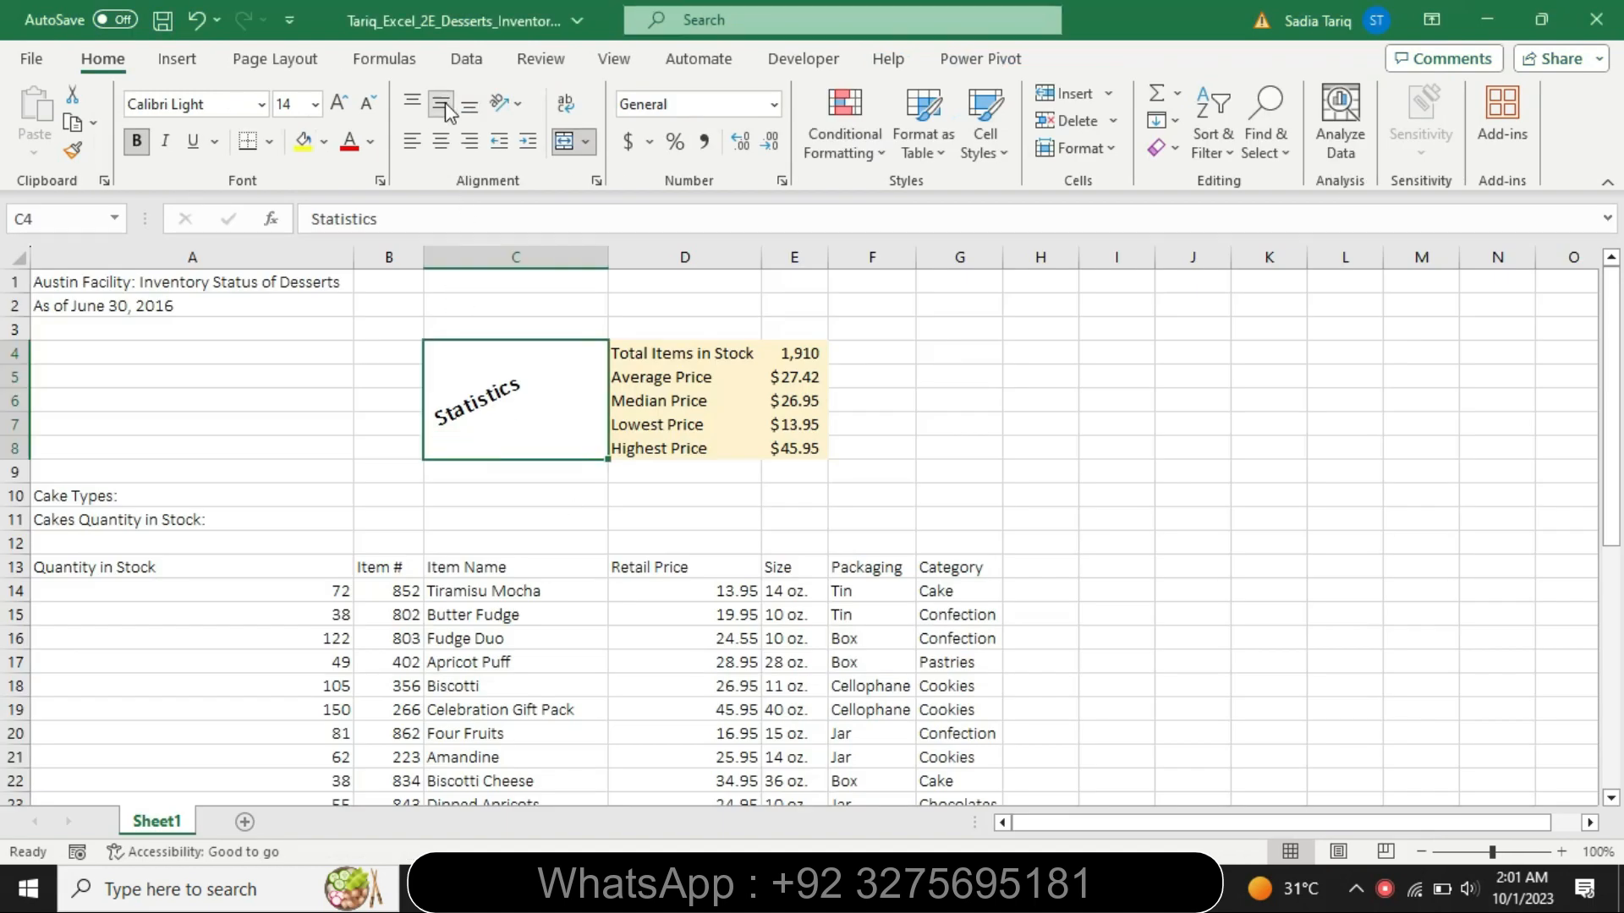
pyautogui.click(471, 142)
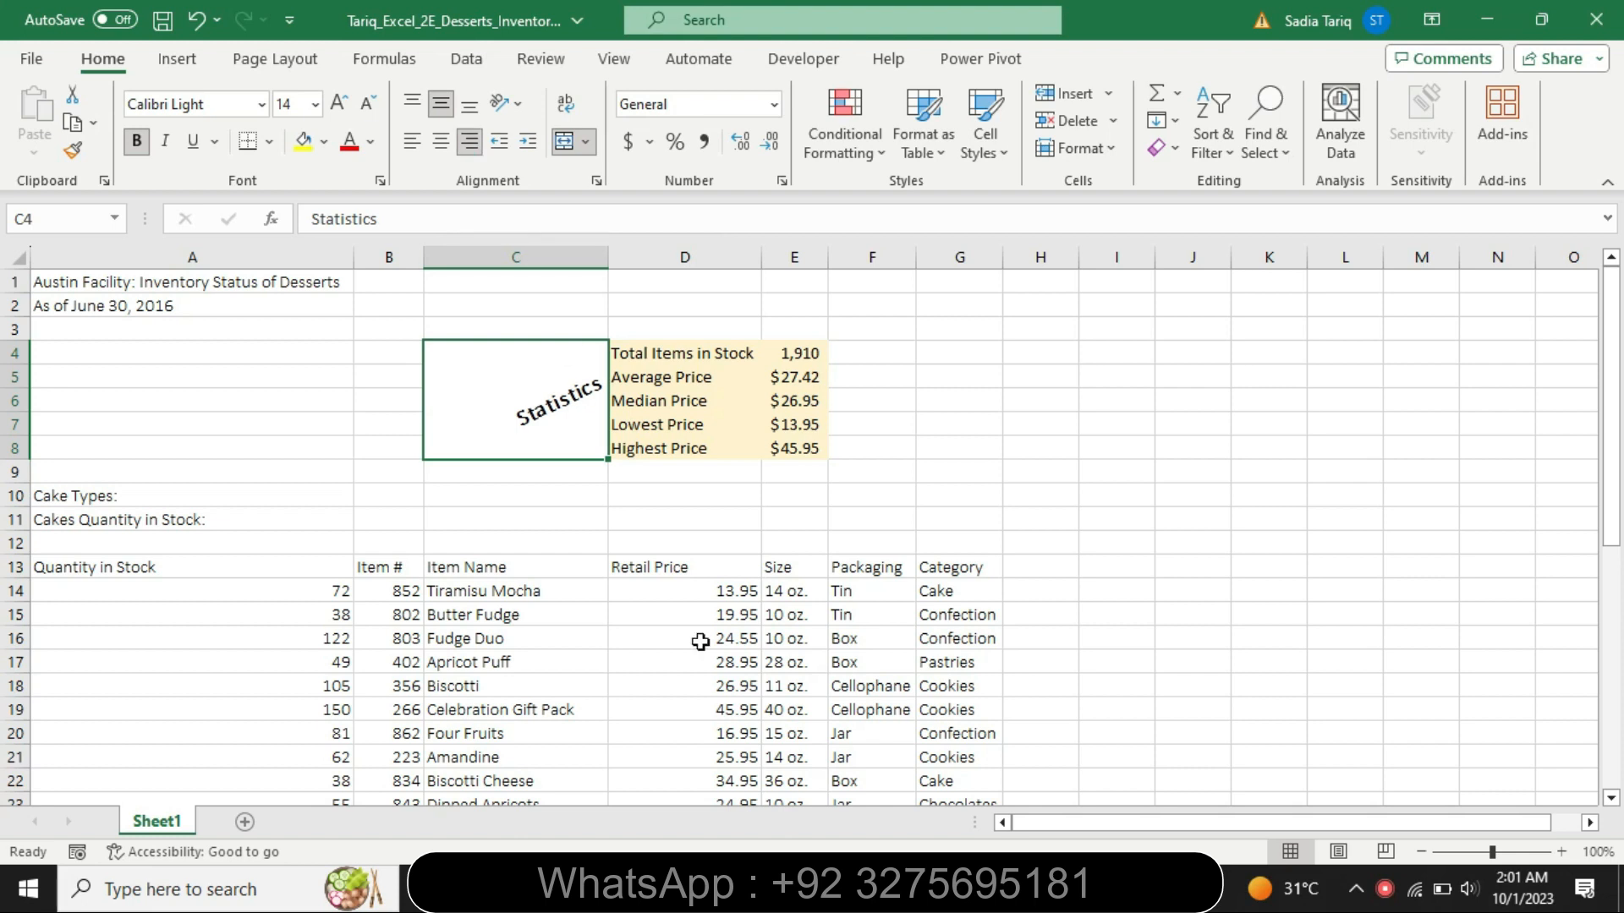
# - Set the step 8 text in the Word instructions to 9 pt with no highlight, and return to the Excel workbook
pyautogui.hotkey('alt', 'Tab')
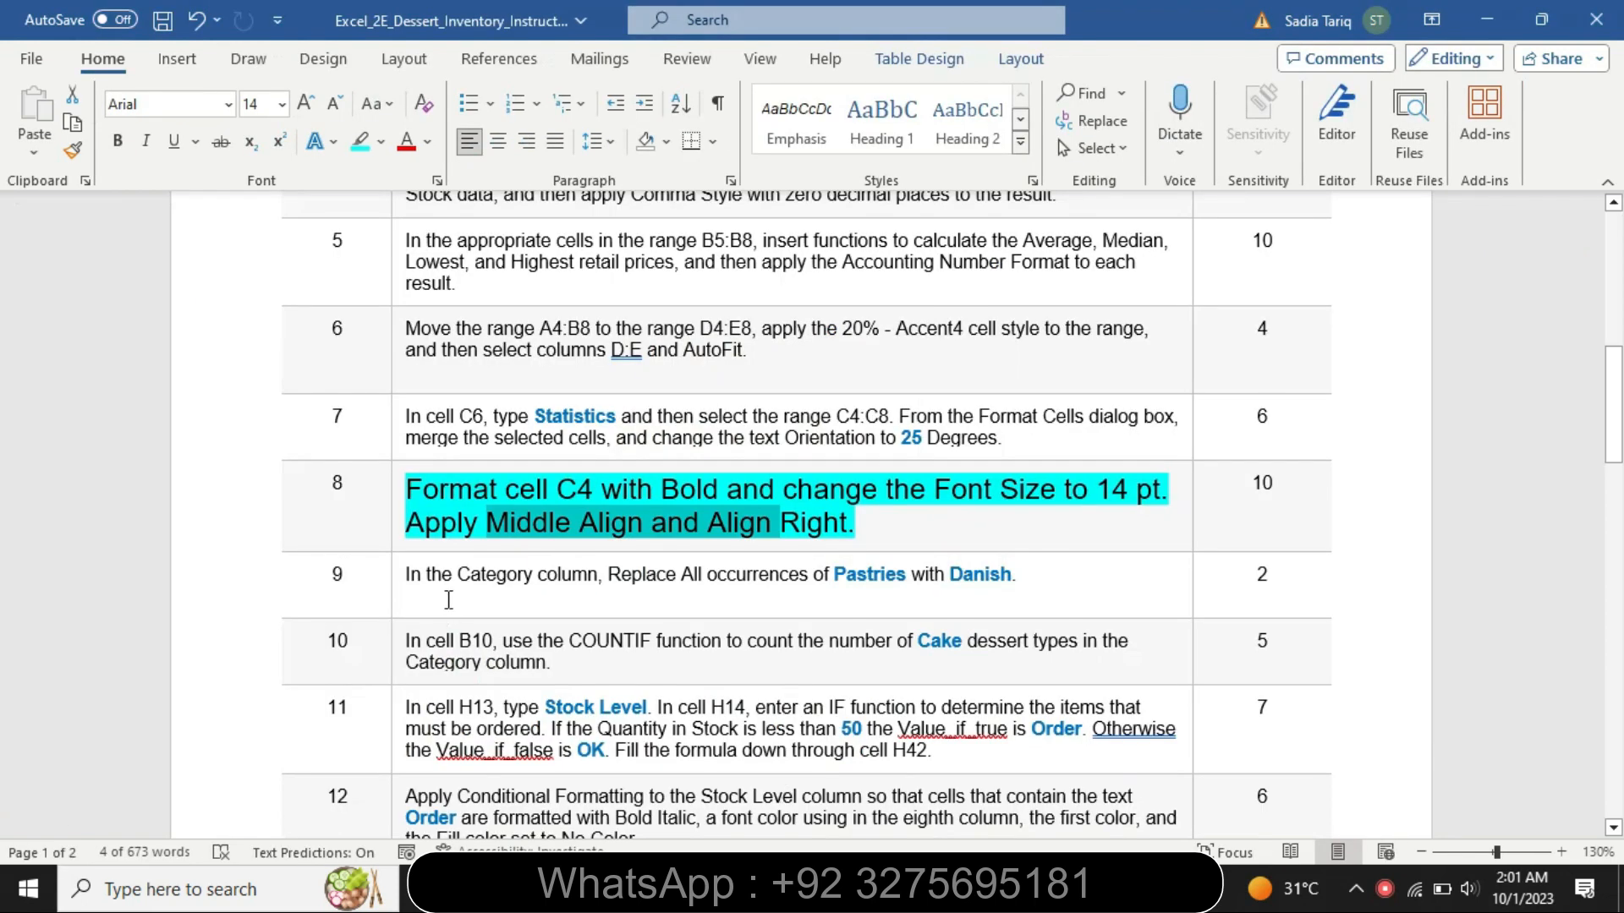
pyautogui.click(393, 530)
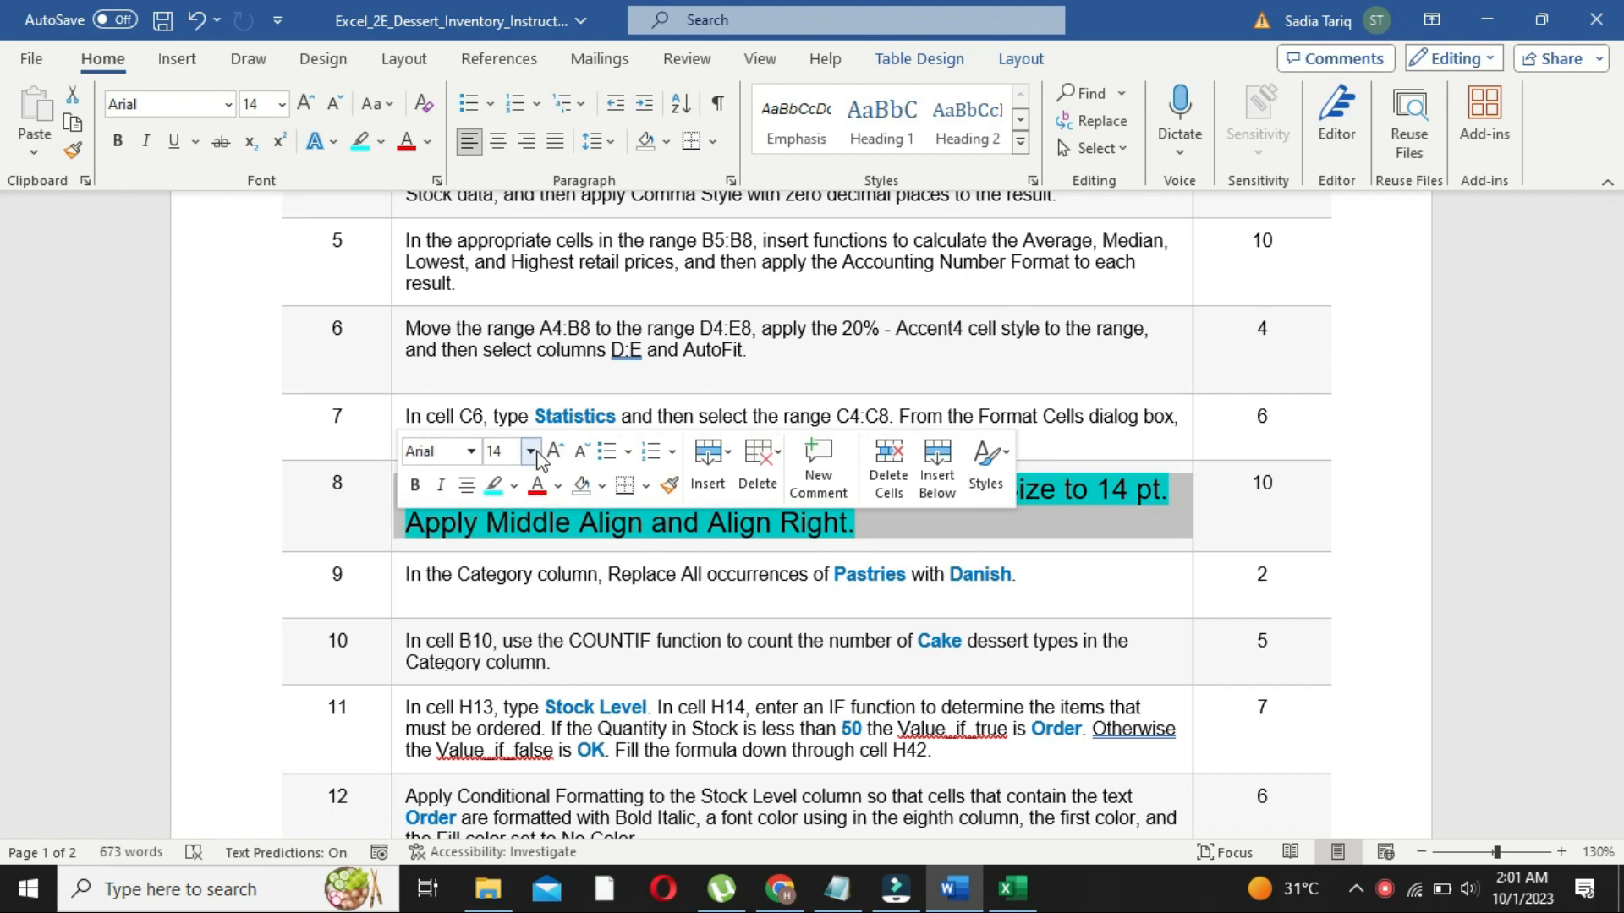
pyautogui.click(530, 452)
pyautogui.click(505, 42)
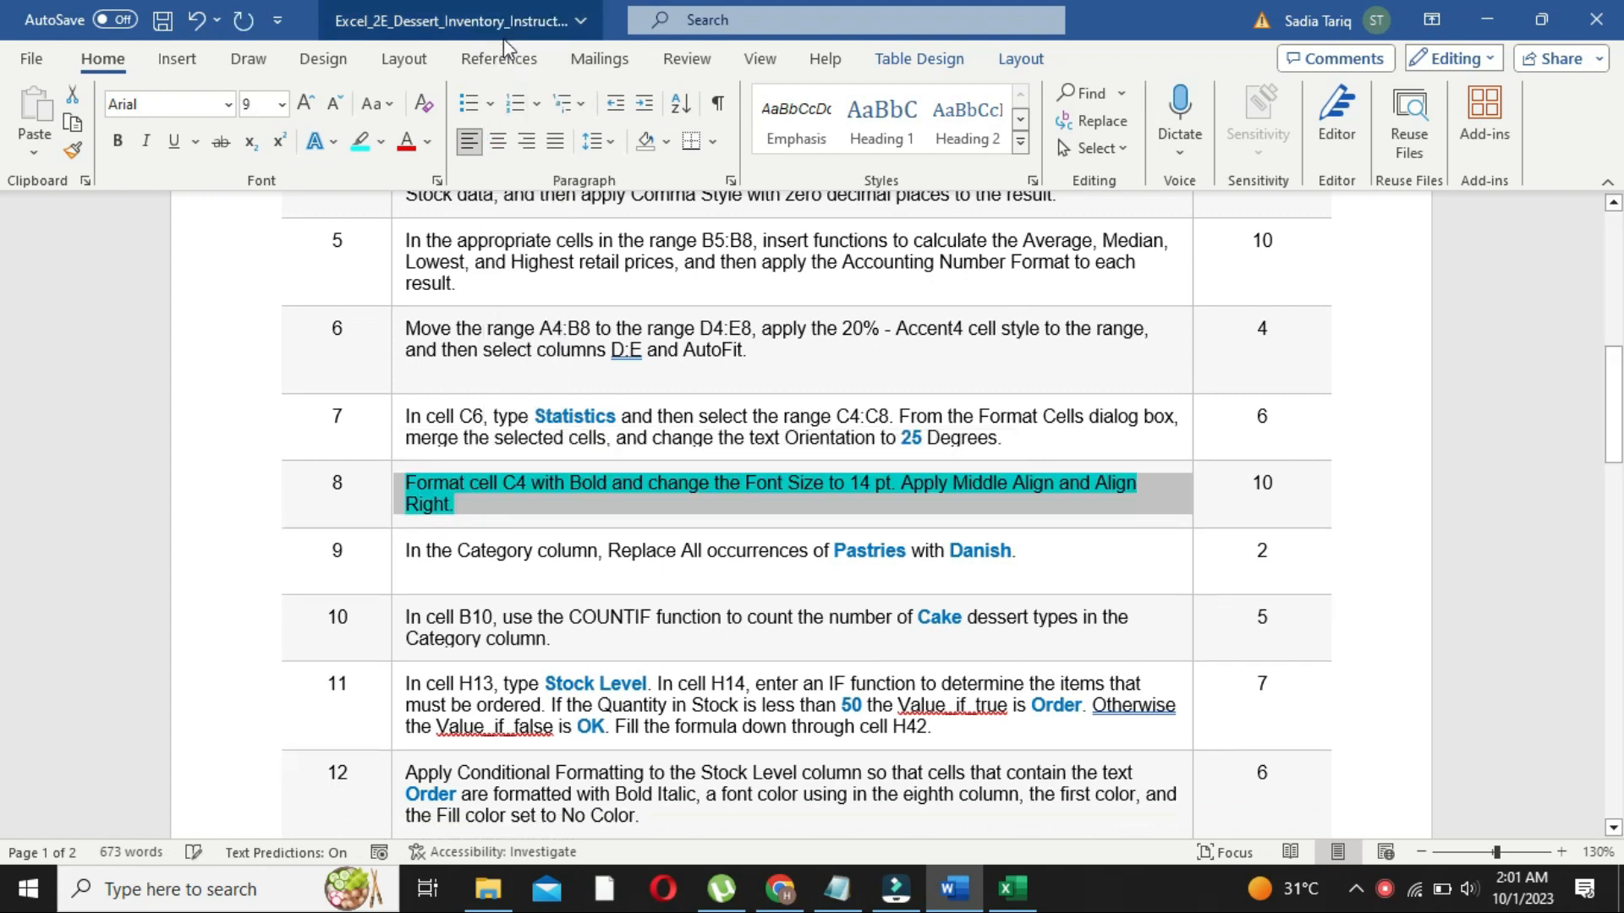
pyautogui.click(382, 144)
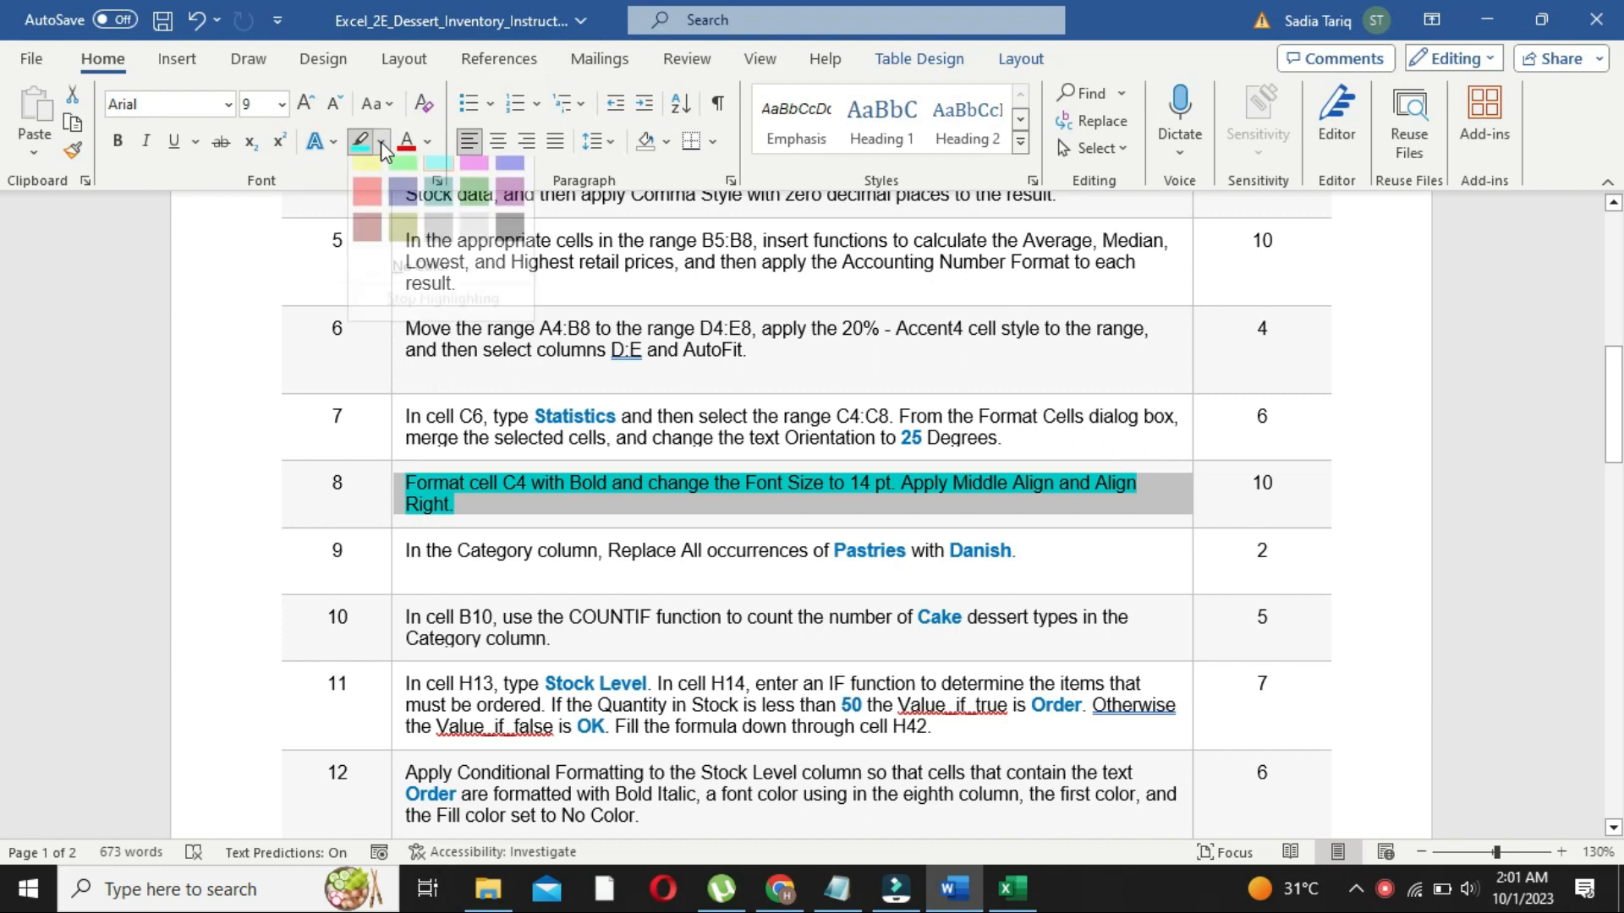
pyautogui.click(424, 286)
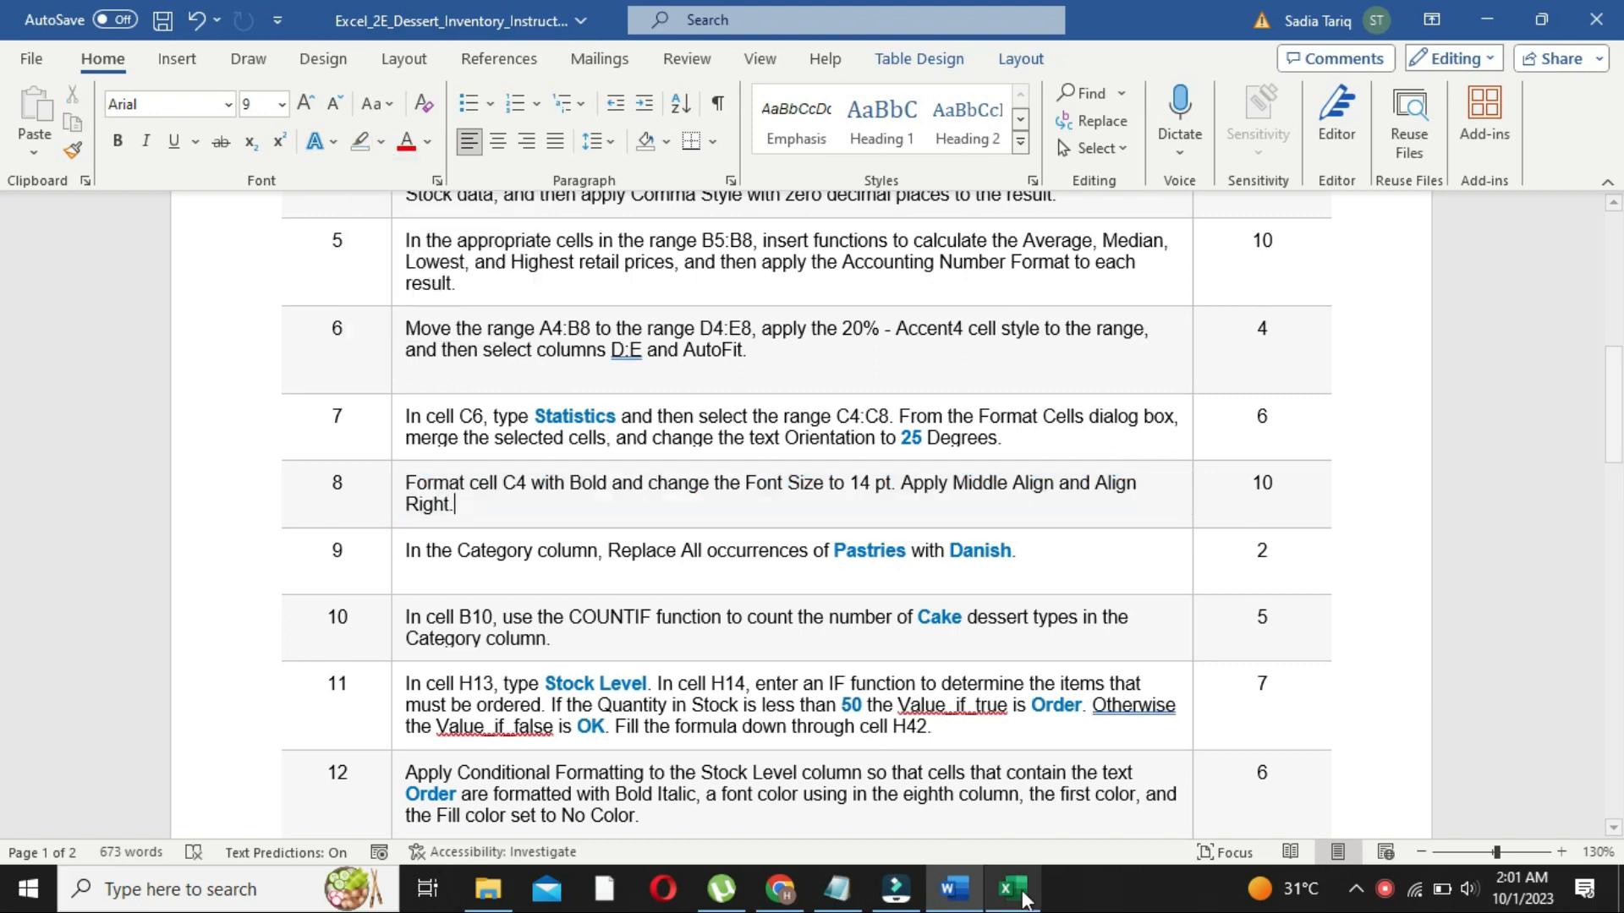
pyautogui.click(1012, 888)
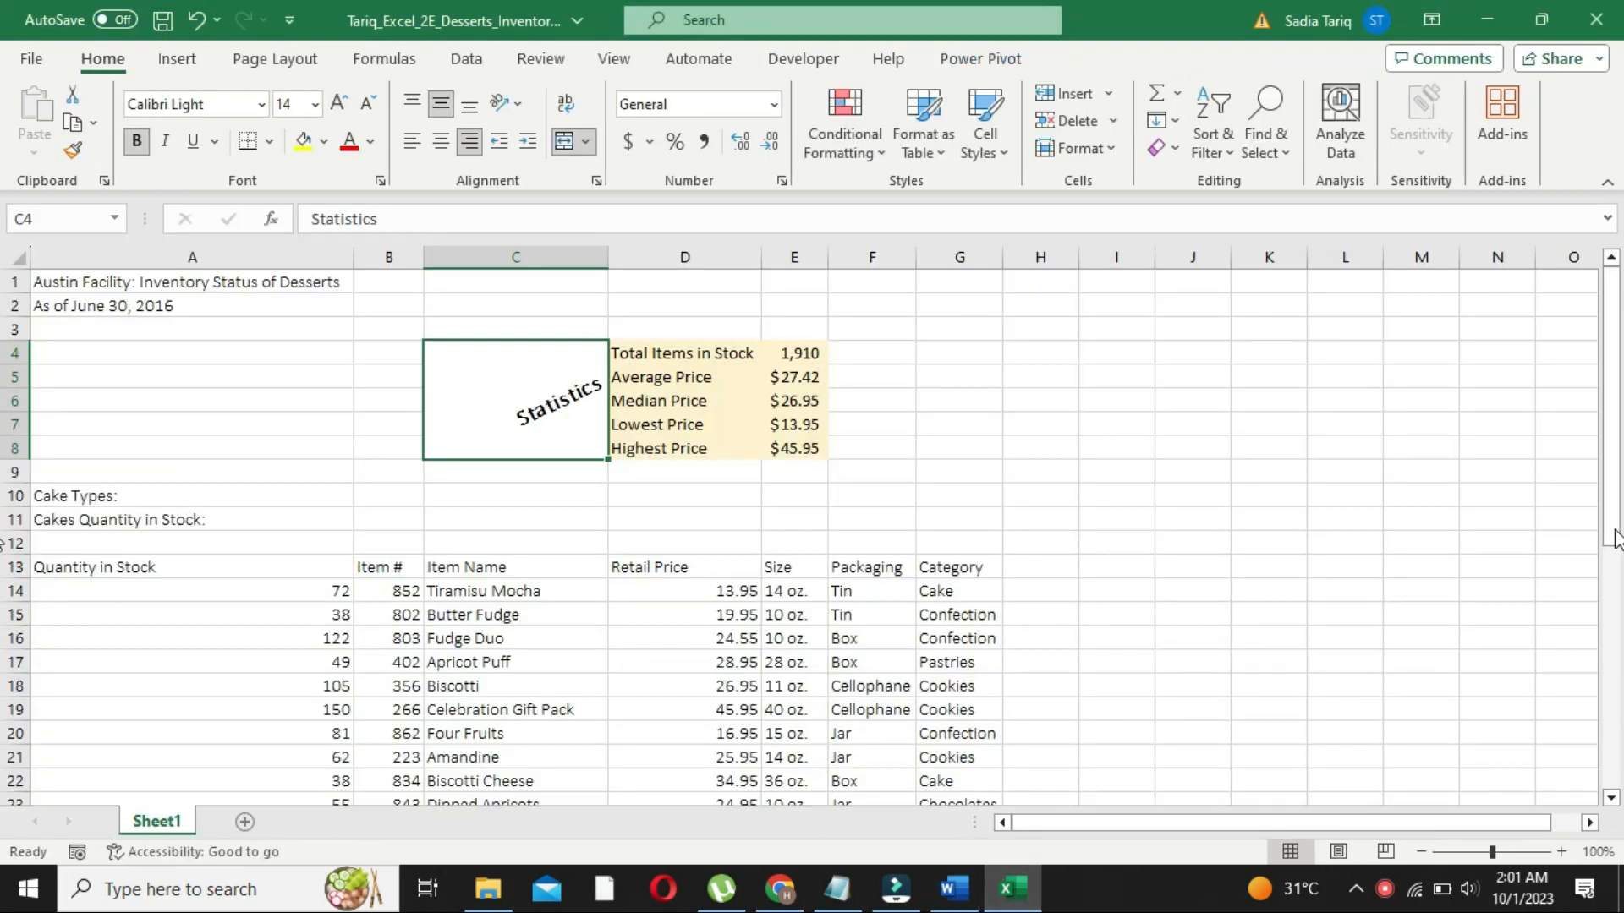